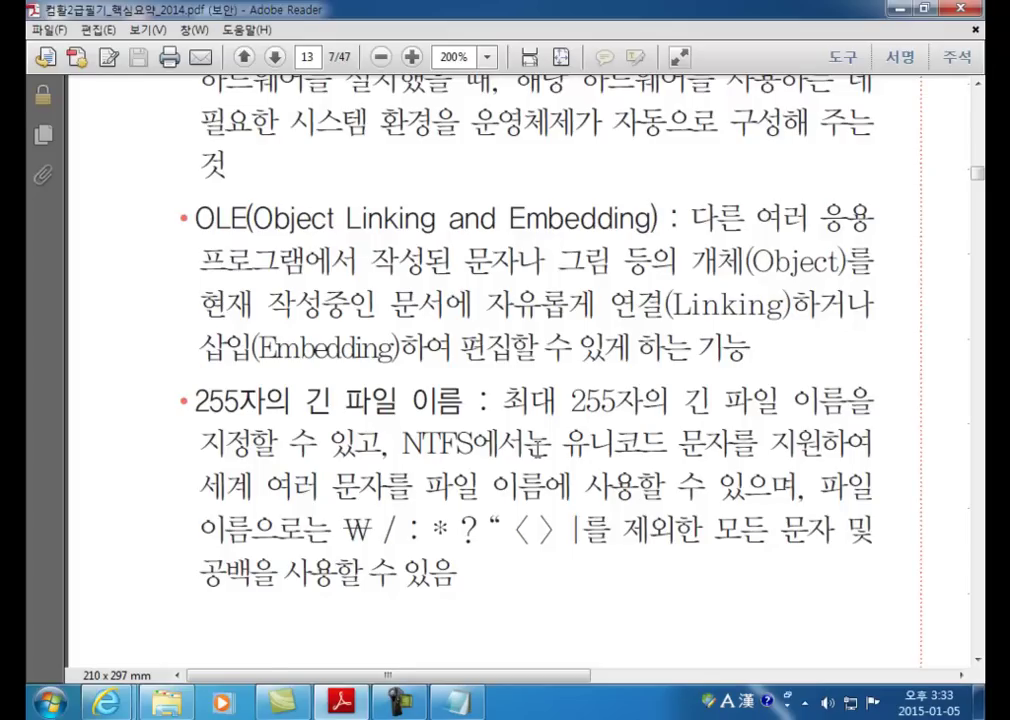
Step: Clear the text selection on the summary page and bring up the Open file dialog with Ctrl+O
scroll(540, 447, down, 1)
drag(195, 355, 460, 530)
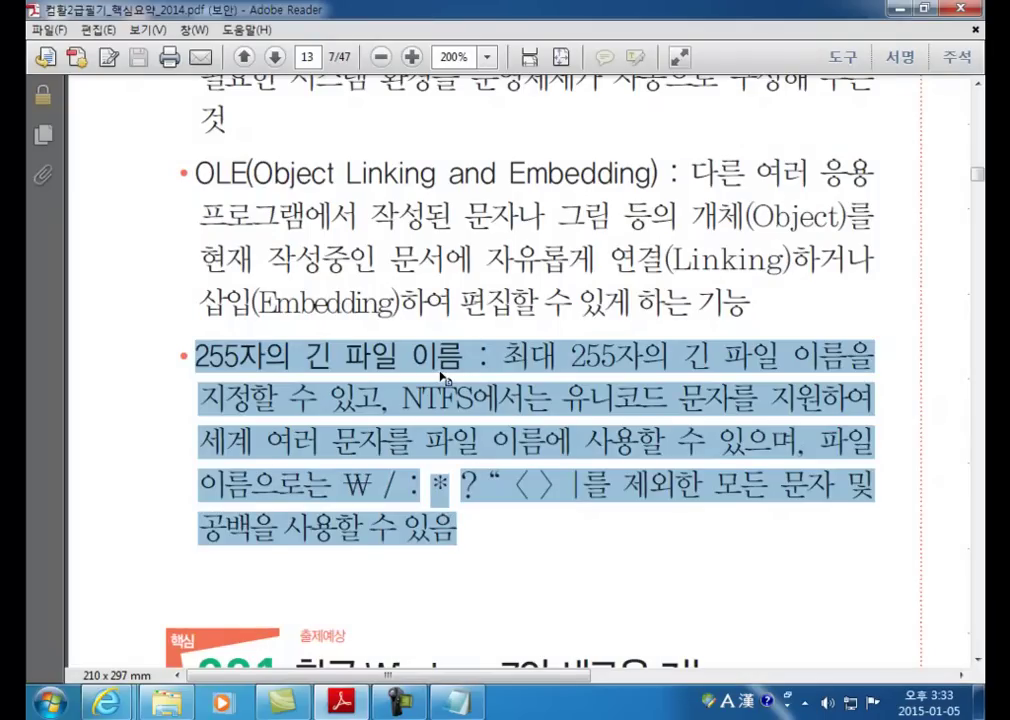
click(441, 375)
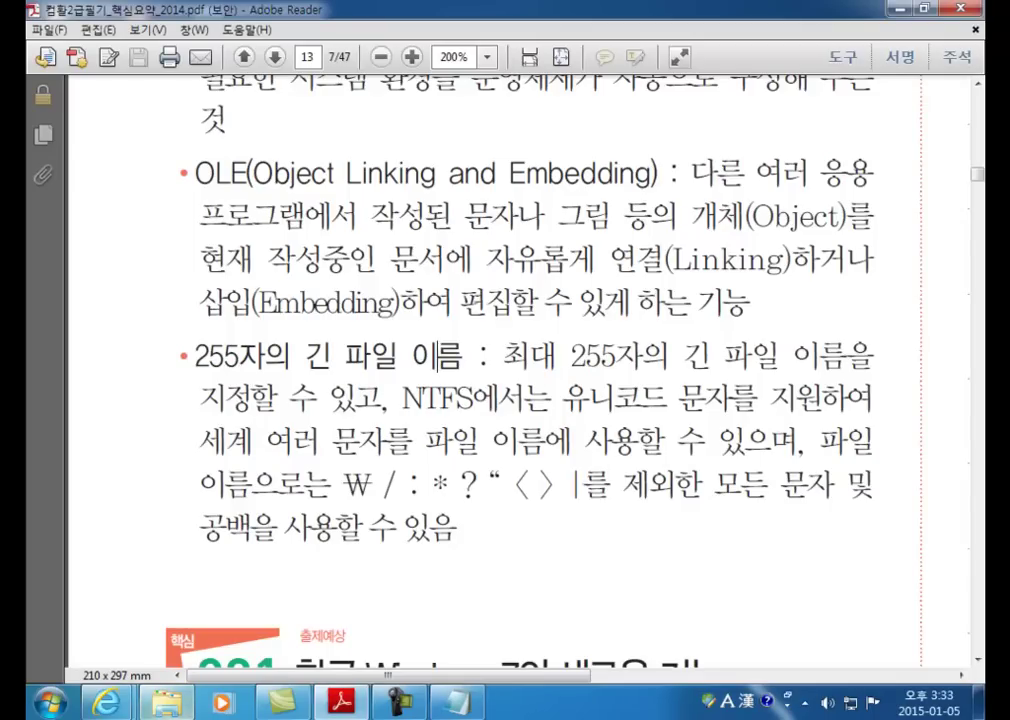
key(ctrl+o)
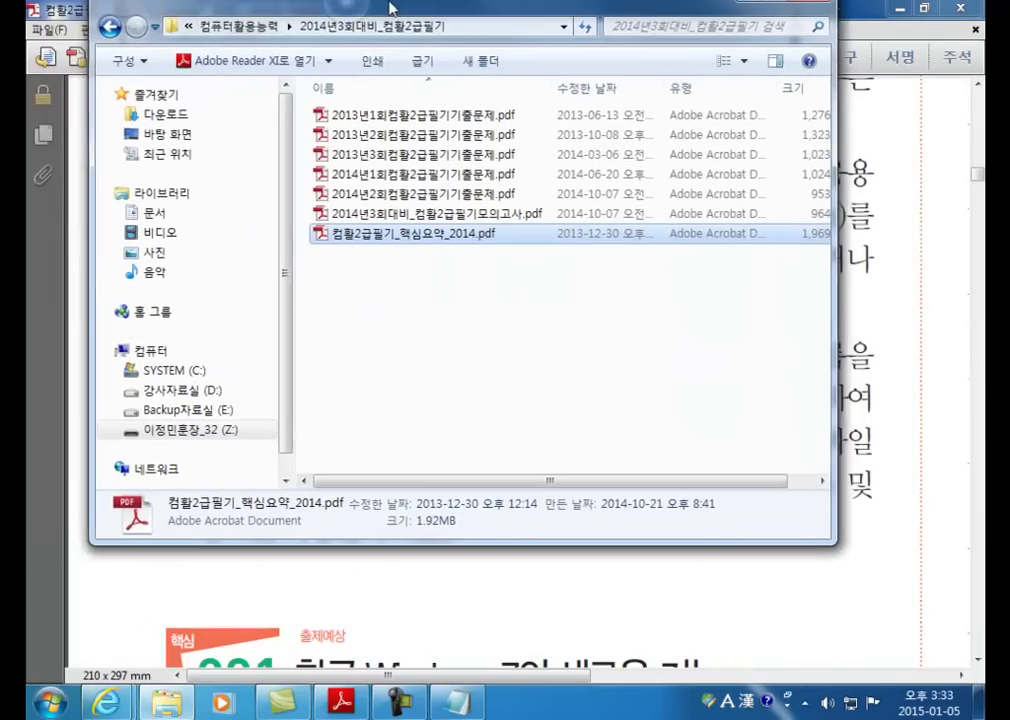
Step: Maximize the Open dialog and cancel renaming the summary PDF's file name
double_click(390, 8)
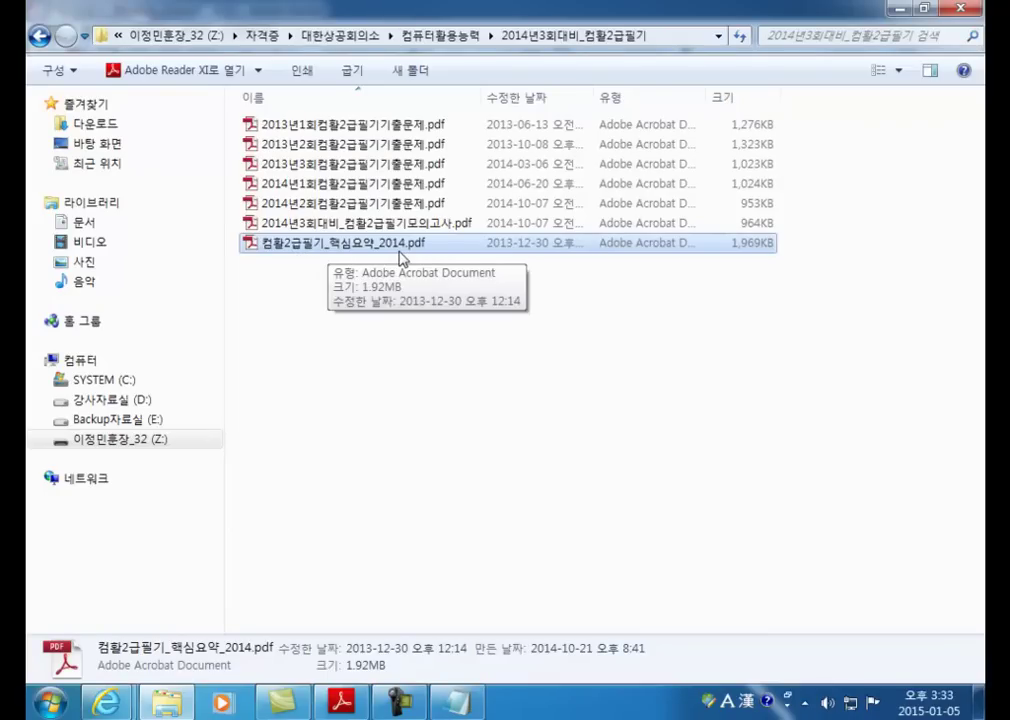
click(395, 249)
click(356, 293)
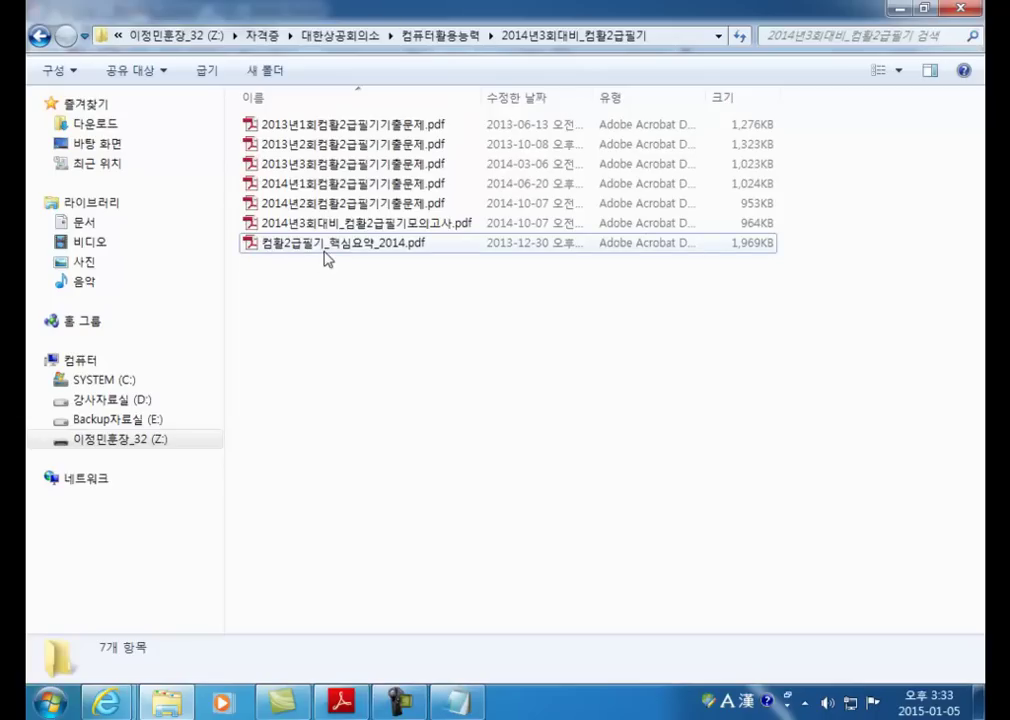
mouse_move(326, 255)
Step: Open 컴활2급필기_핵심요약_2014.pdf and highlight the forbidden * and ? file-name characters
double_click(279, 253)
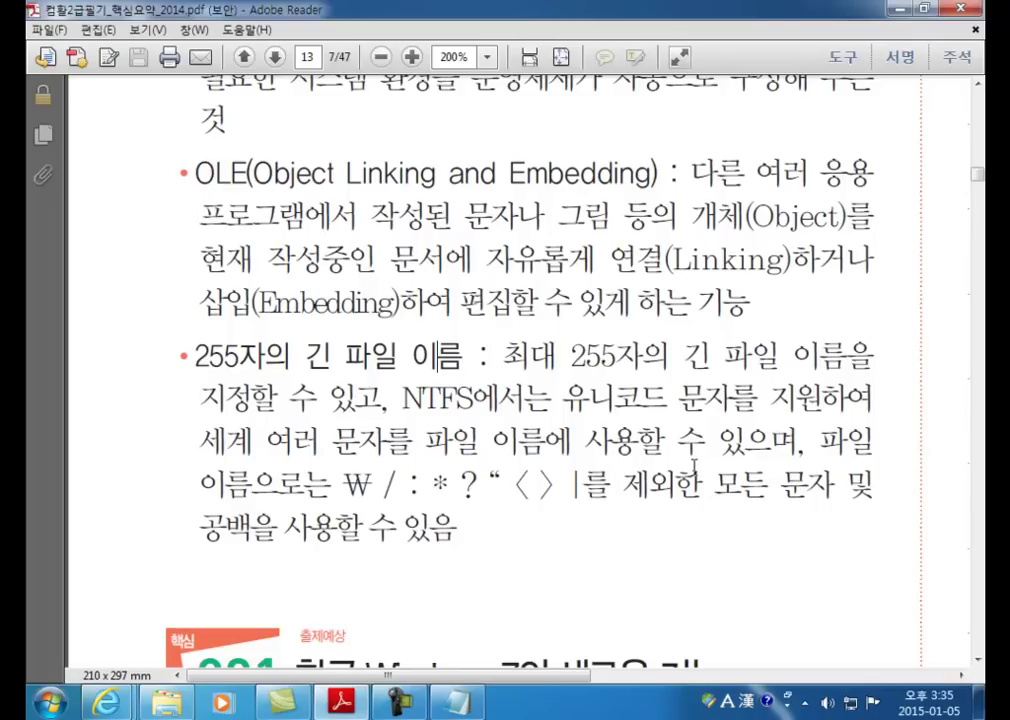
scroll(694, 465, down, 2)
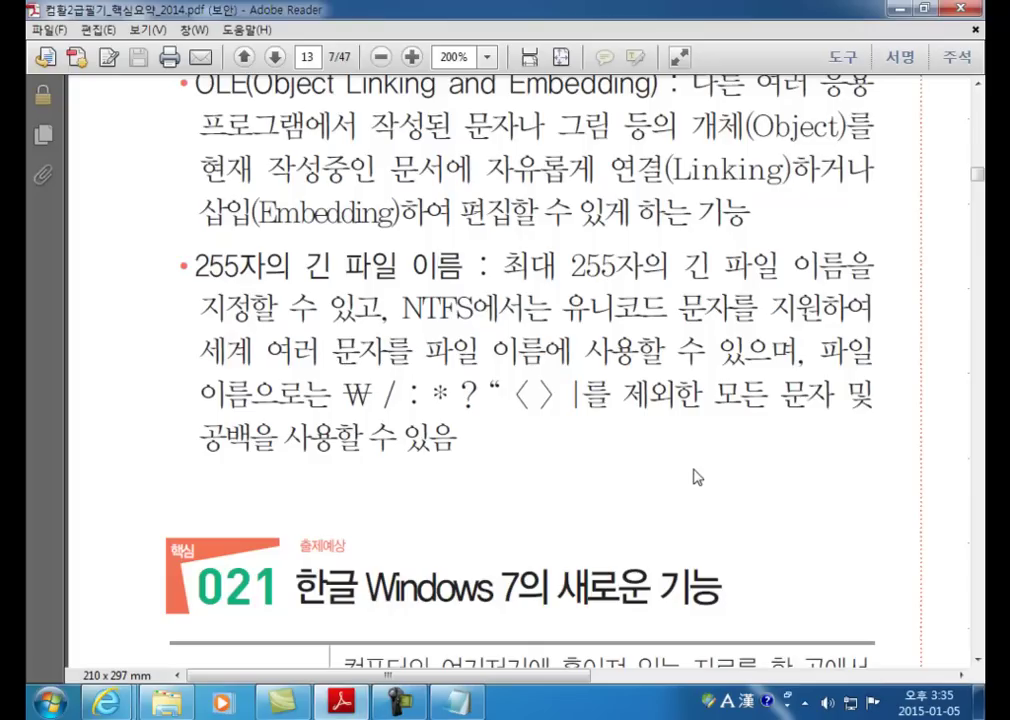
double_click(445, 398)
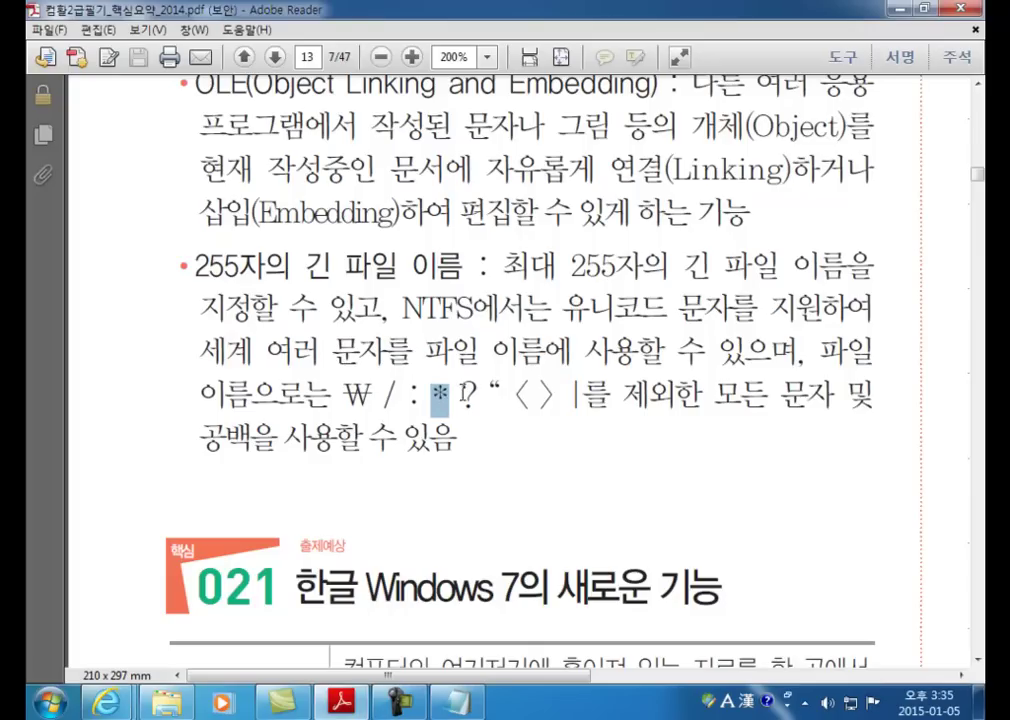
double_click(469, 398)
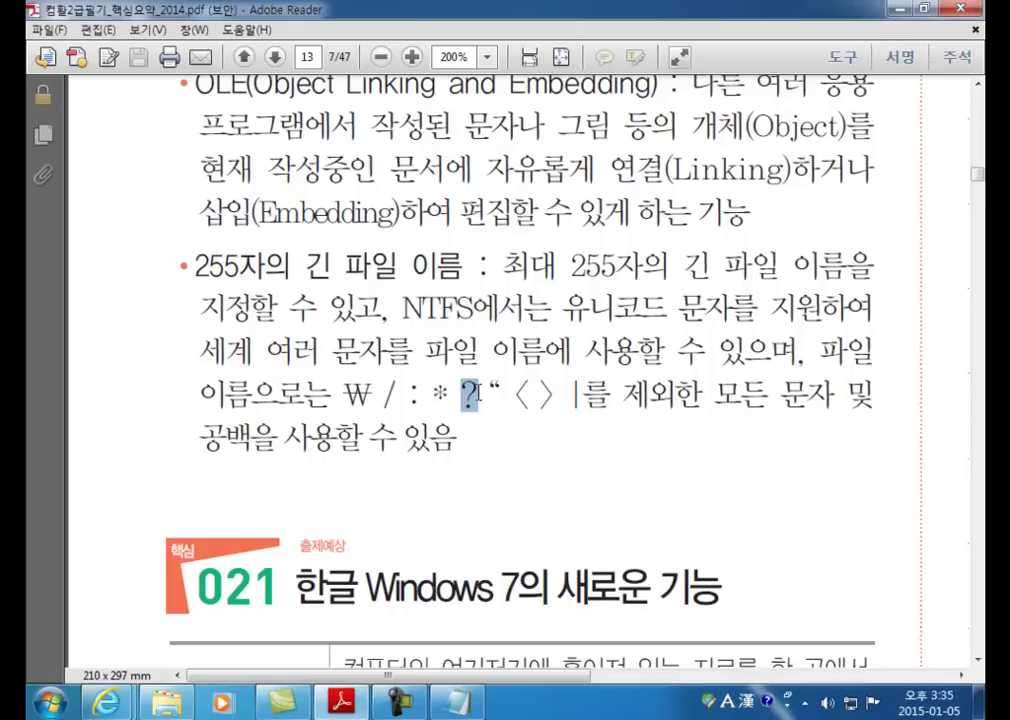
click(497, 395)
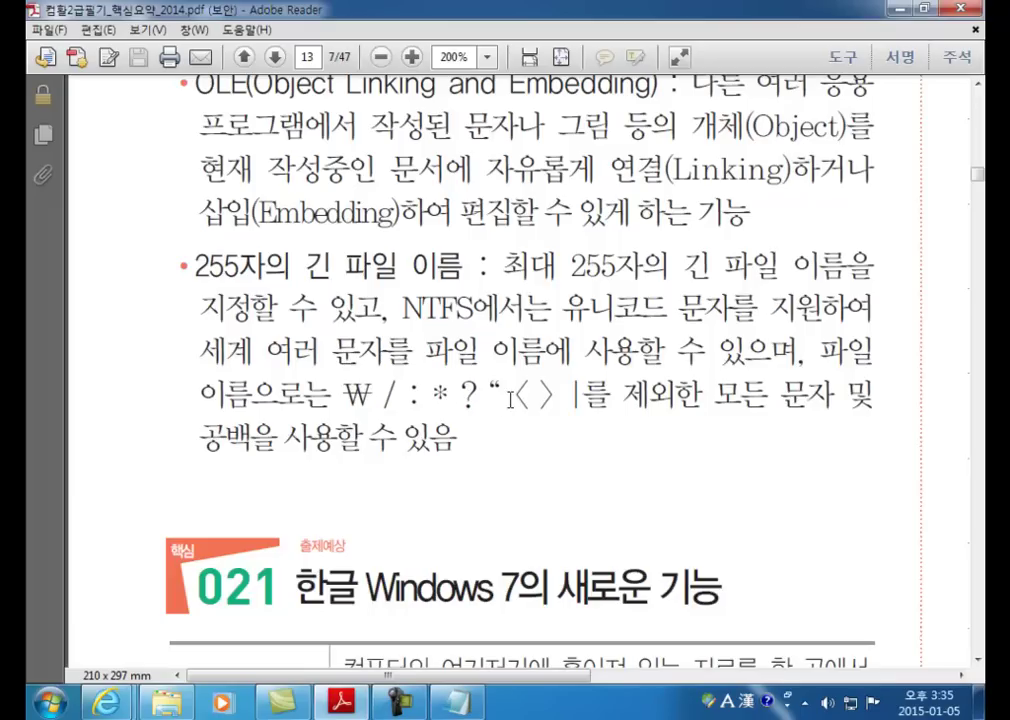
click(510, 400)
Step: In Notepad, add 'Hot Plug' and a 'PnP' line above it beneath the OS notes
click(458, 702)
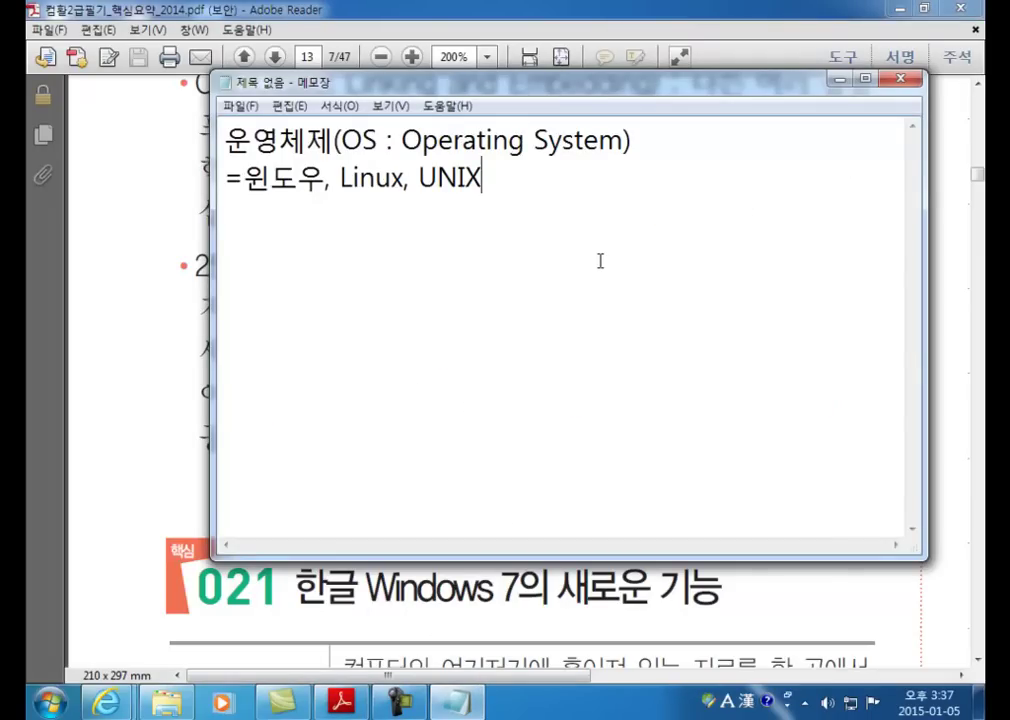
key(Return)
key(Return)
text(Hot Plug)
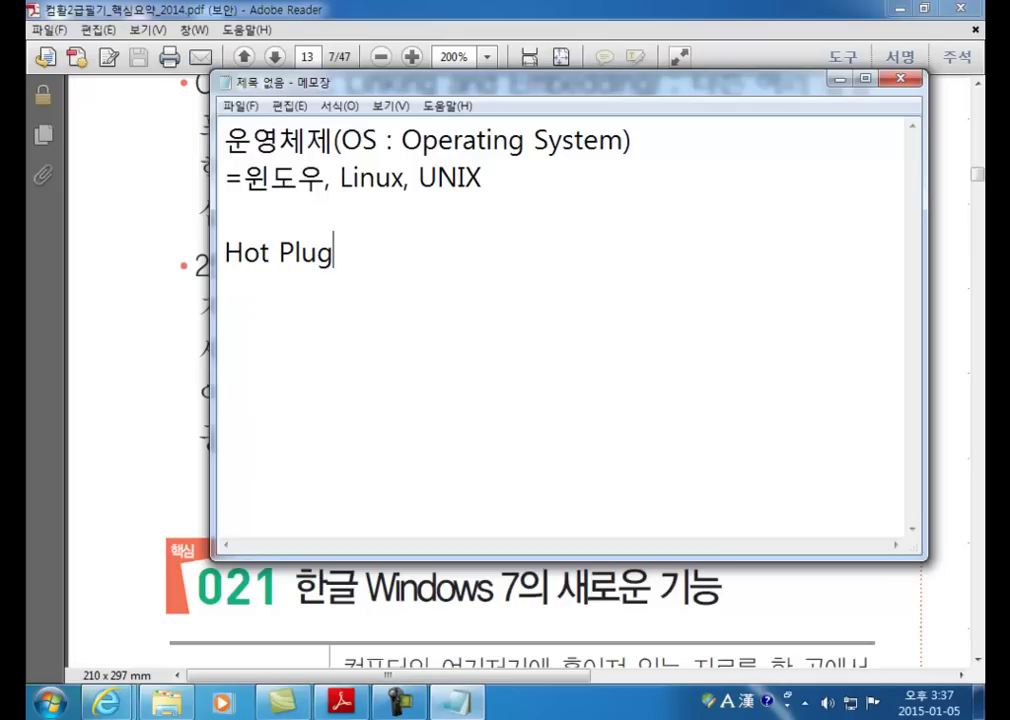
key(Up)
key(Return)
text(Pnp)
key(BackSpace)
text(P)
key(Return)
Step: Try inserting an ampersand into the PnP line, then restore it to 'PnP'
key(Up)
key(Right)
key(Right)
key(Left)
text(&)
key(Delete)
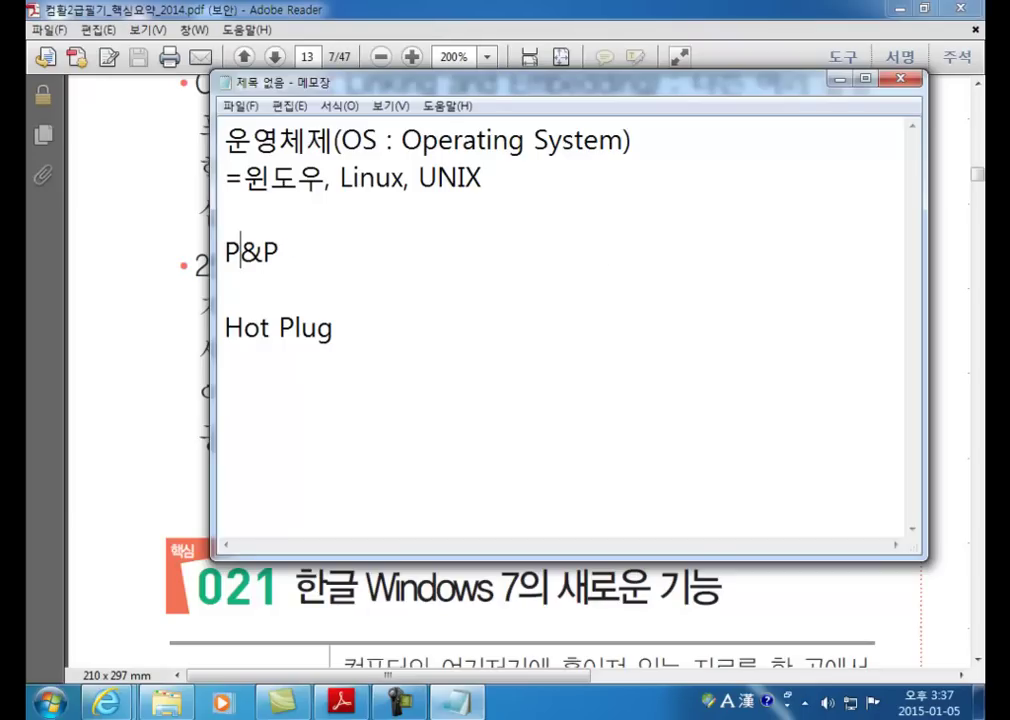
text(n)
key(Delete)
key(Right)
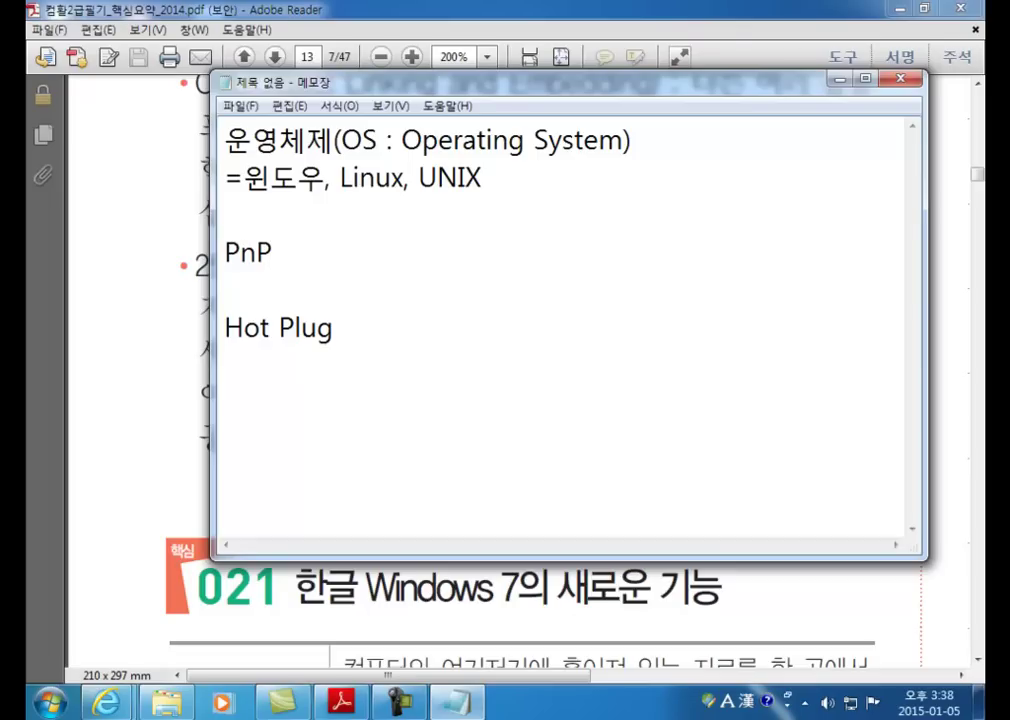
Step: Expand the PnP line to read 'Plug And(&) Play = PnP'
click(225, 252)
text(Plug )
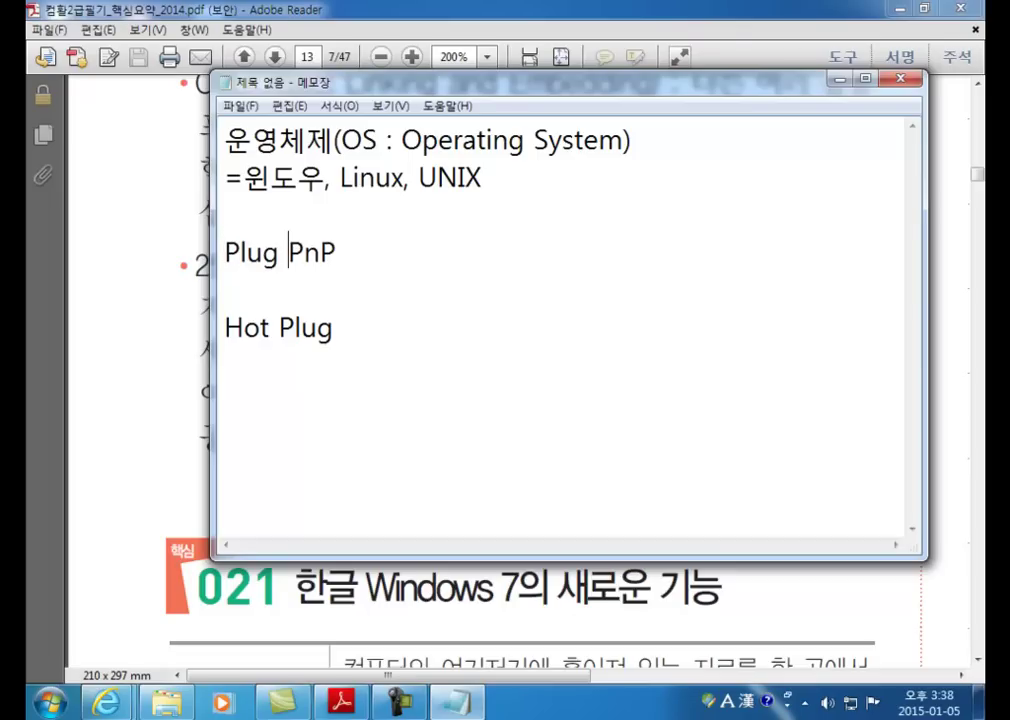
text(And )
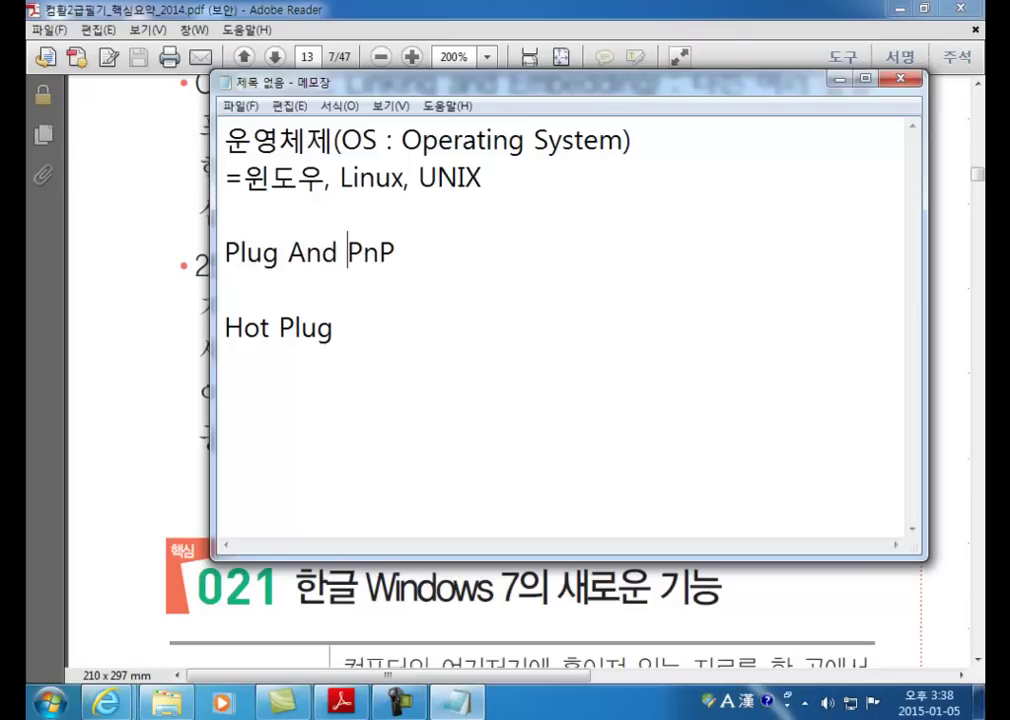
text(Play)
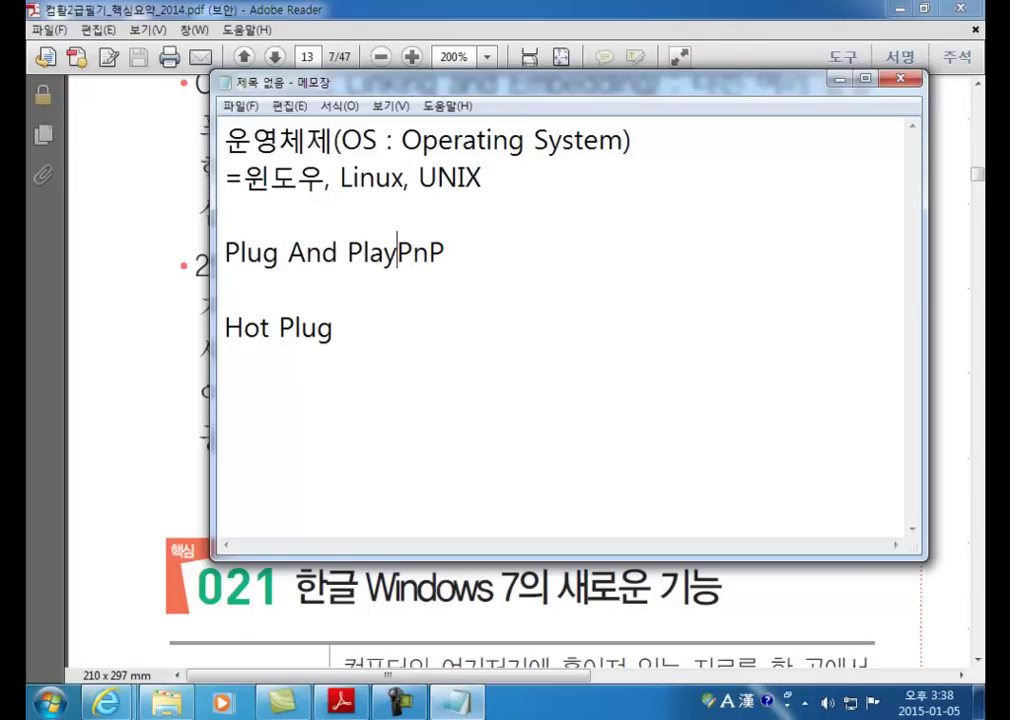
key(Left)
key(Left)
key(Left)
key(Left)
key(Left)
key(Left)
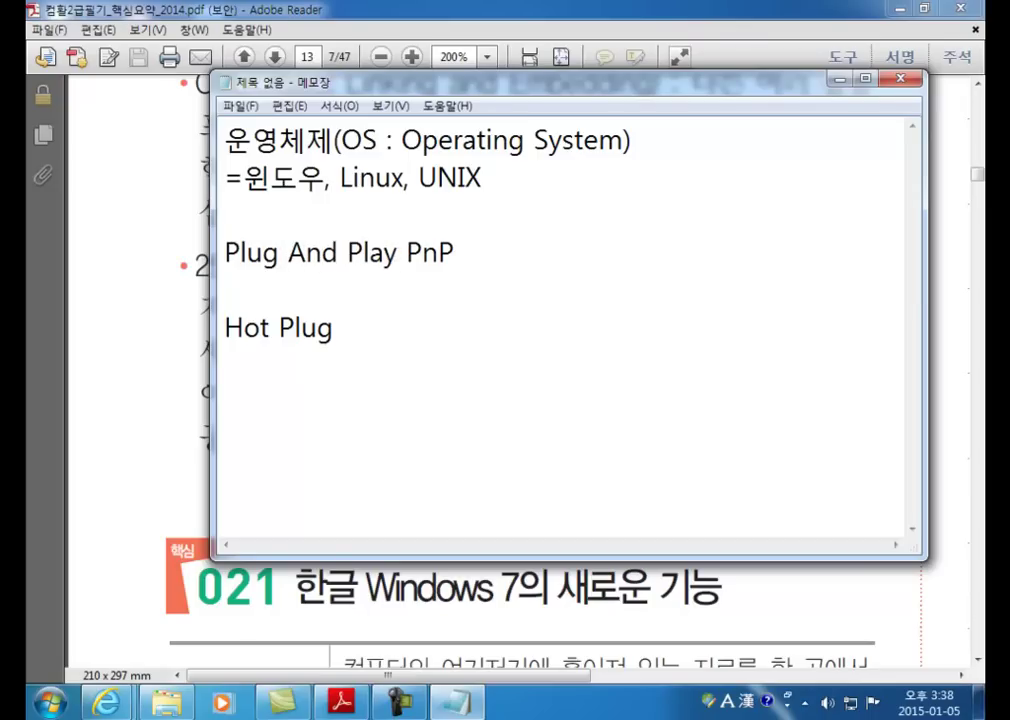
text((&))
key(Right)
key(Right)
key(Right)
key(Right)
key(Right)
key(Right)
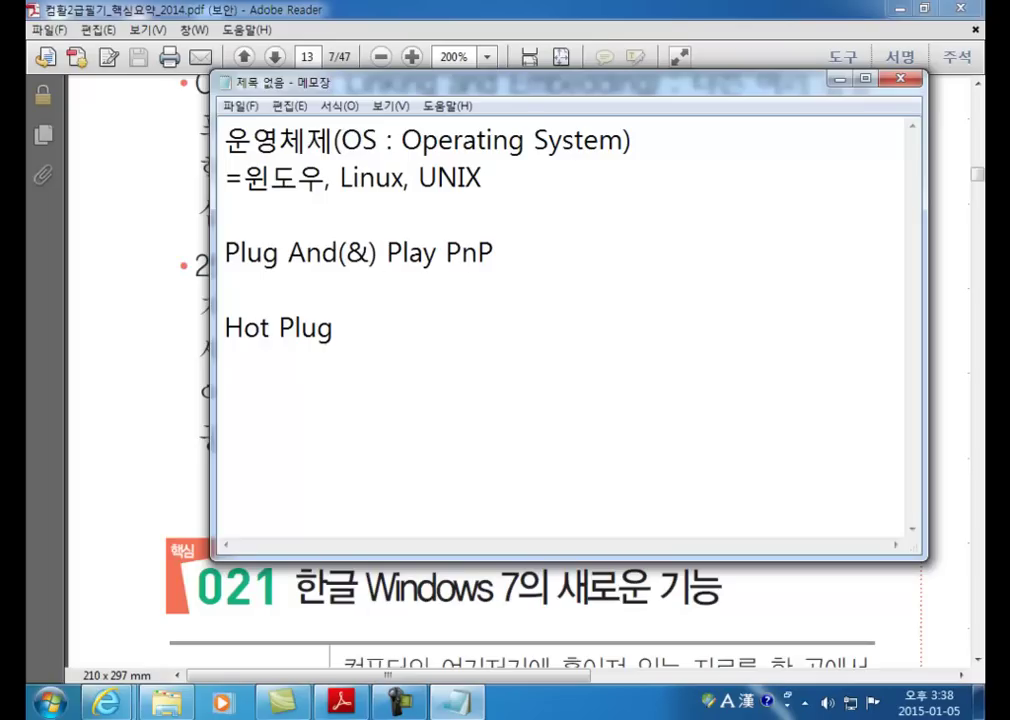
text(=)
key(Down)
key(Down)
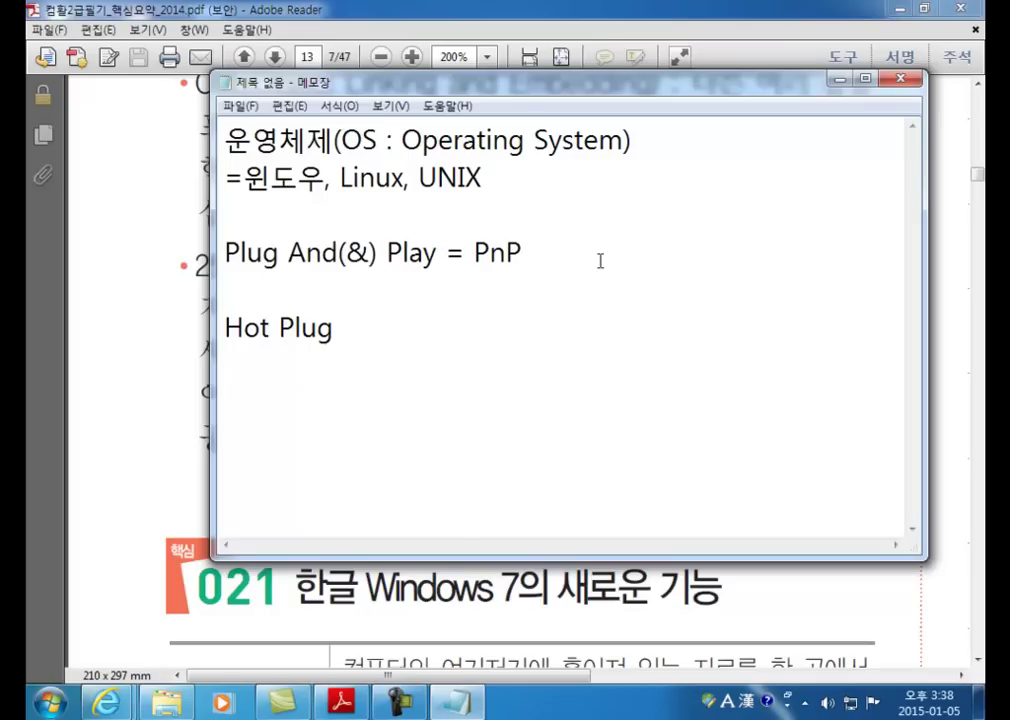
key(Return)
Step: Type '하드웨어를 새로 설치할 때에는 가급적 전원을 종료시키고' and turn on Format > Word Wrap
text(gkem)
key(BackSpace)
key(BackSpace)
key(BackSpace)
key(BackSpace)
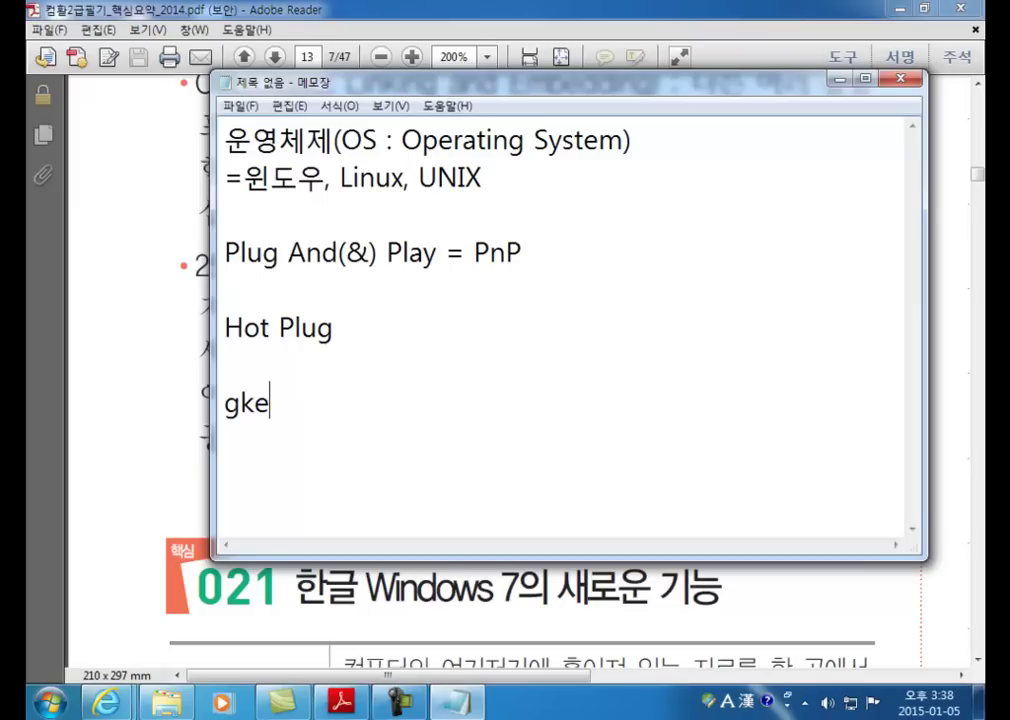
key(Hangul)
text(하드웨어를)
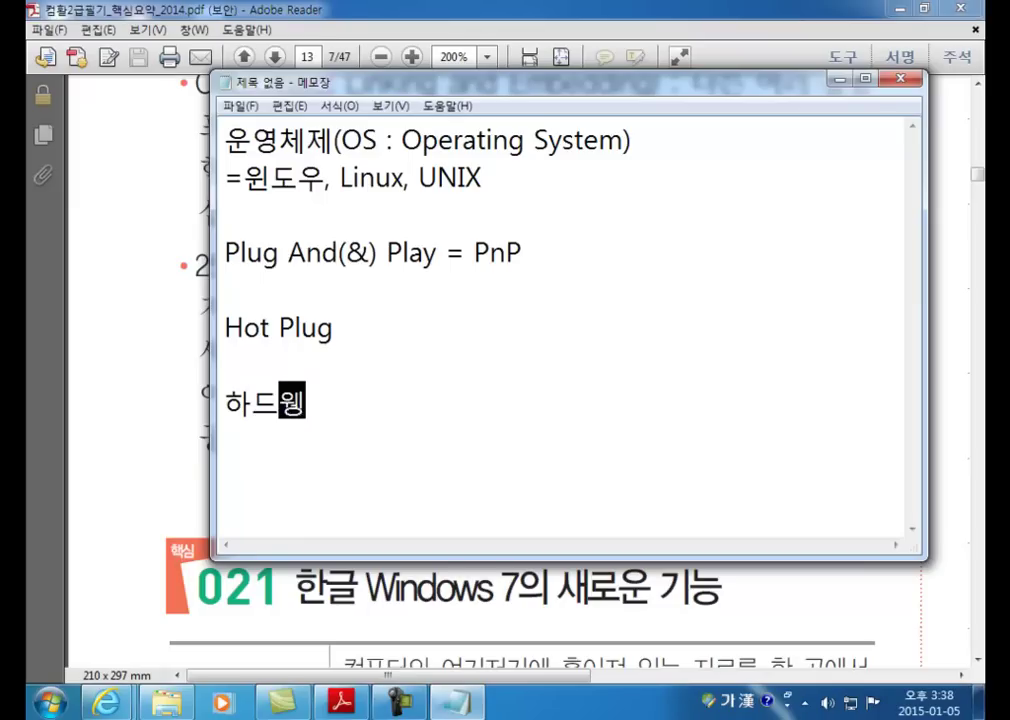
text( 새로 설치)
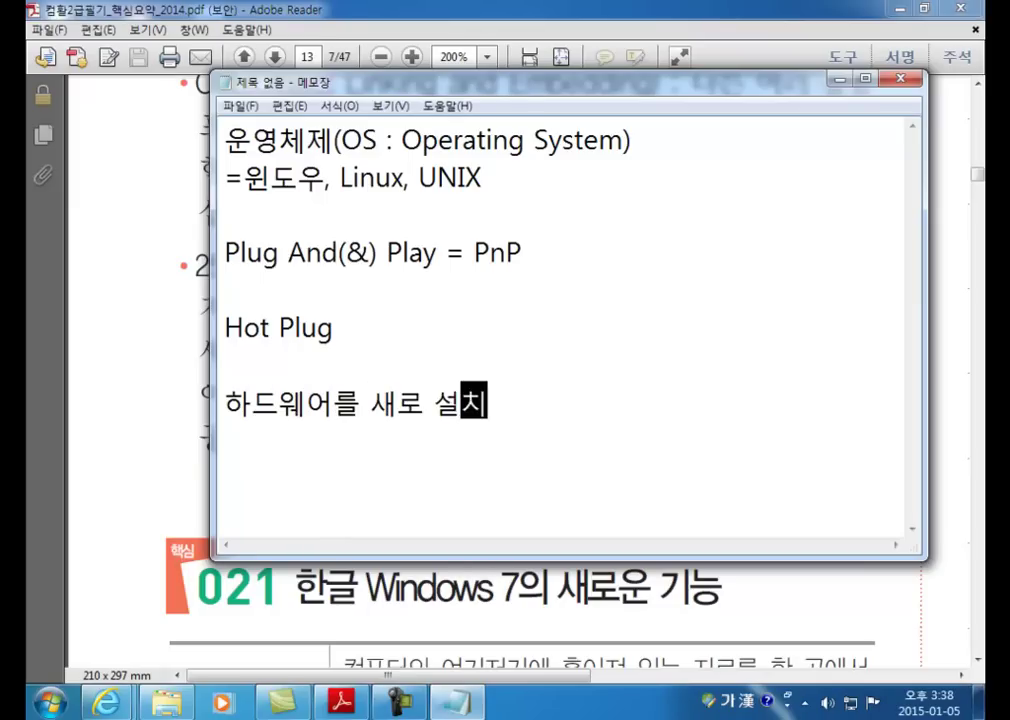
text(할 때에는 )
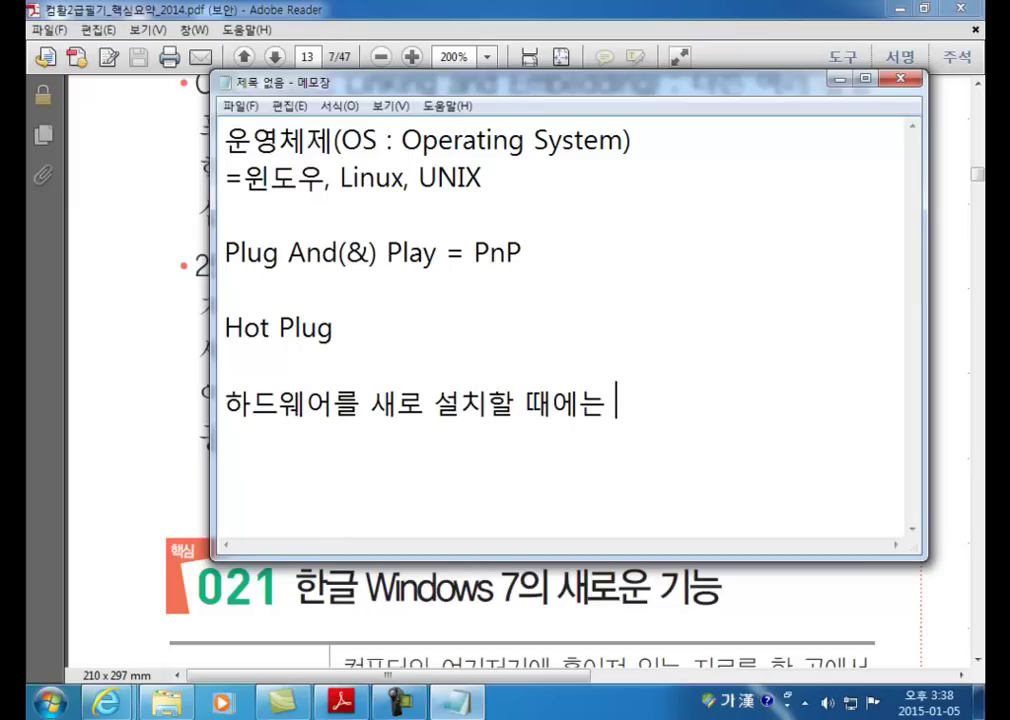
text(가급적 전원)
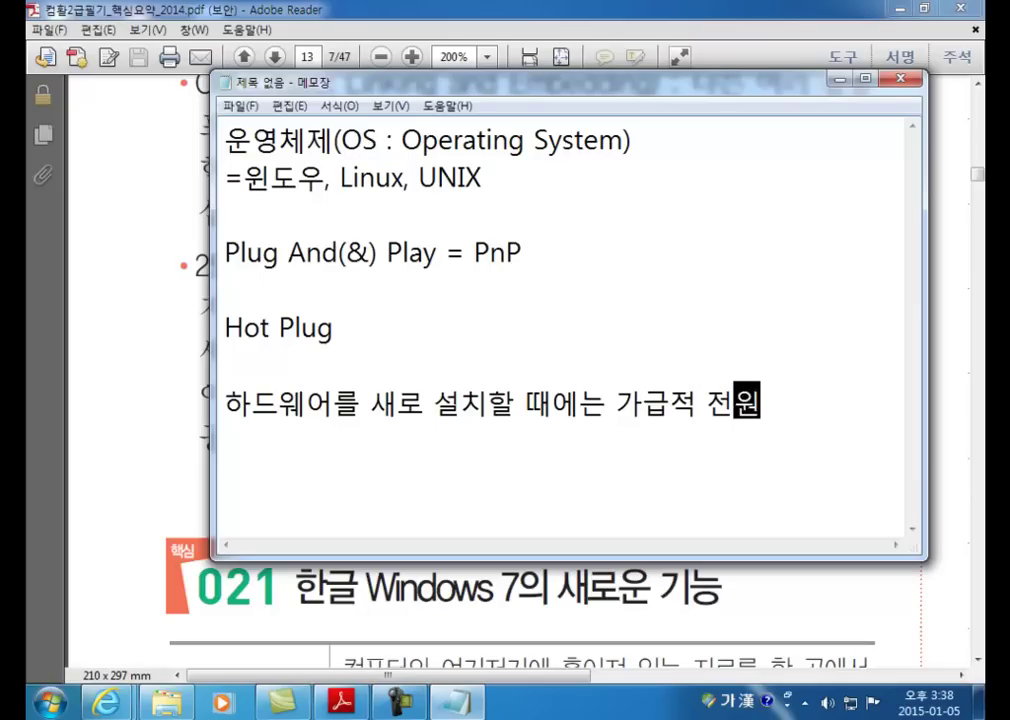
text(을 종료시키고)
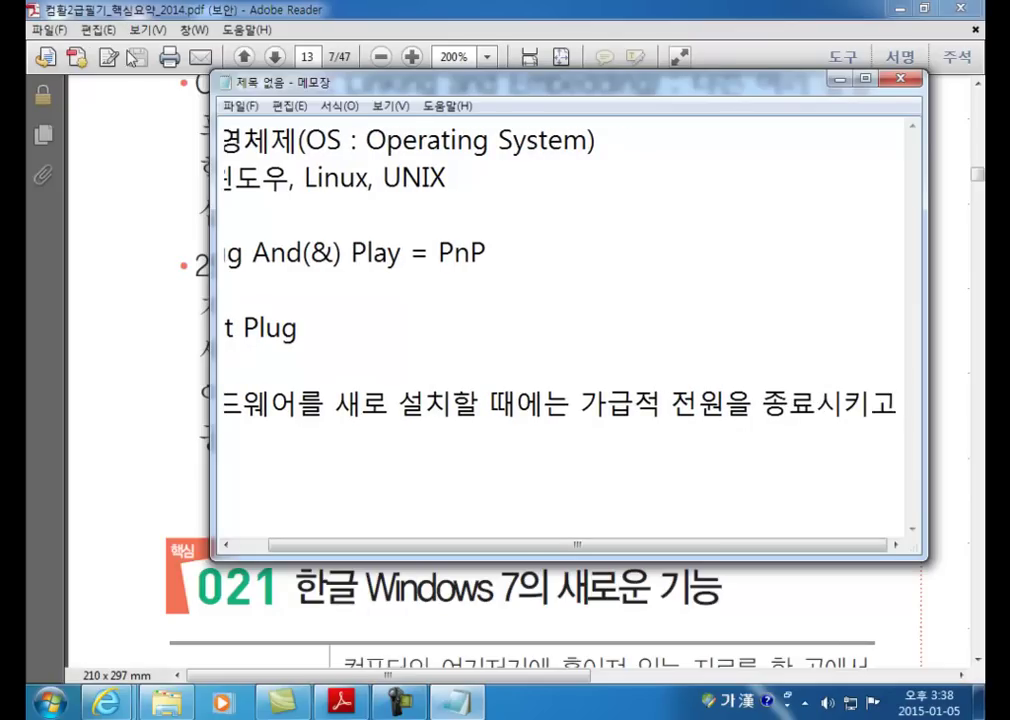
click(322, 108)
click(360, 128)
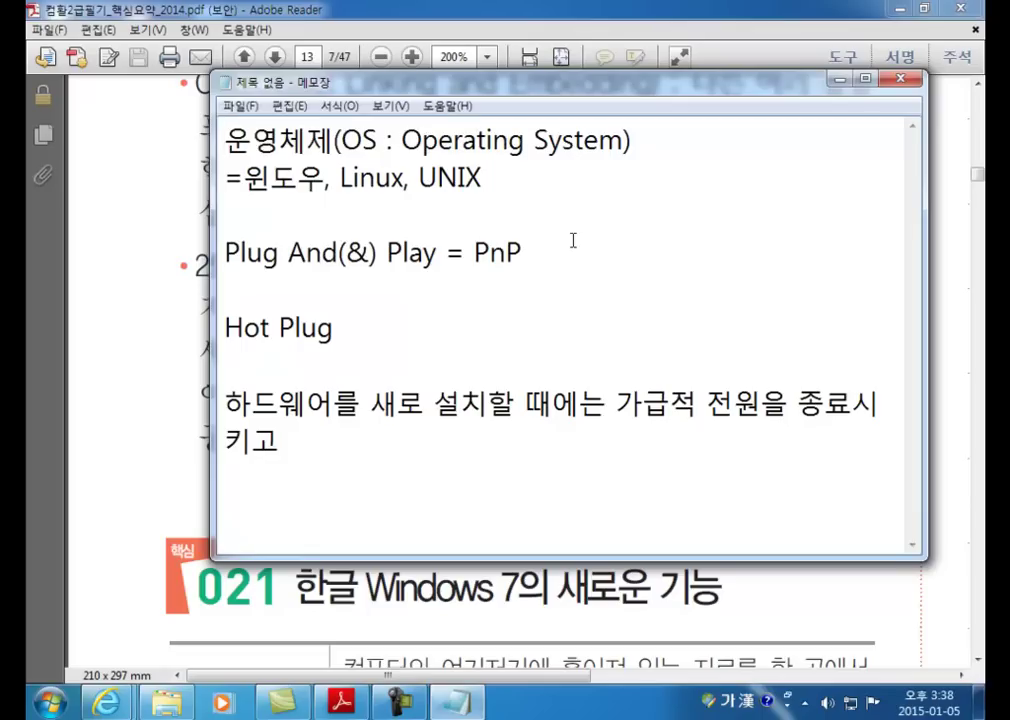
key(Down)
Step: Finish the sentence with '연결하고, 반대로 해제하는 경우에도 전원을 종료시키고 나서 한다.'
click(578, 466)
text(연결하고, )
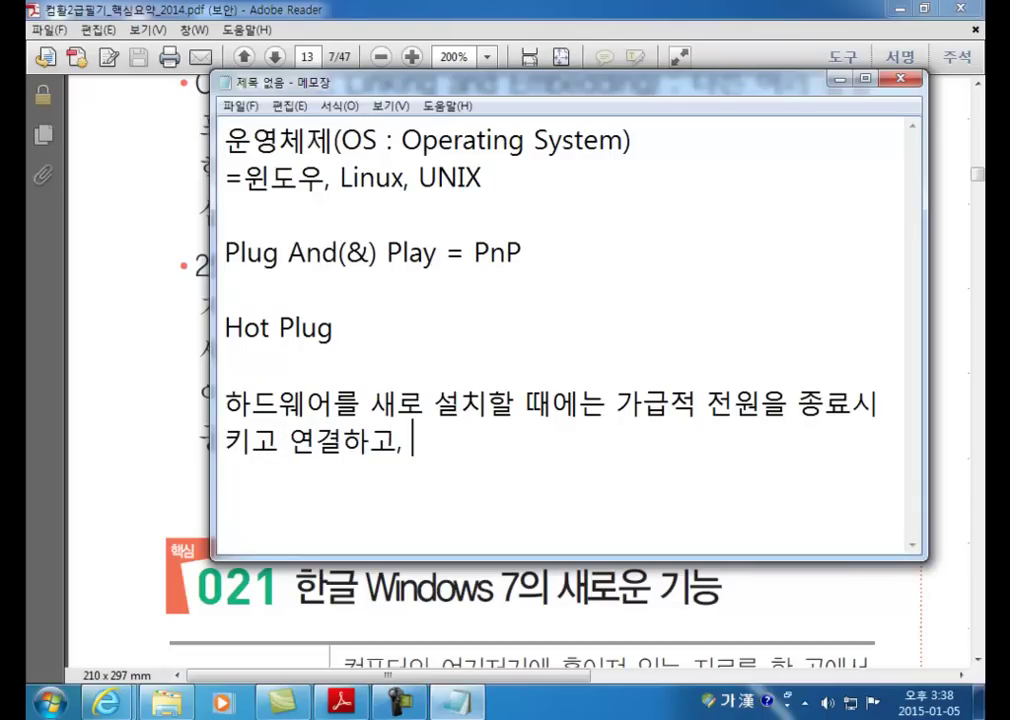
text(ㅂㅏㄴ대로 ㅎ)
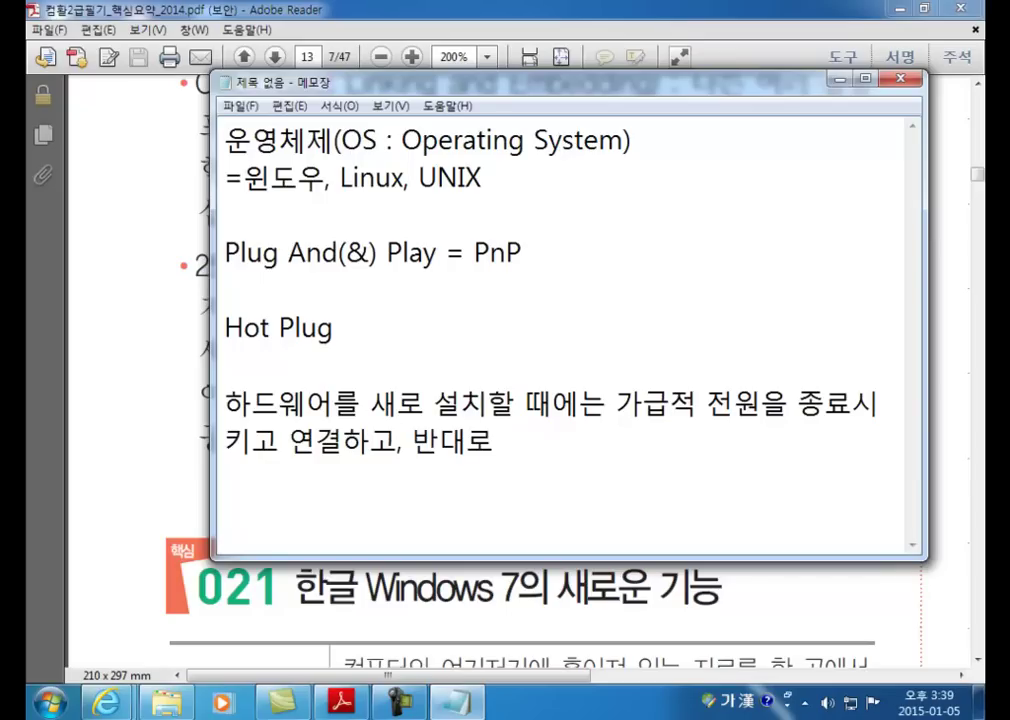
text(ㅐ제하는 경)
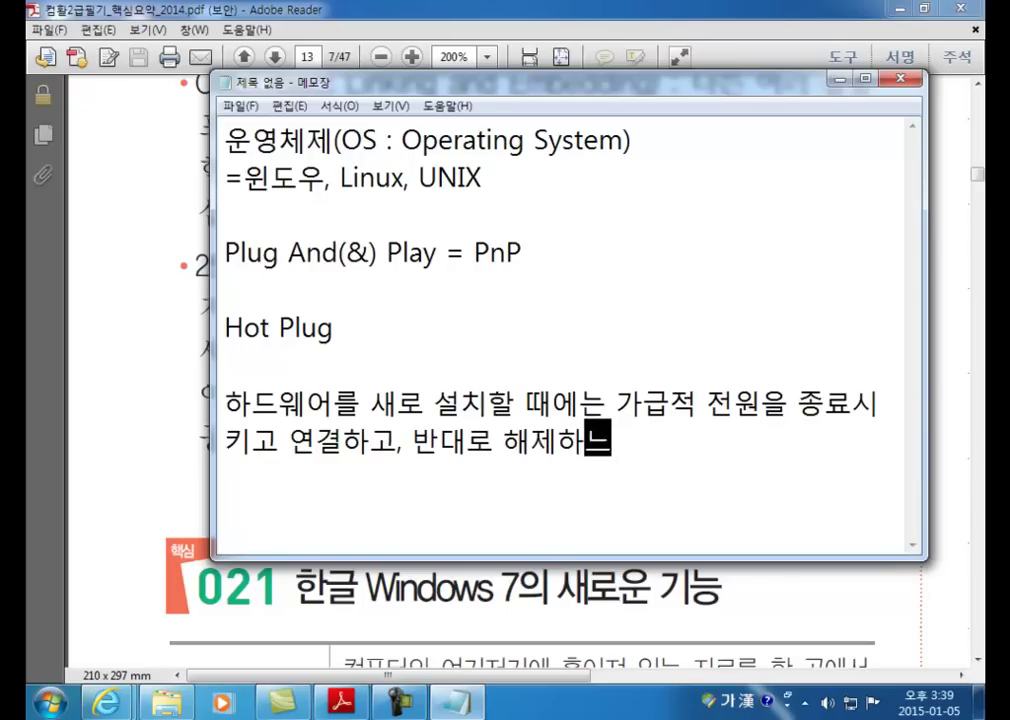
text(우도)
key(BackSpace)
key(BackSpace)
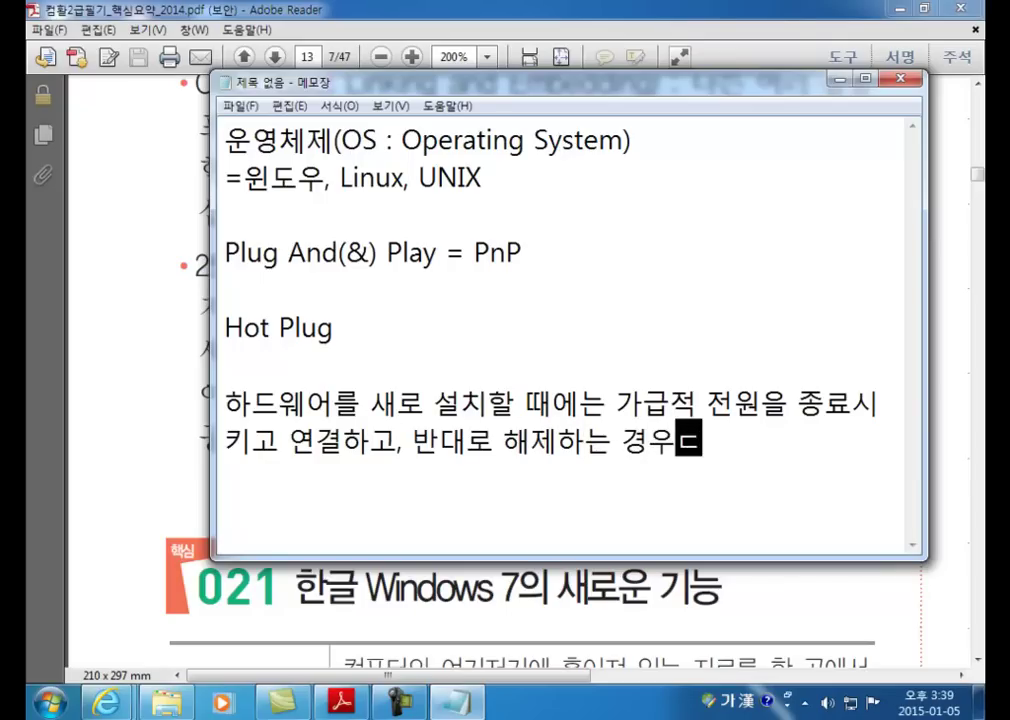
text(에도 전ㅇ)
text(ㅜㄴ을 종)
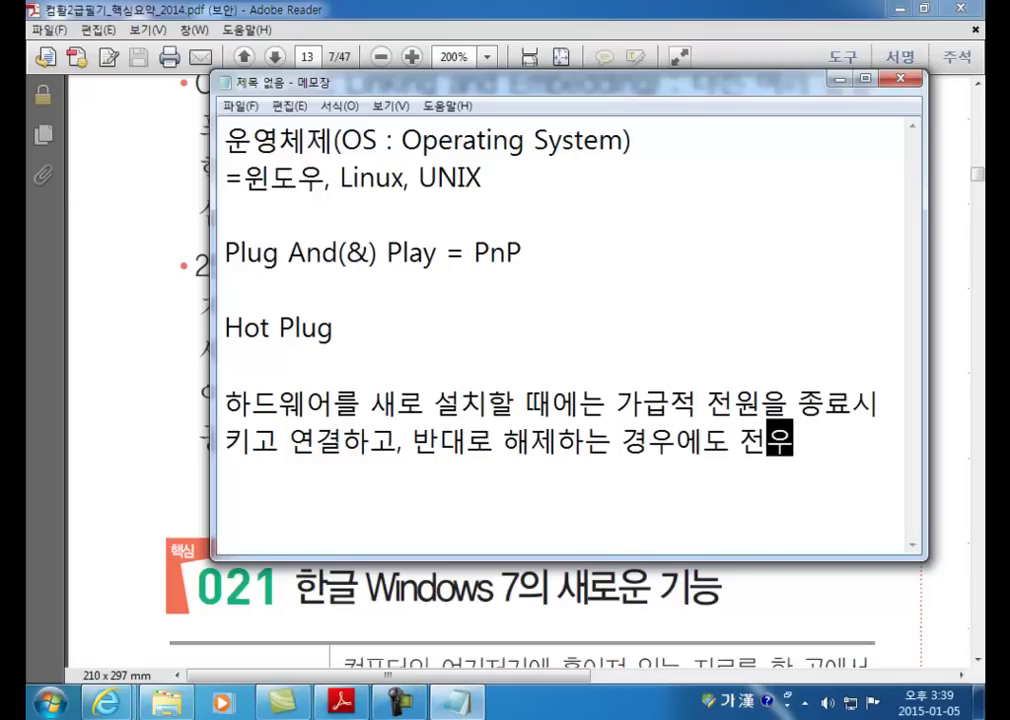
text(료시키고 ㄴ)
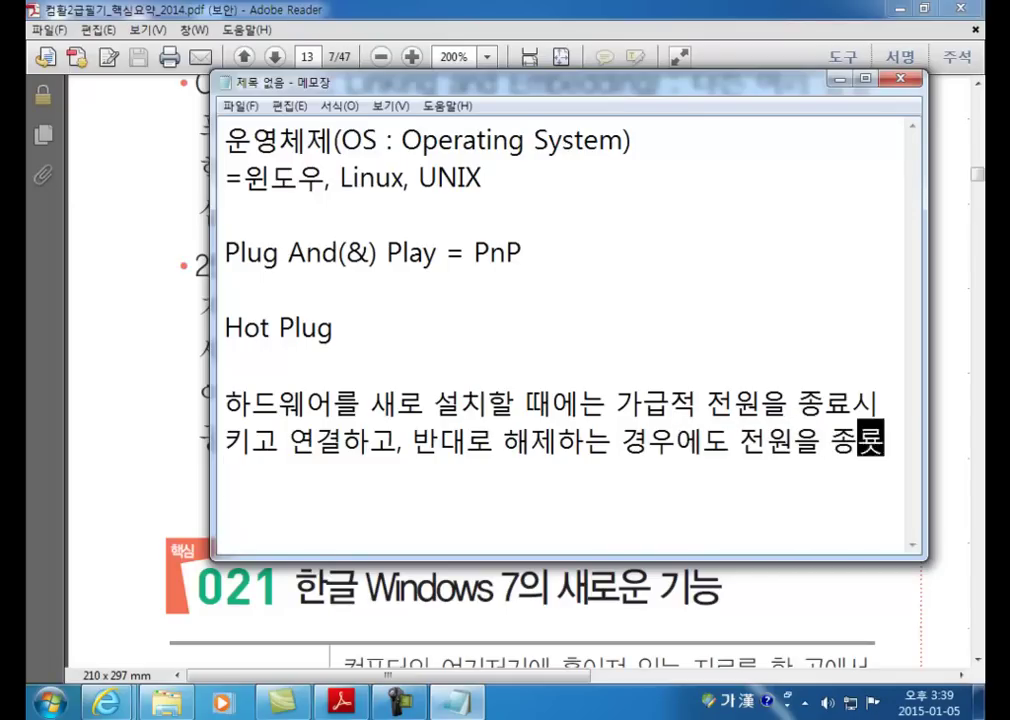
text(ㅏ서 한다.)
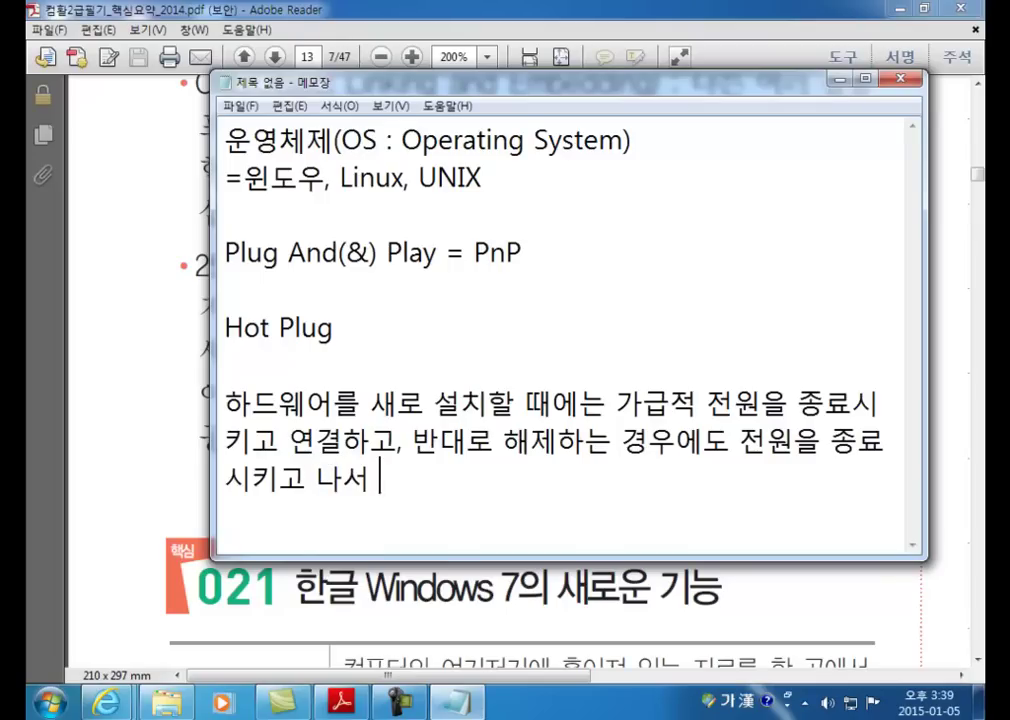
key(Return)
key(Return)
key(Return)
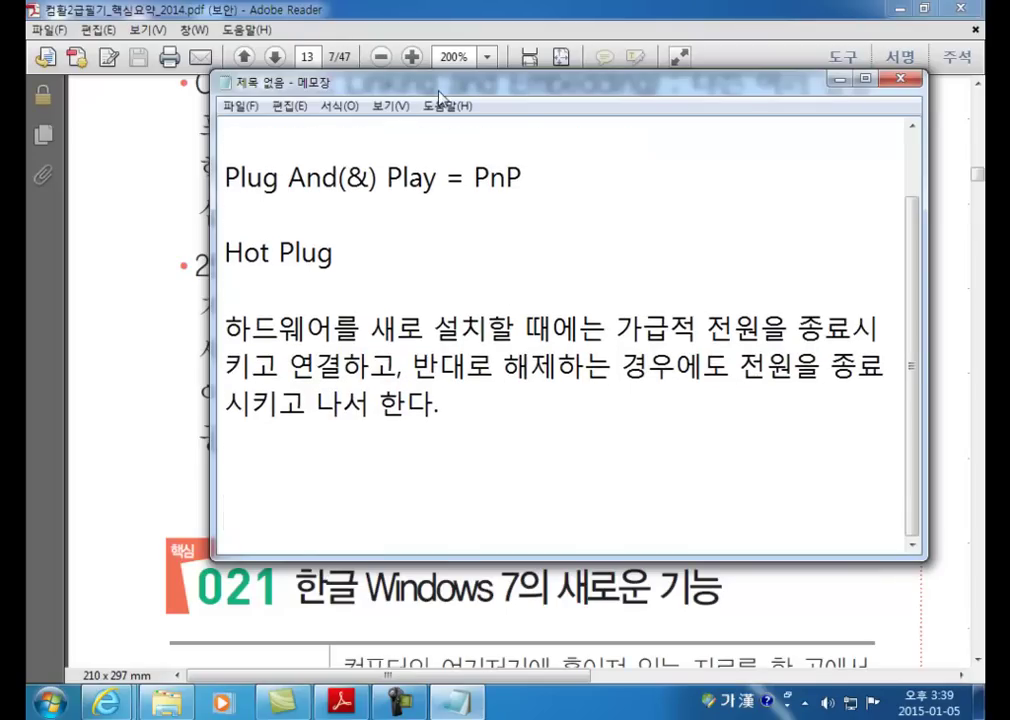
double_click(346, 76)
Step: Place the insertion point below the text in the maximized Notepad window
click(84, 408)
click(72, 427)
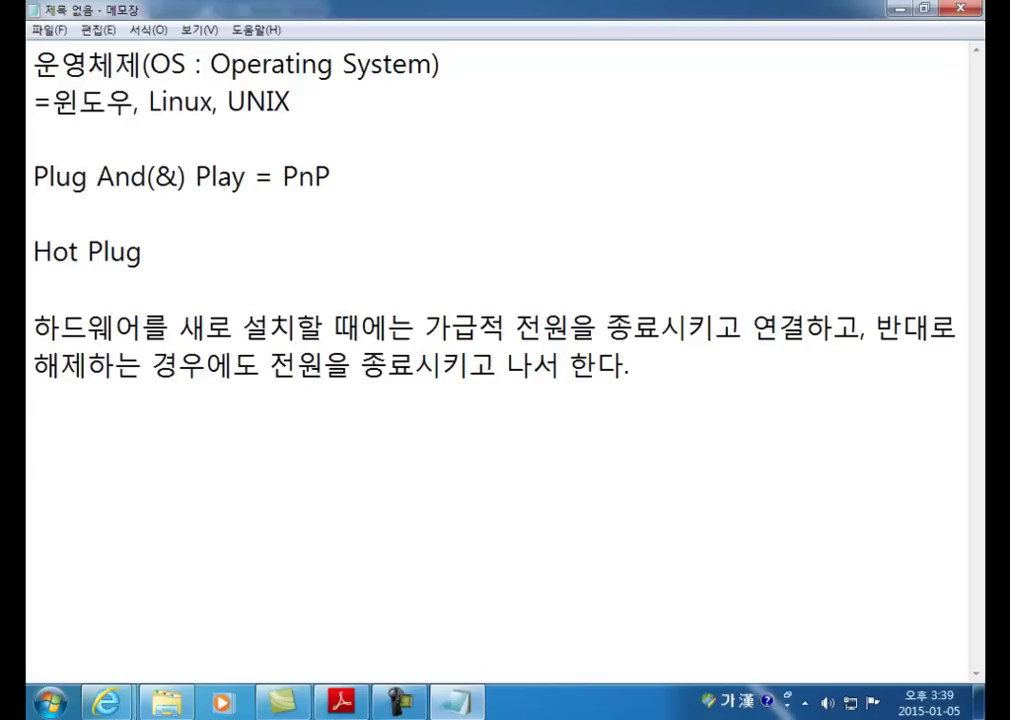
Step: Append '= 전원이 켜져 있는 상태에서 장치를 연결하고 해제하는 기능' to the Hot Plug line
click(282, 251)
text(-=)
key(BackSpace)
key(BackSpace)
text(= 전원이 ㄱ)
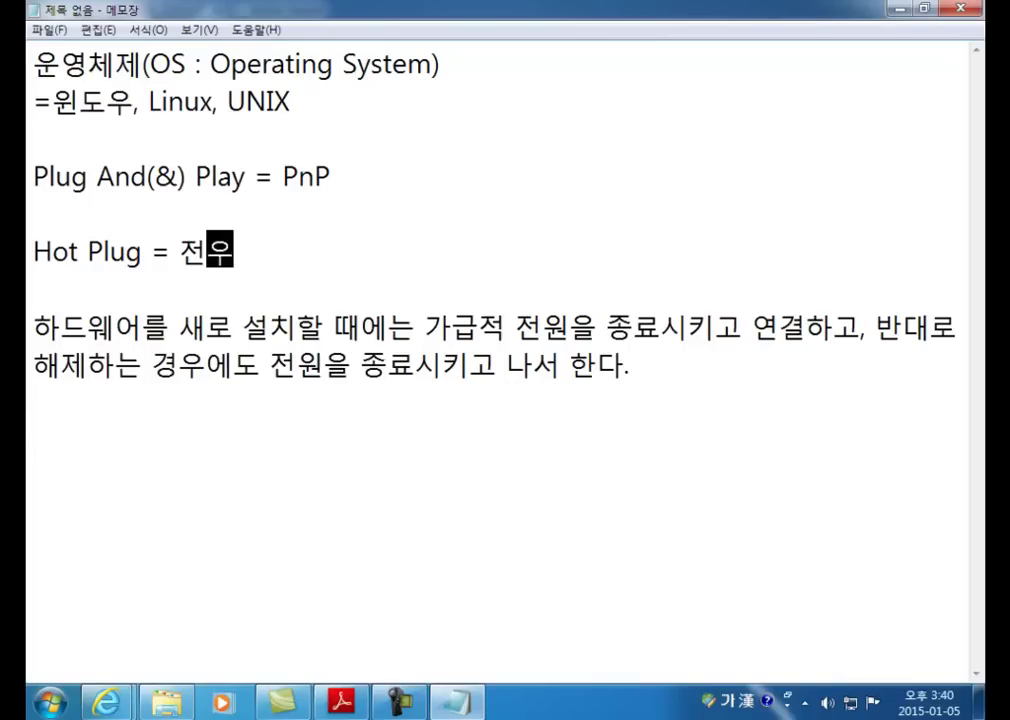
text(켜져 있ㄴ)
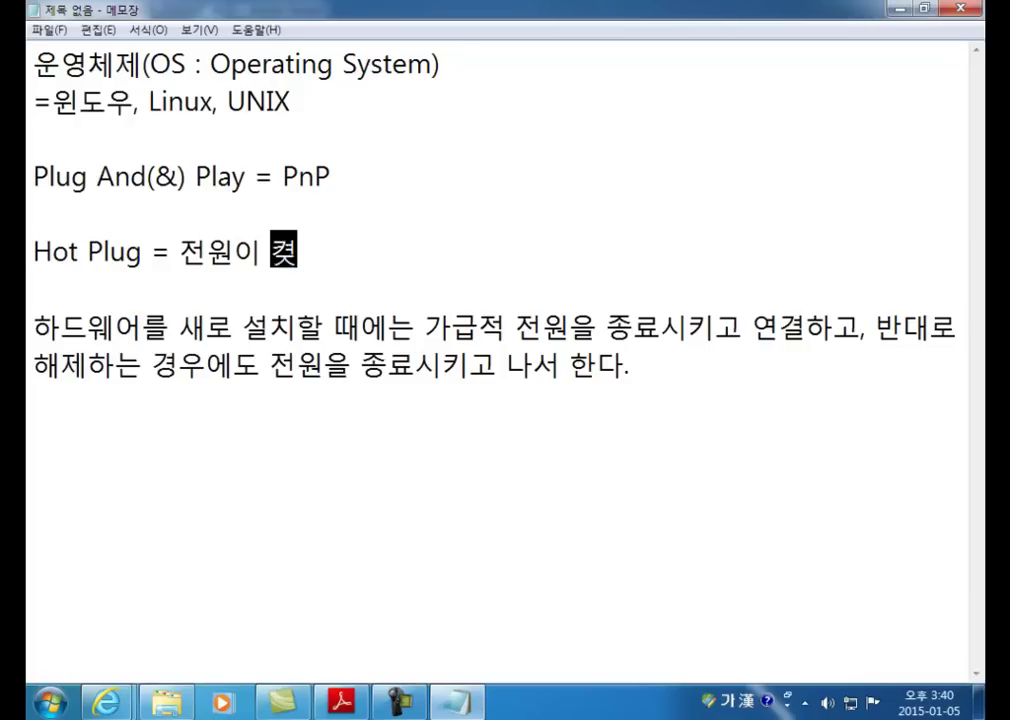
text(는 상태에서 )
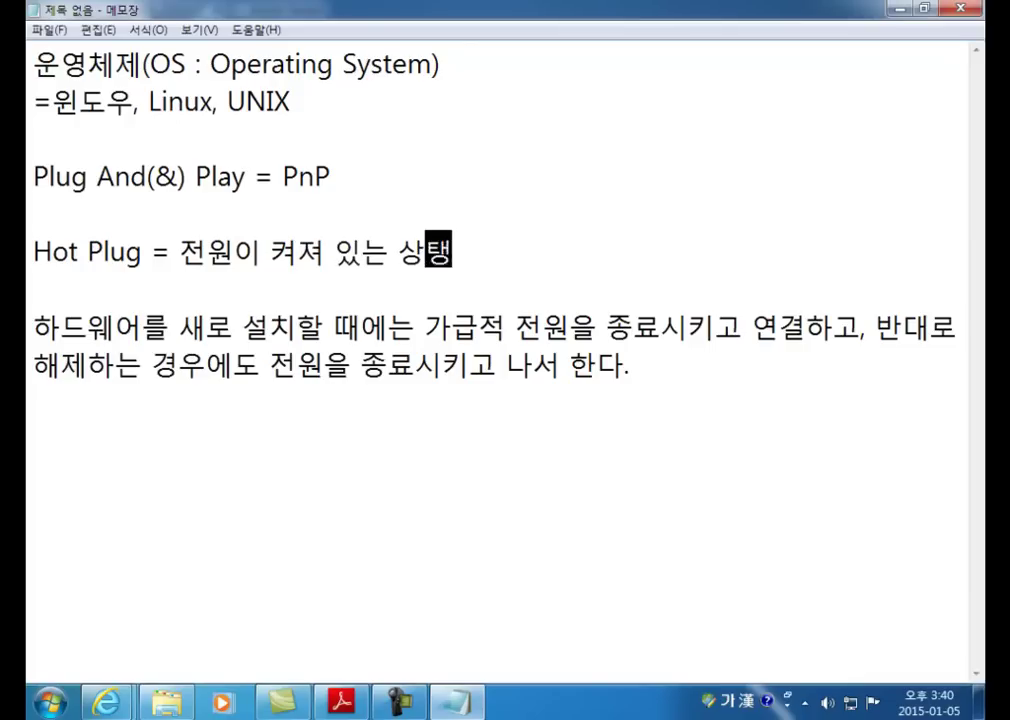
text(장)
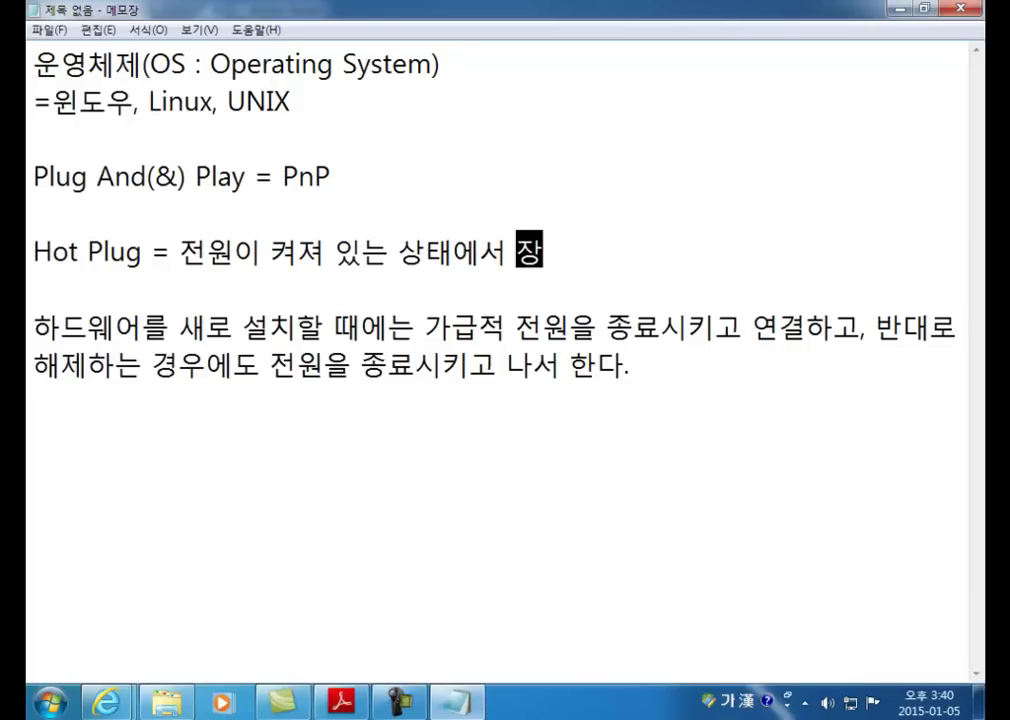
text(치를 연결)
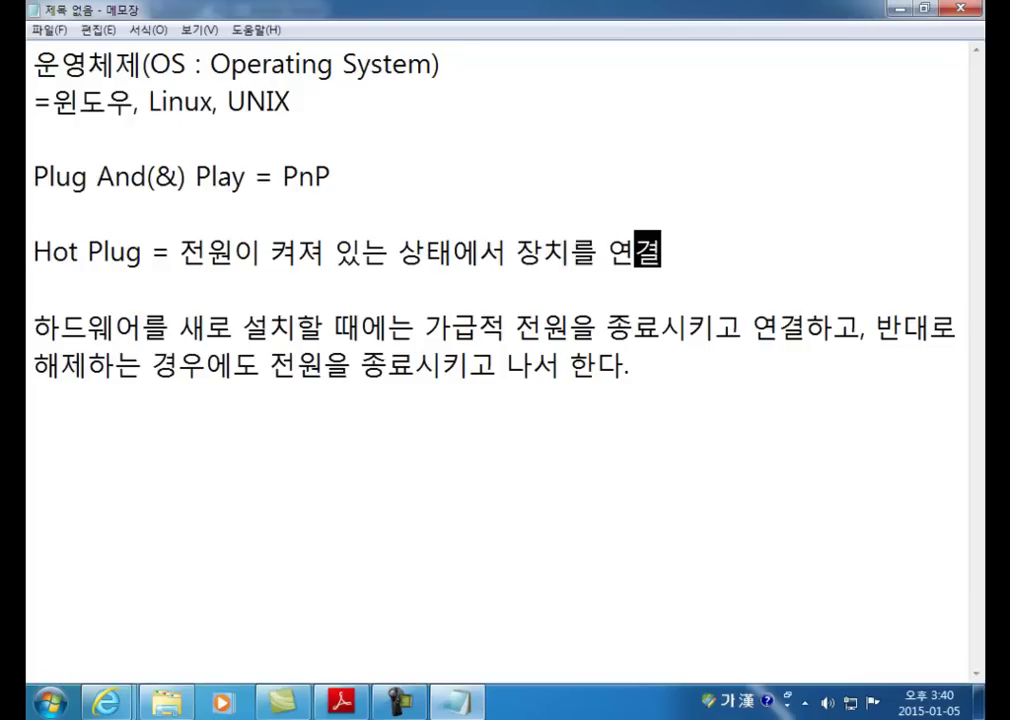
text(하고 햇제하는 방법)
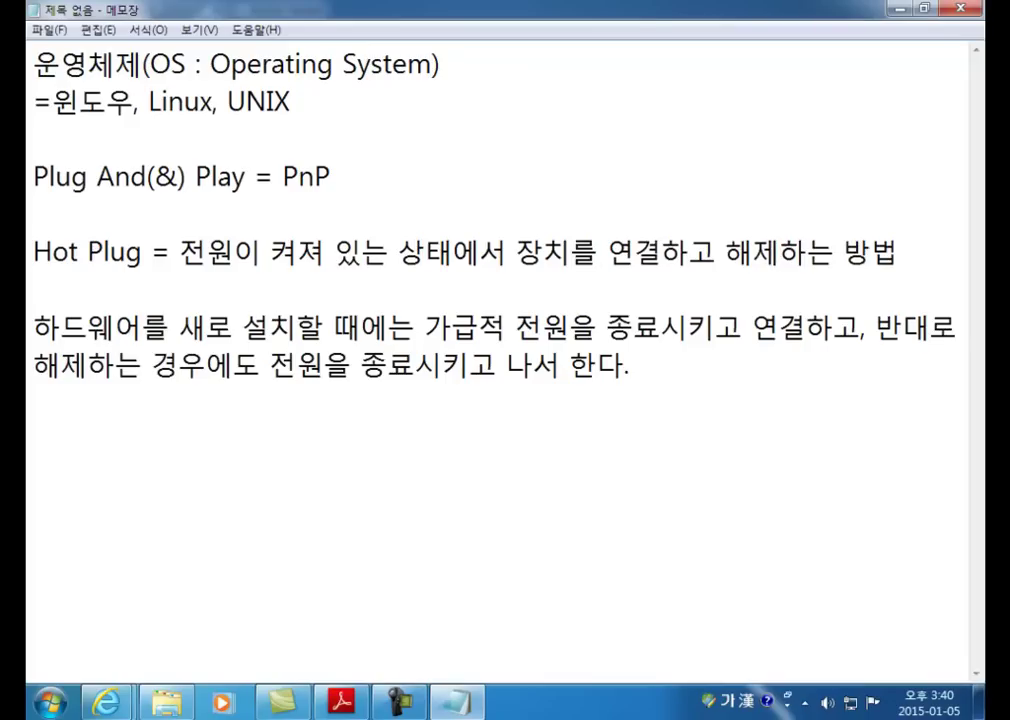
key(Left)
key(Left)
text(기능)
key(Delete)
key(Delete)
key(Down)
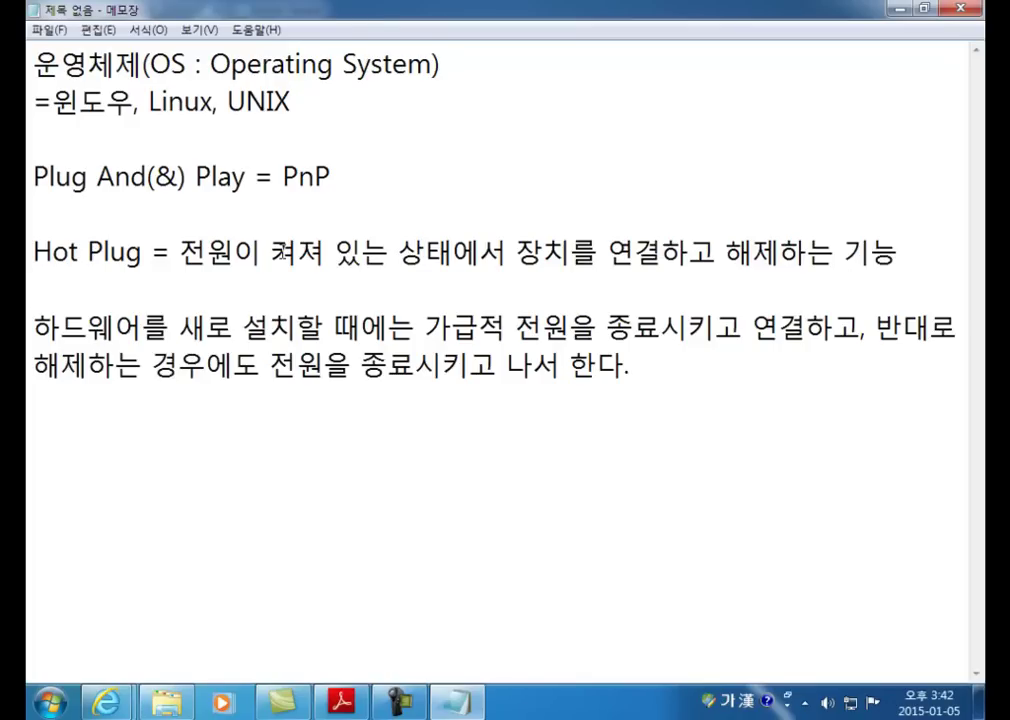
Step: Add blank lines below the notes and type 'Ctrl + Shift + ESC' at the top of the new area
click(220, 412)
key(Return)
key(Return)
key(Return)
key(Return)
key(Return)
key(Return)
key(Return)
key(Return)
key(Return)
key(Return)
key(Return)
key(Return)
key(Return)
key(Return)
key(Return)
key(Return)
key(Return)
key(Return)
key(Return)
key(Return)
click(45, 62)
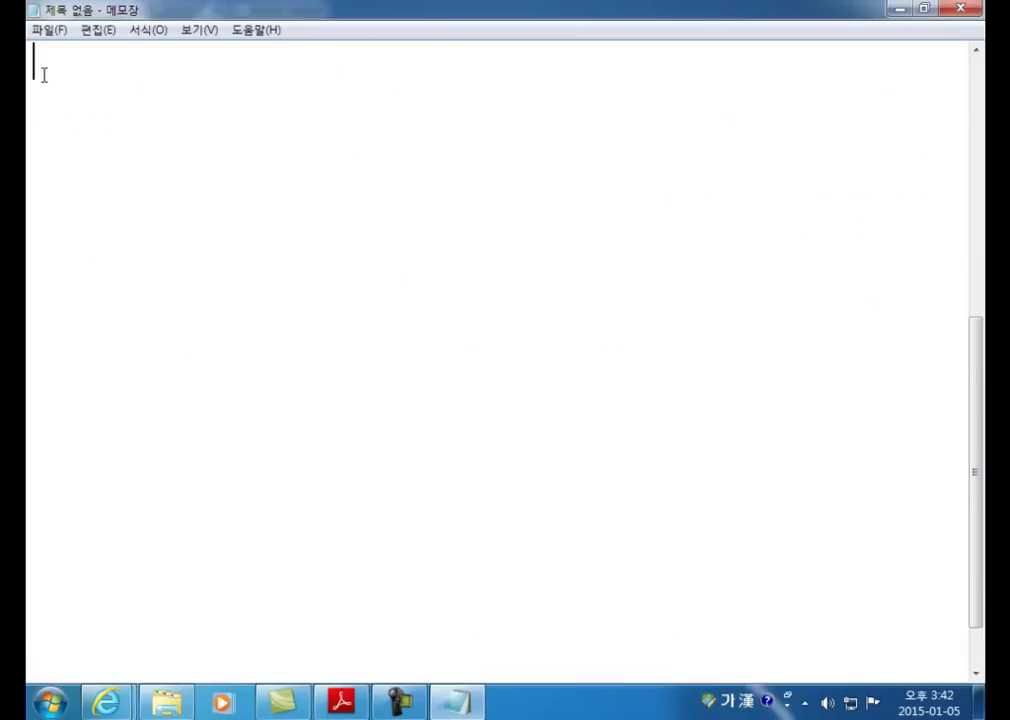
text(Ctrl + )
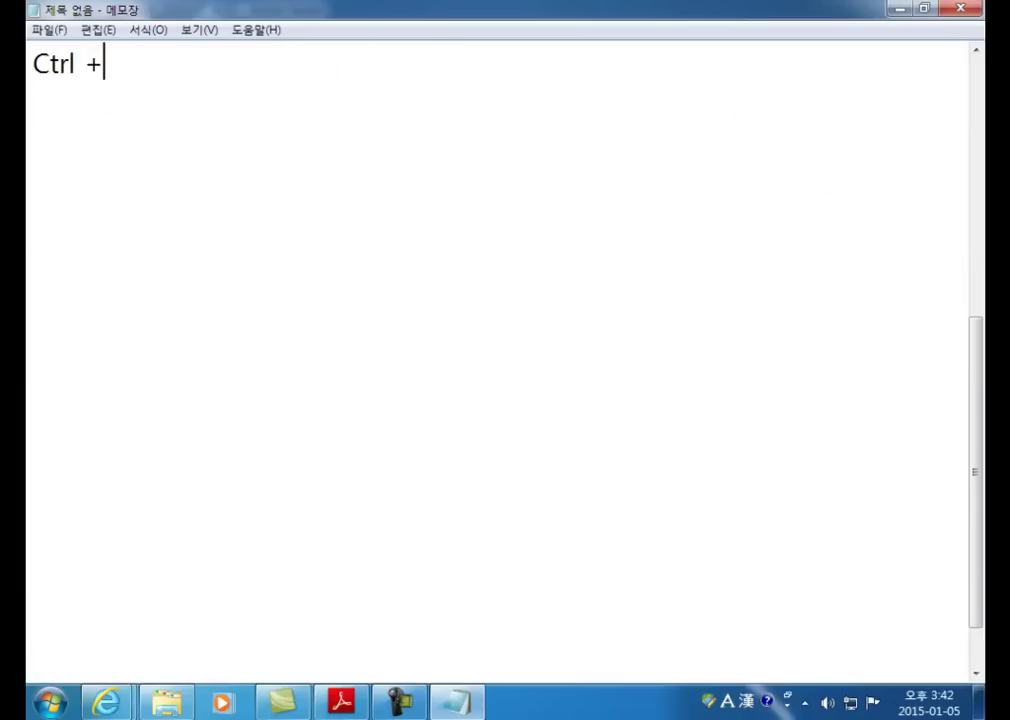
text(Shi)
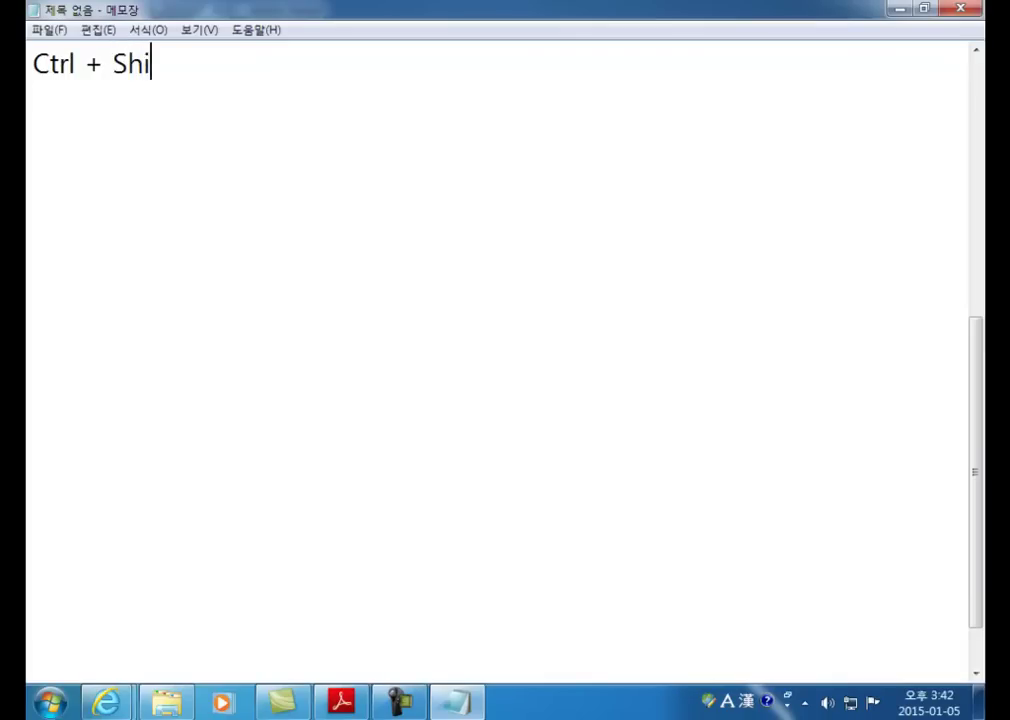
text(ft + ESC)
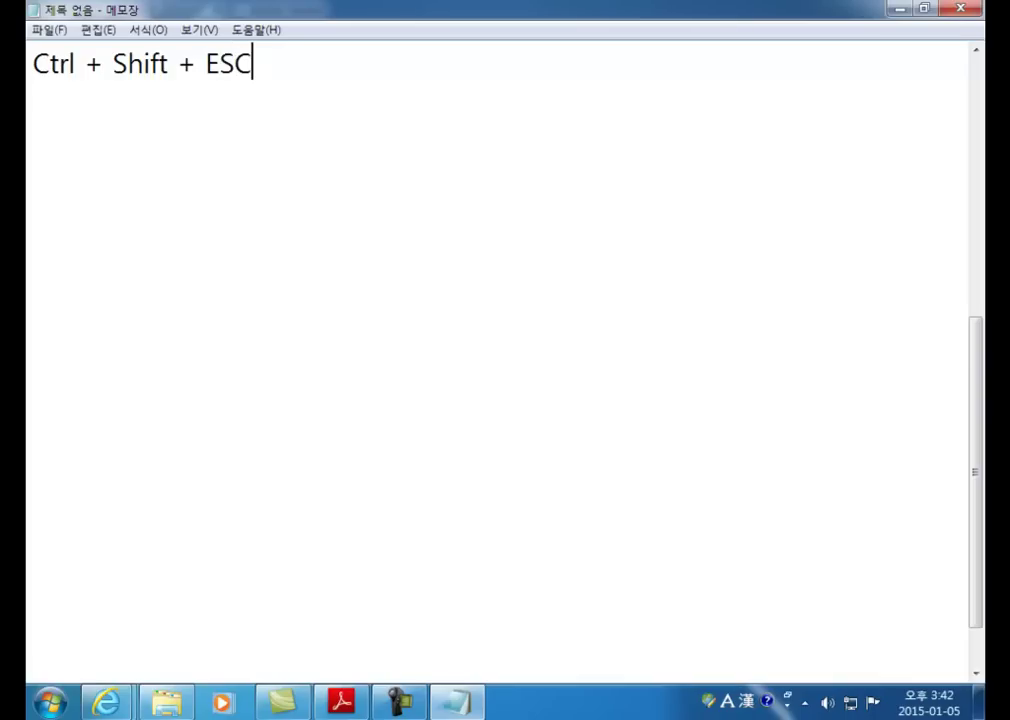
key(Return)
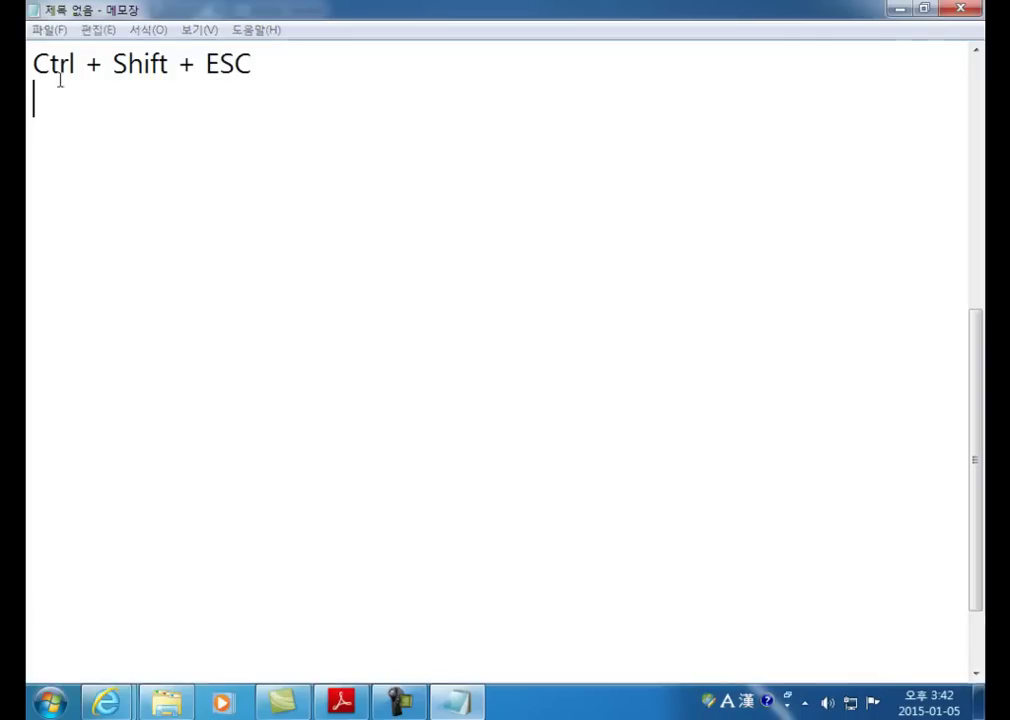
Step: Open Task Manager with Ctrl+Shift+Esc and browse the running applications
key(ctrl+shift+Escape)
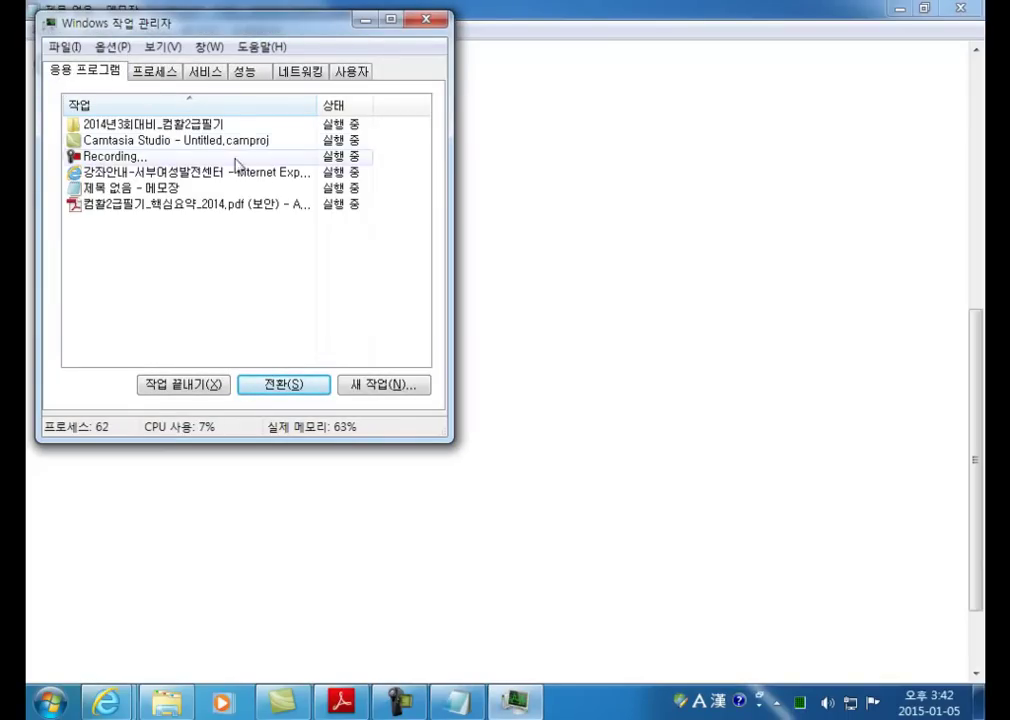
click(110, 141)
click(100, 157)
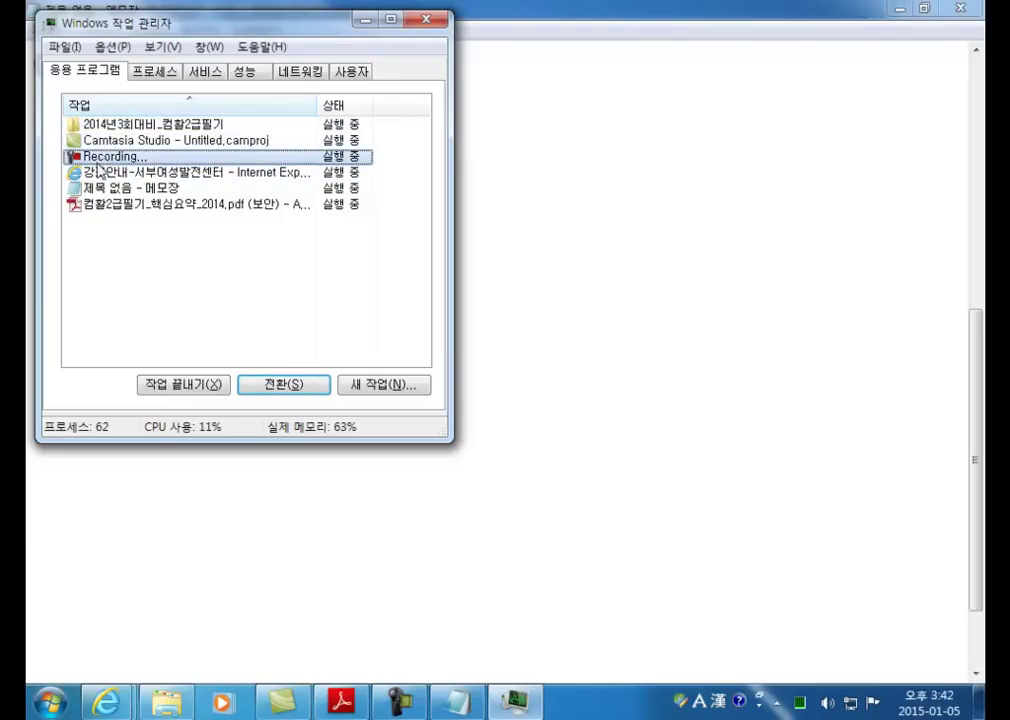
click(82, 172)
click(88, 188)
click(86, 205)
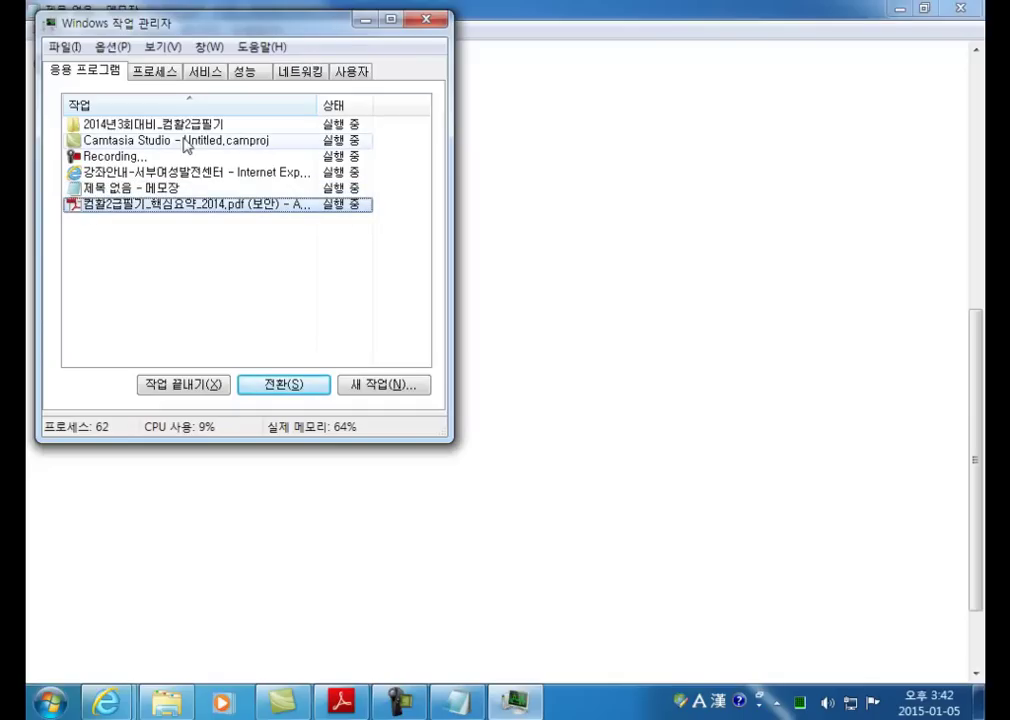
Step: On the Processes tab, widen the image name column and select AcroRd32.exe
click(163, 76)
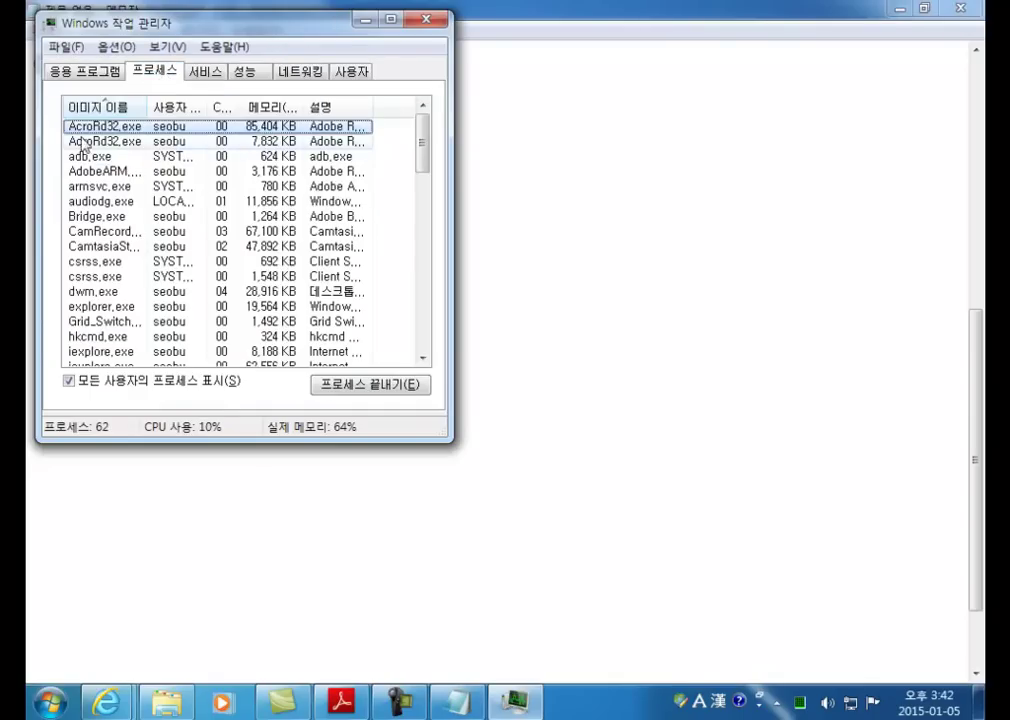
drag(147, 106, 167, 106)
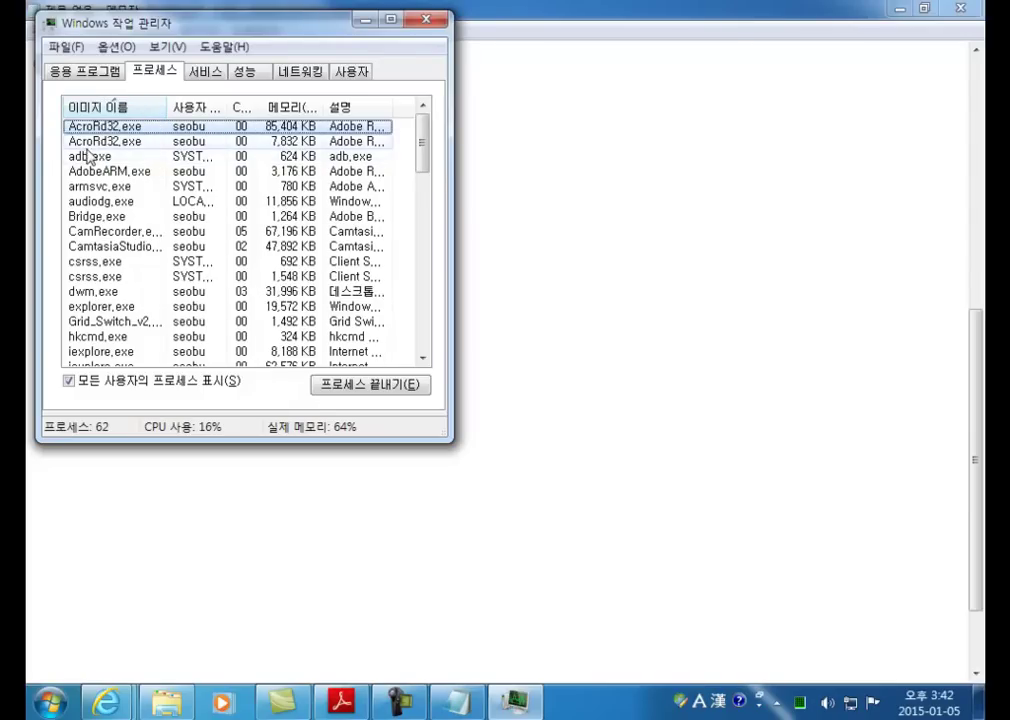
click(106, 141)
click(103, 157)
click(105, 141)
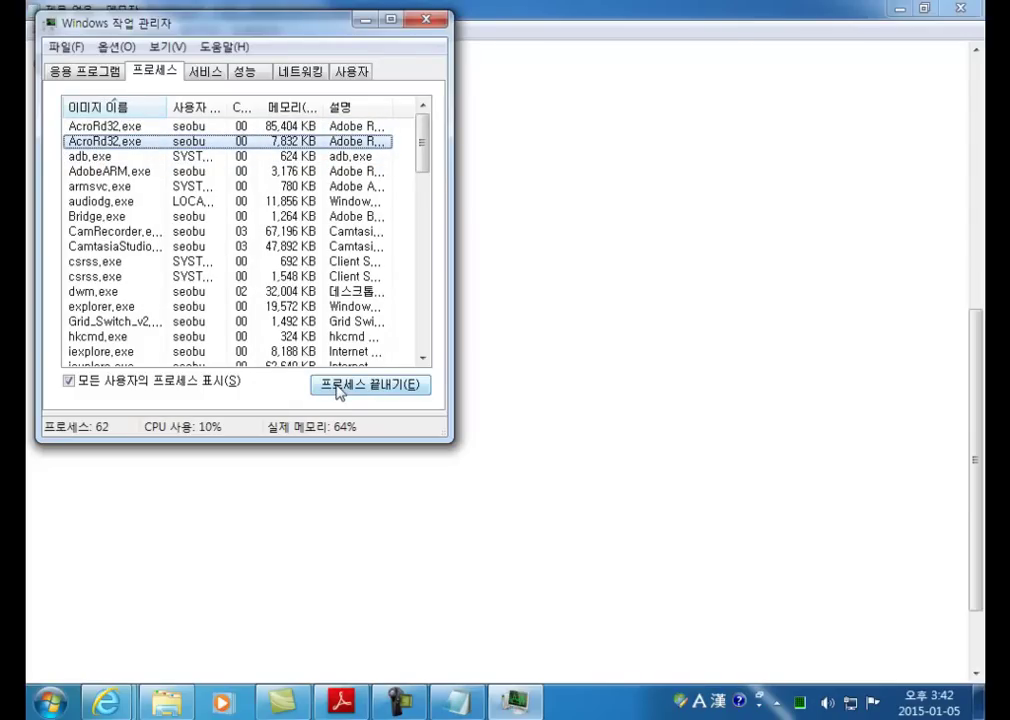
Step: Select the untitled Notepad task under Applications and show its context menu
click(84, 71)
click(113, 189)
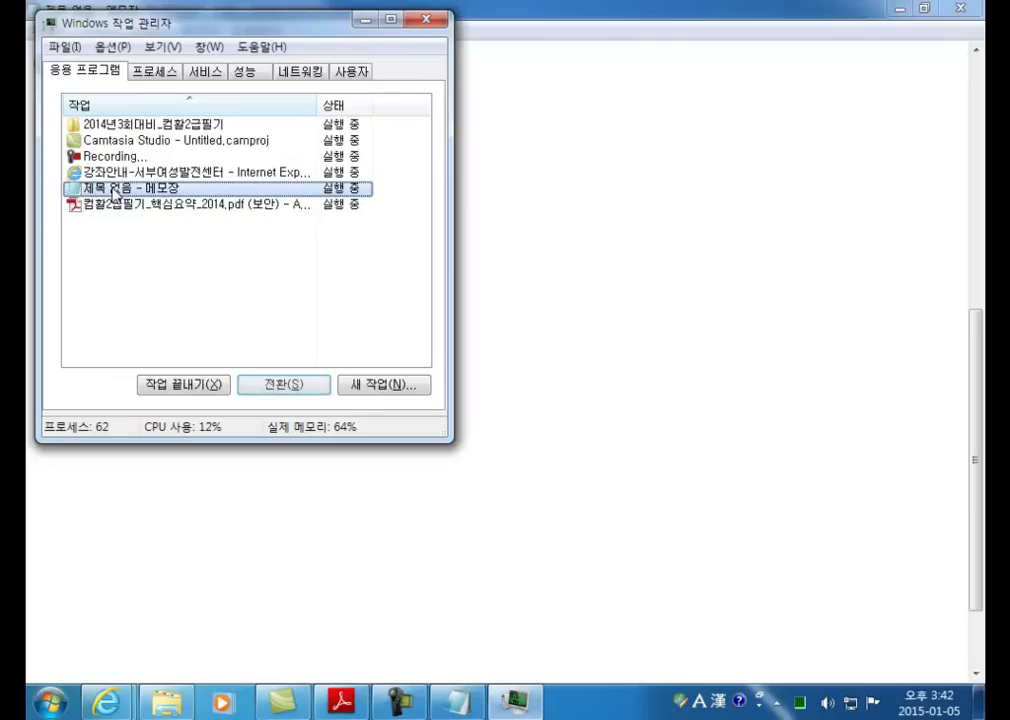
right_click(113, 189)
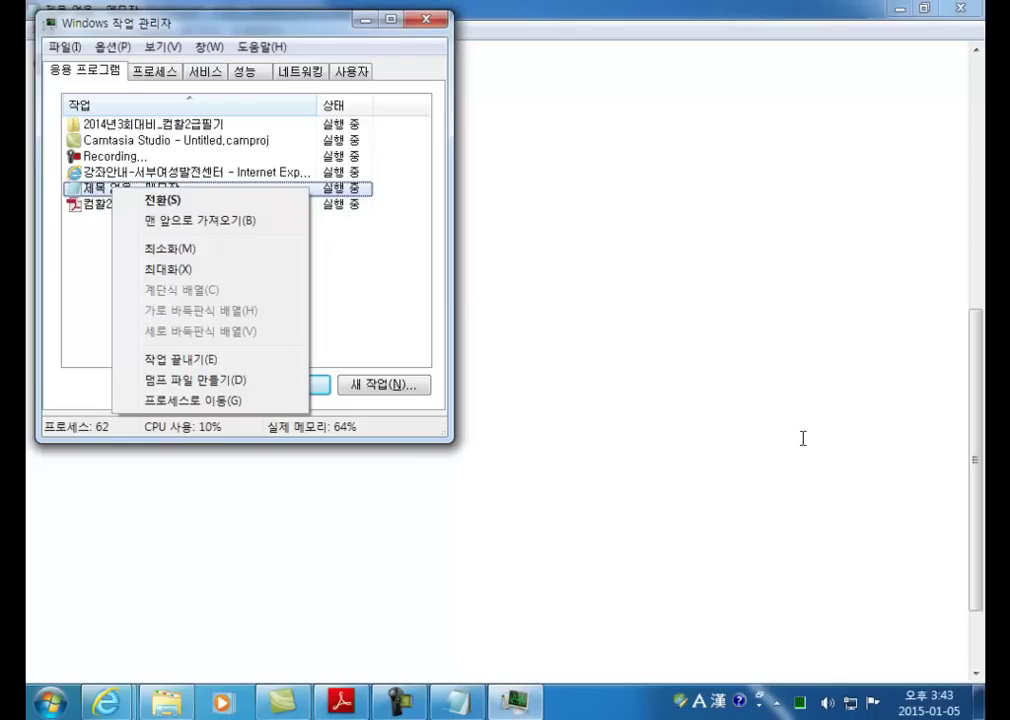
Step: Enlarge the Processes list, show menus for NASvc.exe and msseces.exe, then close Task Manager
click(152, 70)
scroll(138, 290, down, 5)
scroll(135, 310, down, 10)
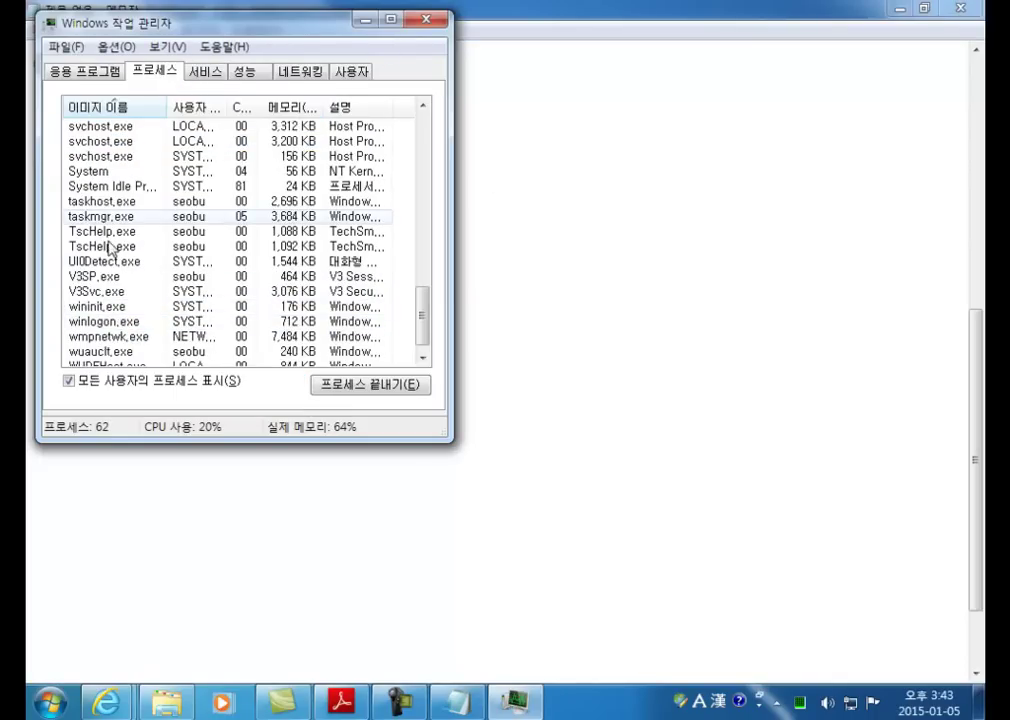
drag(183, 443, 183, 668)
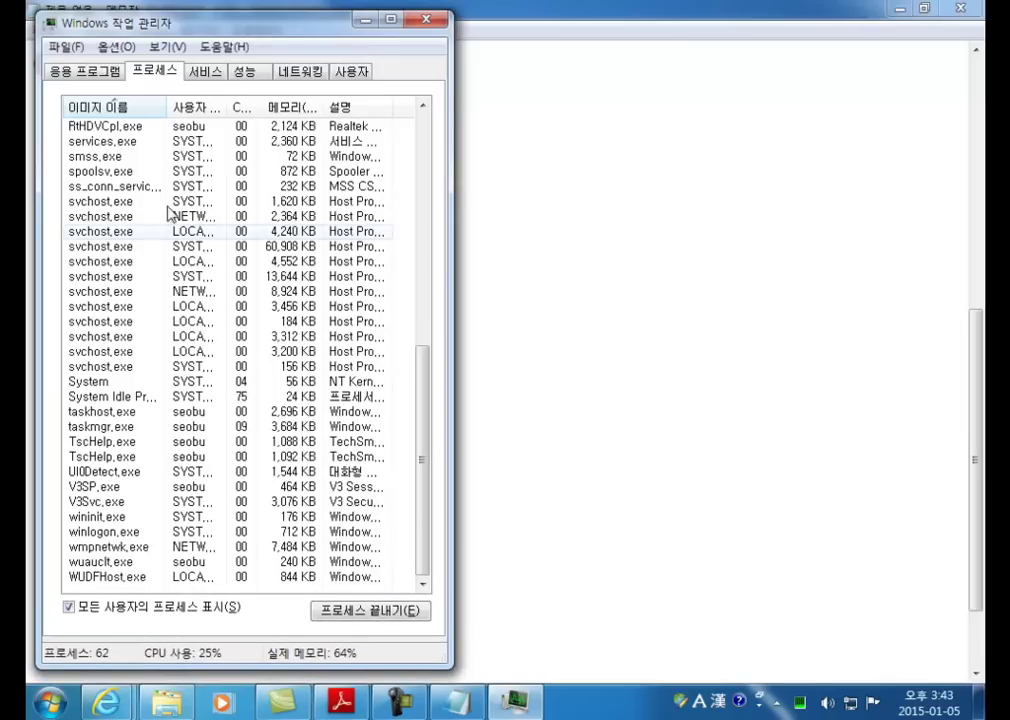
drag(168, 107, 186, 106)
scroll(113, 195, up, 3)
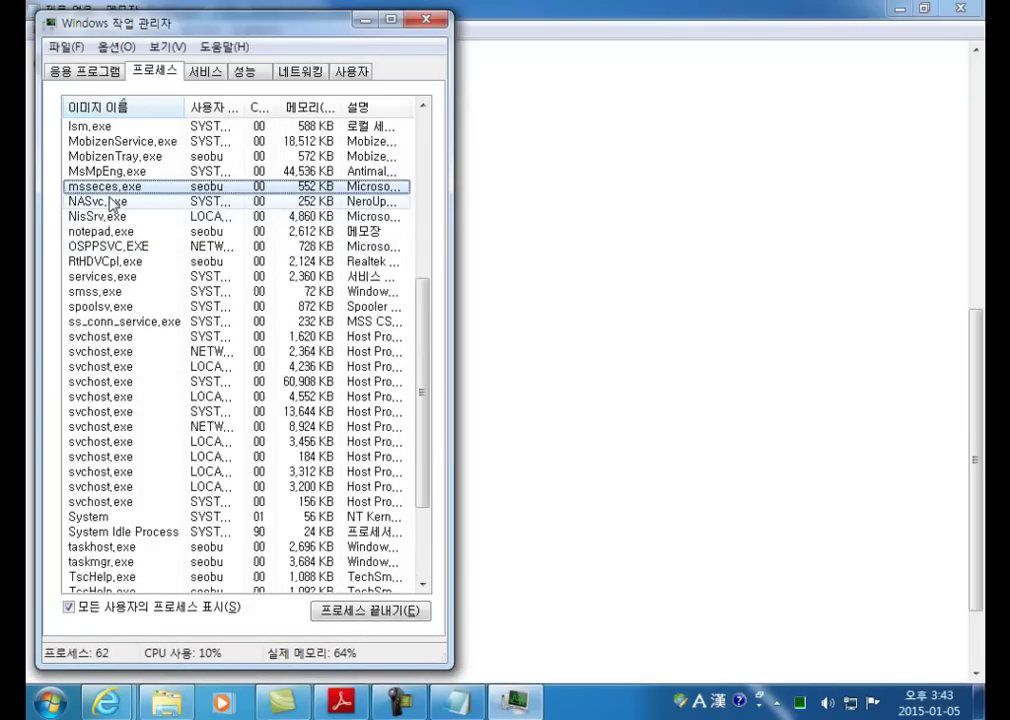
right_click(112, 201)
right_click(92, 189)
right_click(93, 190)
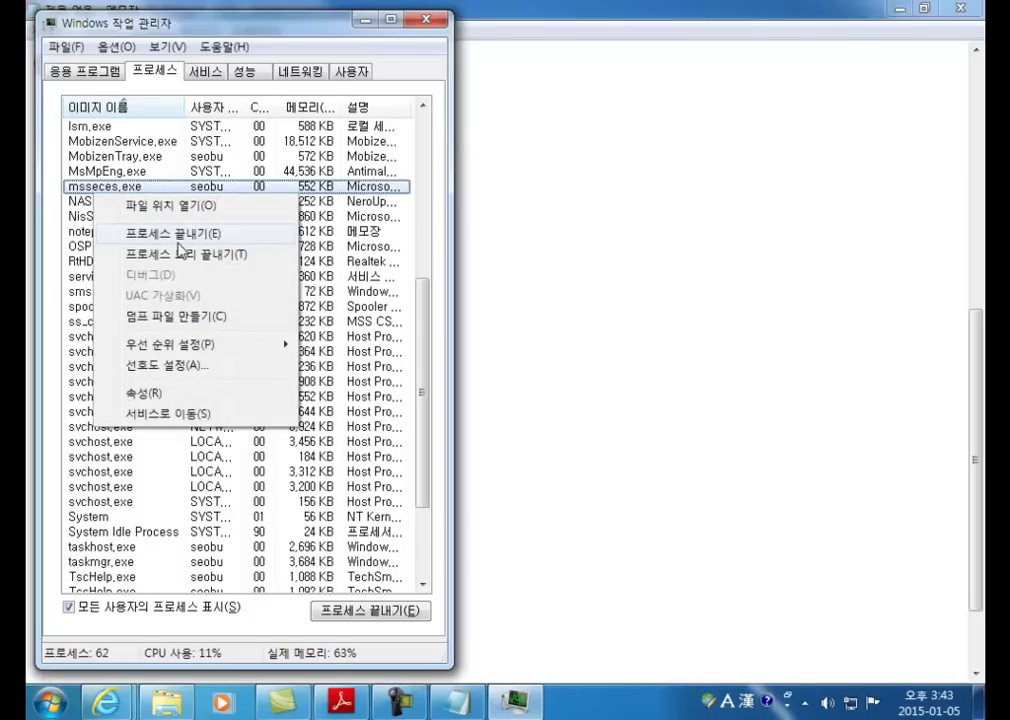
click(427, 20)
click(334, 76)
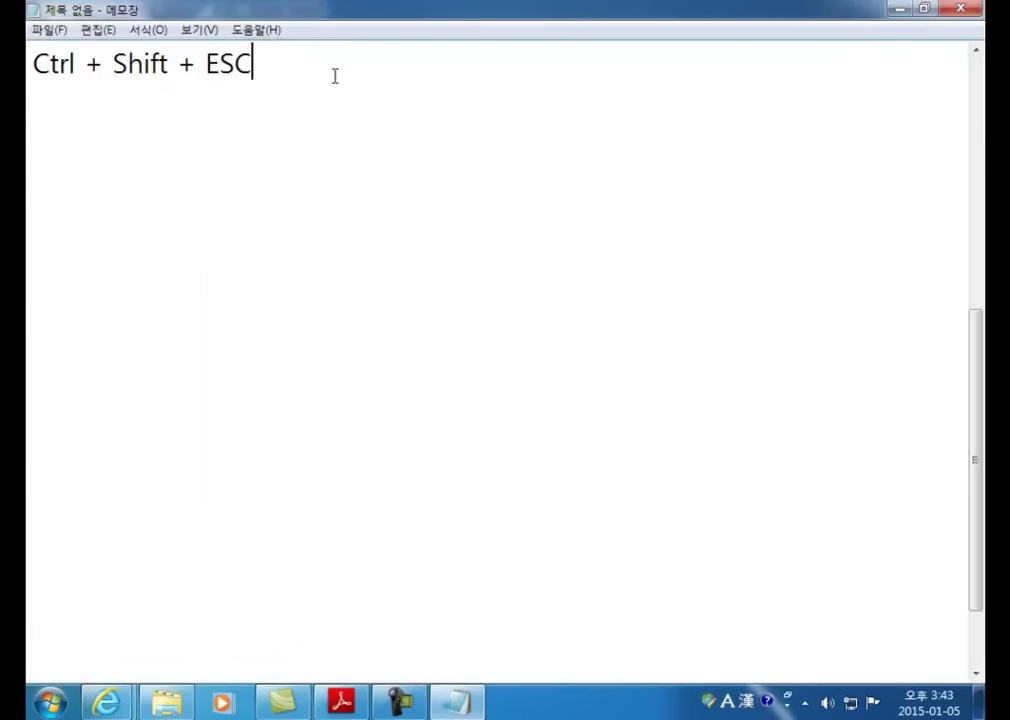
Step: Complete the line as 'Ctrl + Shift + ESC = 작업관리자' and begin a new line below
text(= wkr)
key(BackSpace)
key(BackSpace)
key(BackSpace)
key(ctrl+shift+Escape)
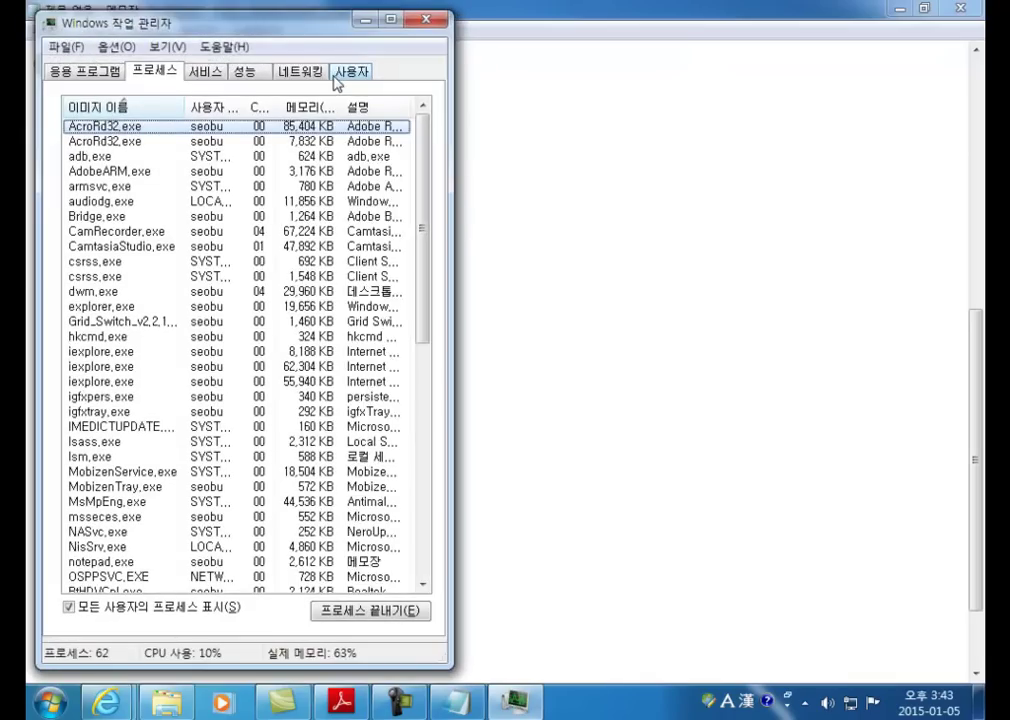
text(자ㅓㄱ)
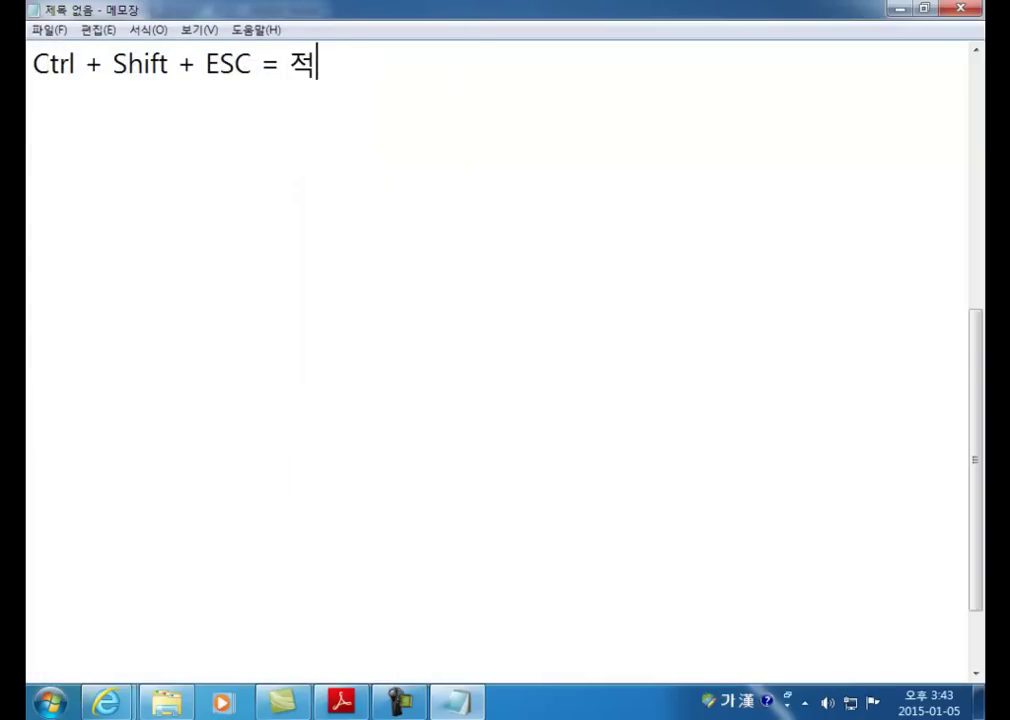
key(BackSpace)
key(BackSpace)
key(BackSpace)
text(저ㅏ)
key(BackSpace)
key(BackSpace)
text(자ㄱㅇㅓㅂㄱㅘㄴㄹㅣㅈ)
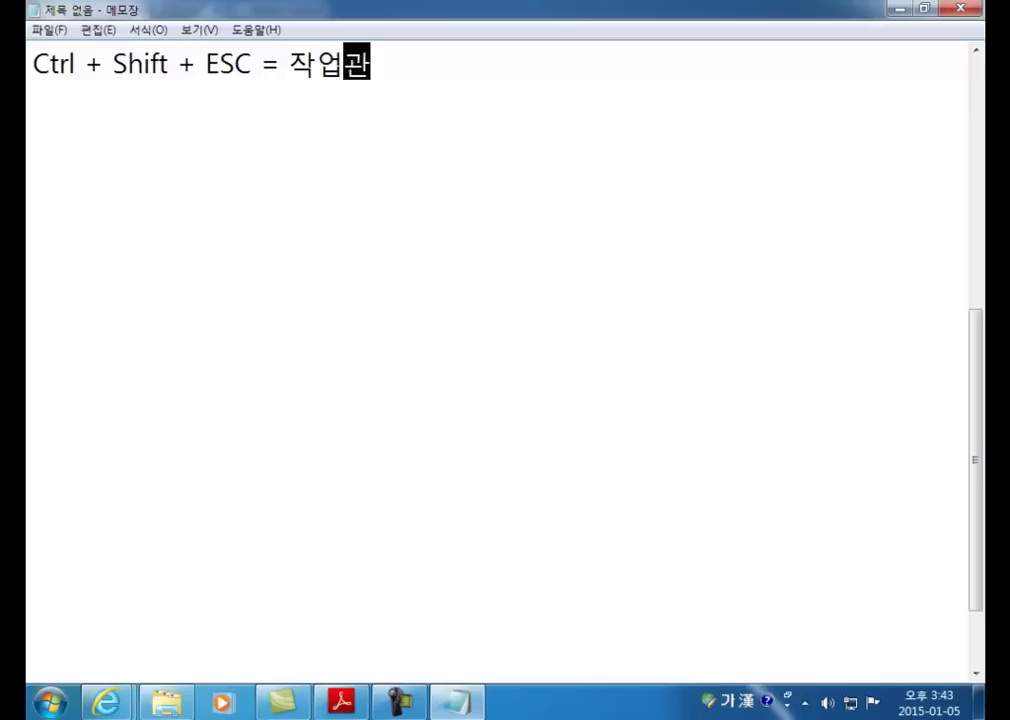
text(ㅏ)
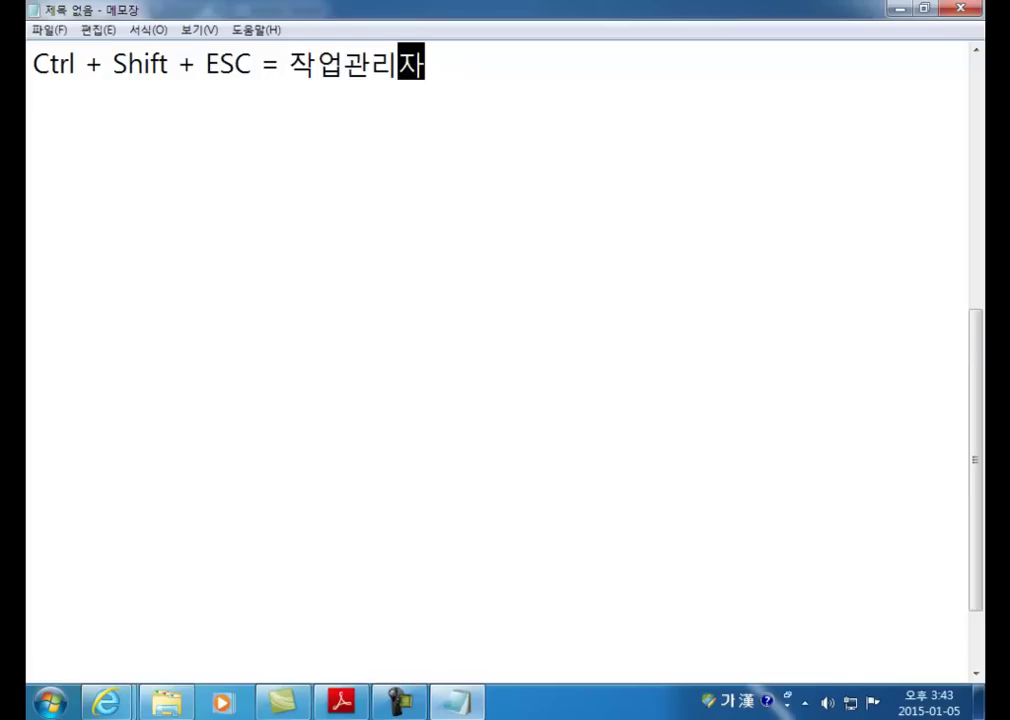
key(Return)
key(Return)
text(마.)
text(/오)
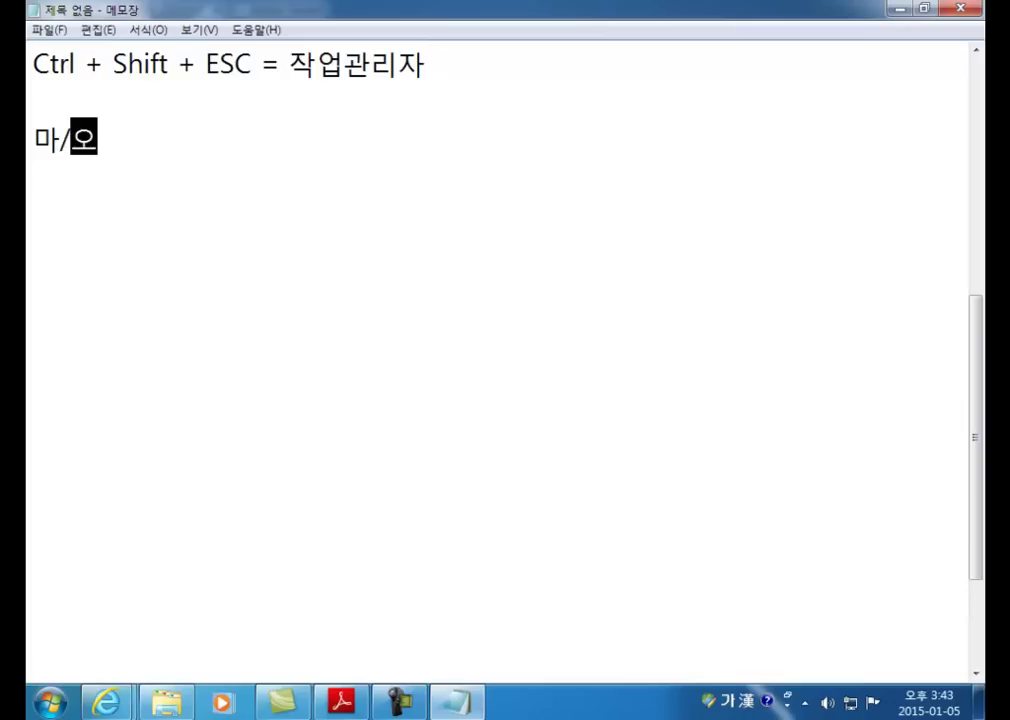
Step: Insert '바로가기메뉴를 호출 = 우클릭,' before the 마/오 text, demonstrating the right-click menu
click(33, 138)
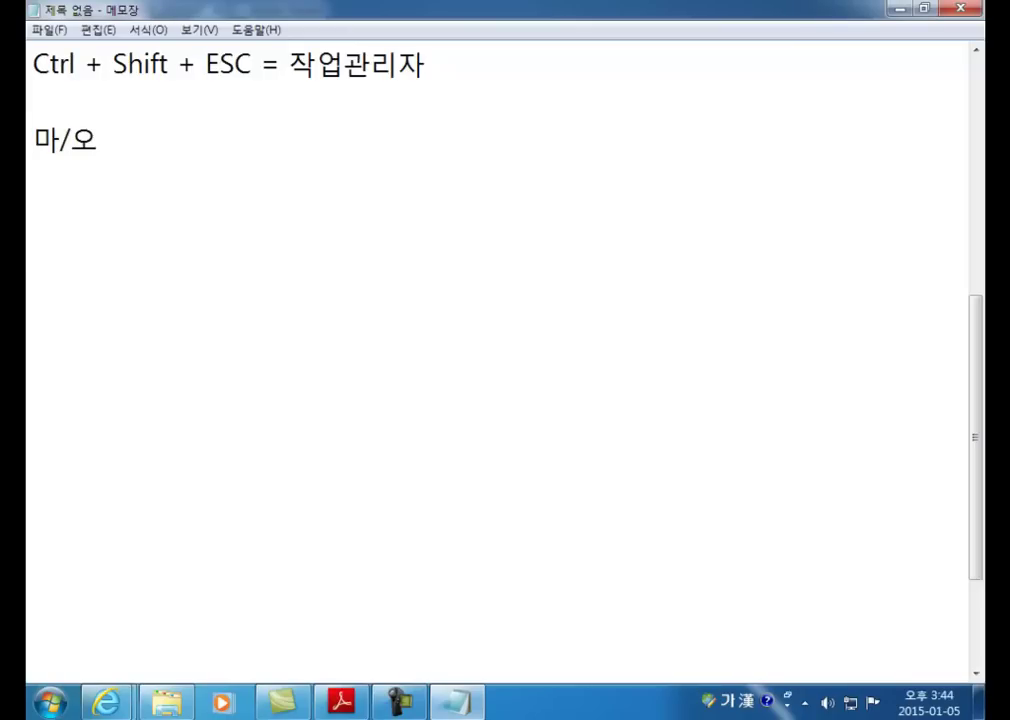
text(바로가기메)
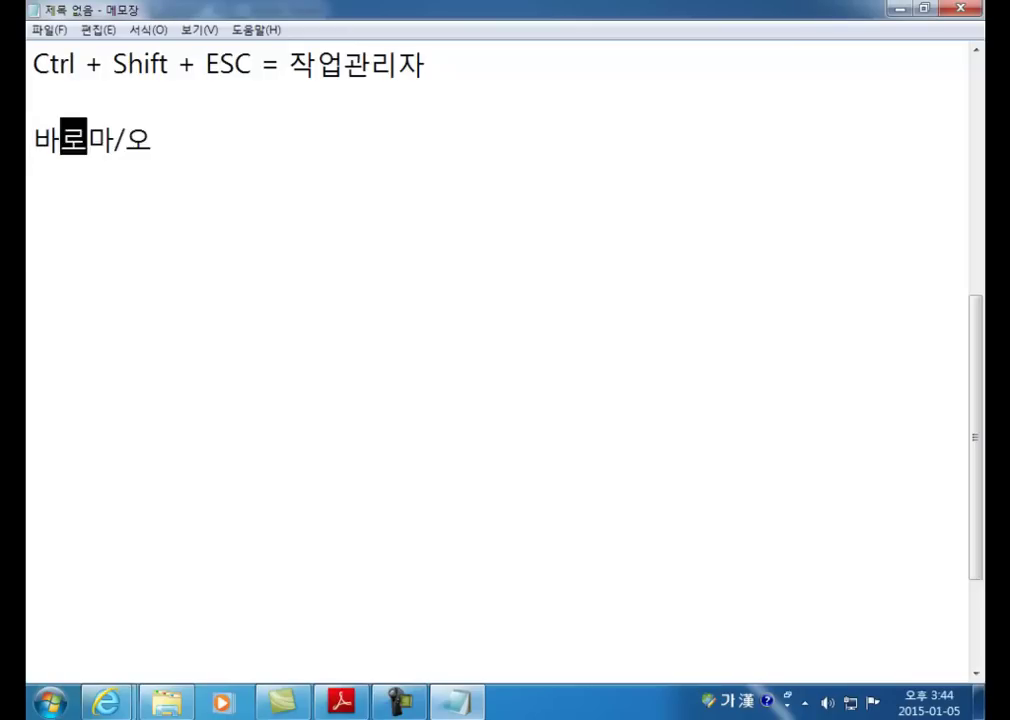
text(뉴를 호출)
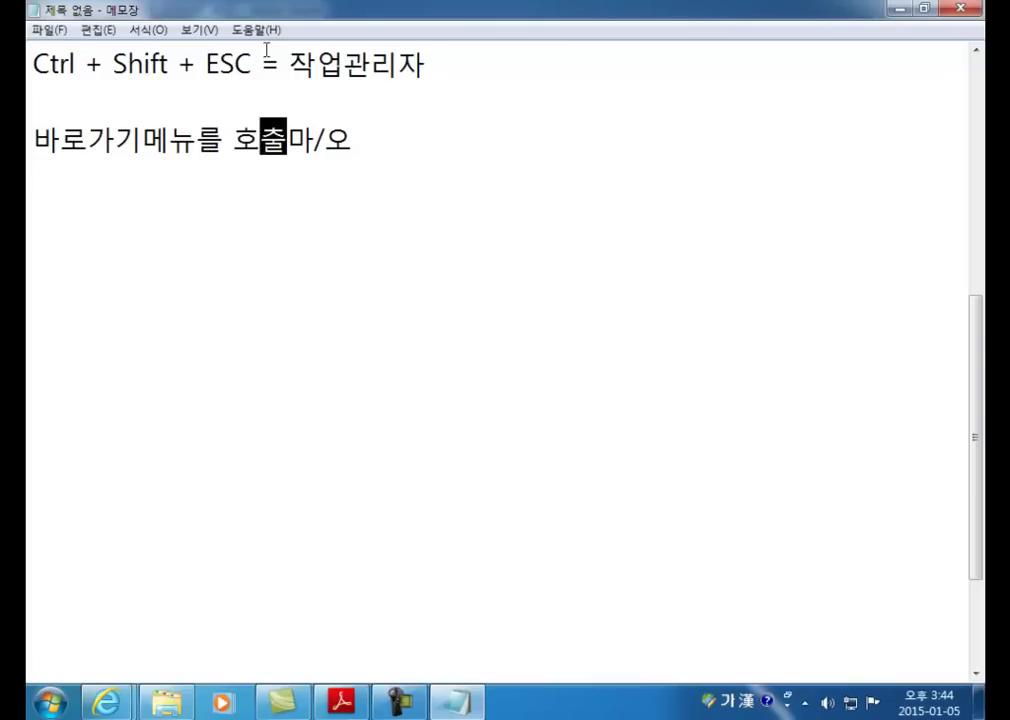
right_click(182, 147)
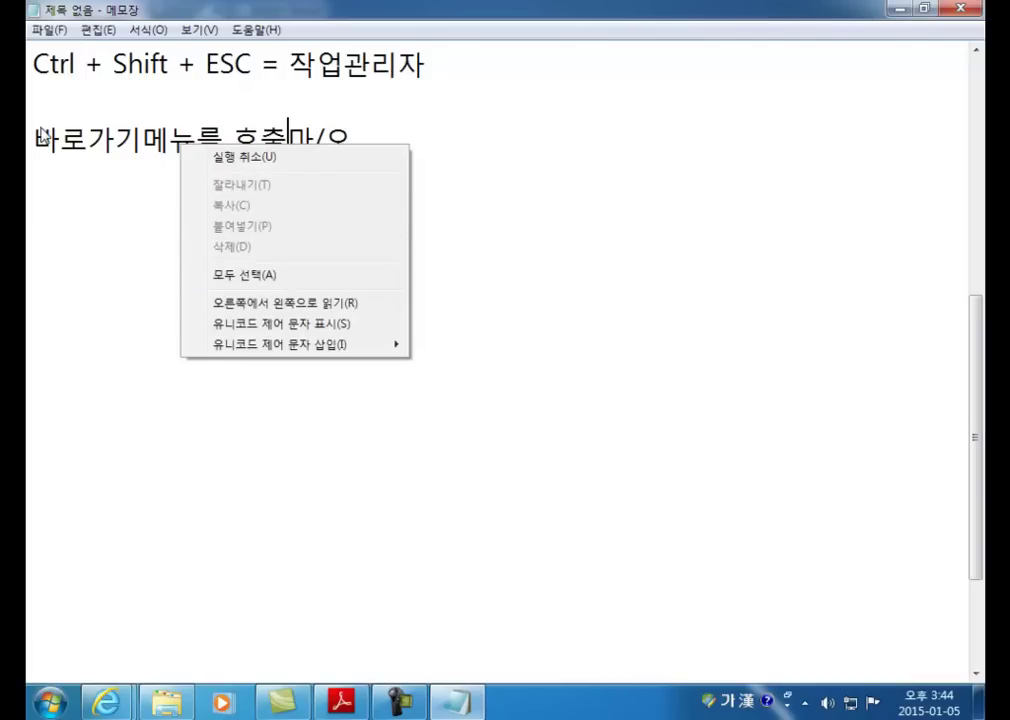
click(286, 140)
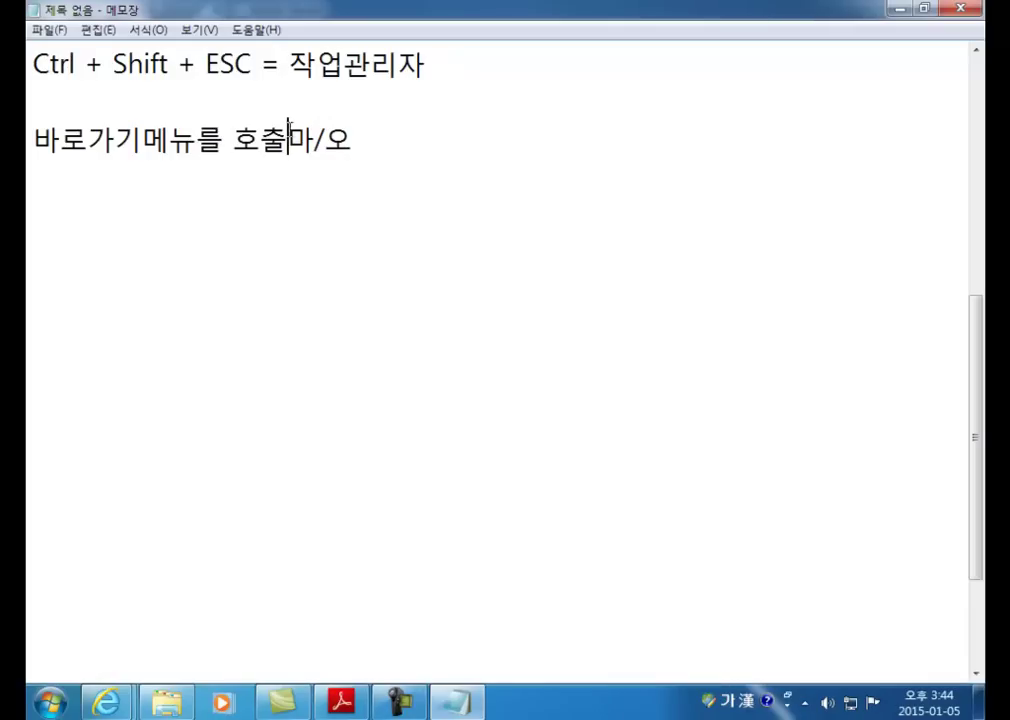
text(= )
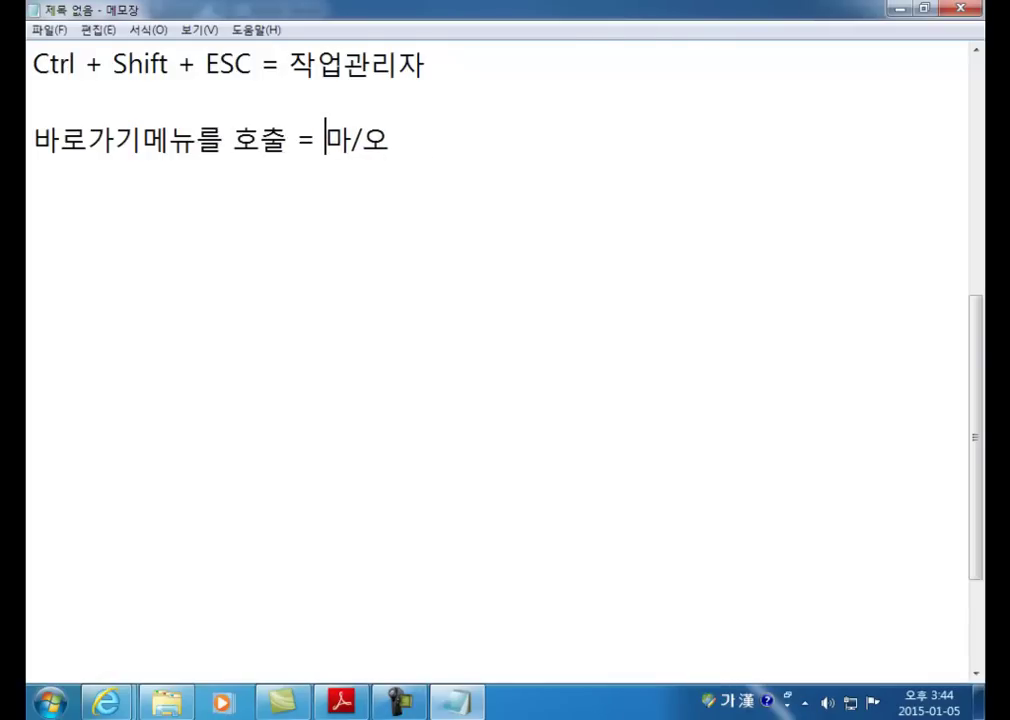
text(우클리)
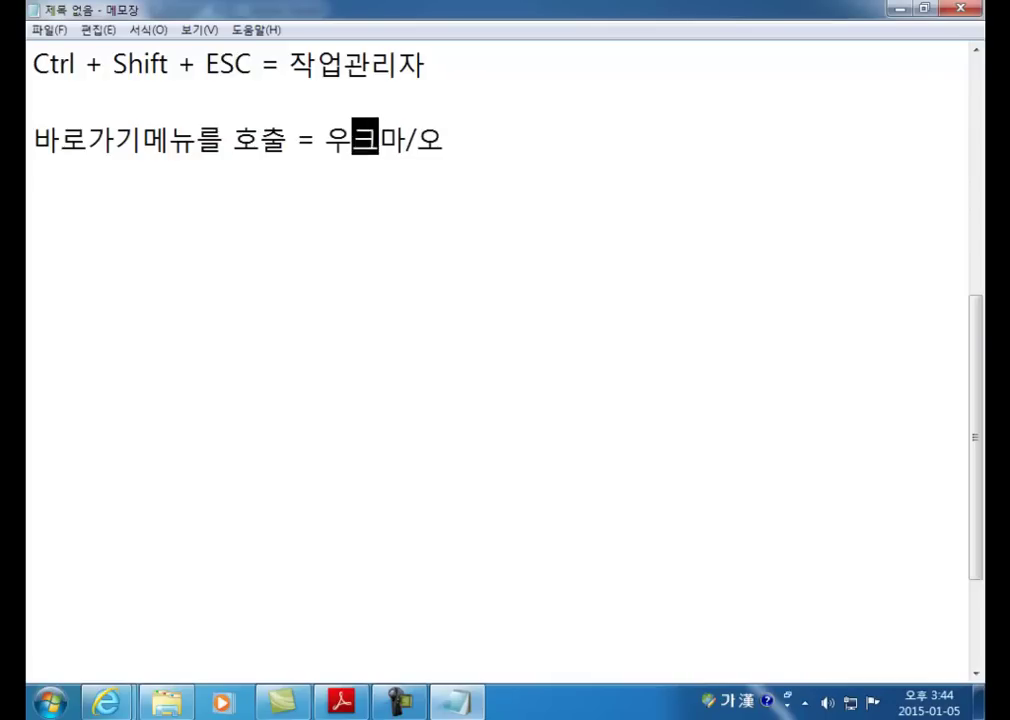
text(ㄱ,)
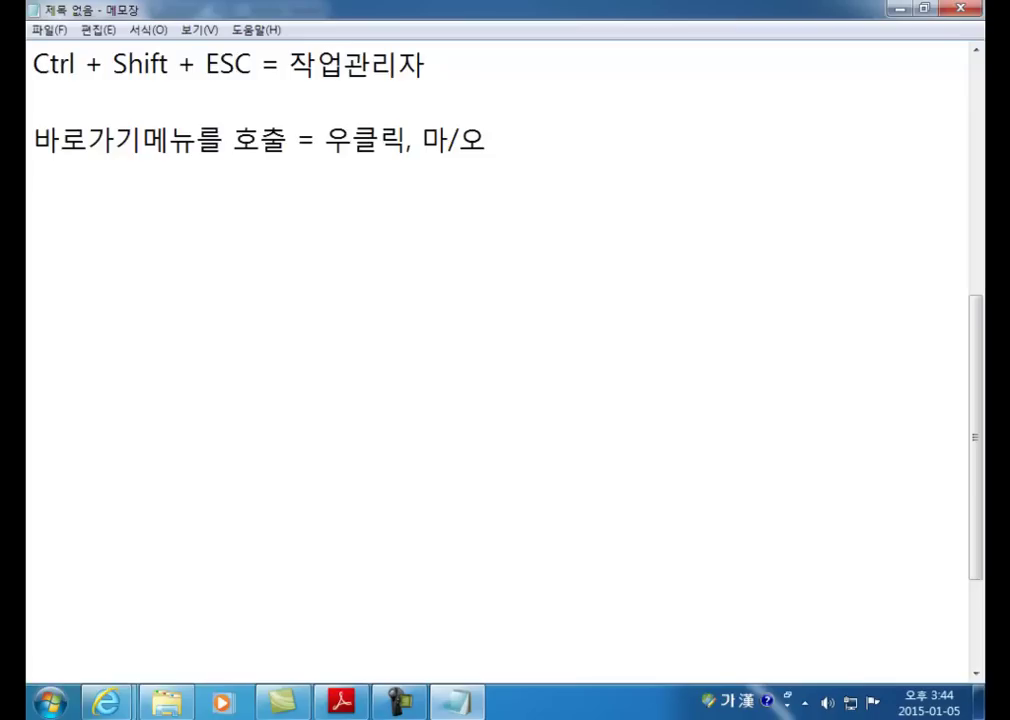
Step: Add a new line '= Context메뉴' below the right-click note
click(487, 140)
key(Return)
text(= Context)
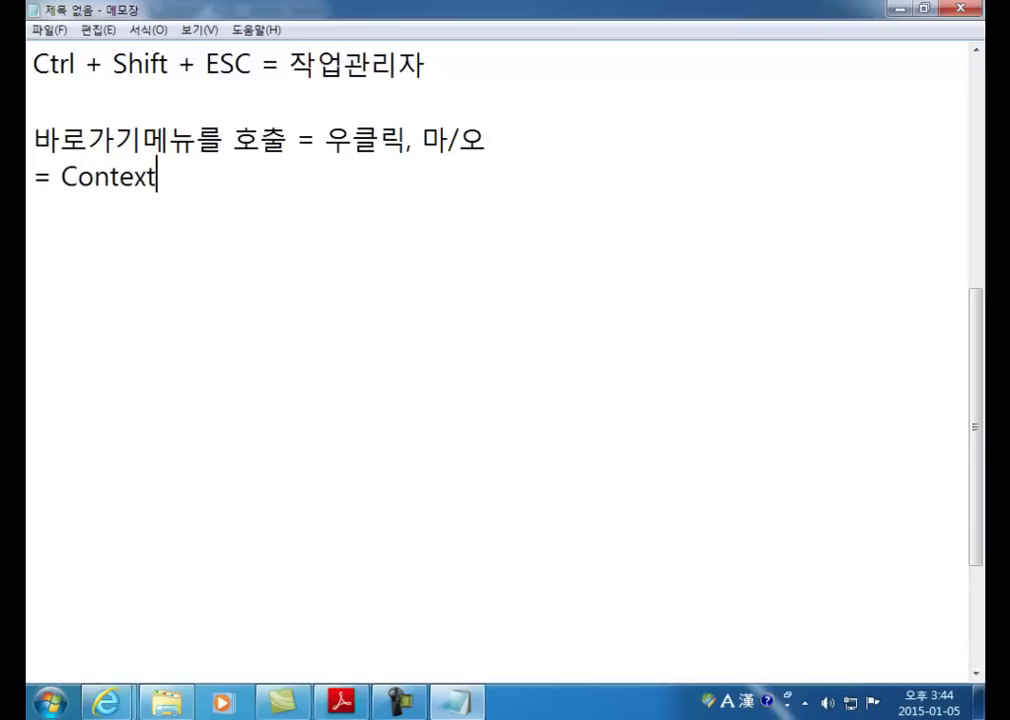
key(Hangul)
text(메뉴)
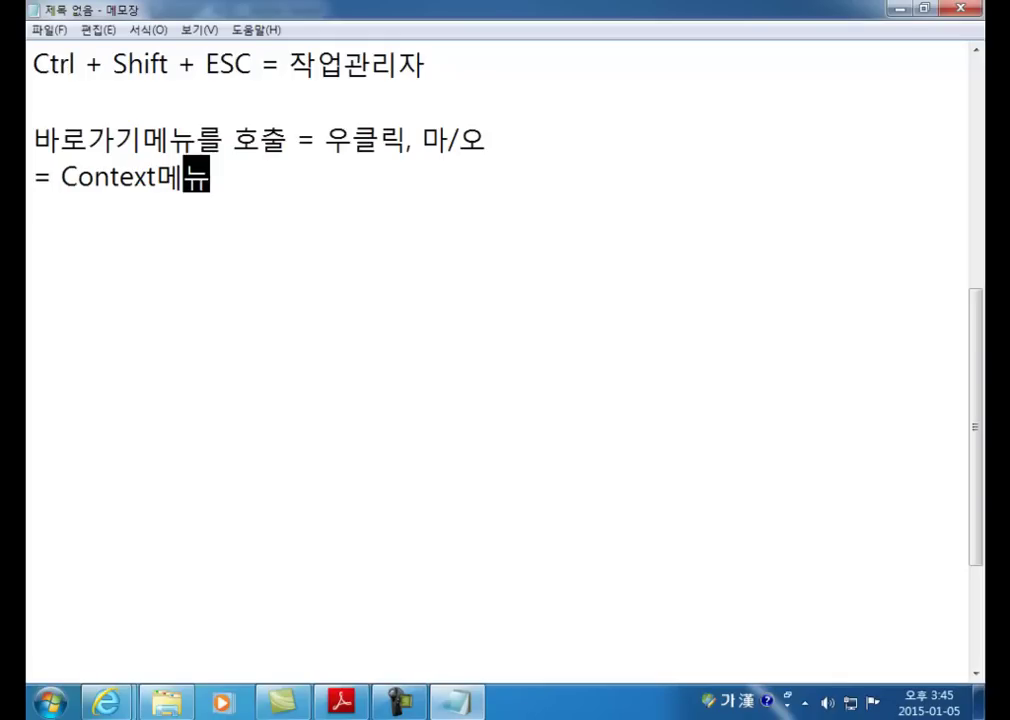
Step: Minimize Notepad to show the study PDF and demonstrate its shortcut menu
click(900, 8)
right_click(313, 186)
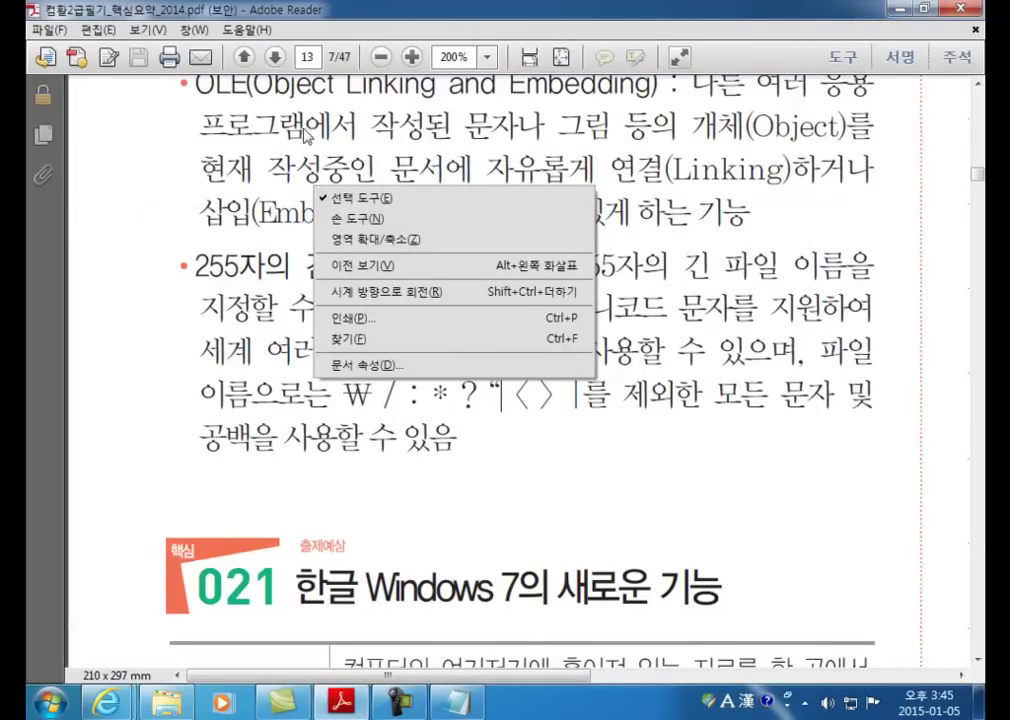
click(280, 33)
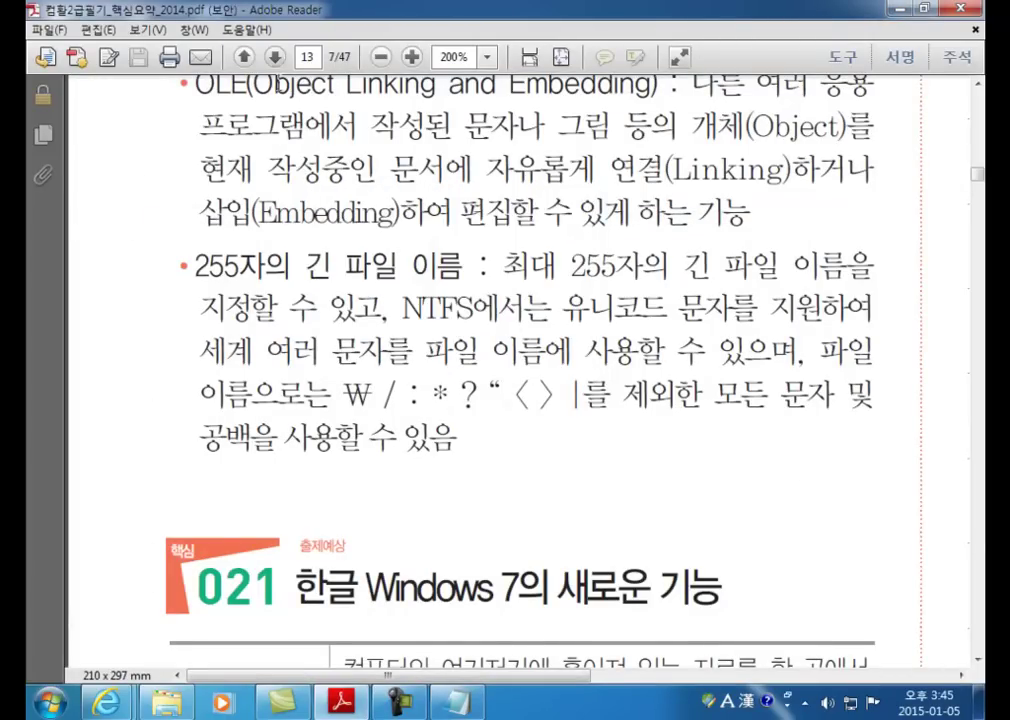
click(166, 703)
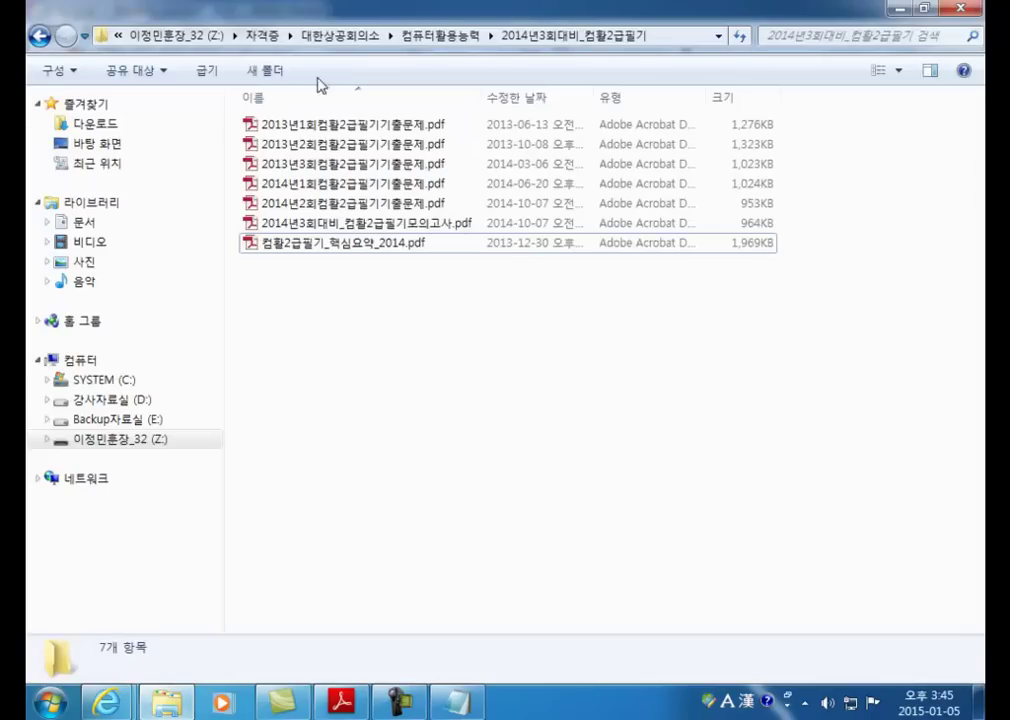
right_click(453, 40)
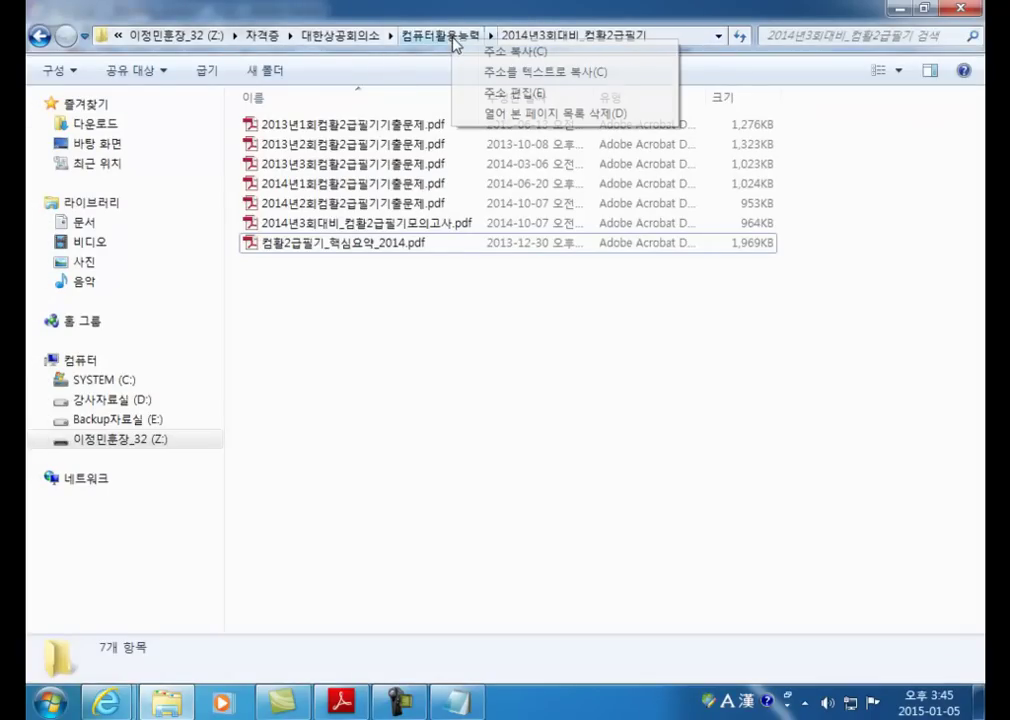
double_click(360, 184)
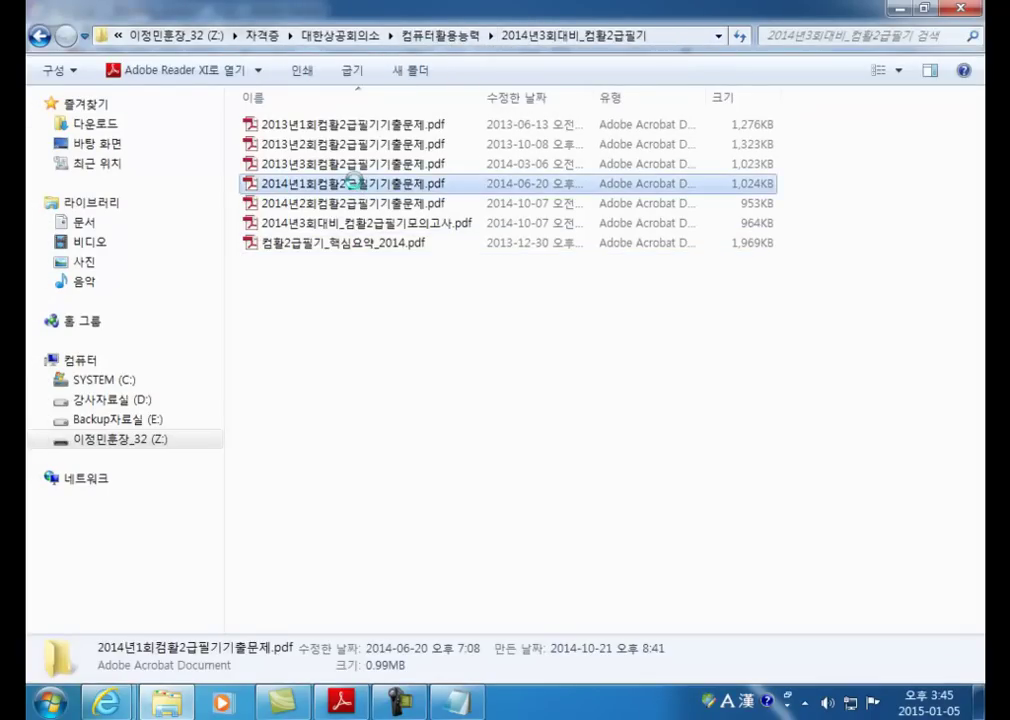
right_click(360, 184)
click(318, 300)
right_click(318, 300)
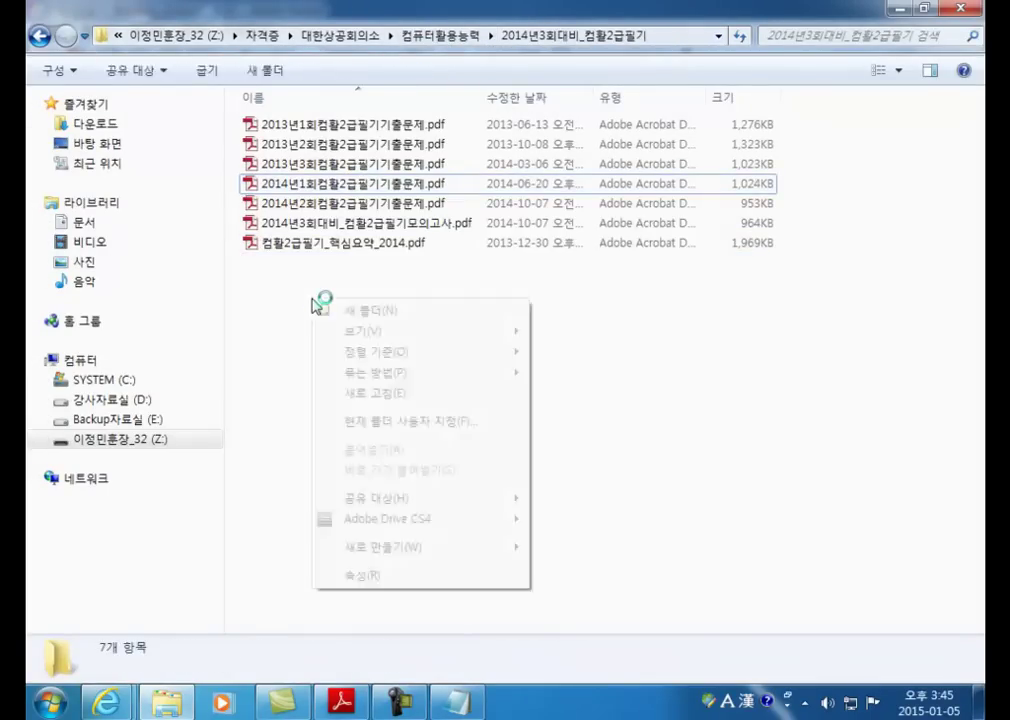
click(85, 250)
right_click(86, 252)
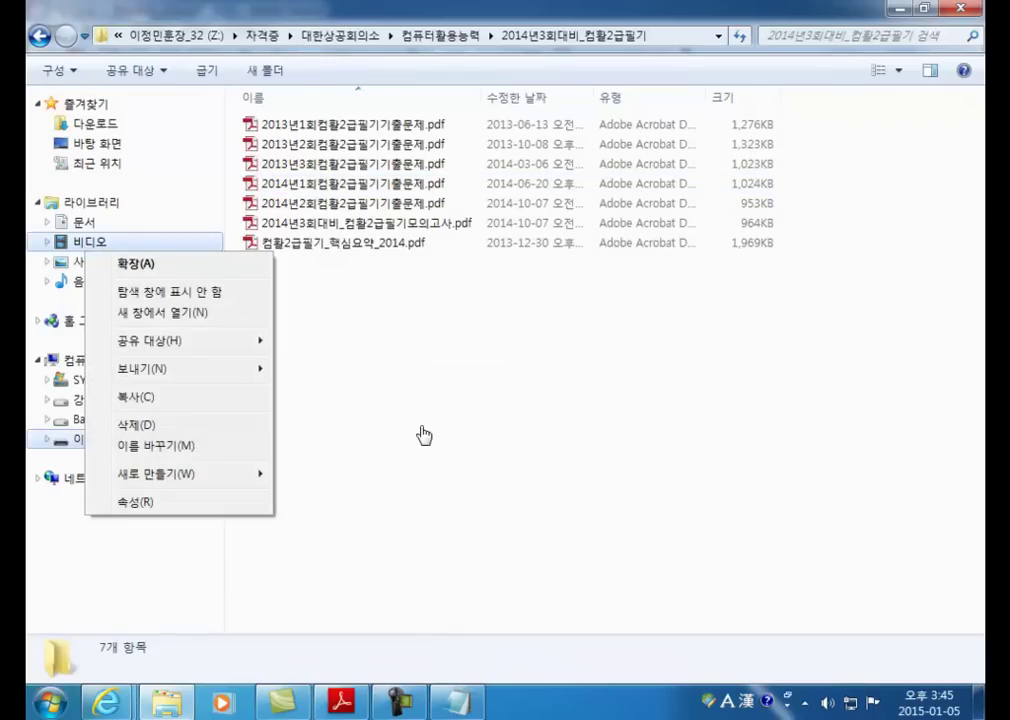
click(482, 389)
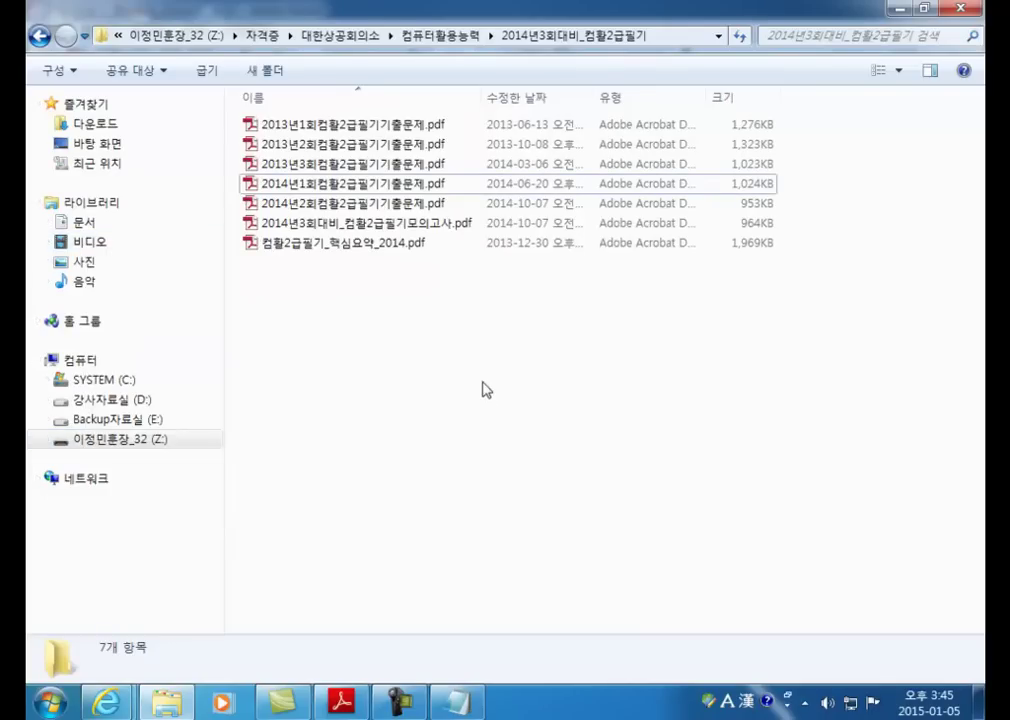
Step: Minimize Explorer and scroll the PDF to the '021 한글 Windows 7의 새로운 기능' table
click(895, 10)
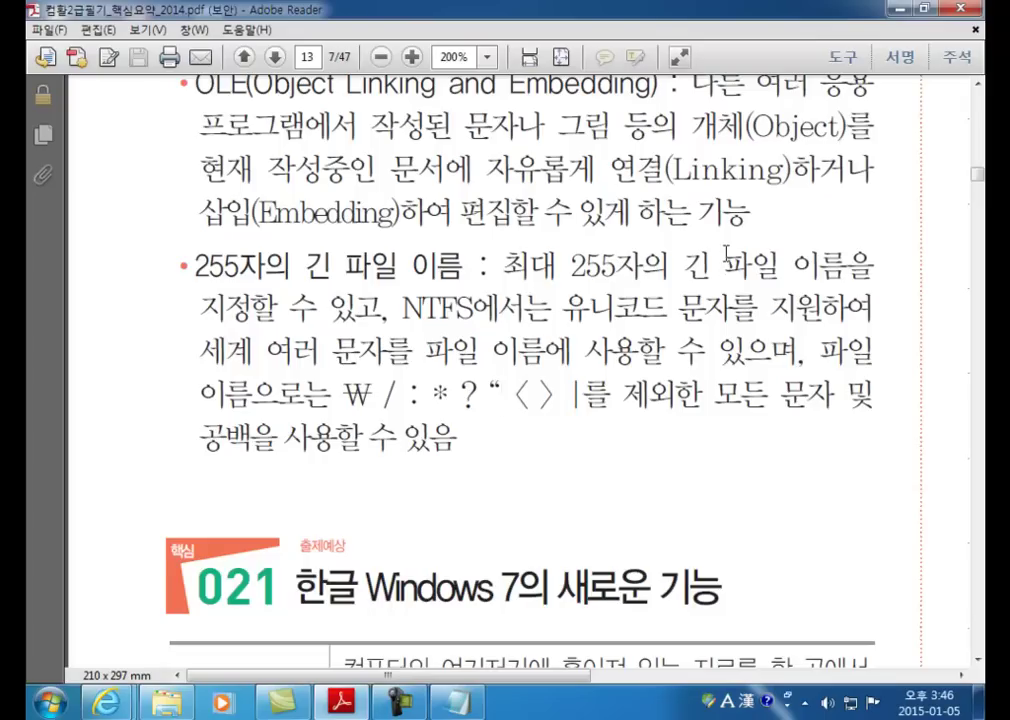
scroll(728, 267, down, 5)
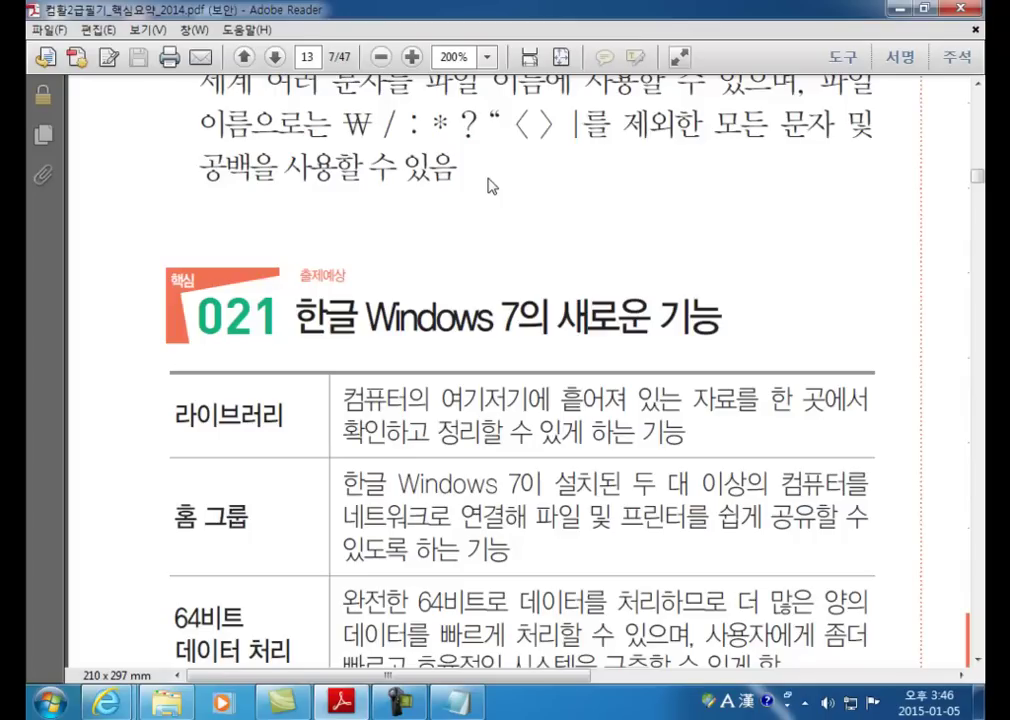
scroll(490, 185, down, 3)
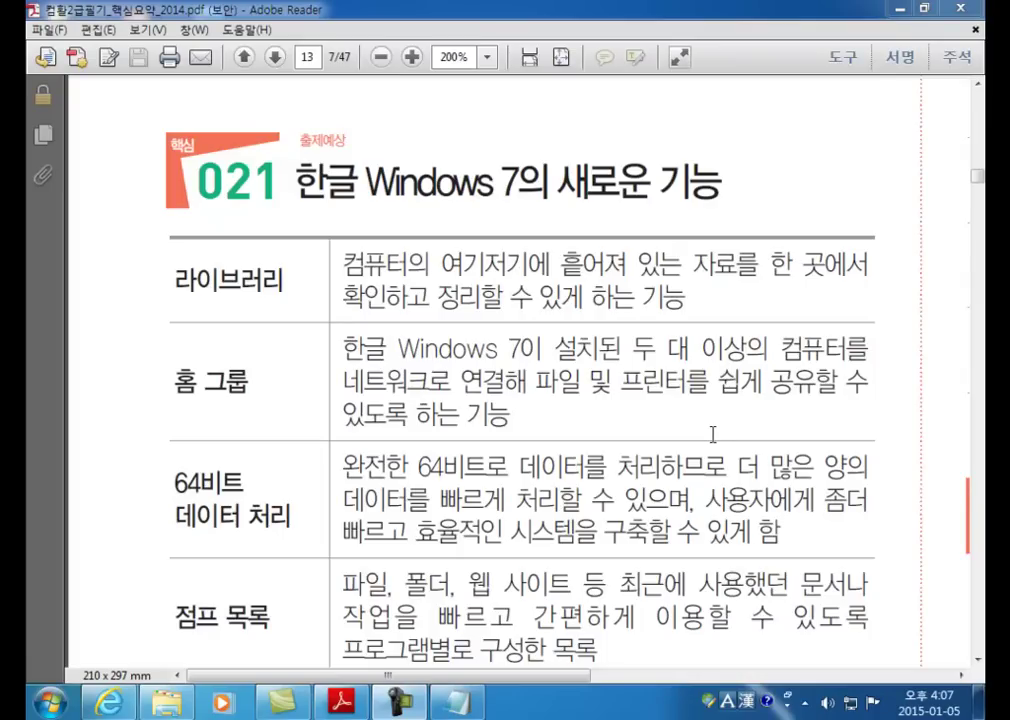
scroll(581, 393, down, 1)
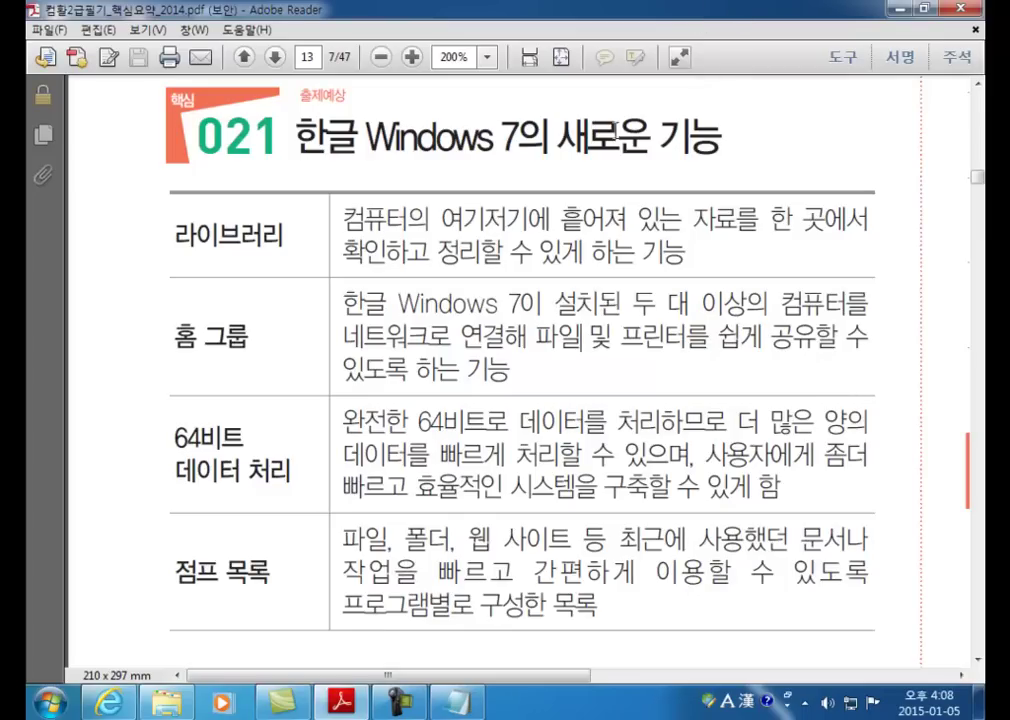
Step: Restore Windows Explorer and open the Libraries overview
click(166, 703)
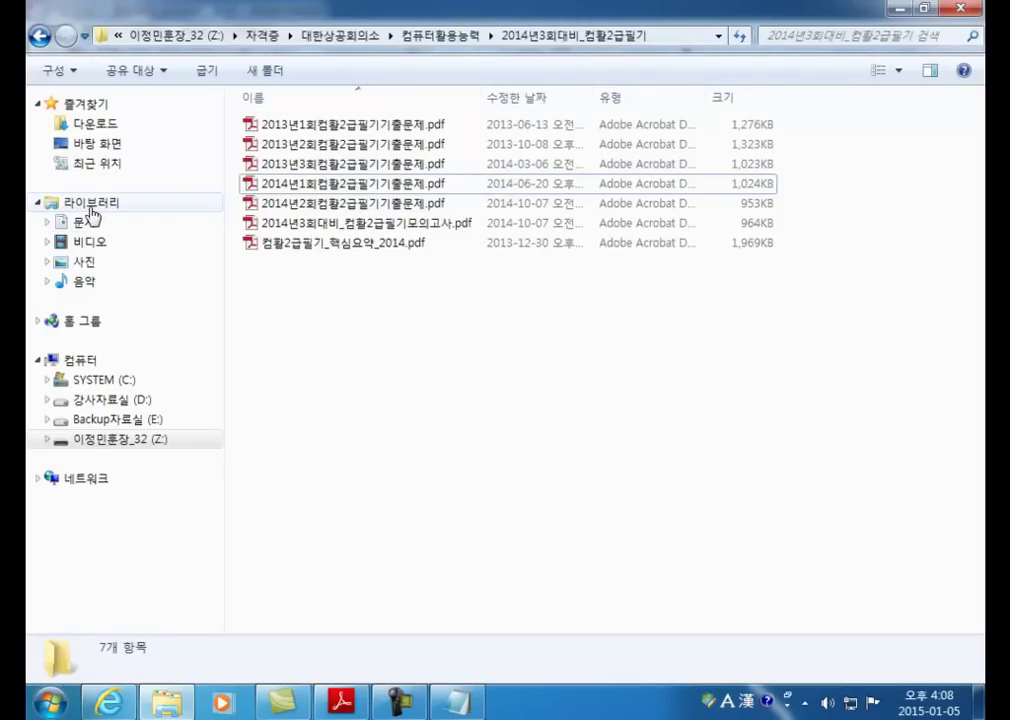
click(90, 206)
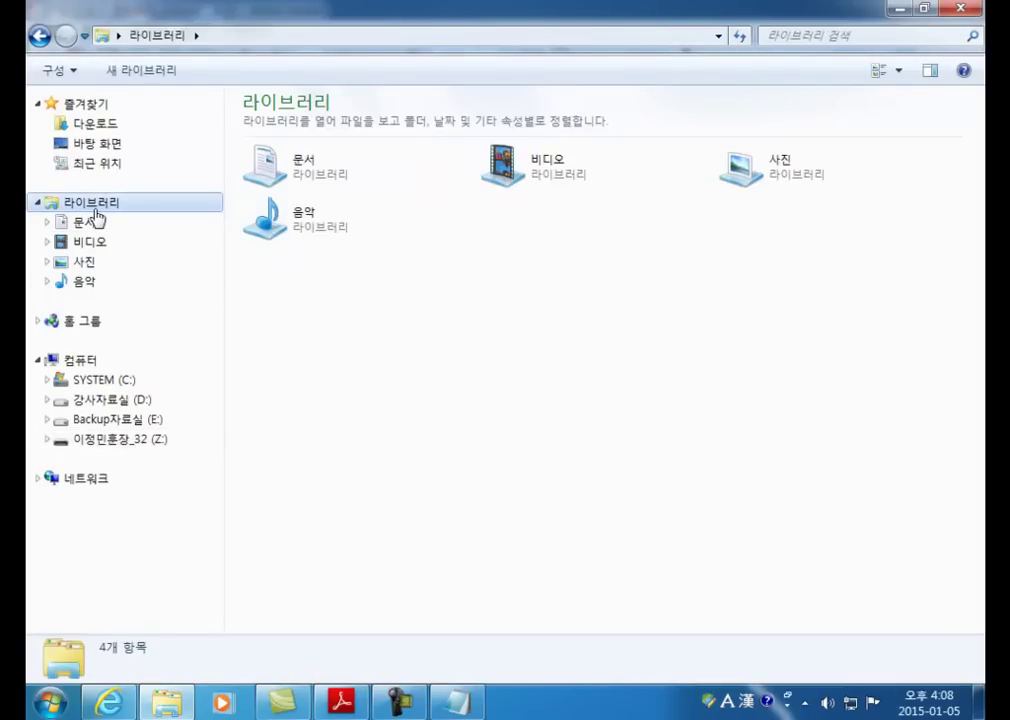
click(896, 9)
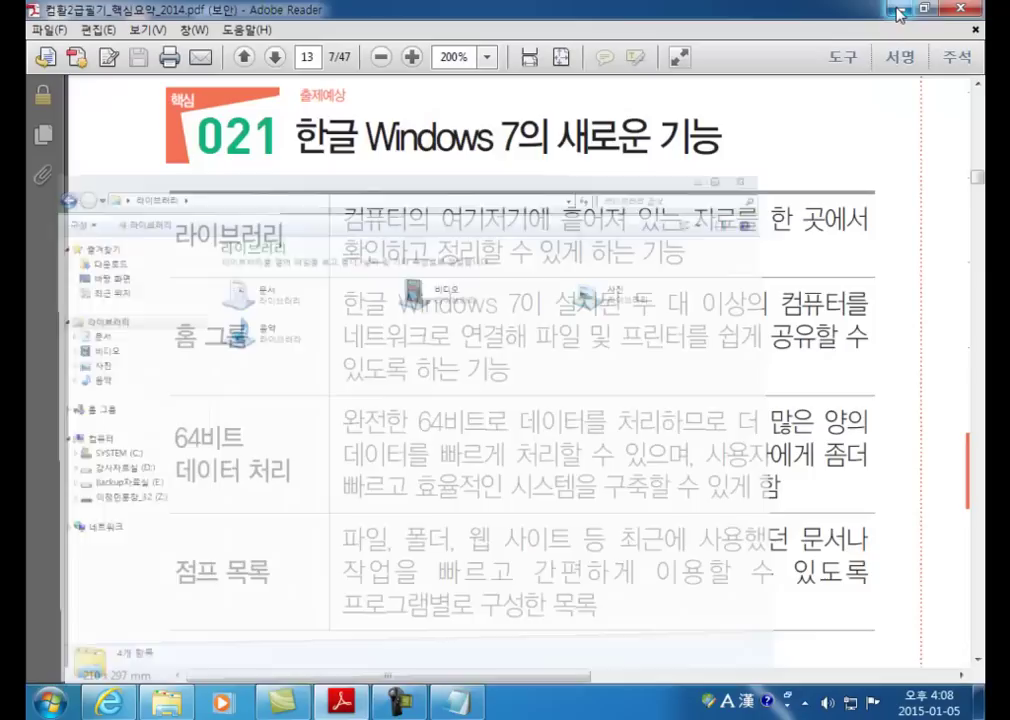
key(alt+Tab)
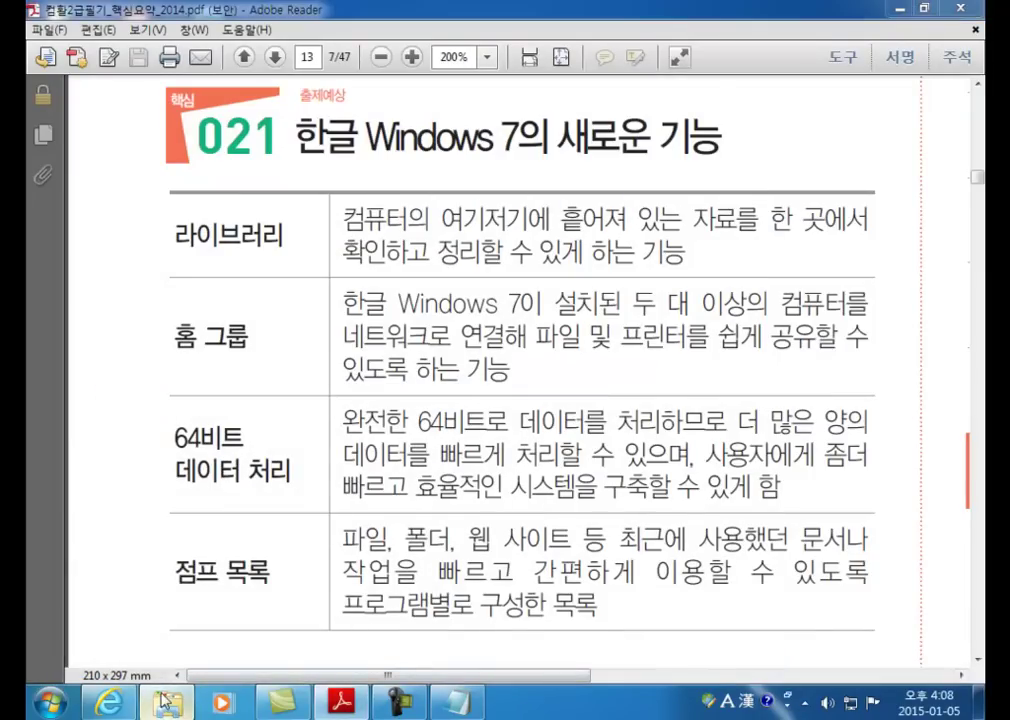
click(75, 104)
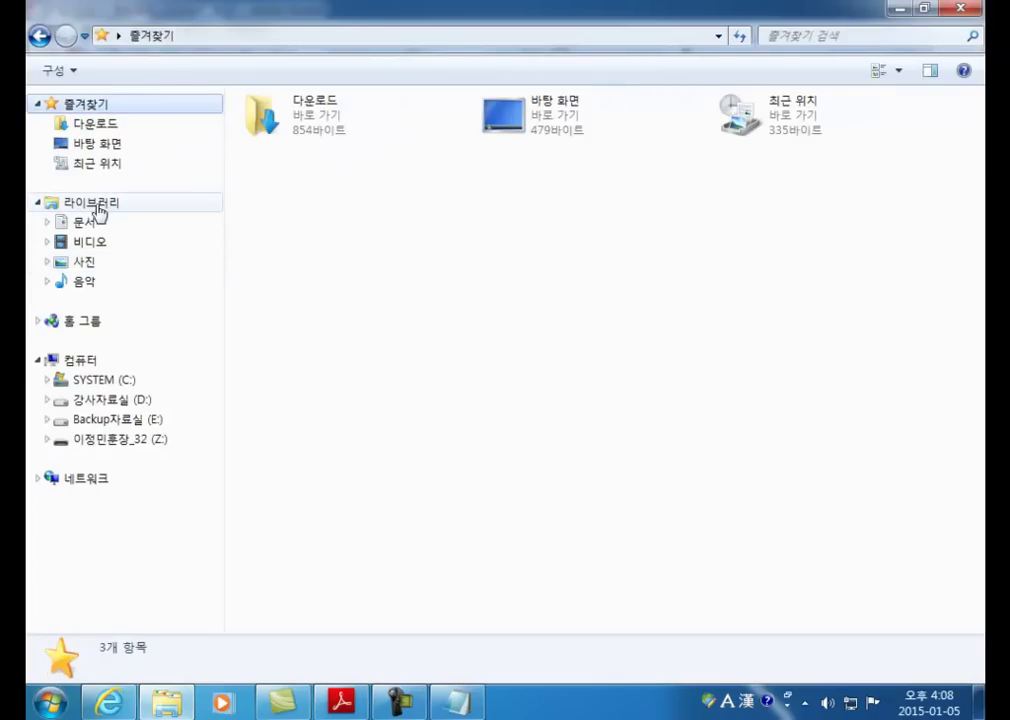
click(98, 206)
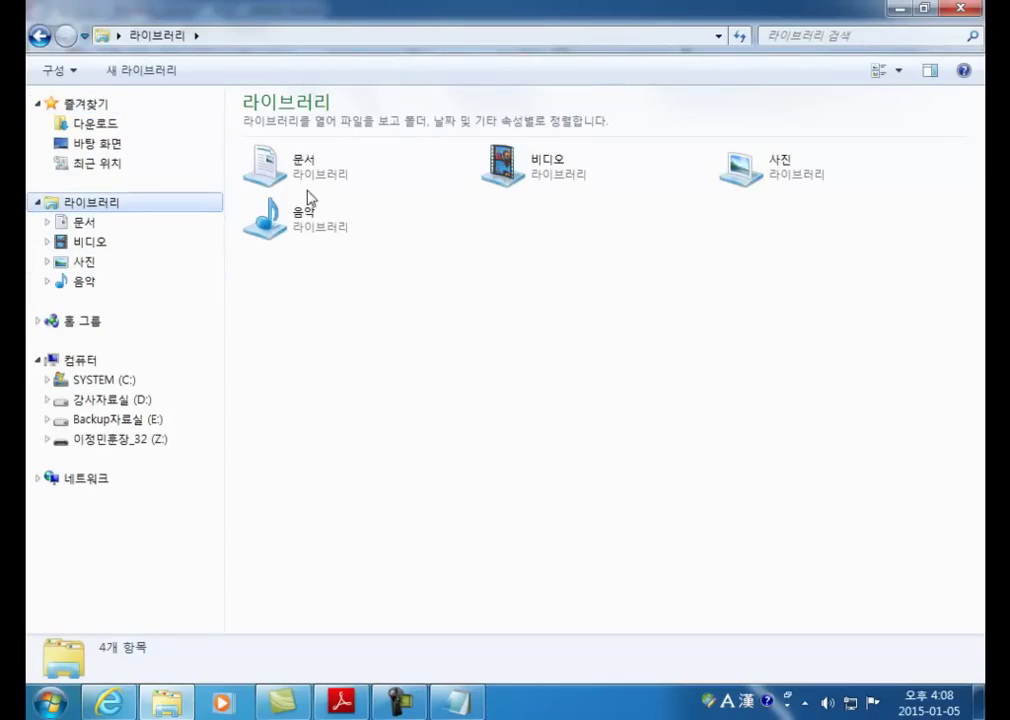
Step: Create a new library under Libraries, named after the instructor
right_click(95, 204)
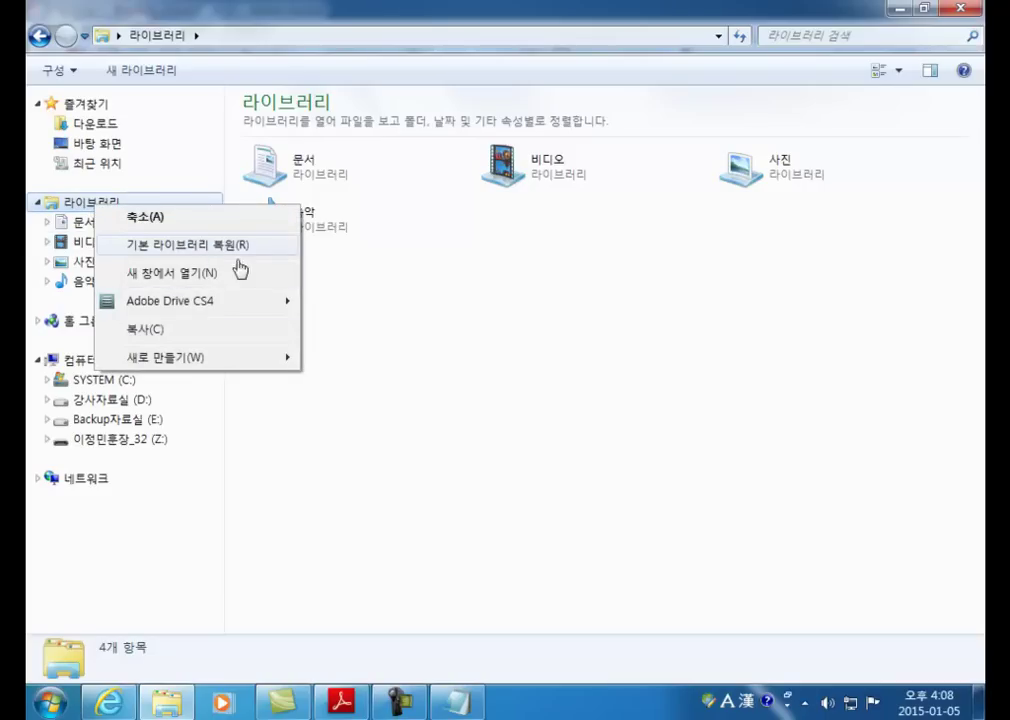
mouse_move(192, 358)
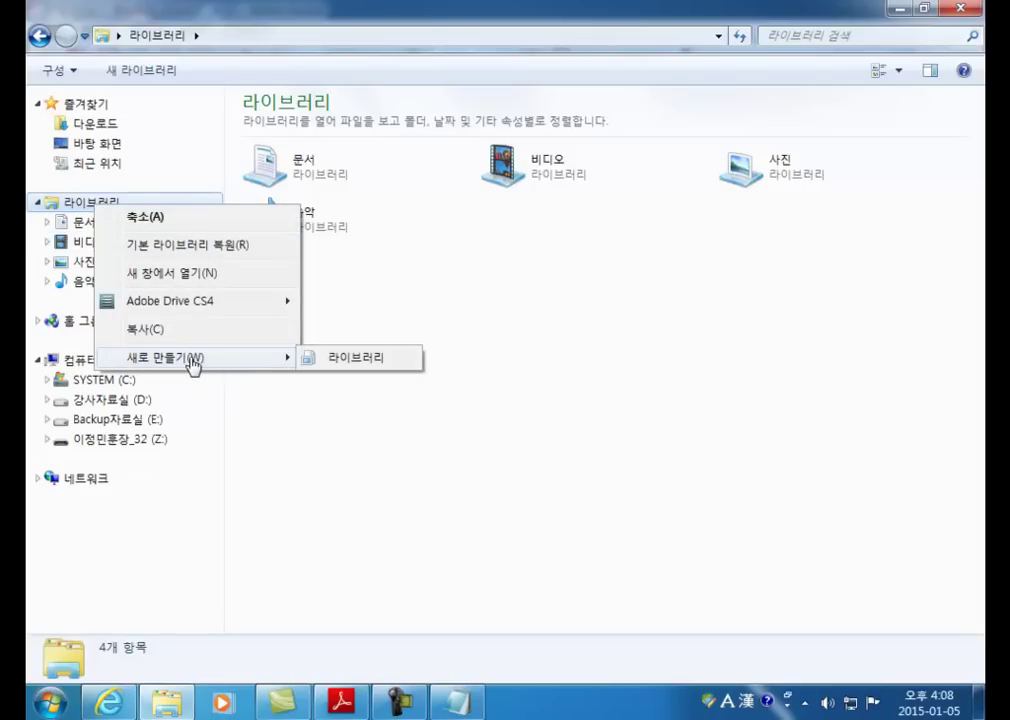
click(332, 360)
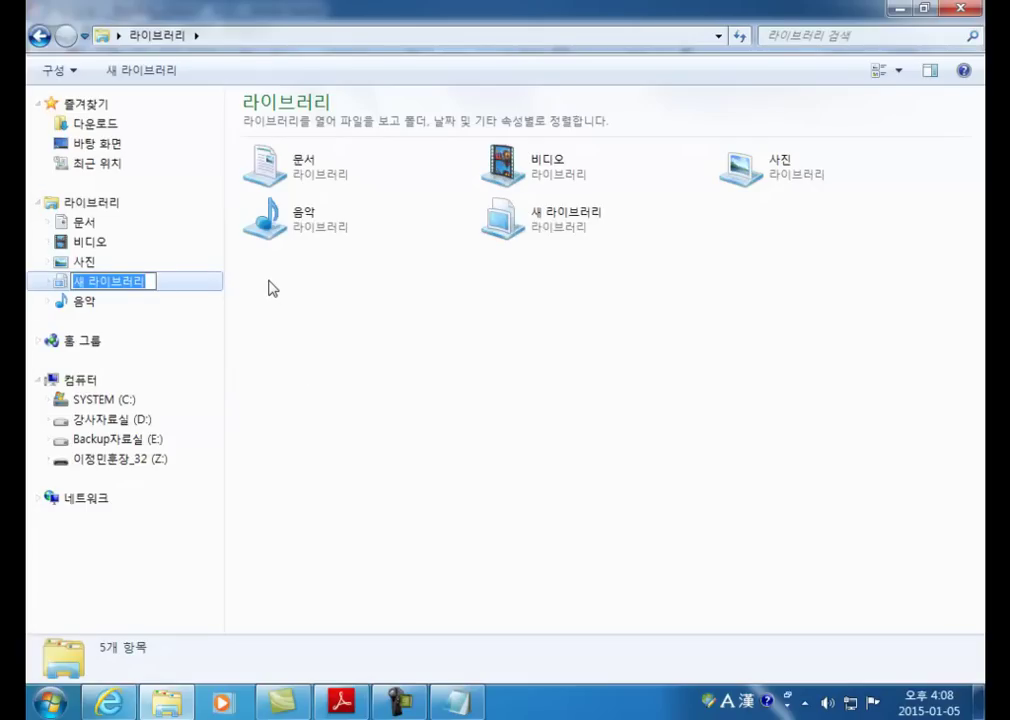
key(Hangul)
text(이정민훈장)
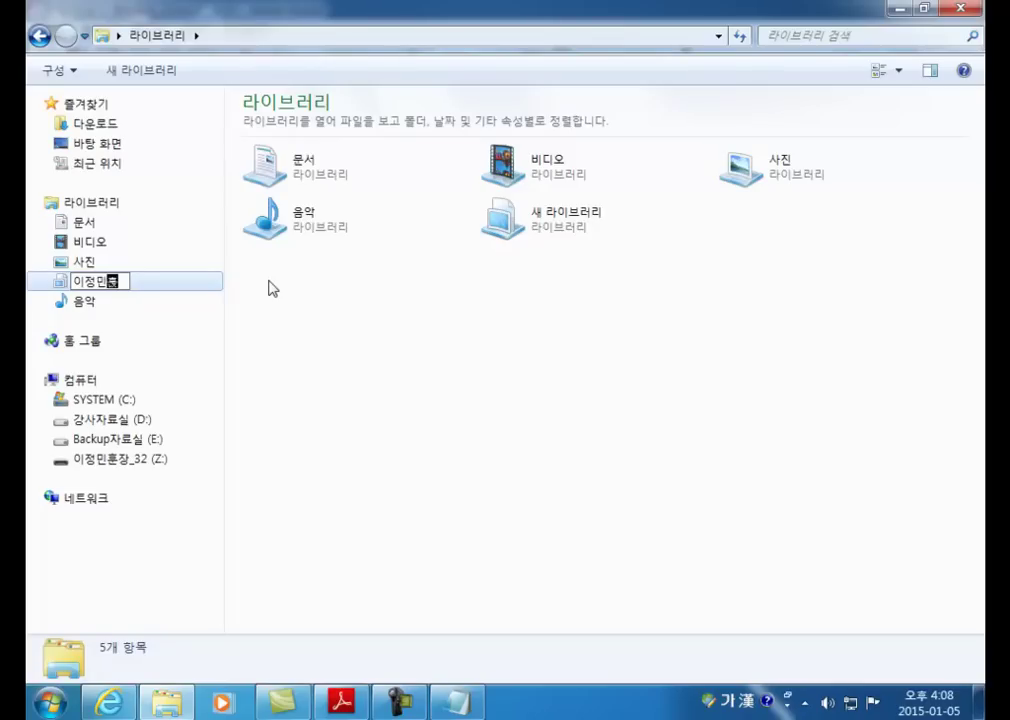
key(Return)
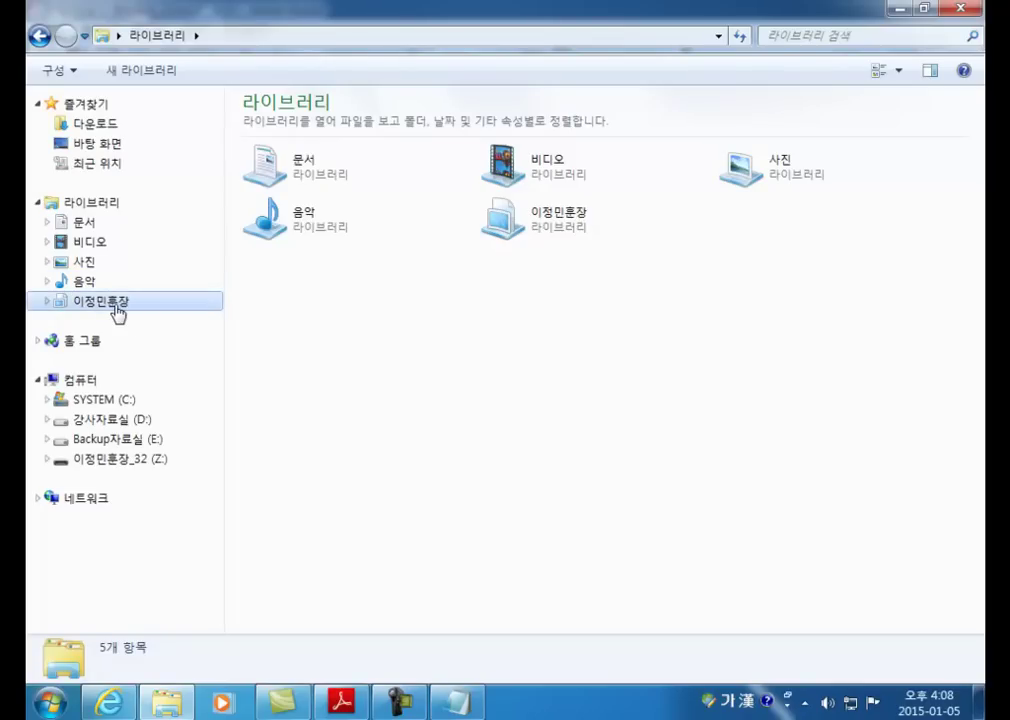
Step: Include the UCC folder from the instructor's folder on 강사자료실 (D:) in the new library
click(115, 306)
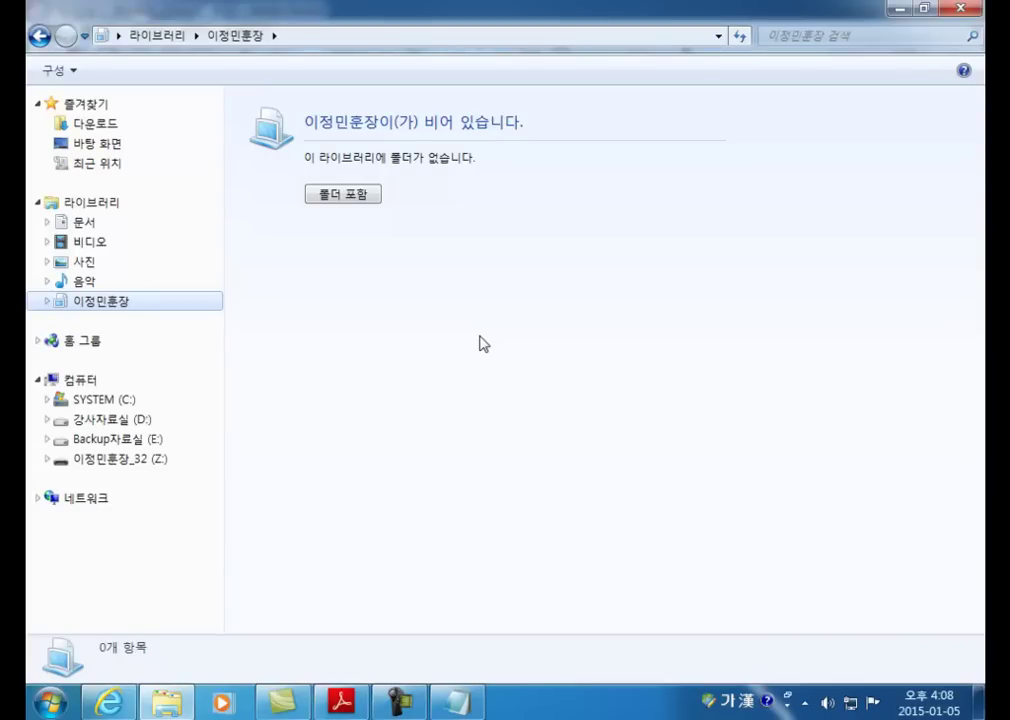
click(358, 198)
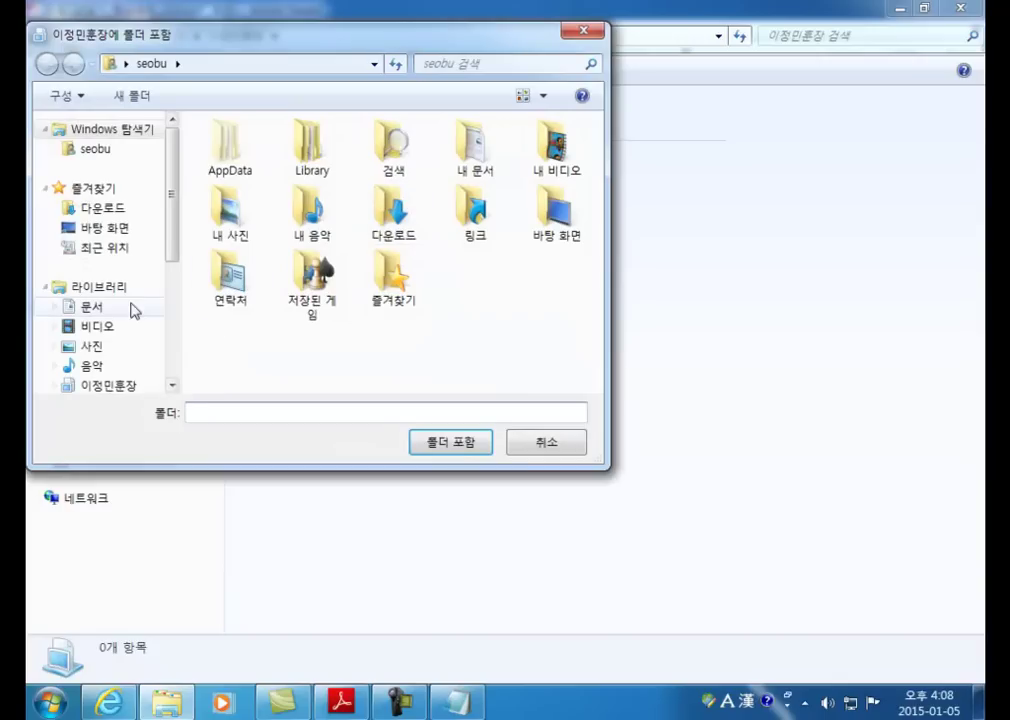
drag(173, 252, 175, 330)
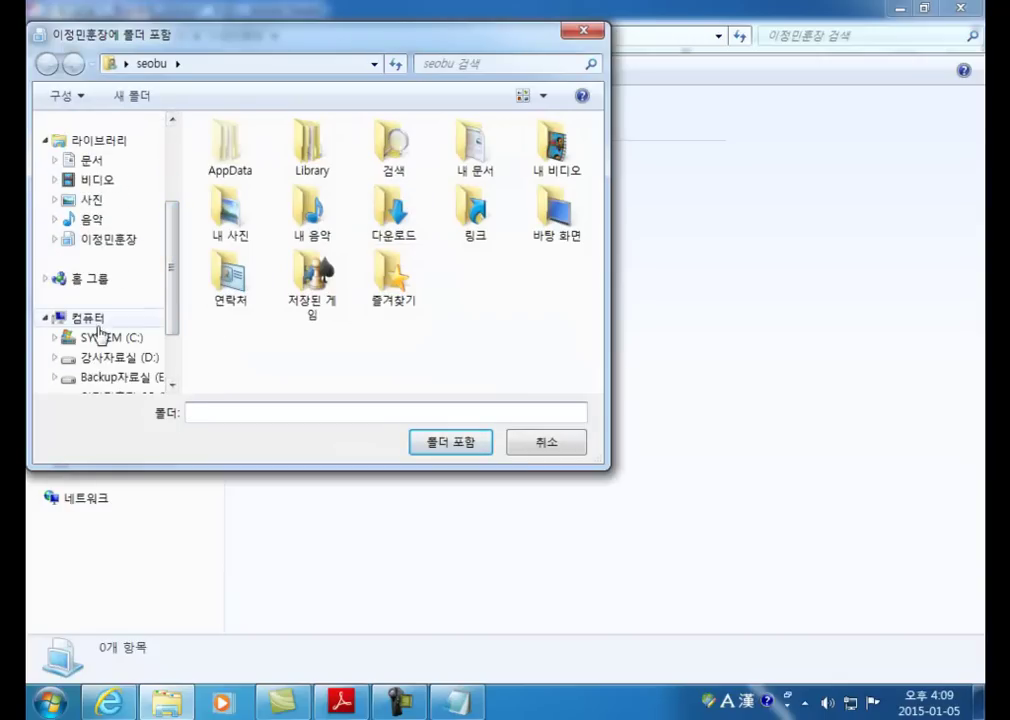
click(122, 358)
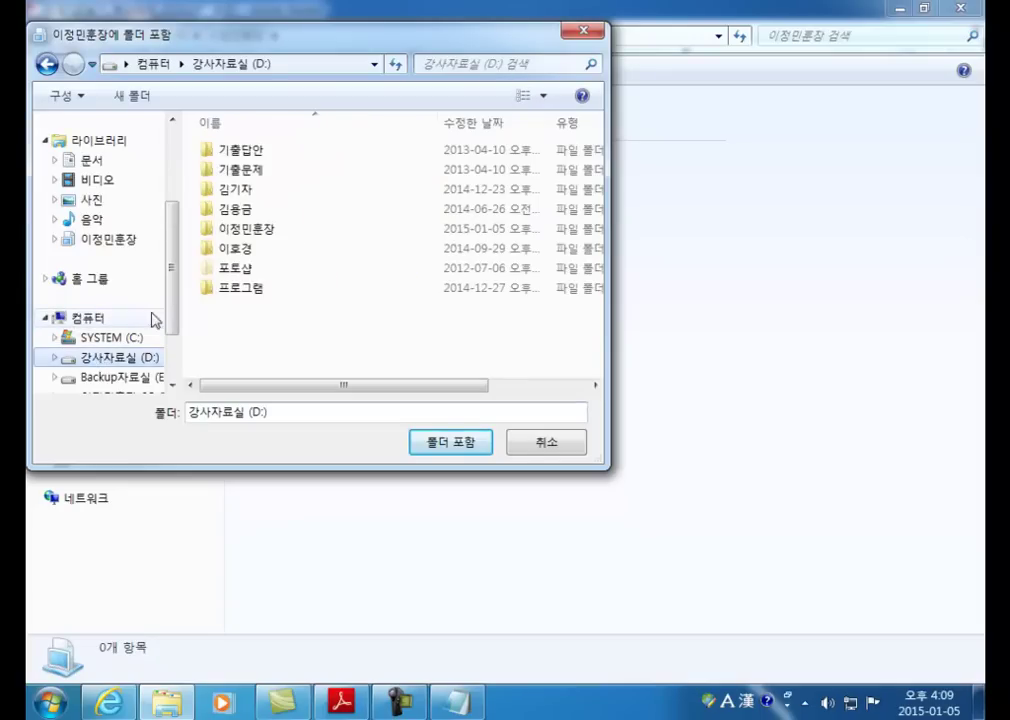
double_click(258, 230)
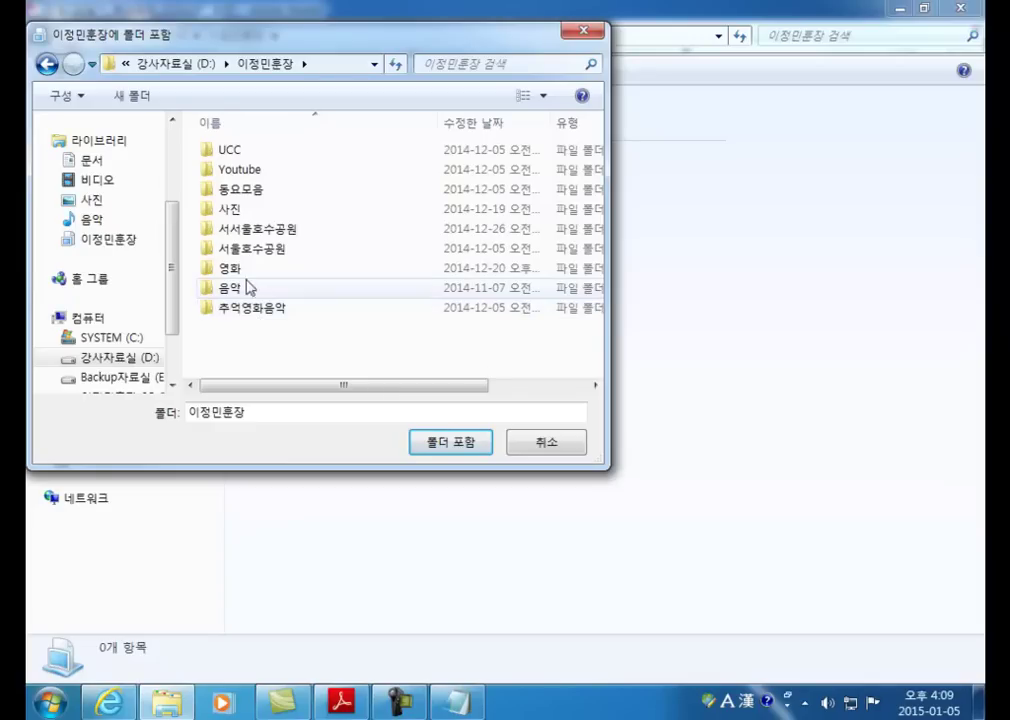
click(238, 152)
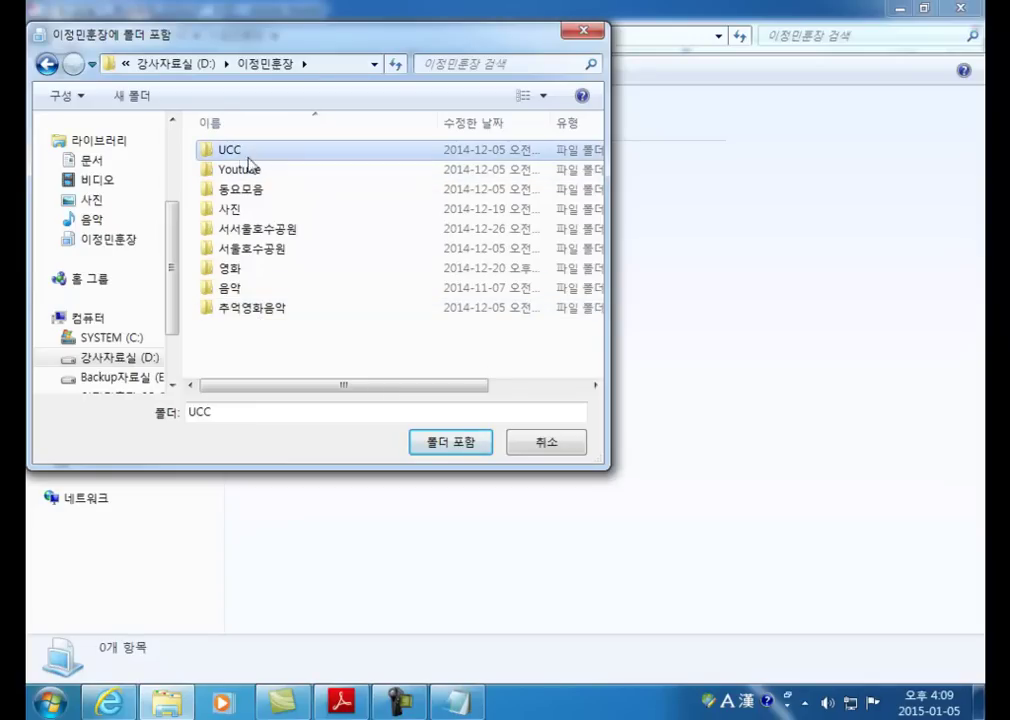
click(433, 447)
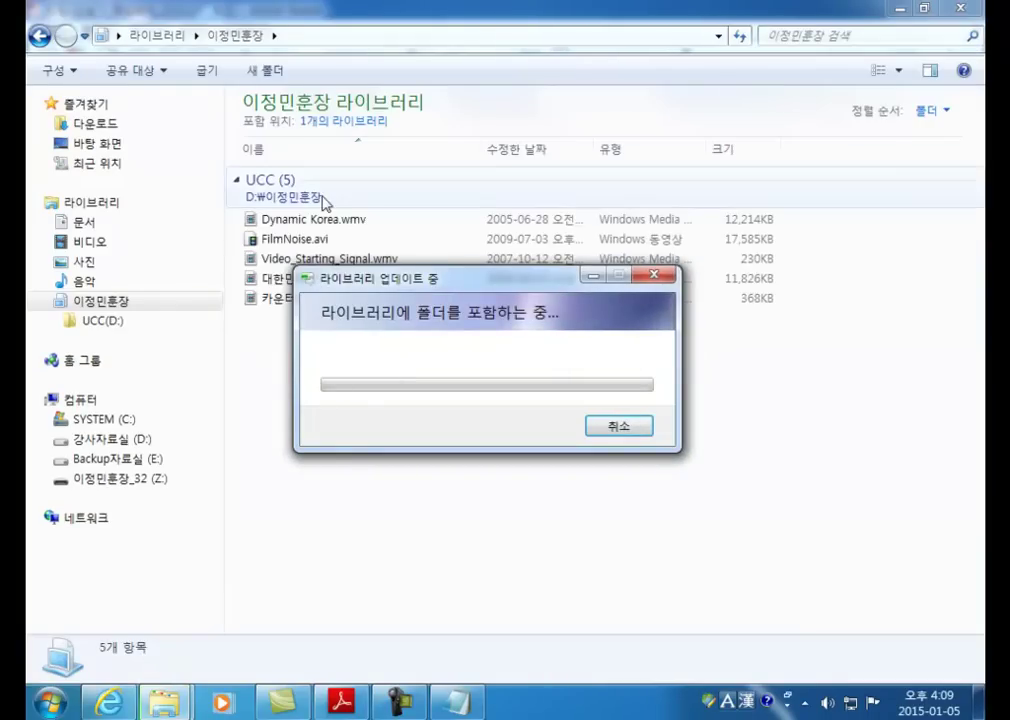
Step: Create a folder named 새 폴더 in the library, bringing it to 6 items
right_click(106, 303)
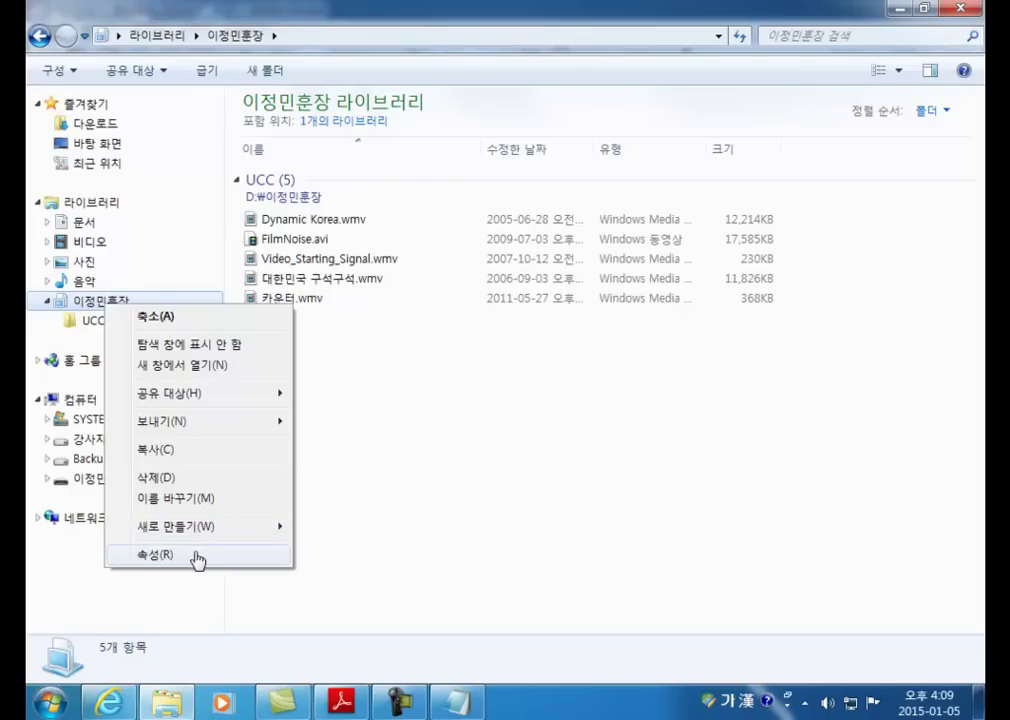
mouse_move(198, 536)
click(342, 524)
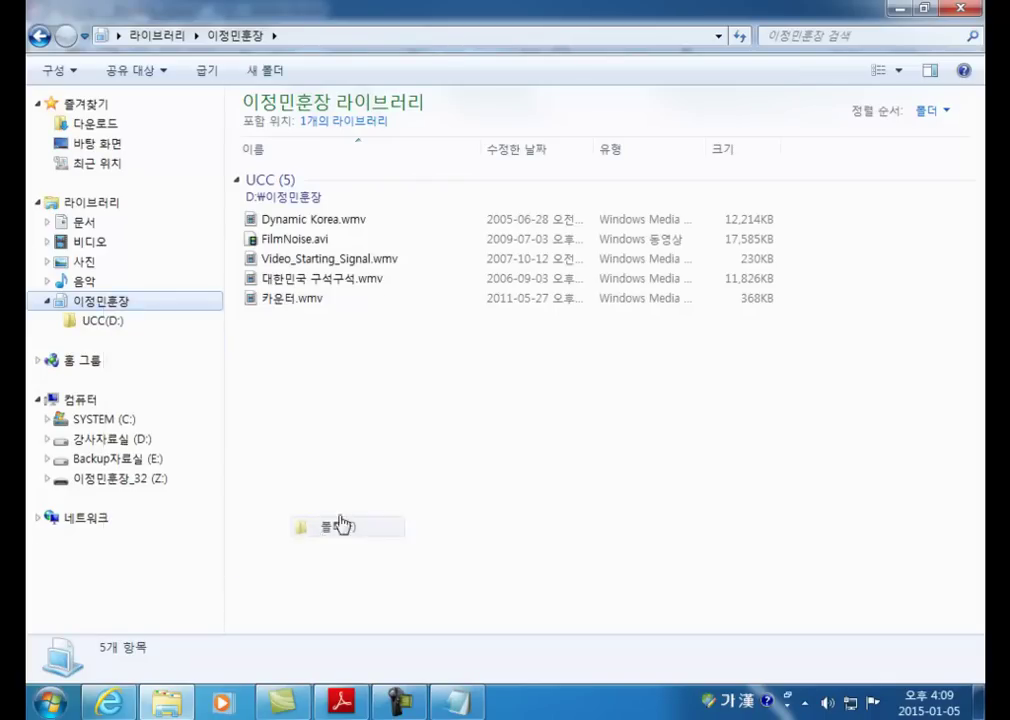
key(Return)
click(101, 303)
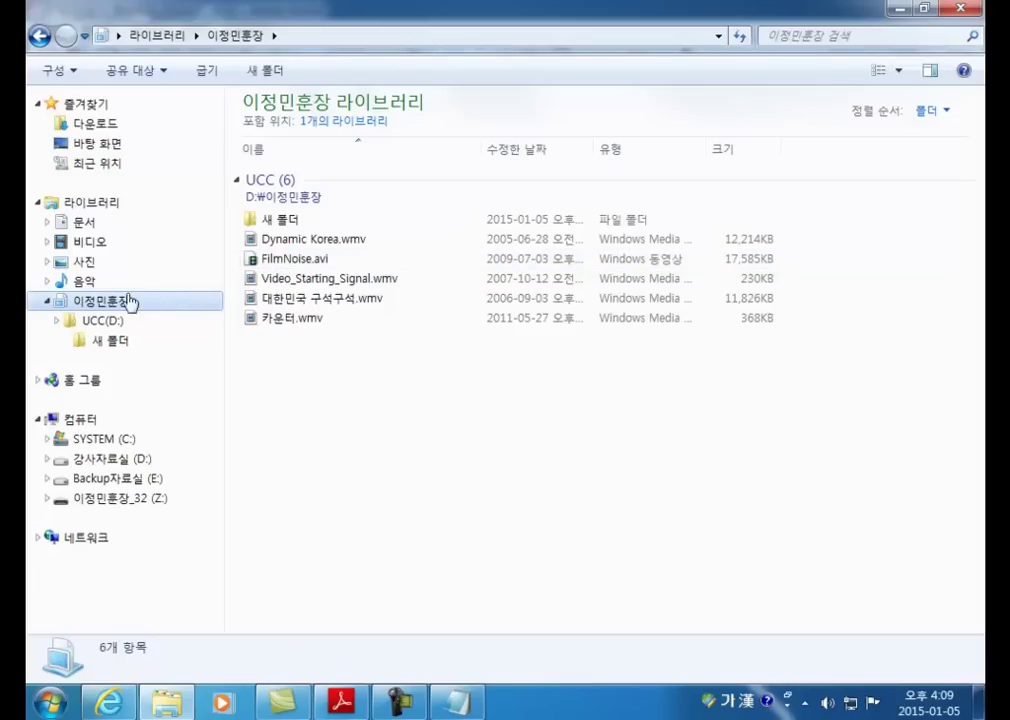
Step: Compare the 문서 library with 내 문서 under SYSTEM (C:) > 사용자 > user folder
click(80, 228)
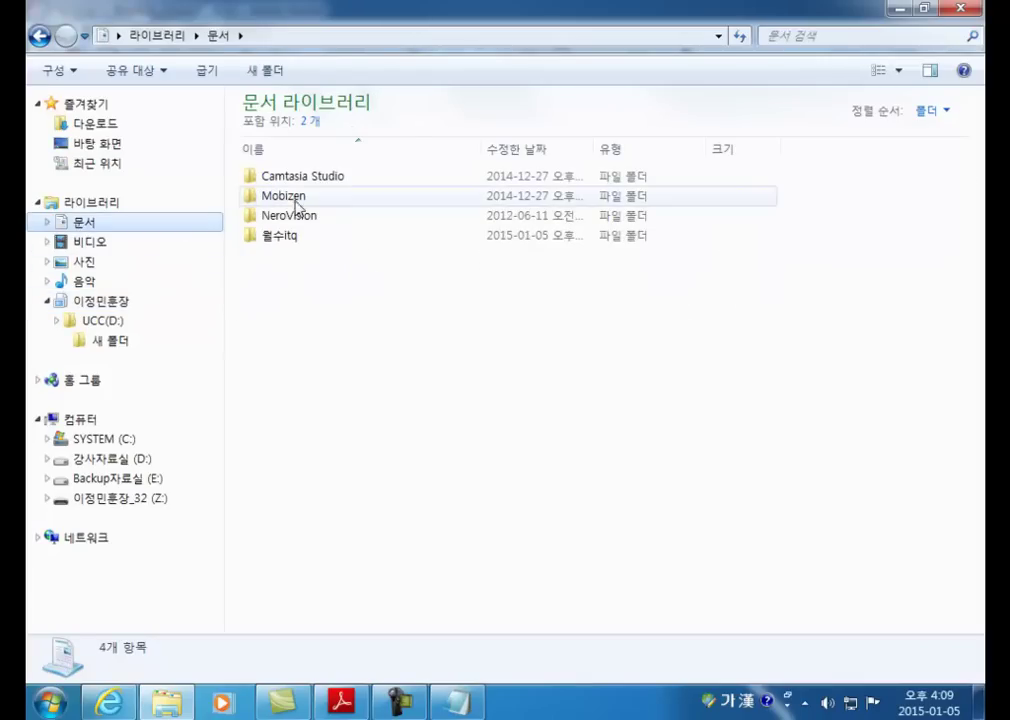
click(106, 439)
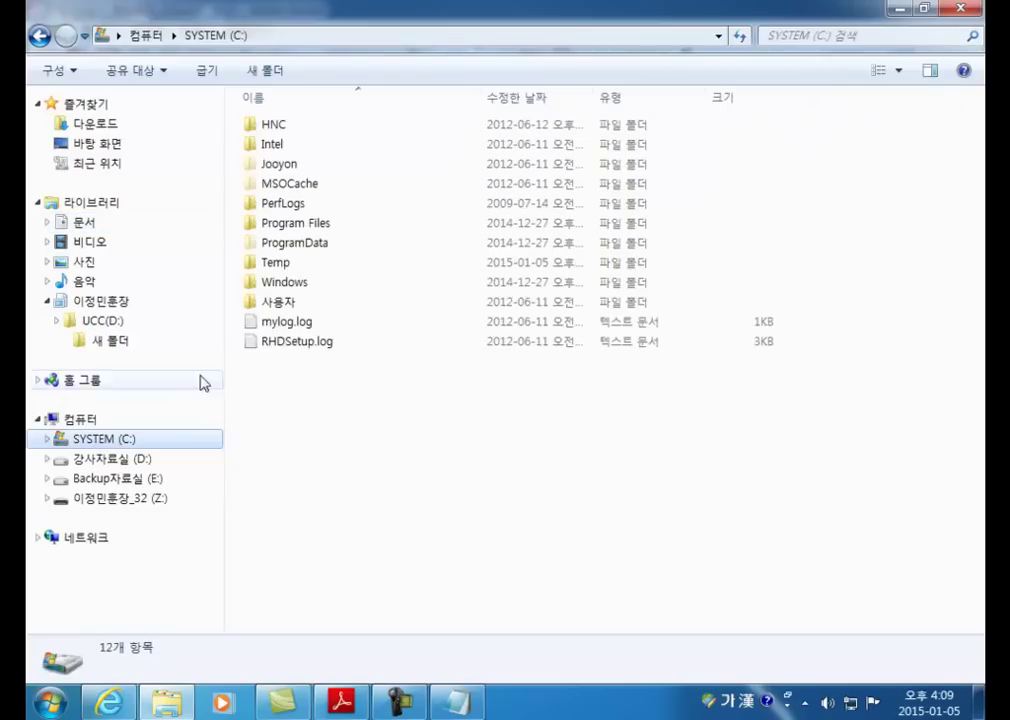
double_click(279, 302)
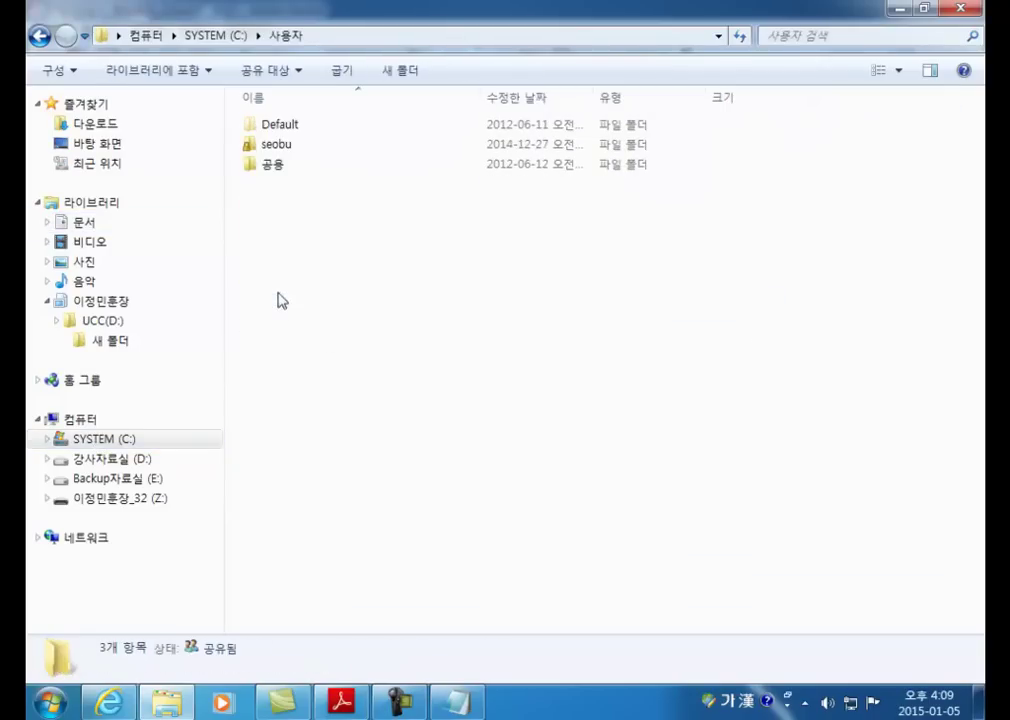
double_click(276, 146)
double_click(286, 184)
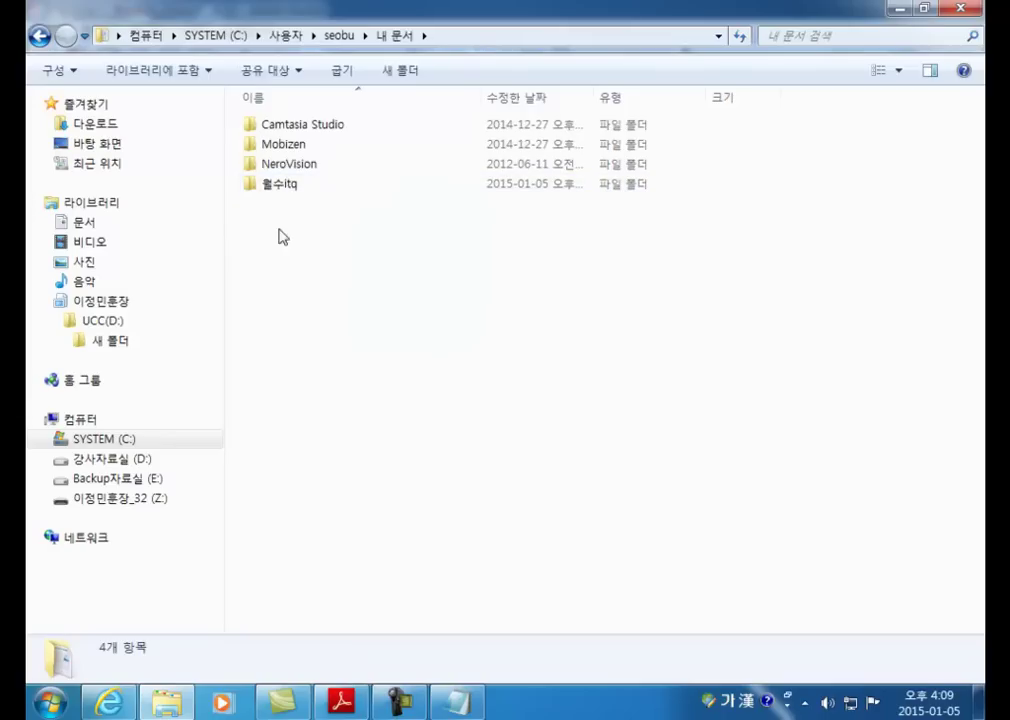
click(85, 222)
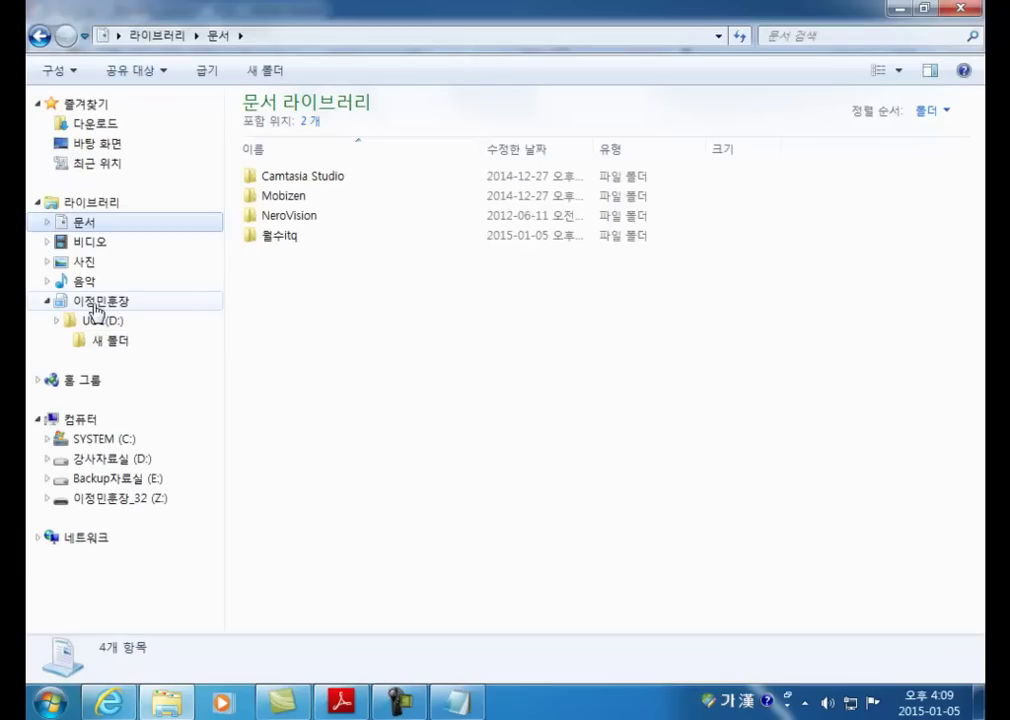
Step: Delete the custom library and confirm the removal
click(80, 301)
right_click(92, 303)
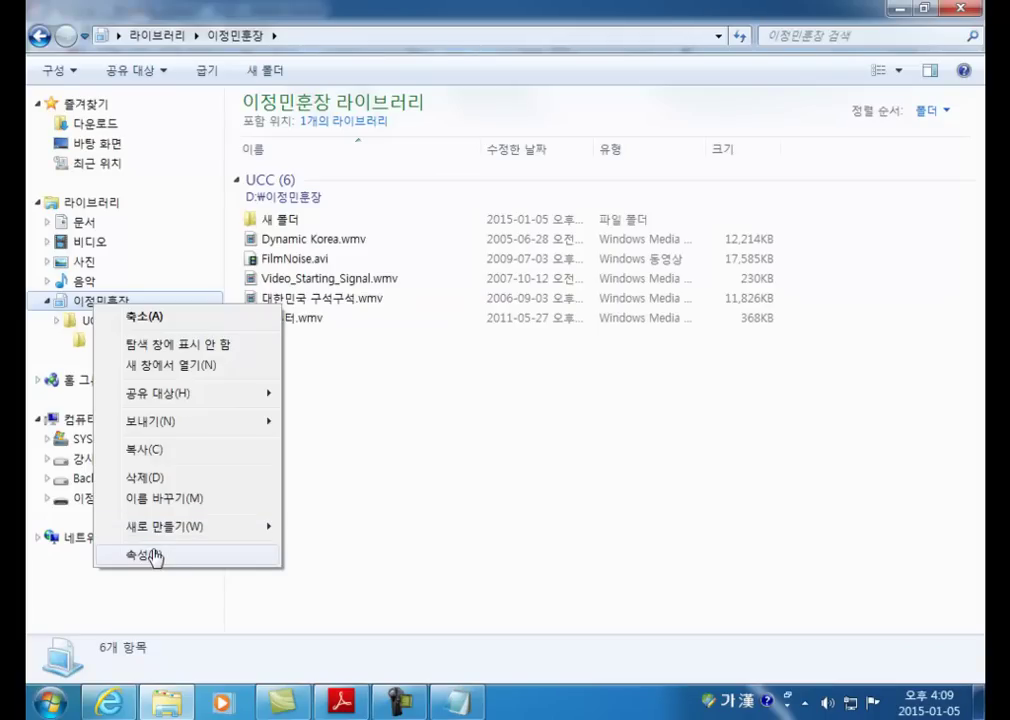
click(152, 478)
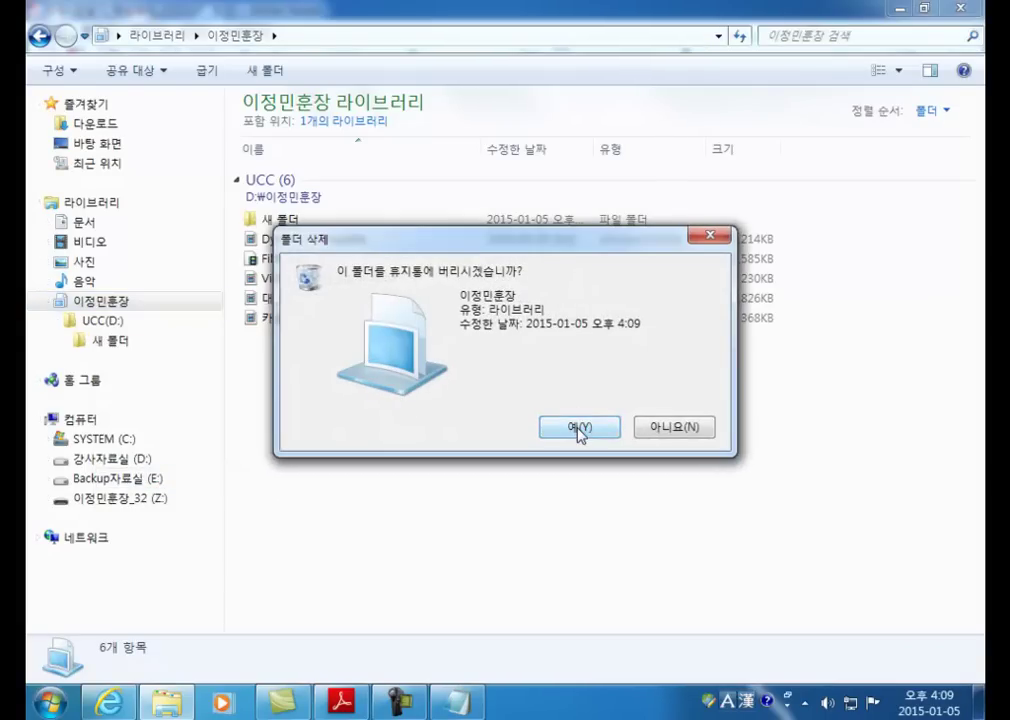
click(579, 428)
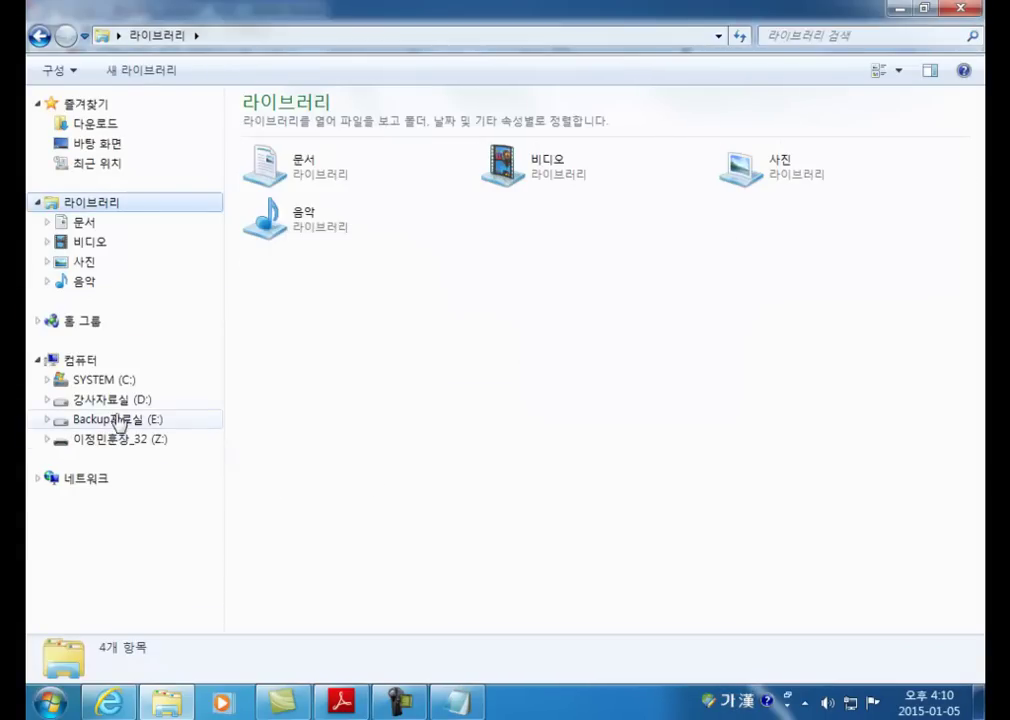
Step: Open the source UCC folder on 강사자료실 (D:) to show the videos remain
click(110, 401)
double_click(288, 205)
double_click(275, 127)
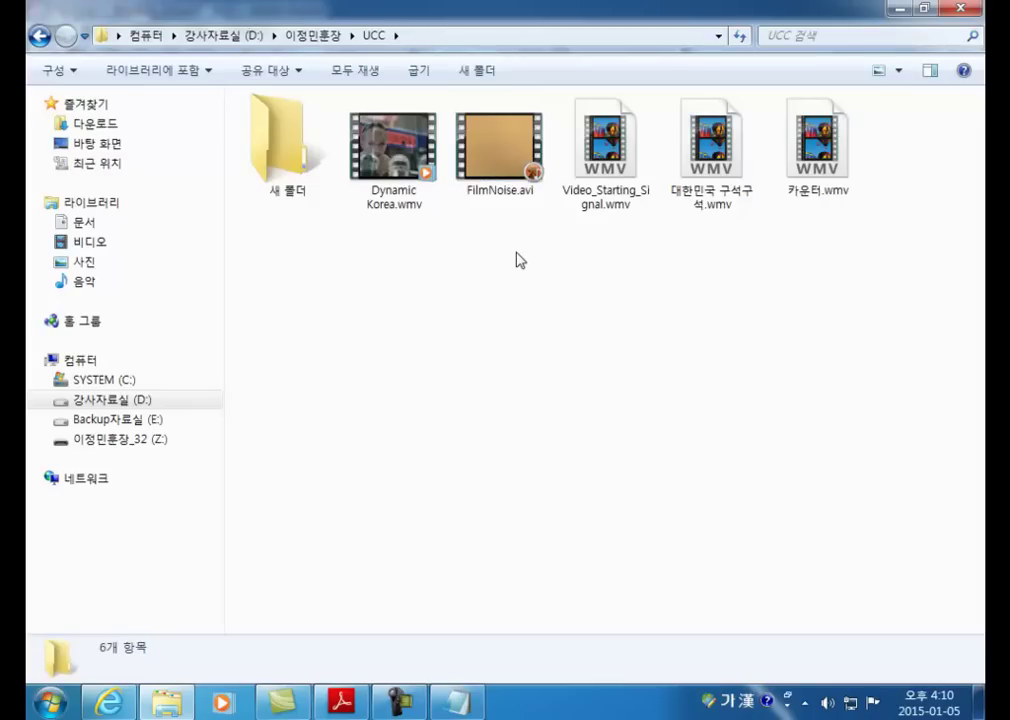
key(BackSpace)
key(BackSpace)
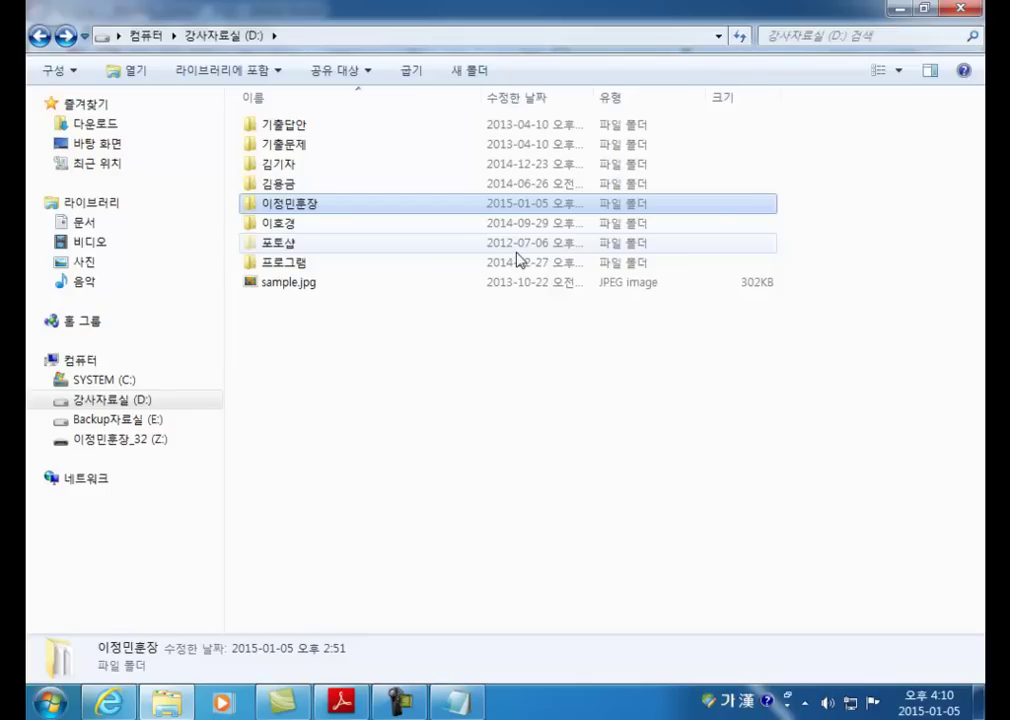
Step: Show the New > Library option without using it, then open the 문서 library
click(113, 204)
right_click(115, 207)
mouse_move(202, 364)
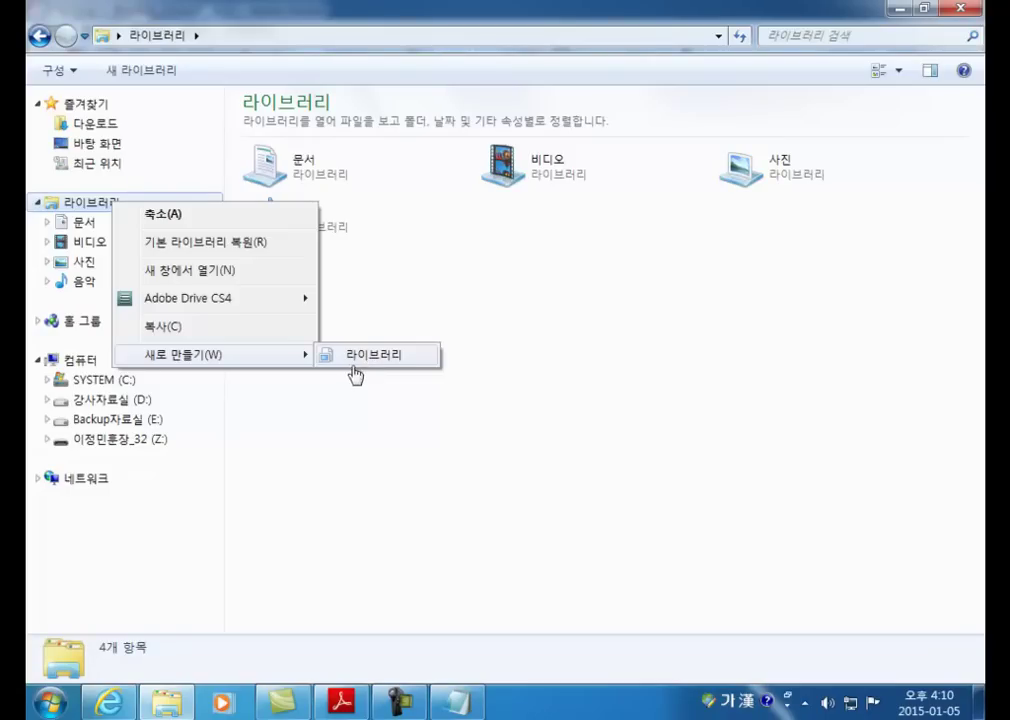
click(568, 417)
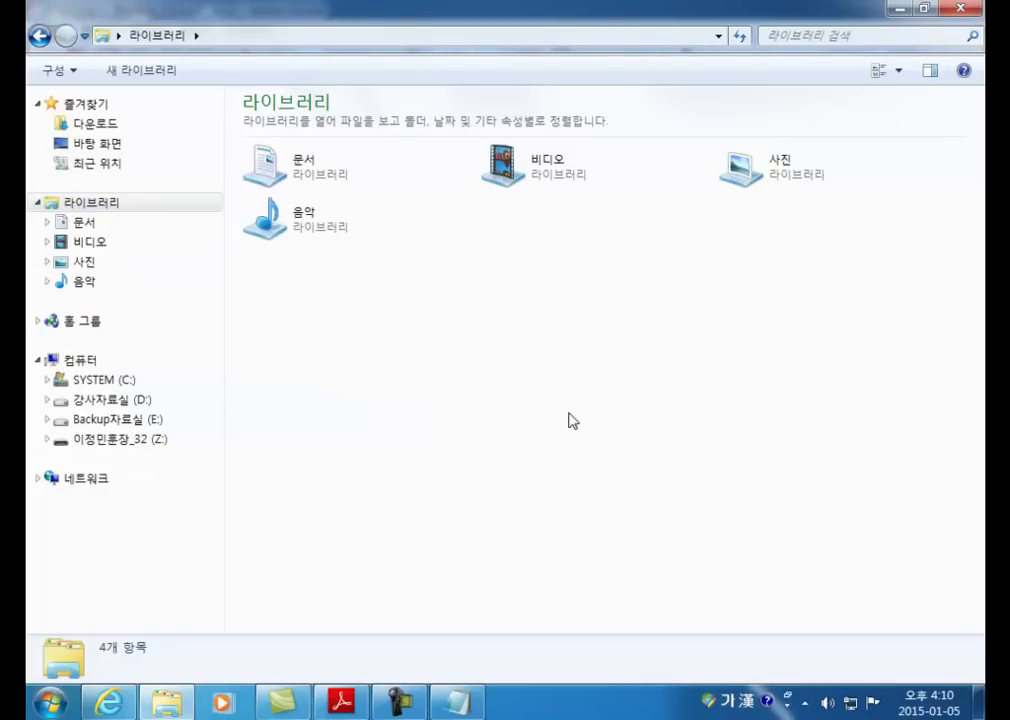
click(81, 221)
key(alt+Tab)
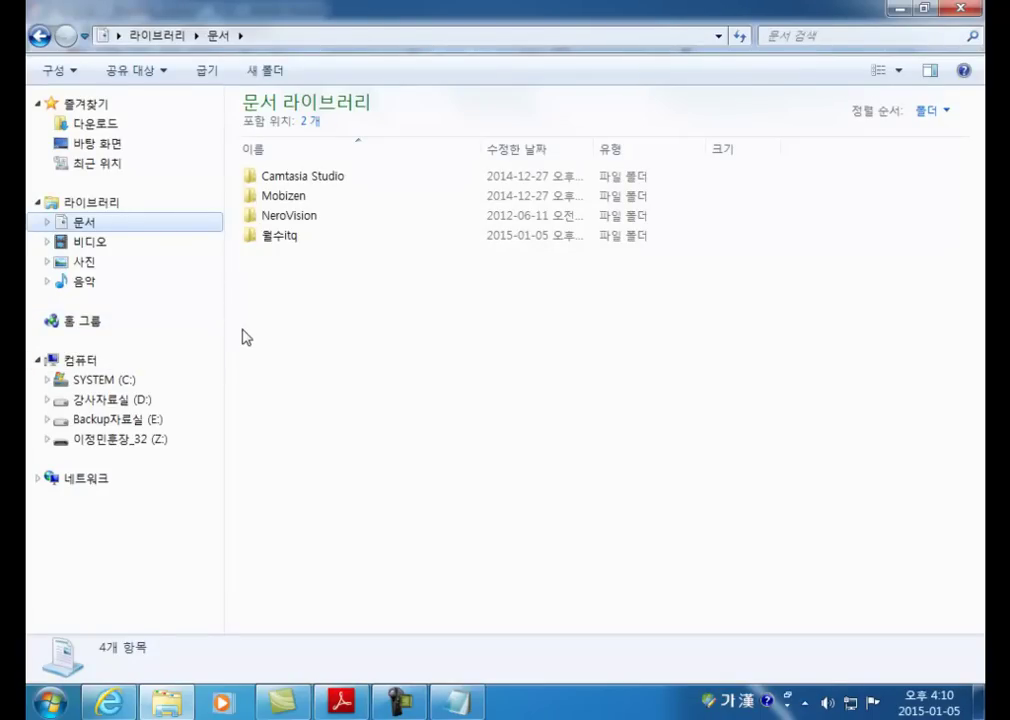
Step: View the Homegroup page, then return to the PDF's page 7 new-features table
click(105, 321)
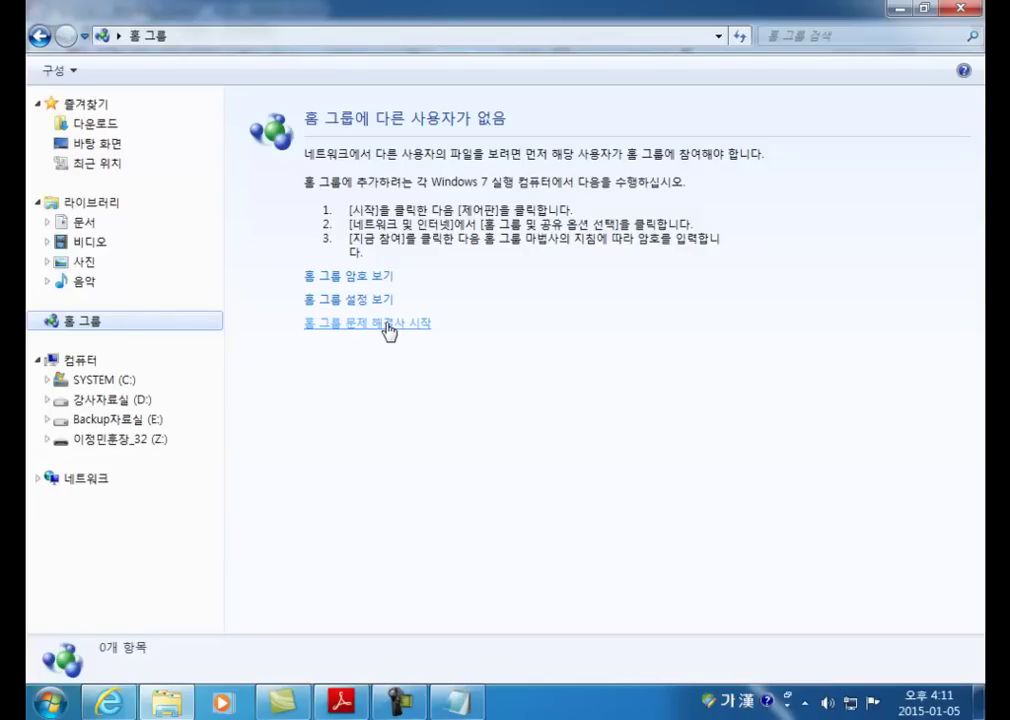
key(alt+Tab)
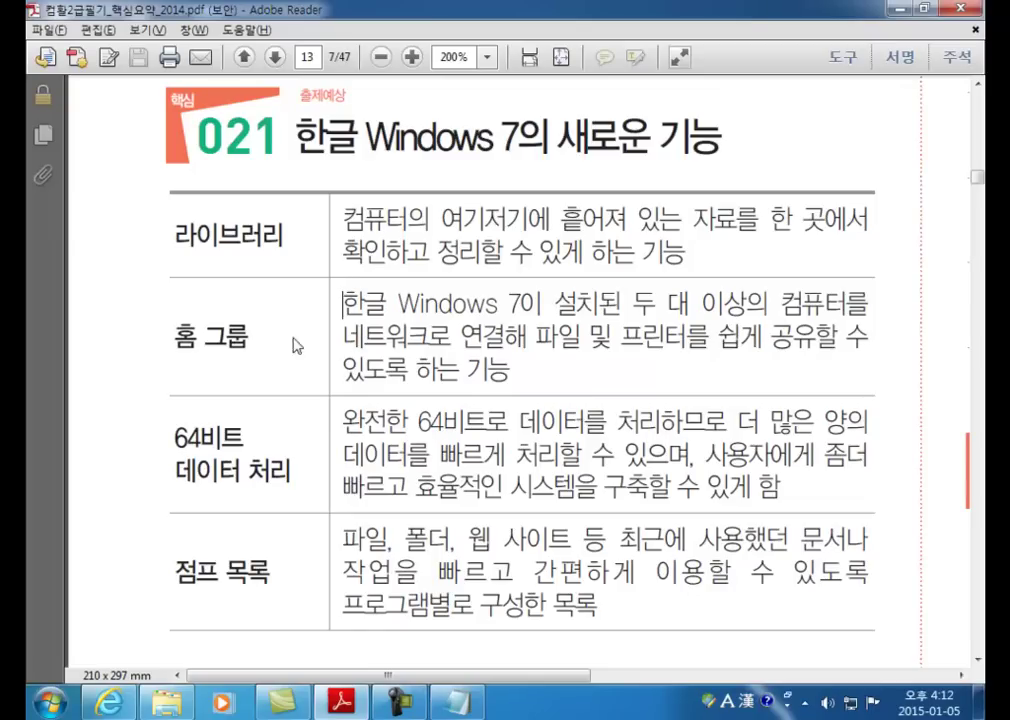
Step: Highlight 홈 그룹 in the features table, then switch back to the Explorer Homegroup window
drag(173, 337, 252, 338)
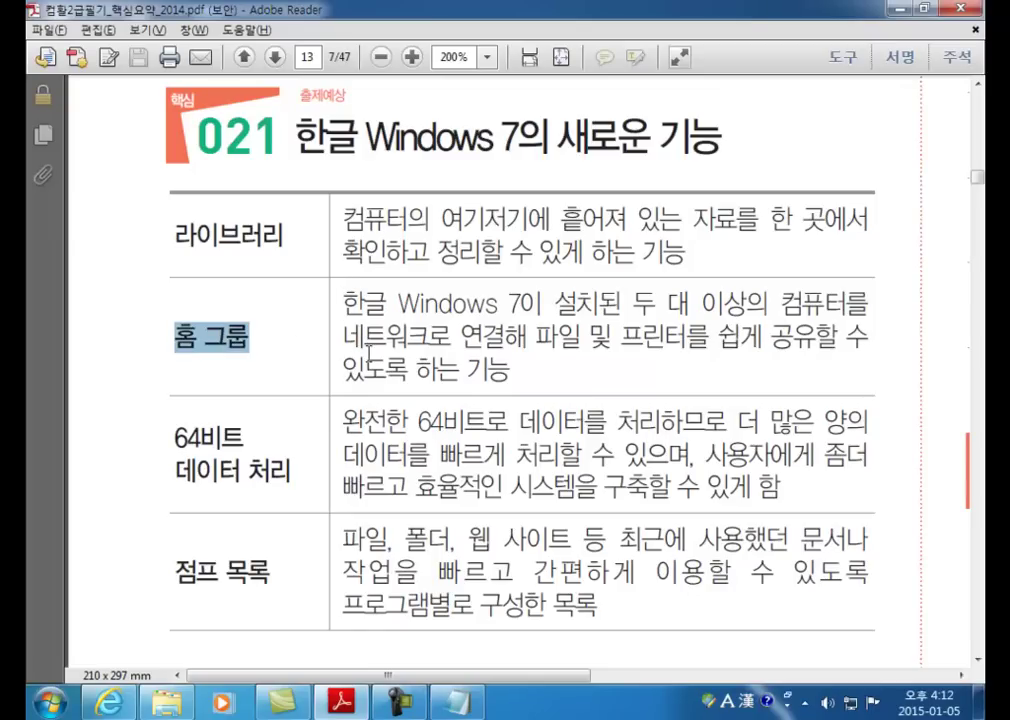
key(alt+Tab)
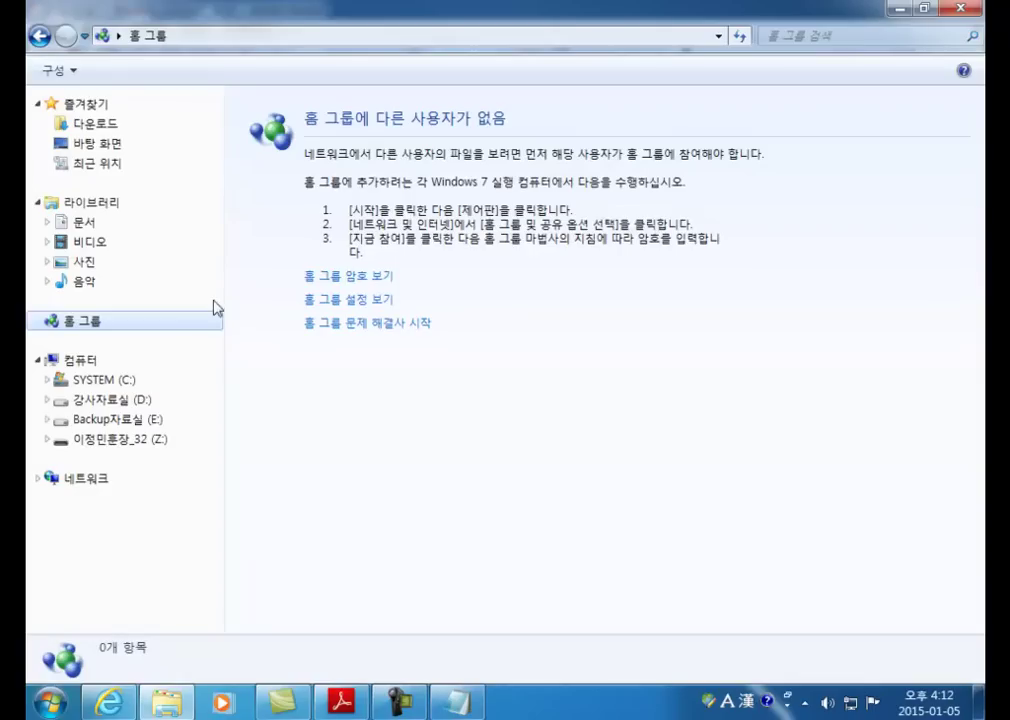
Step: View the homegroup sharing settings, then return to the Homegroup overview page
click(386, 298)
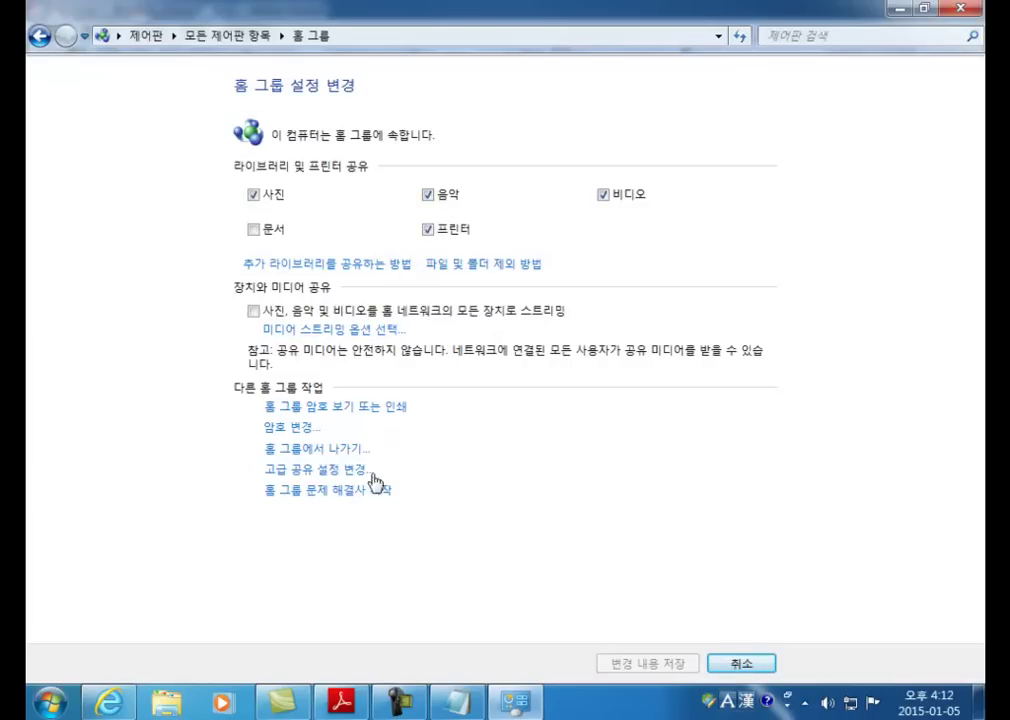
click(39, 36)
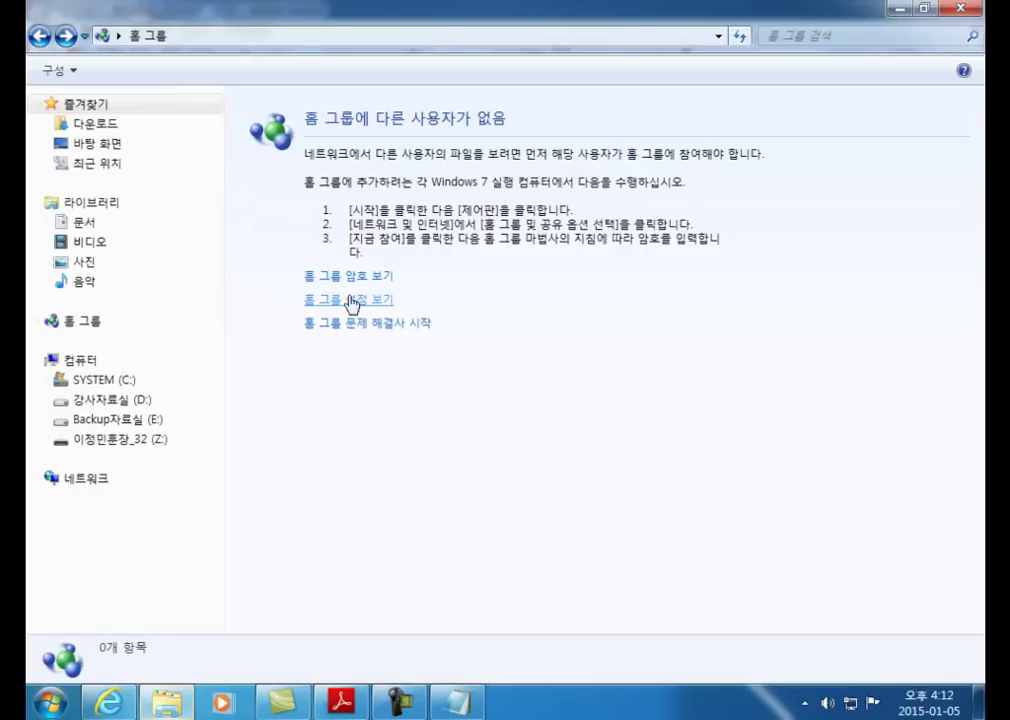
click(74, 322)
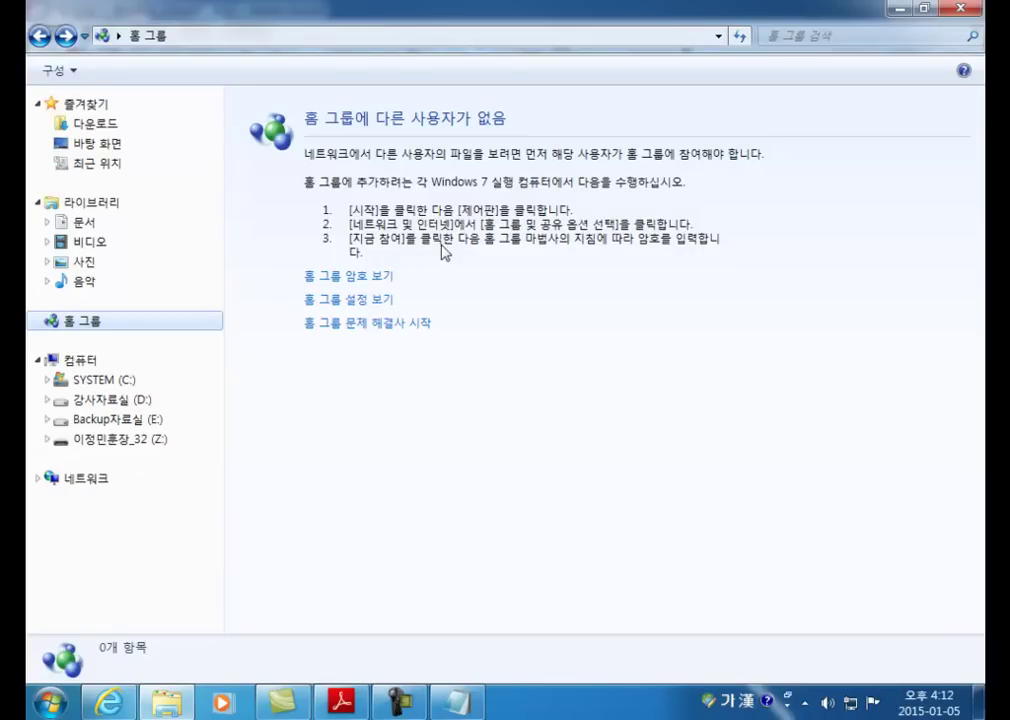
Step: Show the homegroup password, select it in full, and close the window
click(350, 277)
drag(420, 172, 611, 167)
click(604, 170)
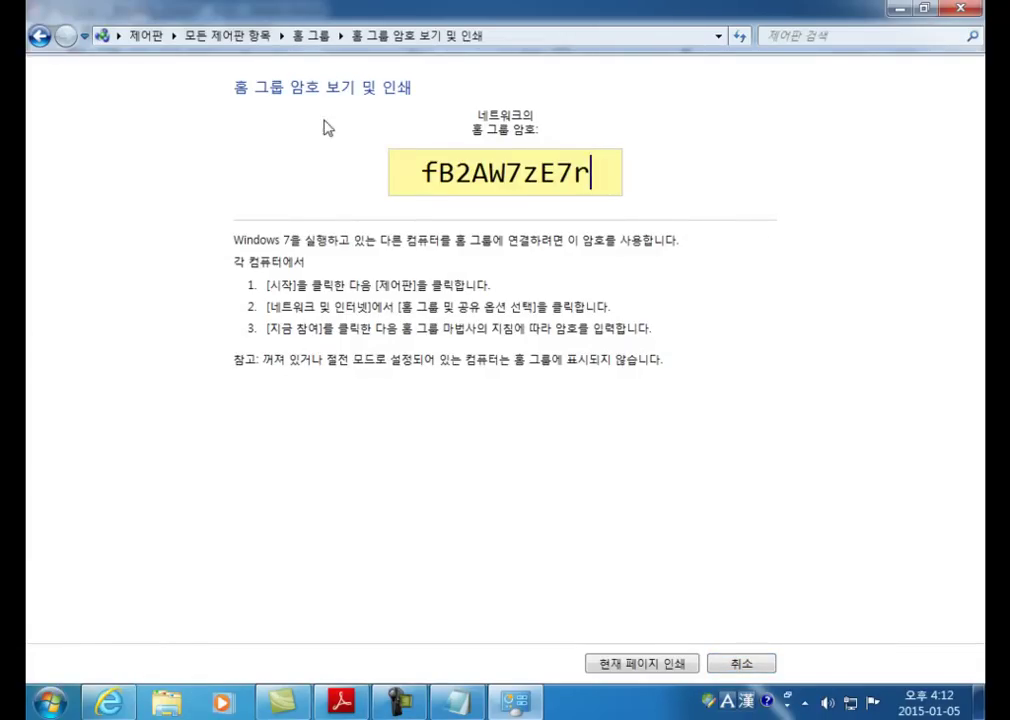
click(425, 172)
drag(425, 172, 602, 169)
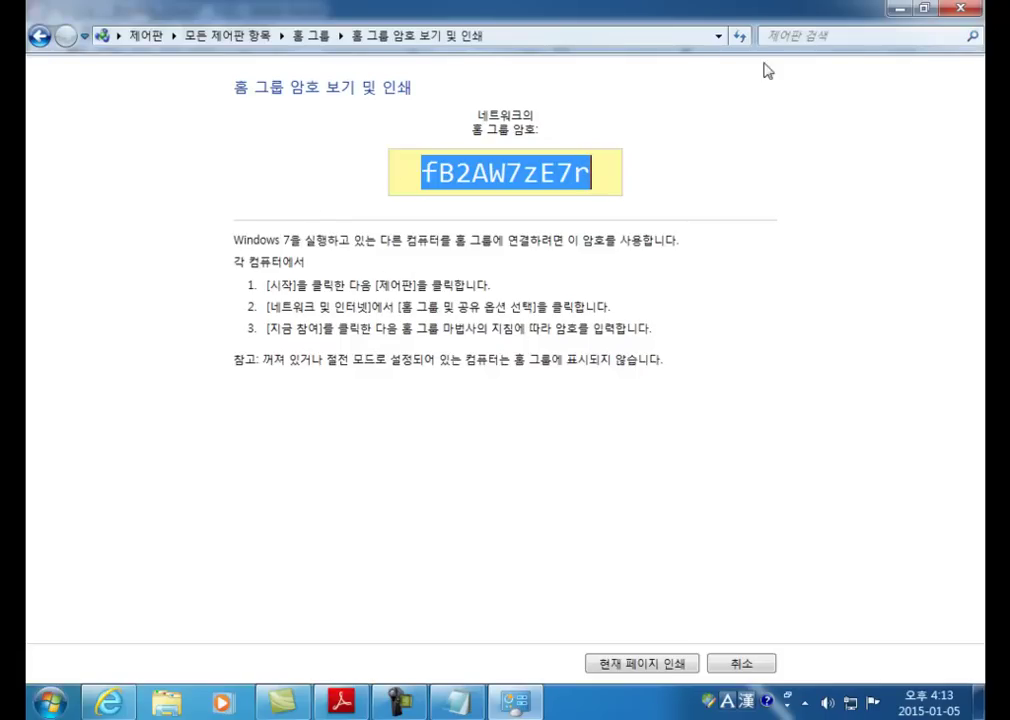
click(958, 10)
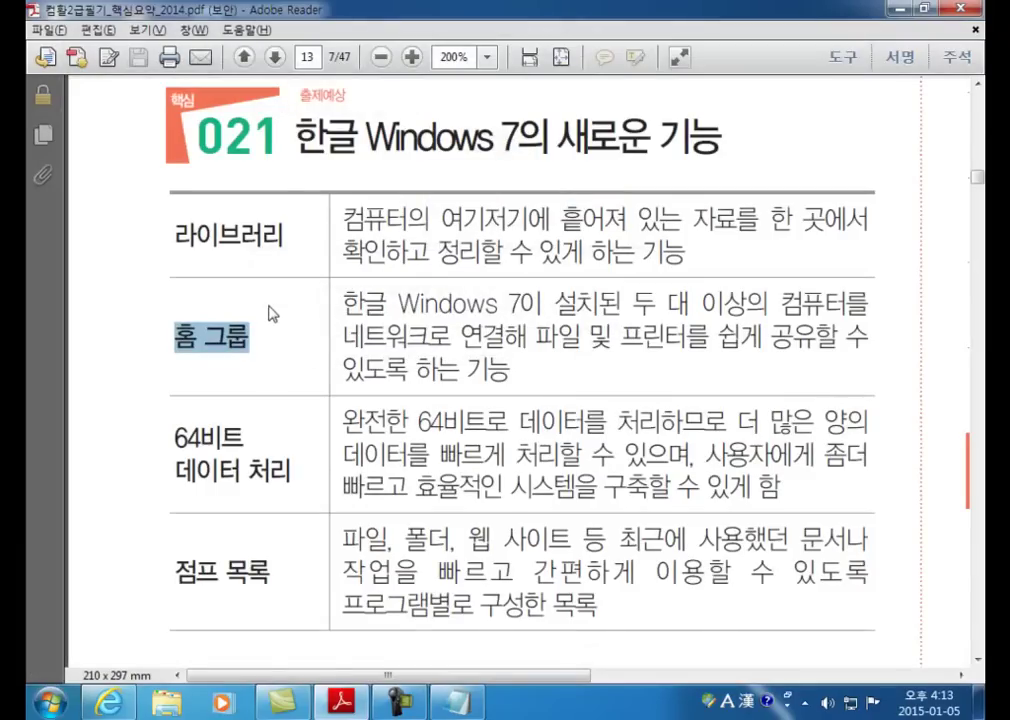
Step: Clear the 홈 그룹 highlight and select 64비트 in the 64비트 데이터 처리 row
click(185, 442)
scroll(425, 440, down, 1)
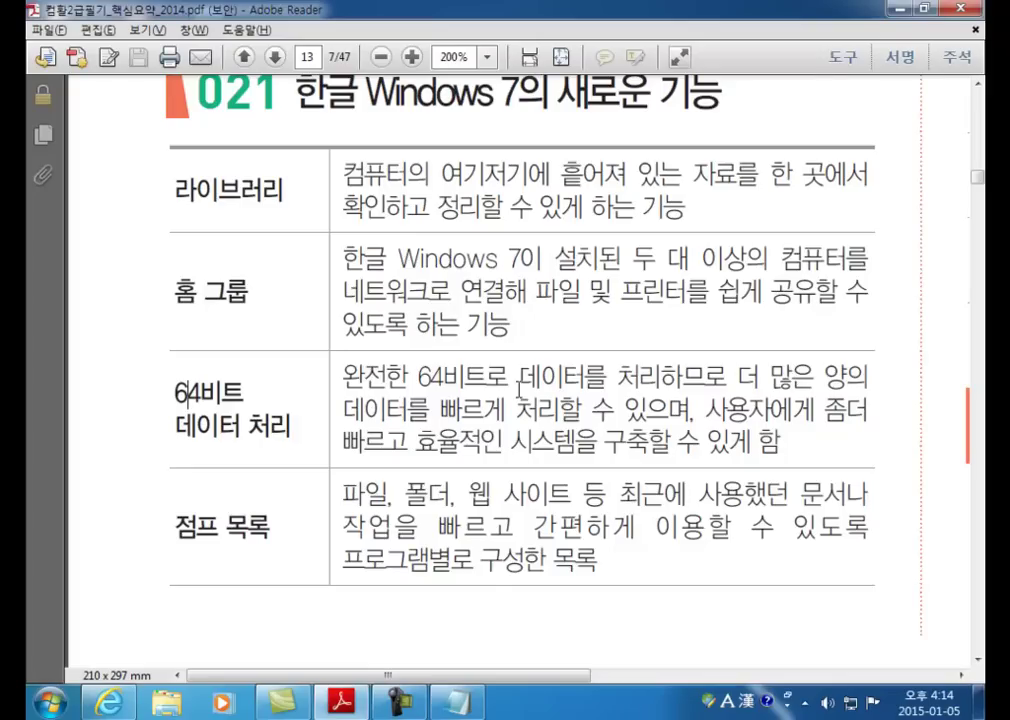
drag(176, 391, 244, 388)
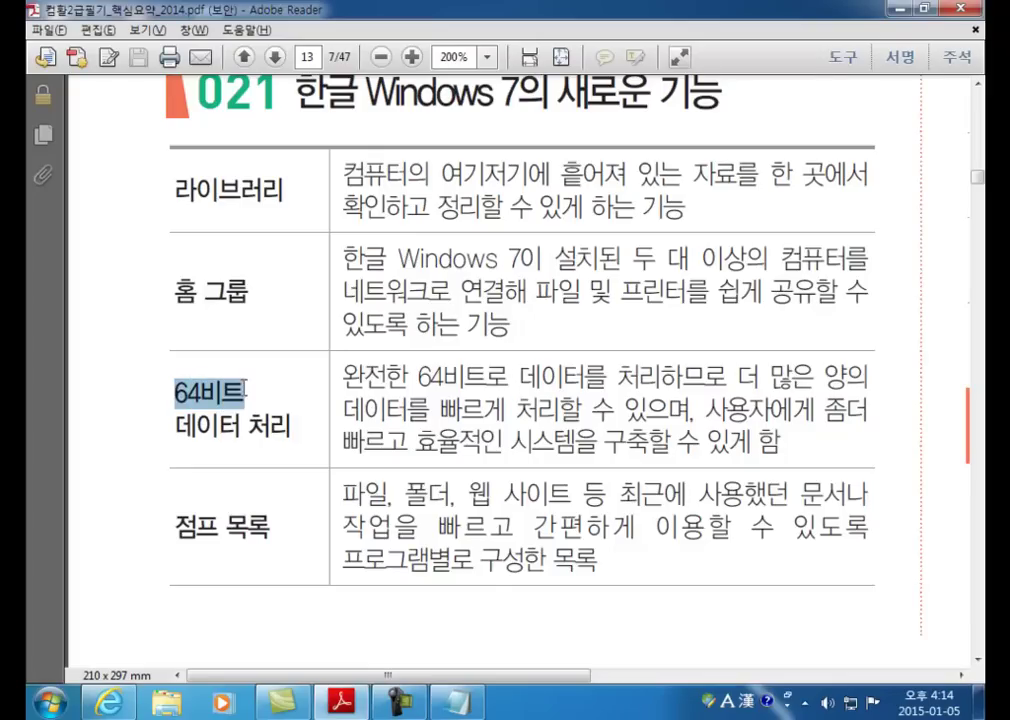
Step: Minimize the PDF and open 속성 from the desktop 컴퓨터 icon's context menu
click(903, 9)
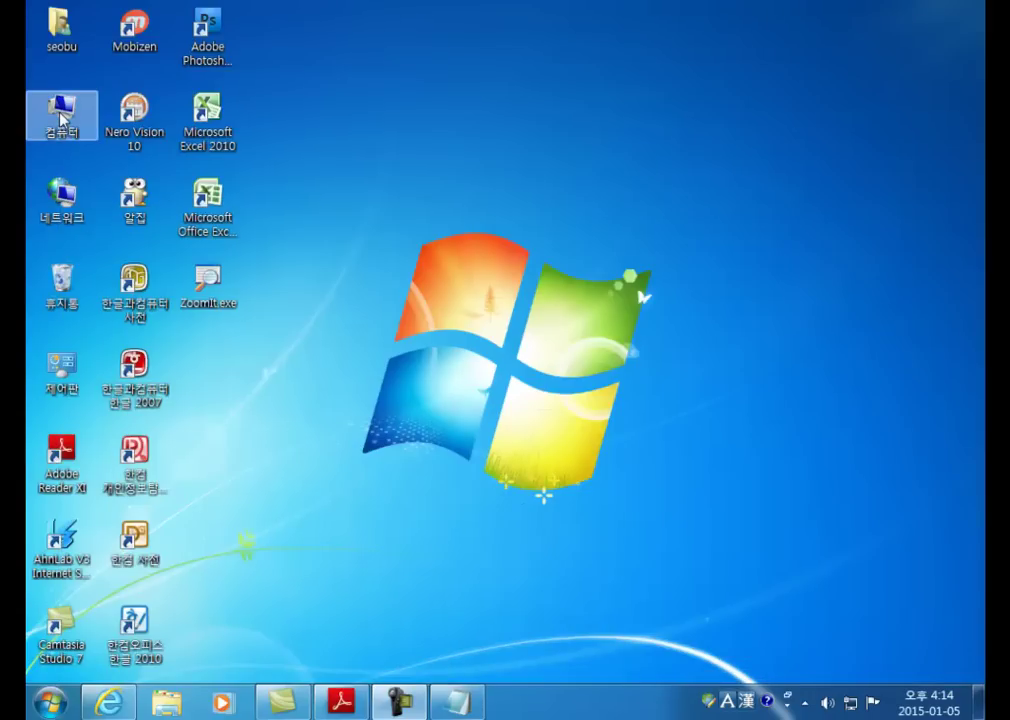
right_click(60, 118)
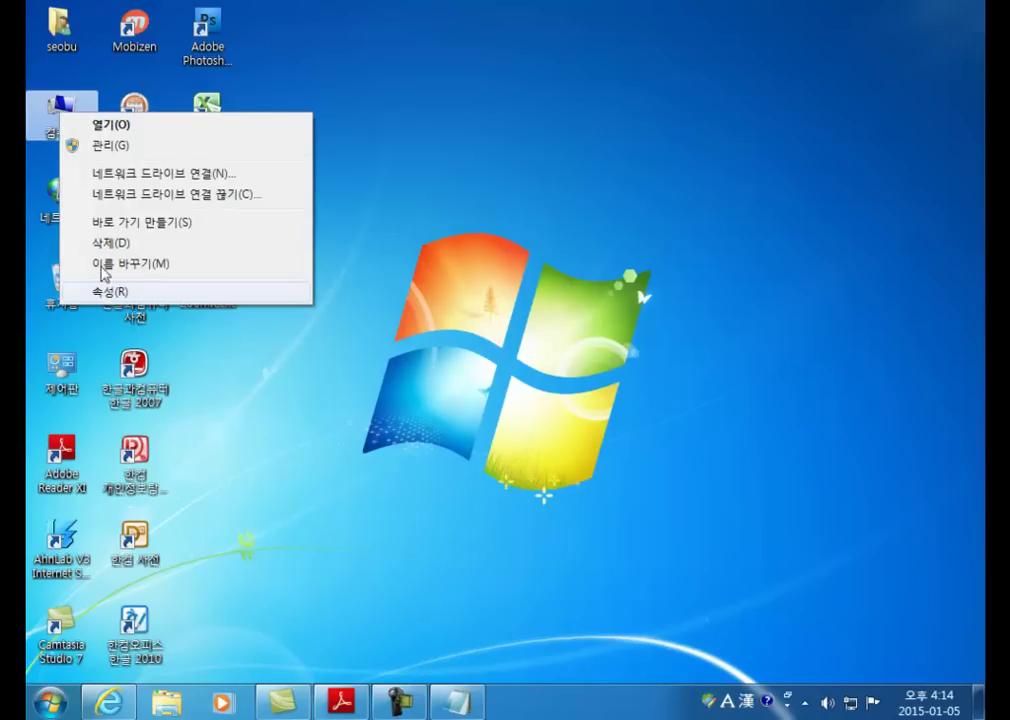
right_click(62, 102)
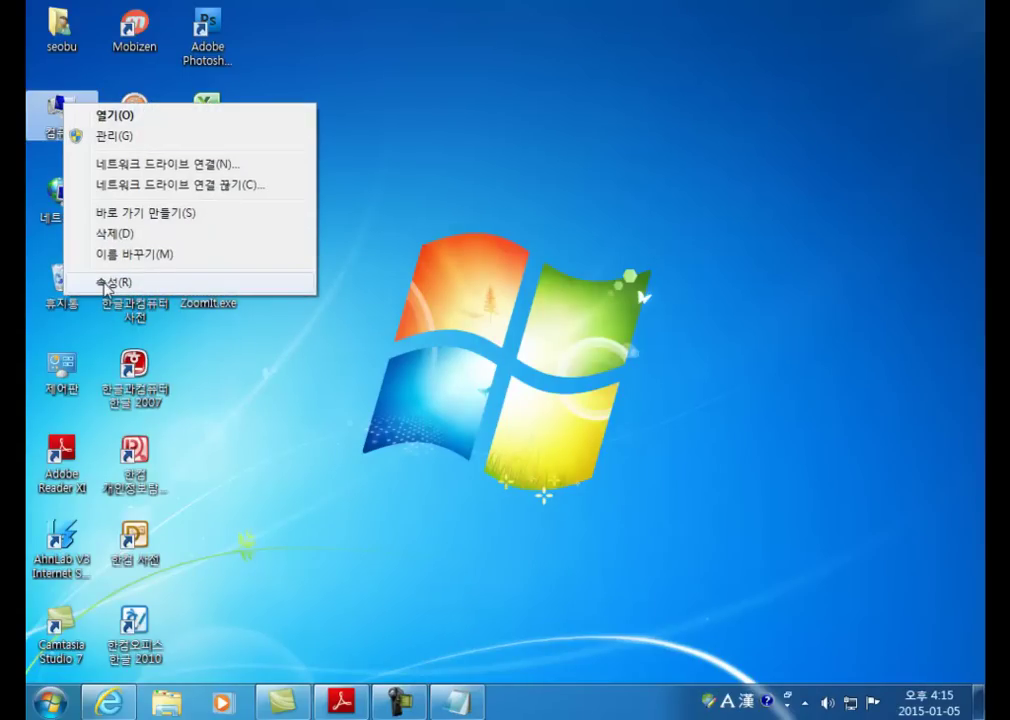
click(107, 283)
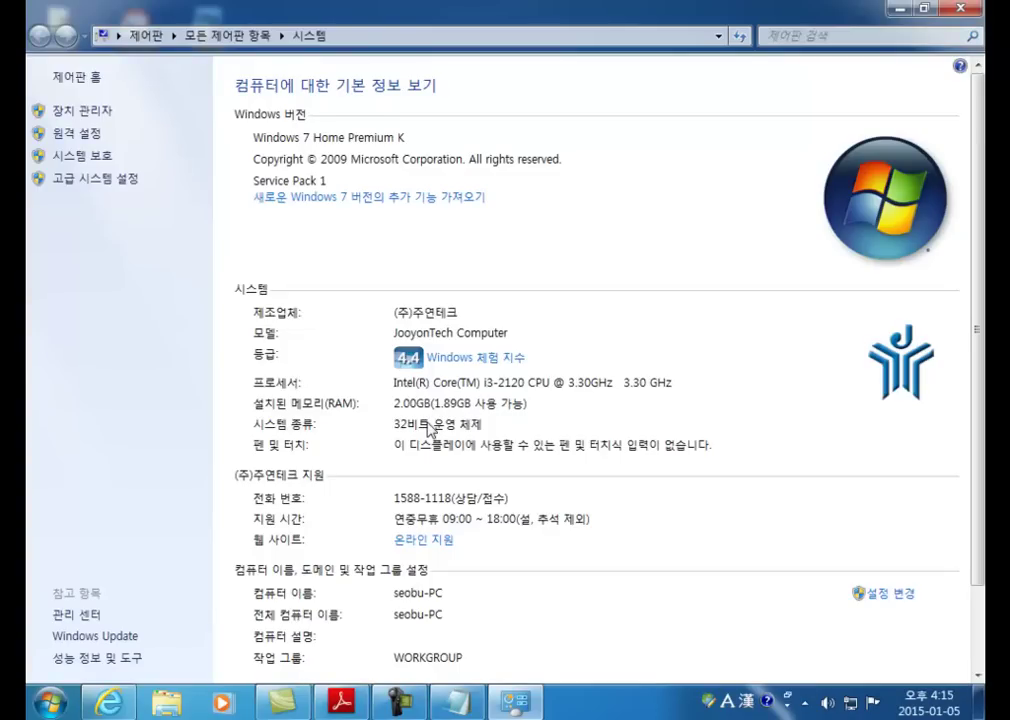
scroll(430, 430, down, 3)
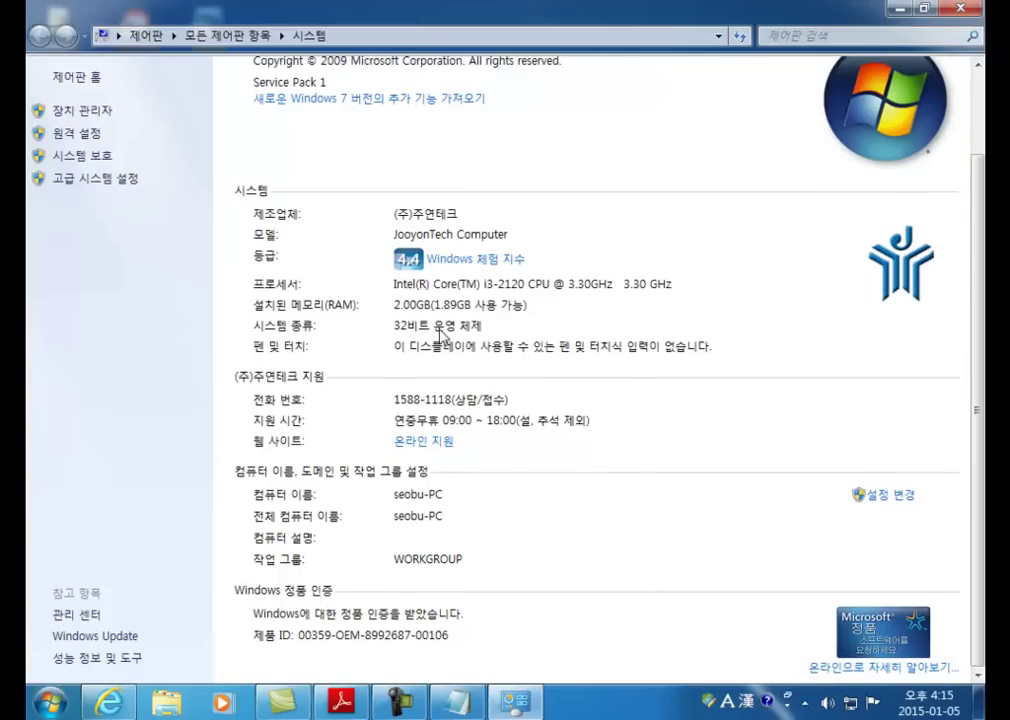
scroll(440, 335, up, 3)
scroll(440, 335, down, 3)
Step: Close the System window and return to the study PDF, scrolling down slightly
click(962, 8)
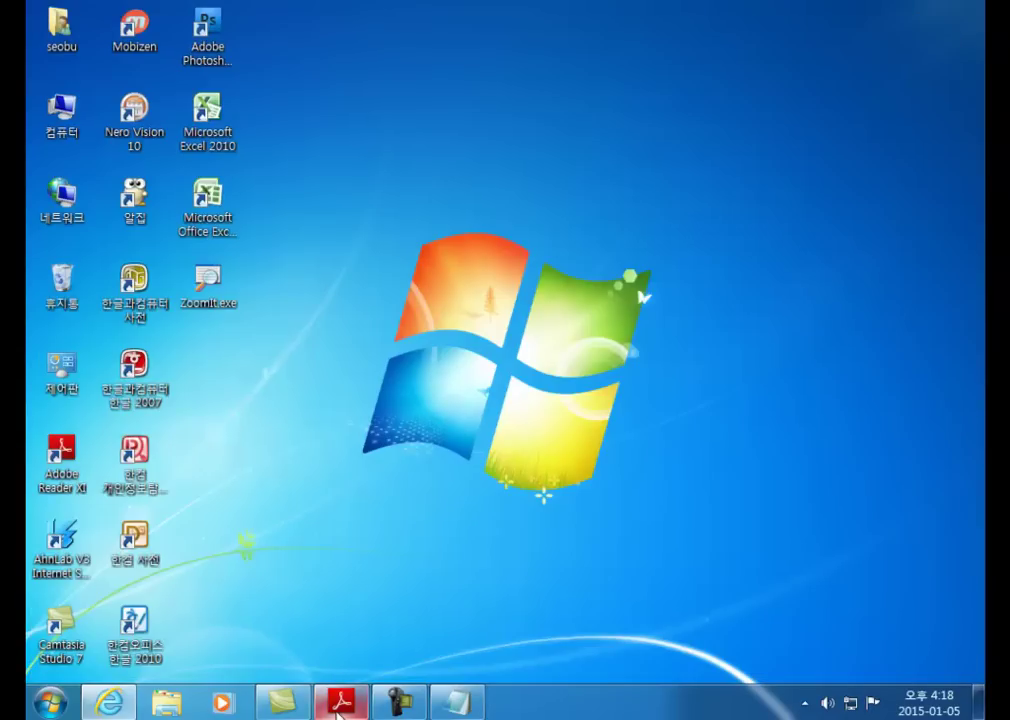
click(337, 708)
scroll(462, 308, down, 1)
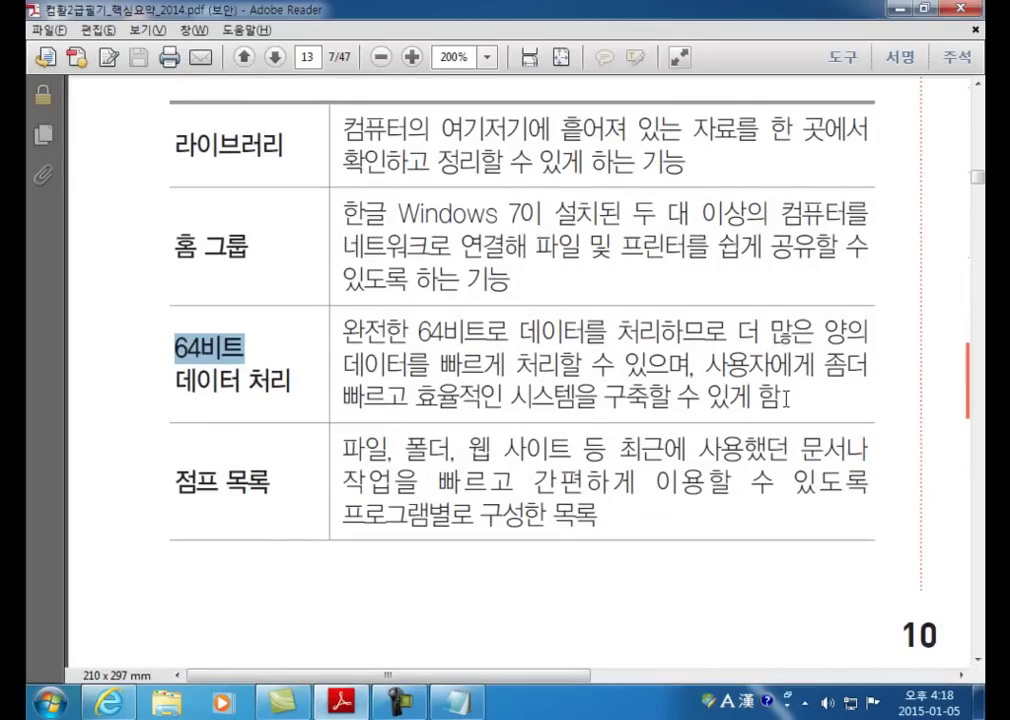
scroll(787, 398, down, 2)
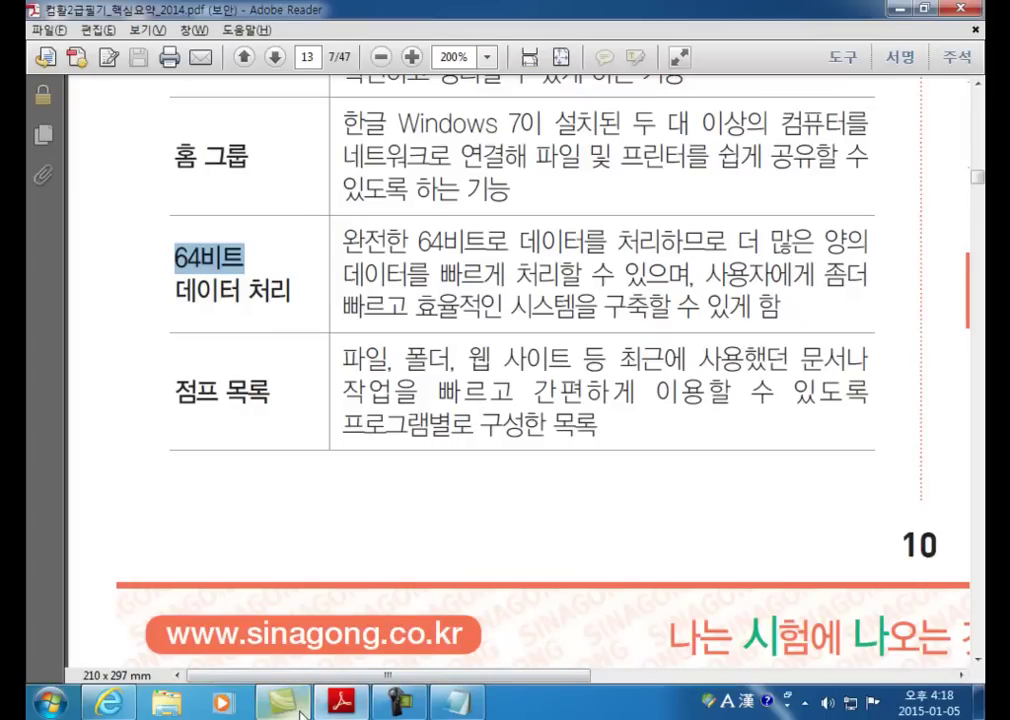
mouse_move(283, 700)
mouse_move(330, 620)
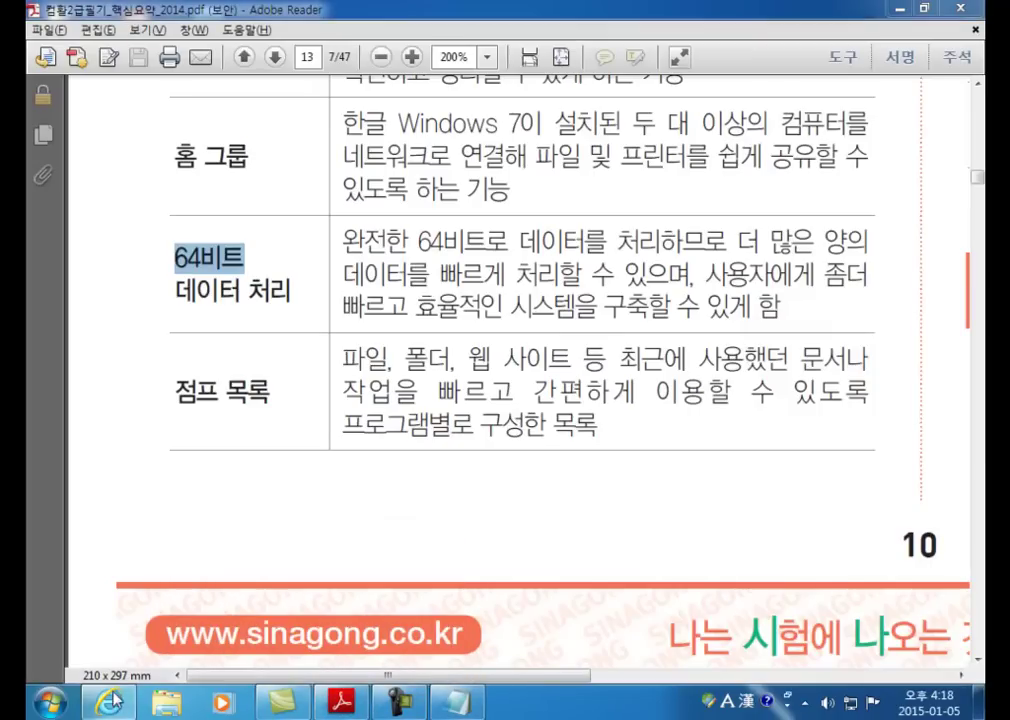
mouse_move(108, 703)
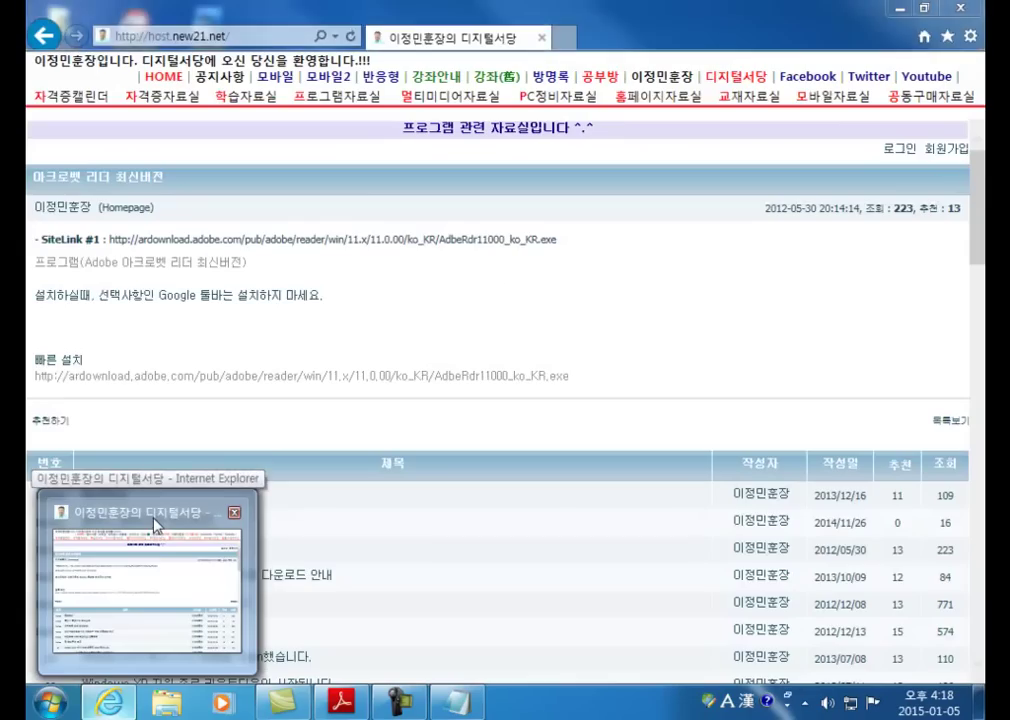
click(155, 525)
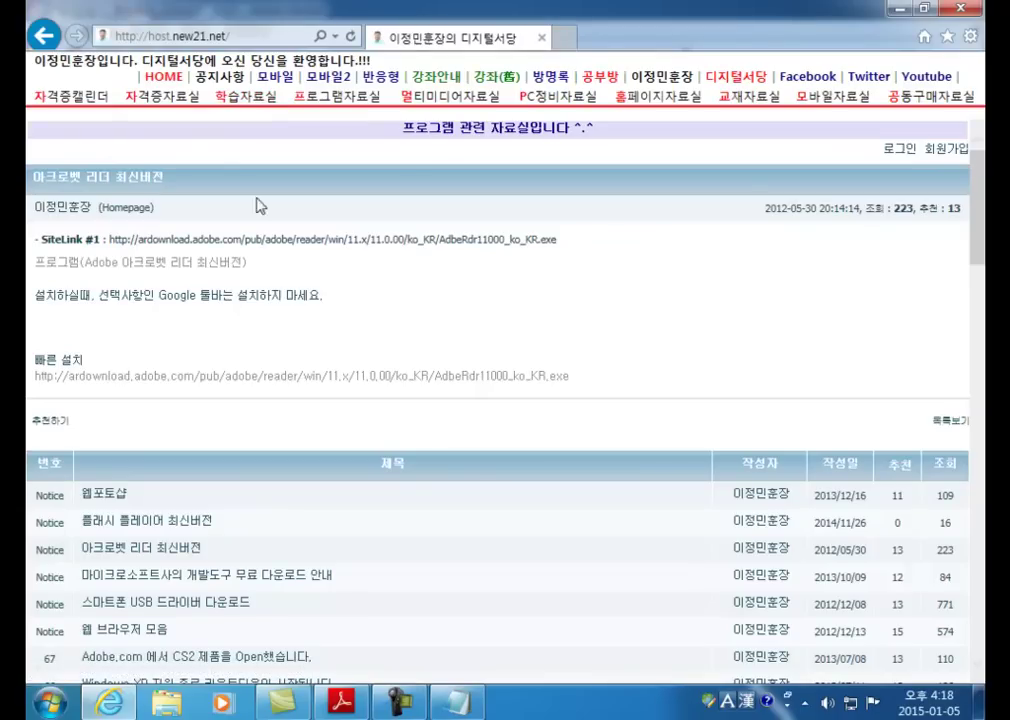
click(155, 76)
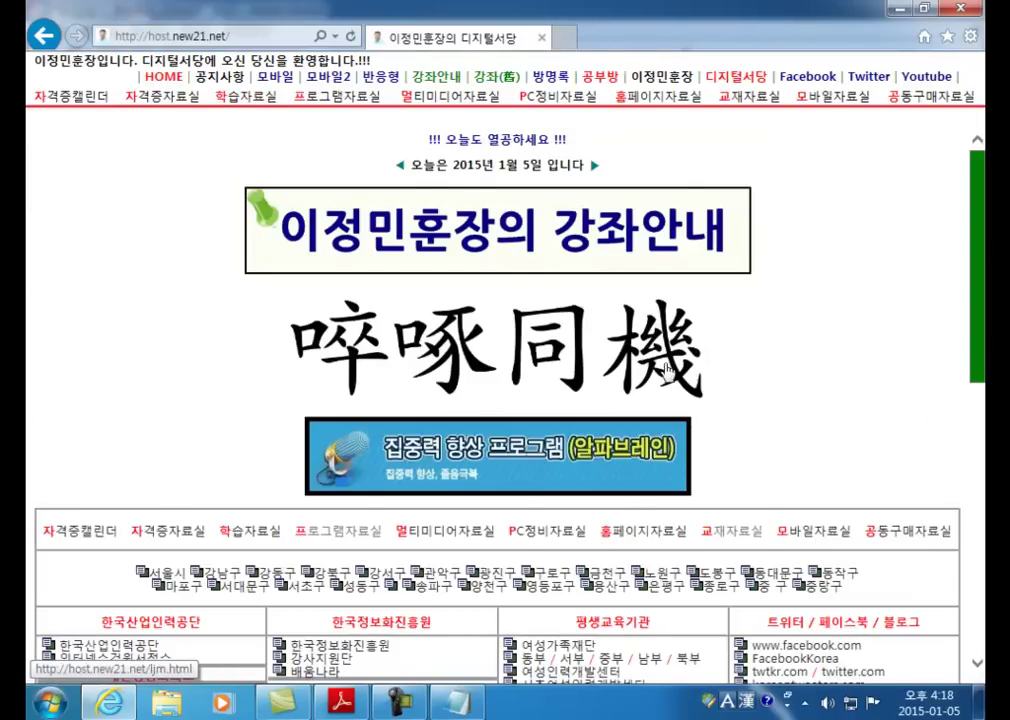
scroll(665, 370, down, 4)
click(710, 408)
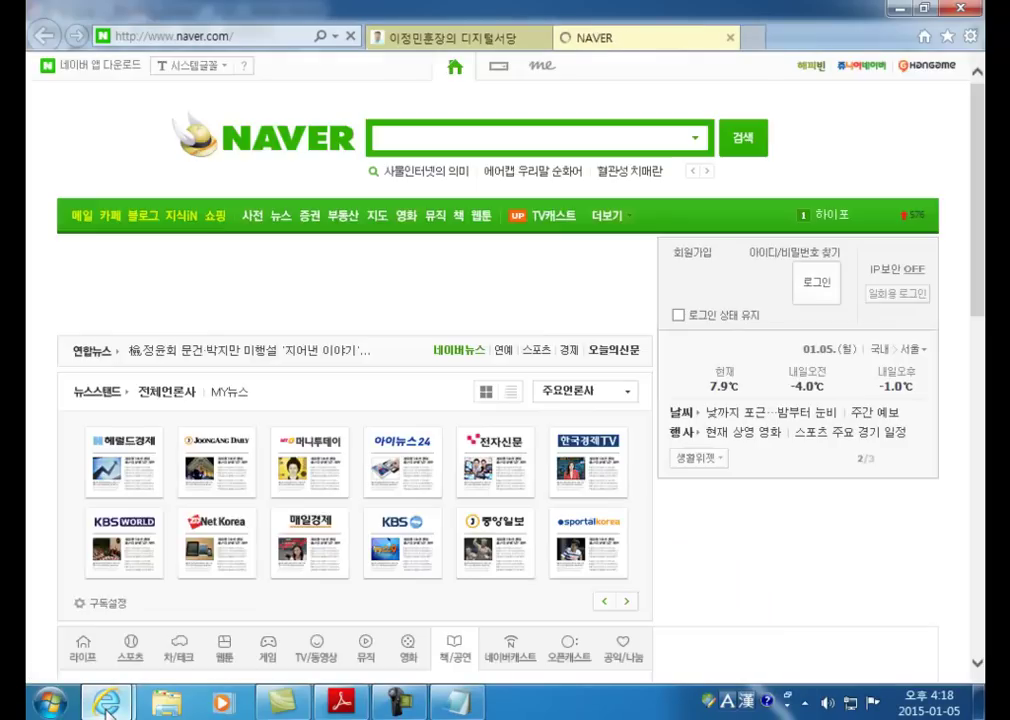
mouse_move(107, 708)
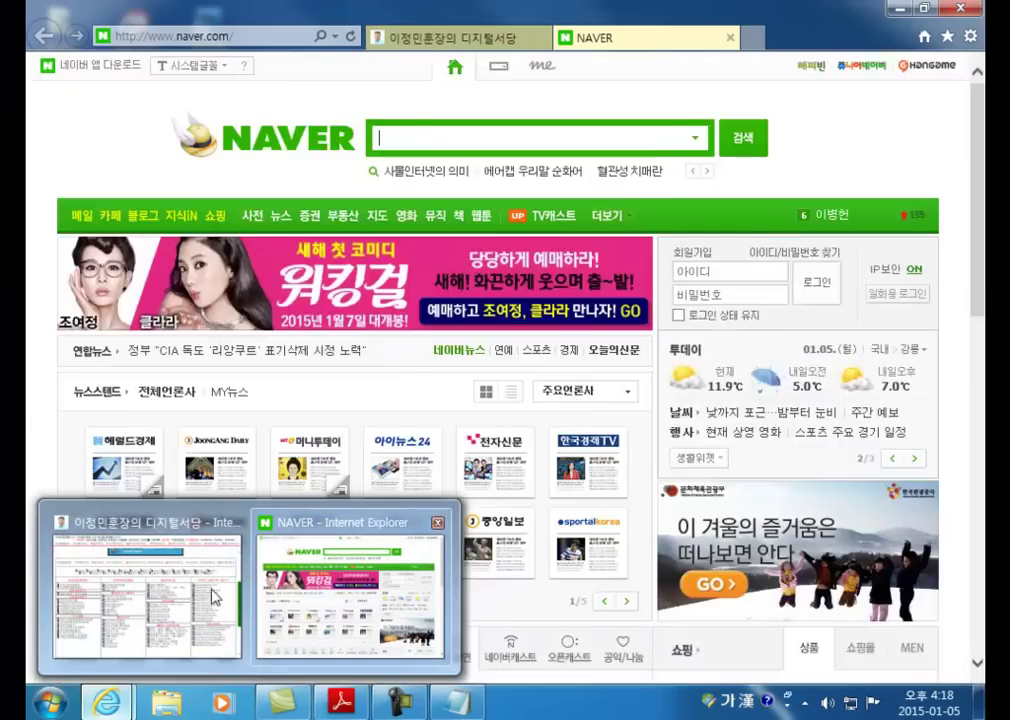
mouse_move(190, 597)
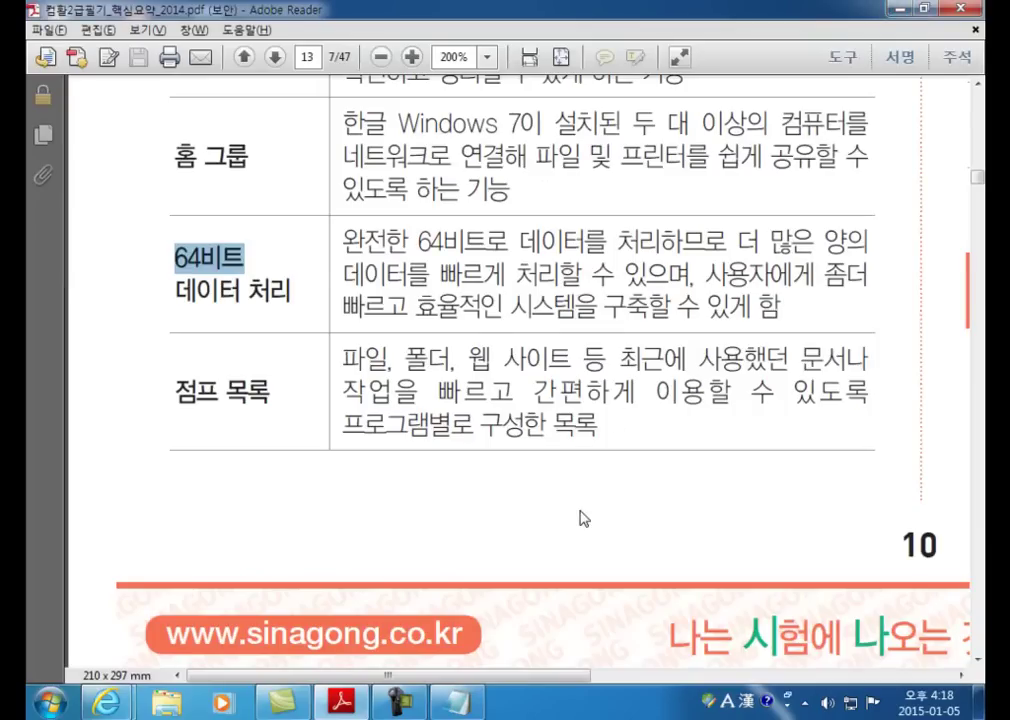
Step: Clear the 64비트 highlight and scroll up to the 프로그램 단추 고정 row
click(400, 311)
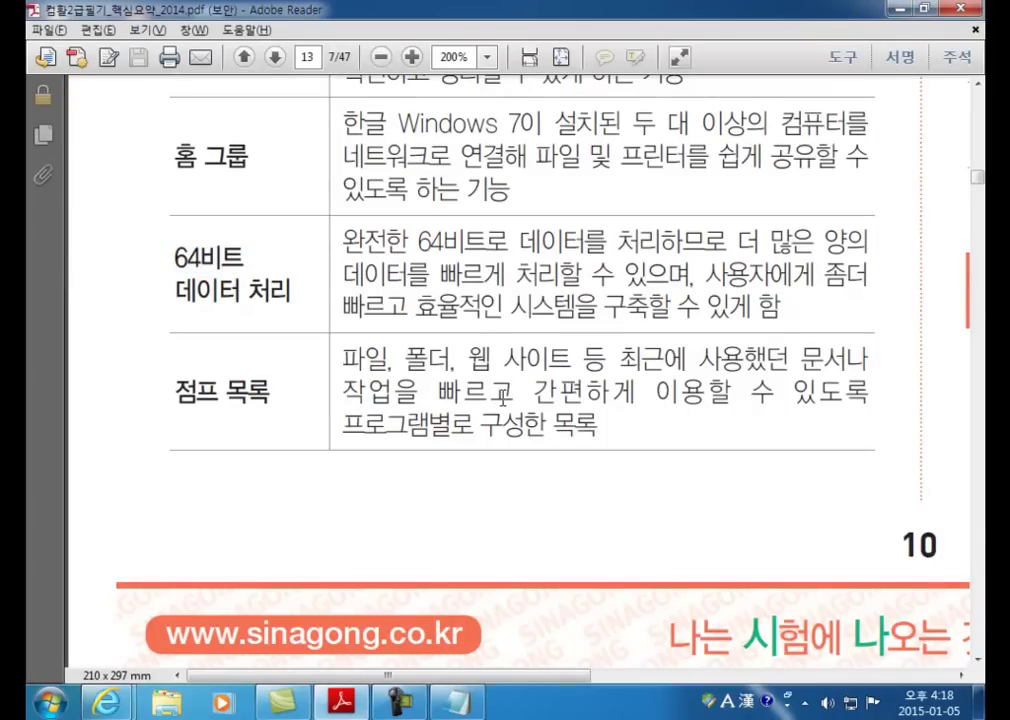
scroll(500, 398, up, 5)
drag(564, 679, 921, 675)
scroll(730, 540, up, 3)
scroll(738, 587, up, 18)
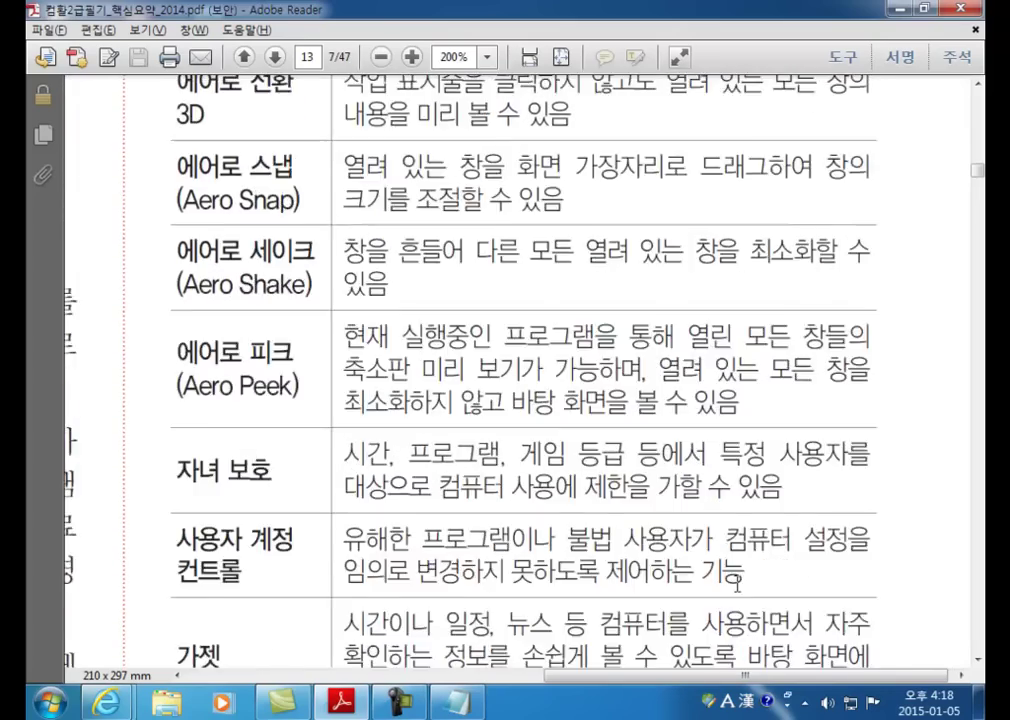
scroll(738, 582, up, 4)
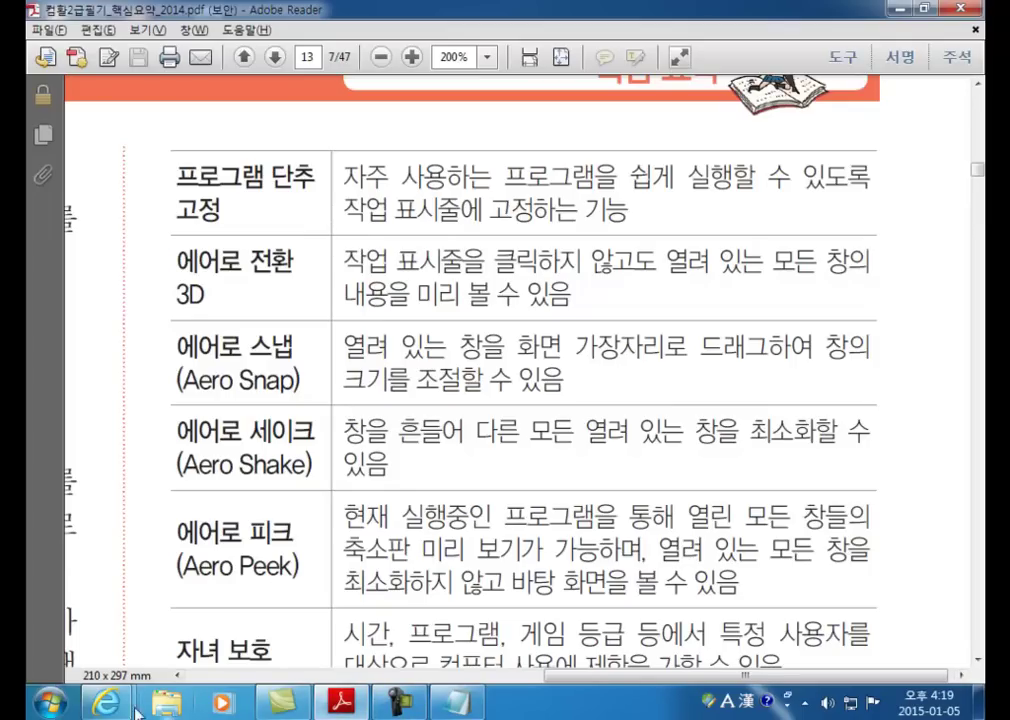
Step: Switch from the Start menu to the untitled Notepad notes window
click(48, 703)
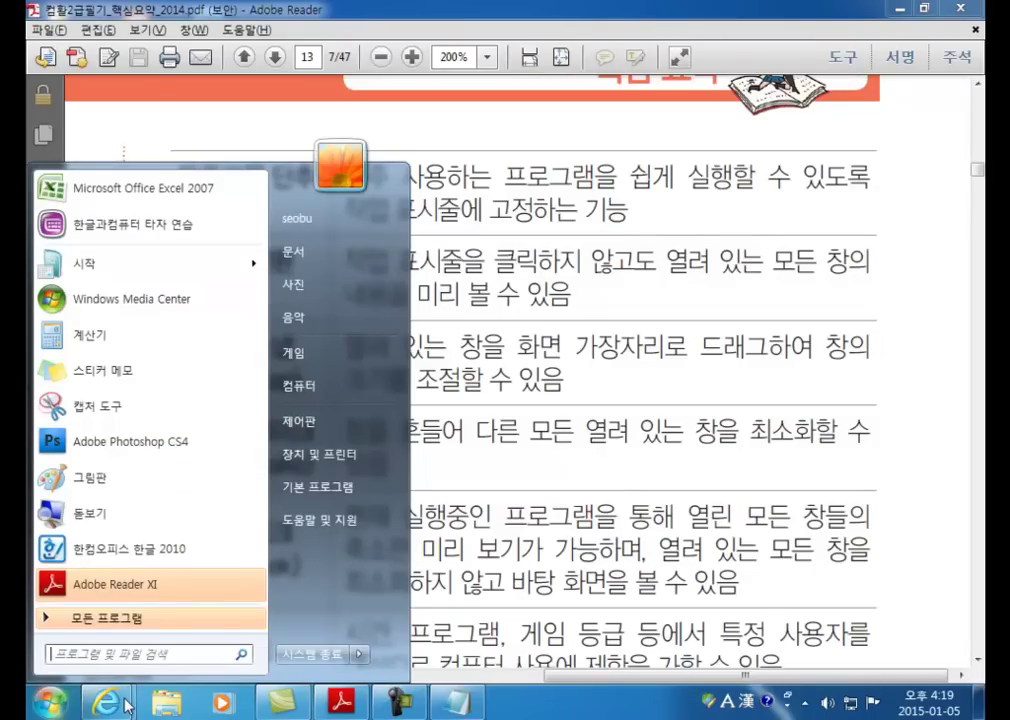
click(456, 701)
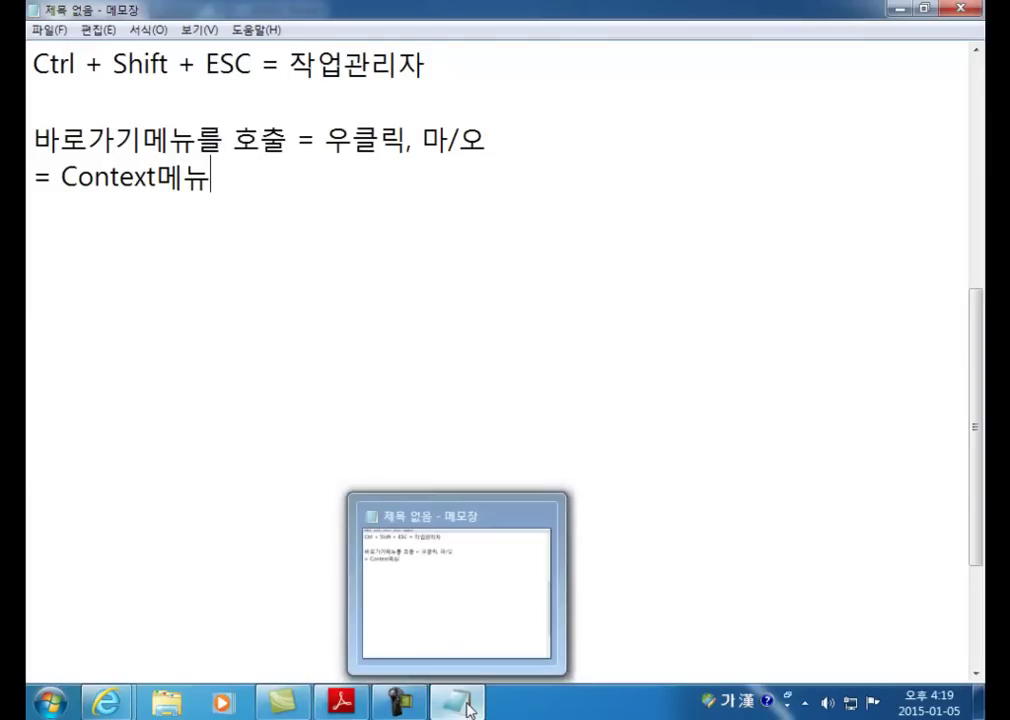
Step: Choose 이 프로그램을 작업 표시줄에 고정 from Notepad's taskbar jump list
right_click(460, 702)
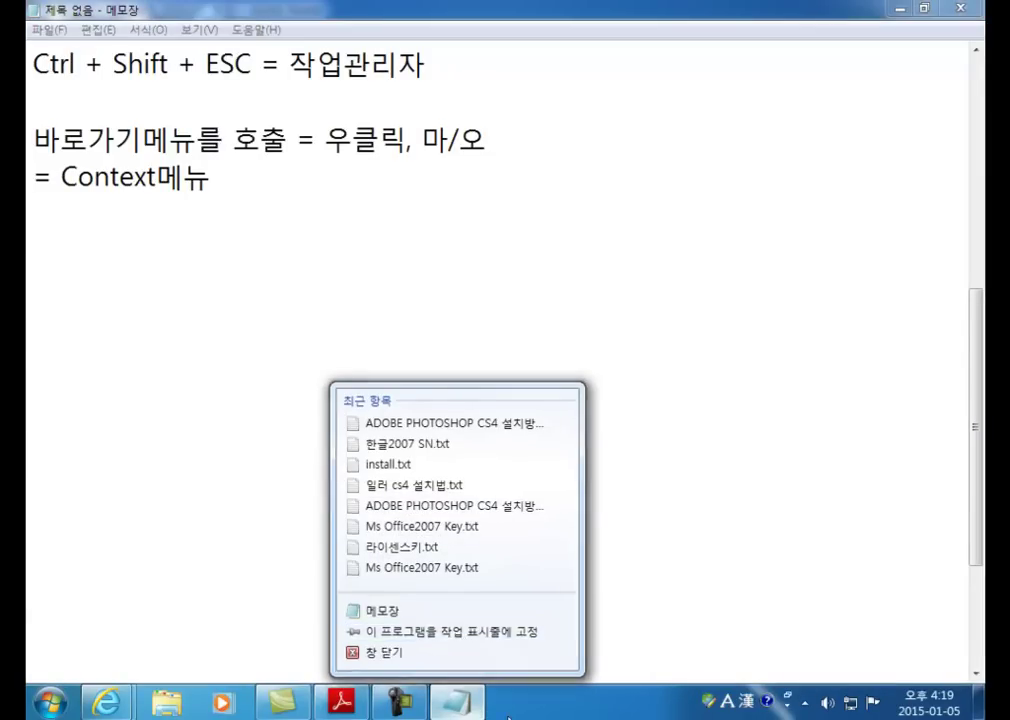
click(408, 370)
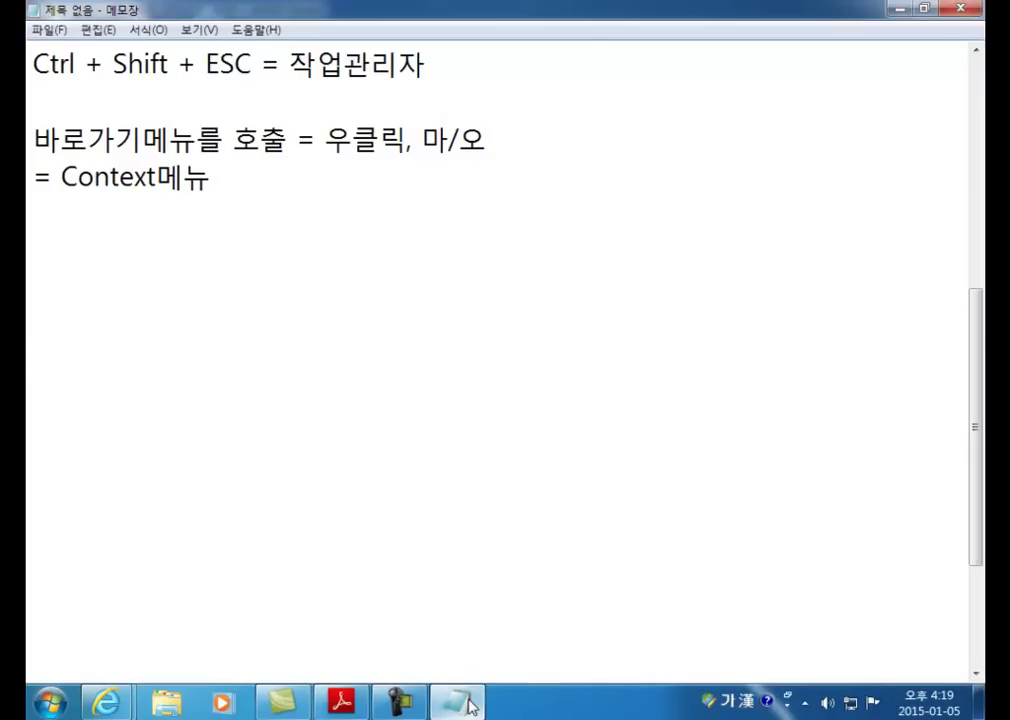
Step: Minimize Notepad to bring the Adobe Reader PDF back into view
click(899, 11)
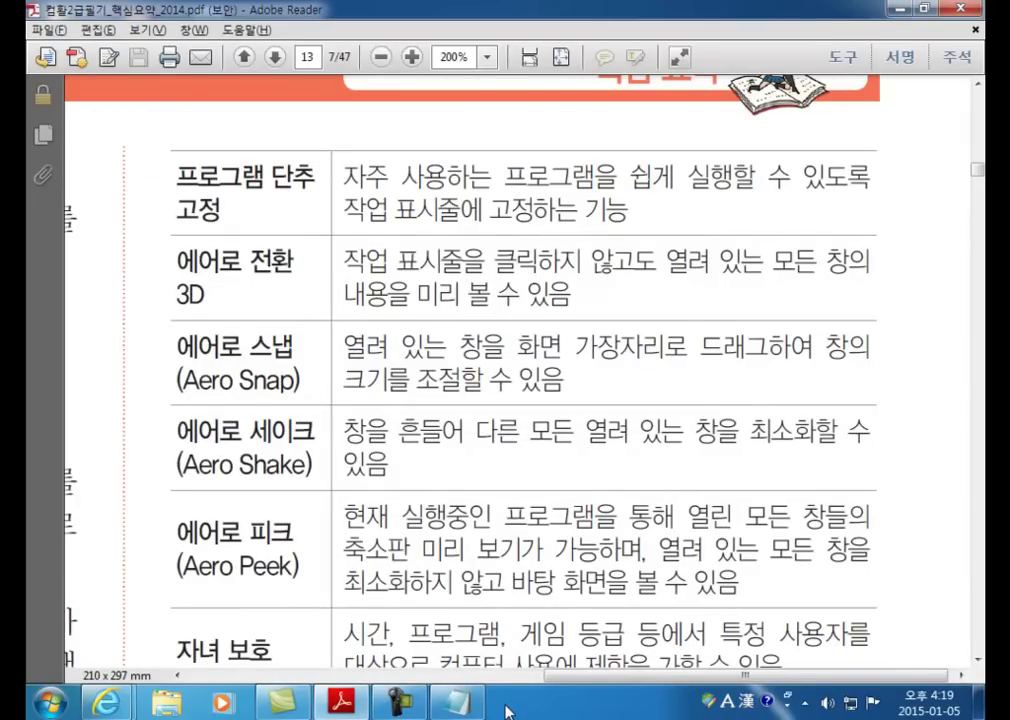
mouse_move(341, 703)
click(50, 703)
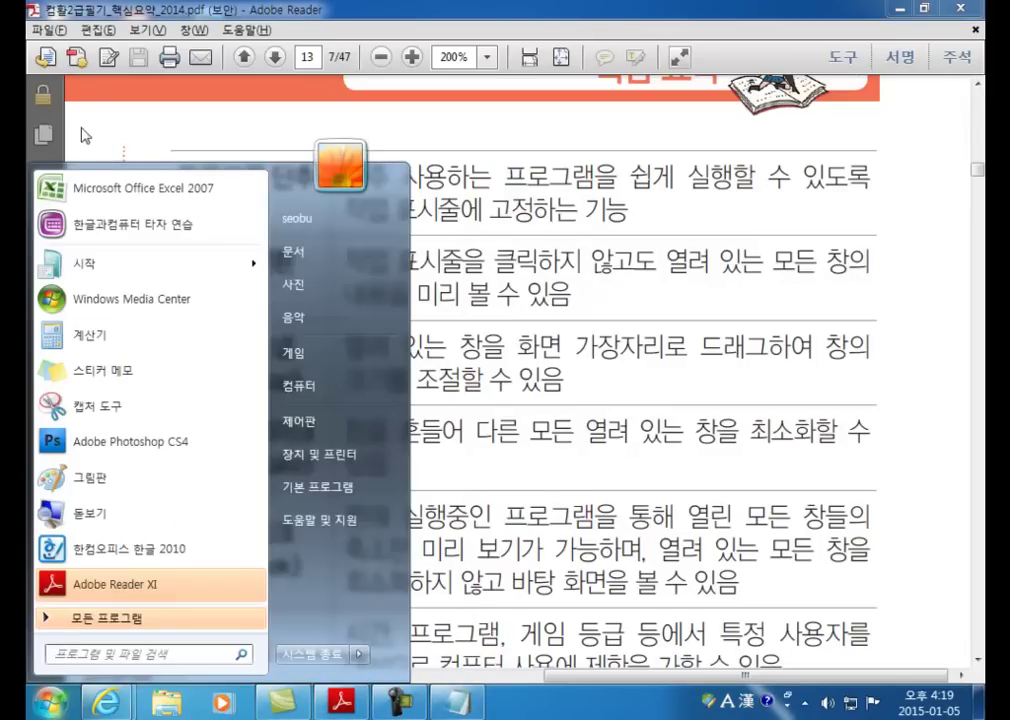
click(480, 545)
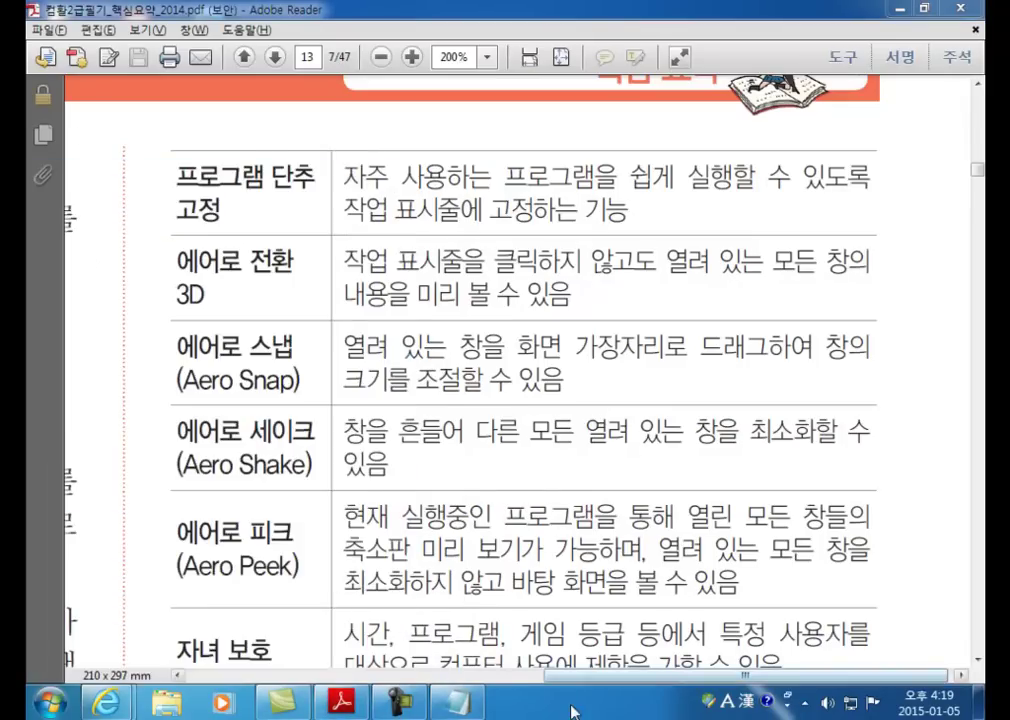
right_click(472, 708)
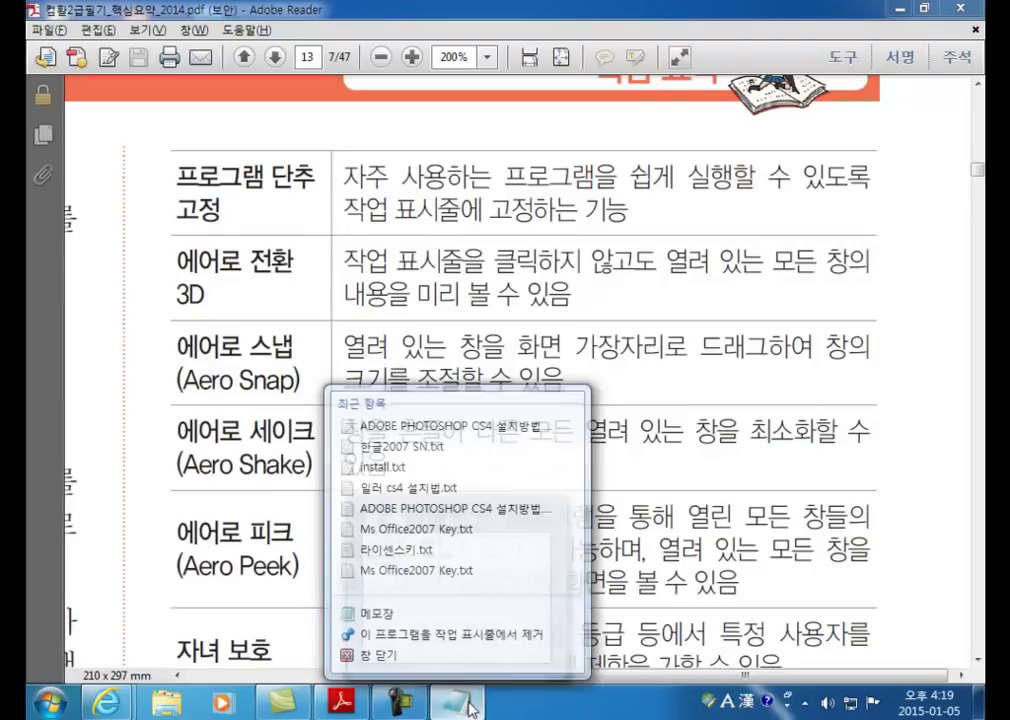
click(560, 705)
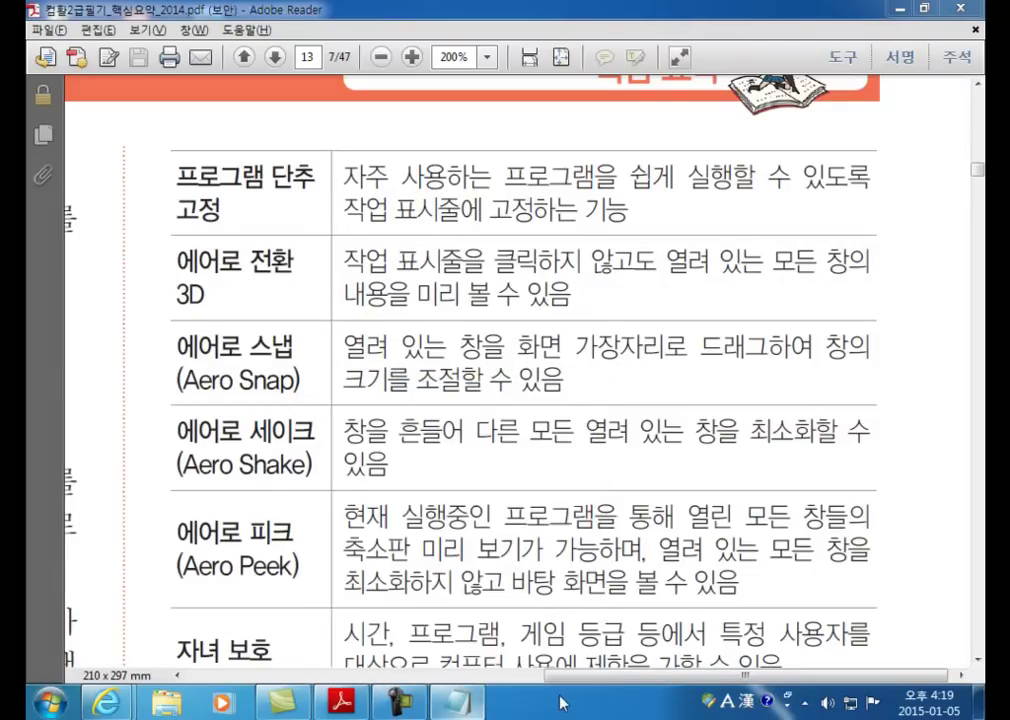
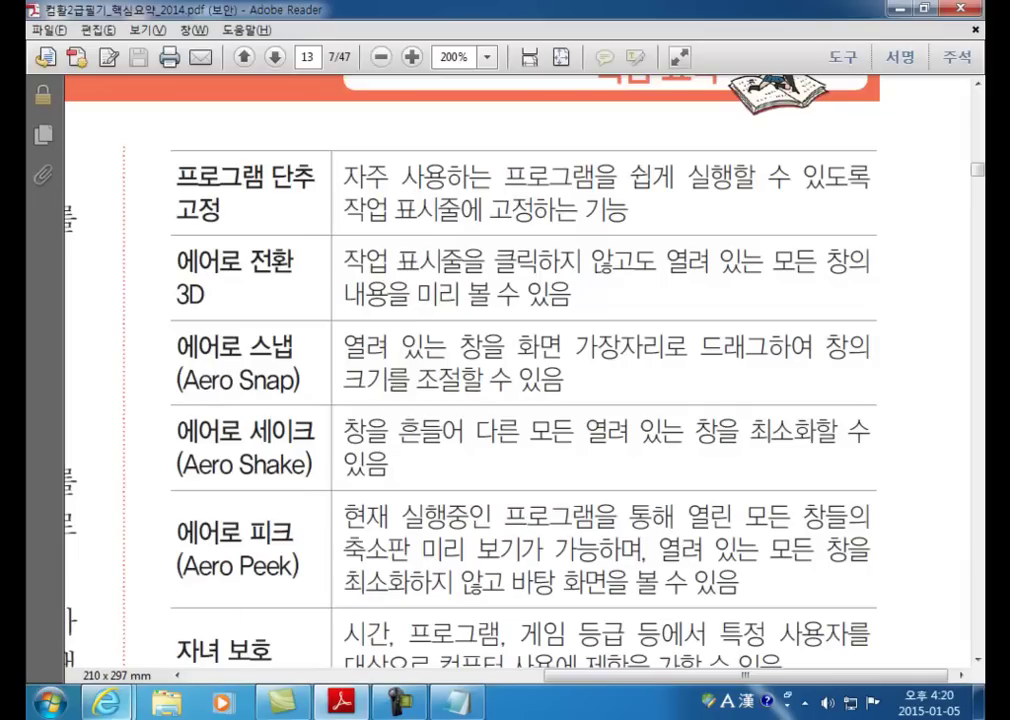
Step: Preview the two Internet Explorer windows from the taskbar, then bring up the Start menu
mouse_move(113, 713)
mouse_move(308, 590)
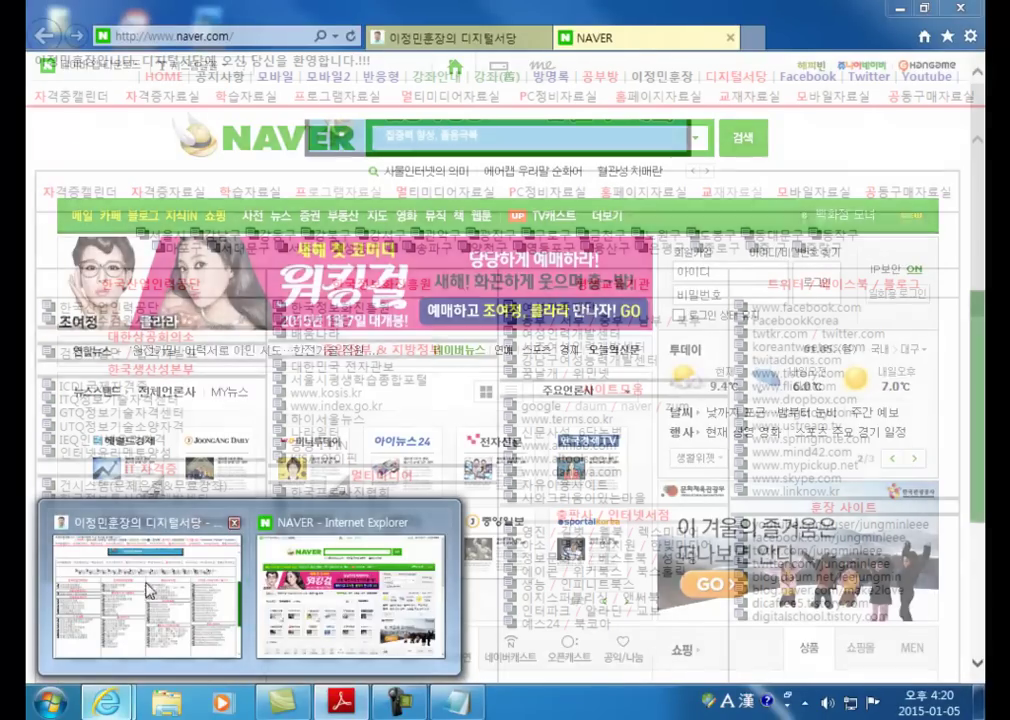
mouse_move(180, 590)
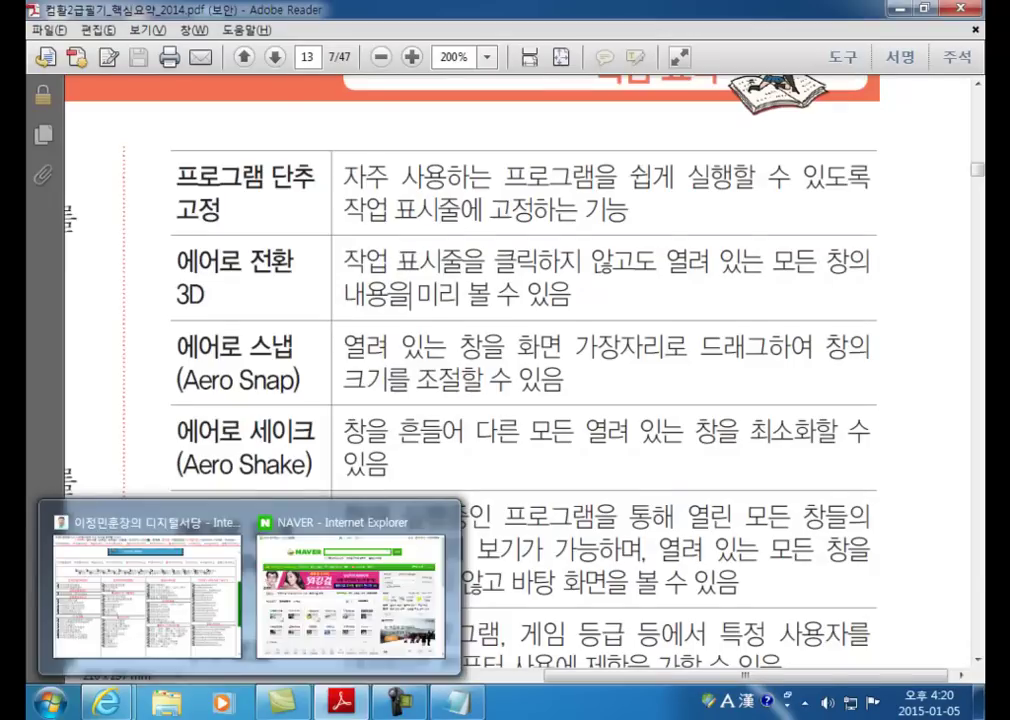
click(40, 714)
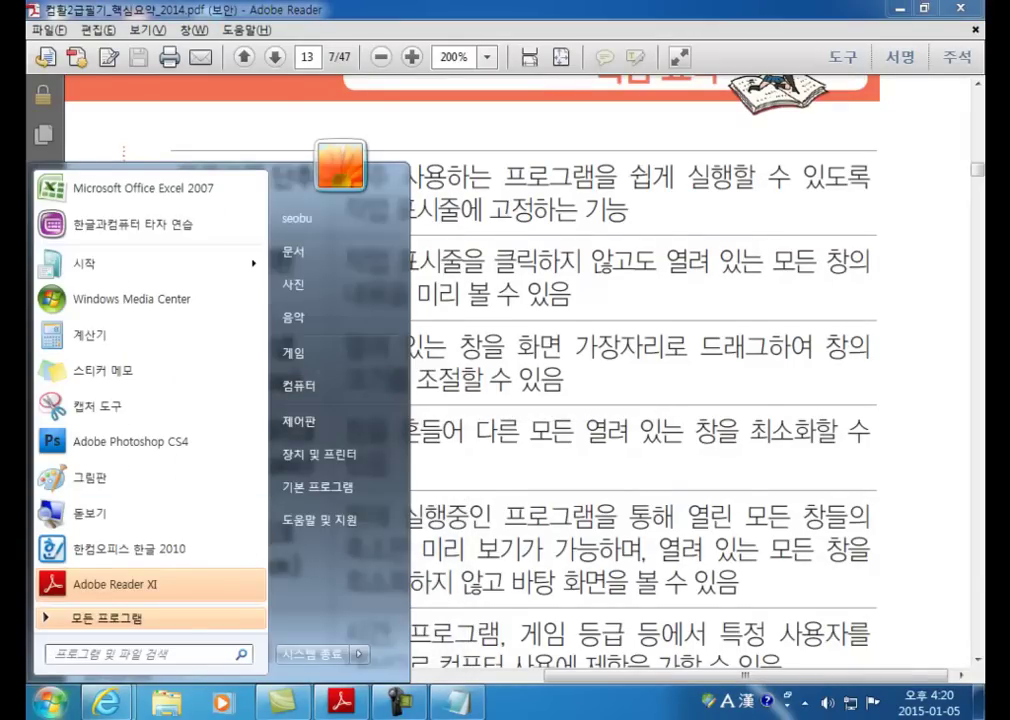
Step: Alt+Tab through Camtasia, Notepad, Desktop and NAVER, ending on the Adobe Reader table
key(alt+Tab)
key(alt+shift+Tab)
key(alt+shift+Tab)
key(alt+shift+Tab)
key(alt+shift+Tab)
key(alt+shift+Tab)
key(alt+shift+Tab)
key(alt+Tab)
key(alt+Tab)
key(alt+Tab)
key(alt+Tab)
key(alt+Tab)
key(alt+Tab)
key(alt+Tab)
key(alt+Tab)
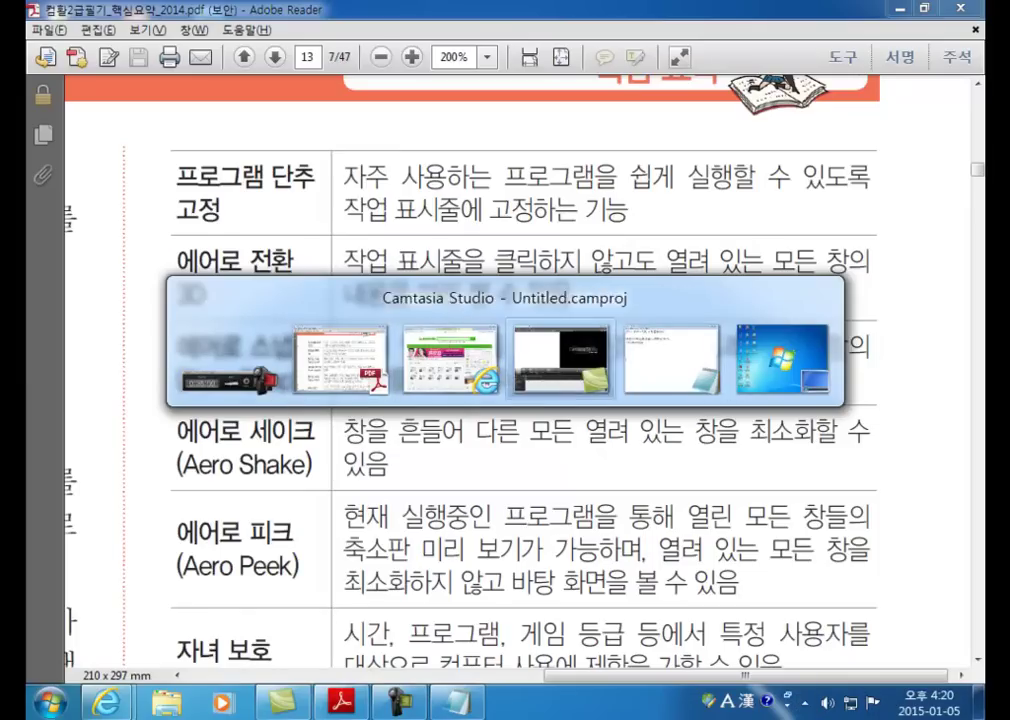
key(alt+Tab)
key(alt+Tab)
key(alt+Tab)
key(alt+Tab)
key(alt+Tab)
key(alt+Tab)
key(alt+Tab)
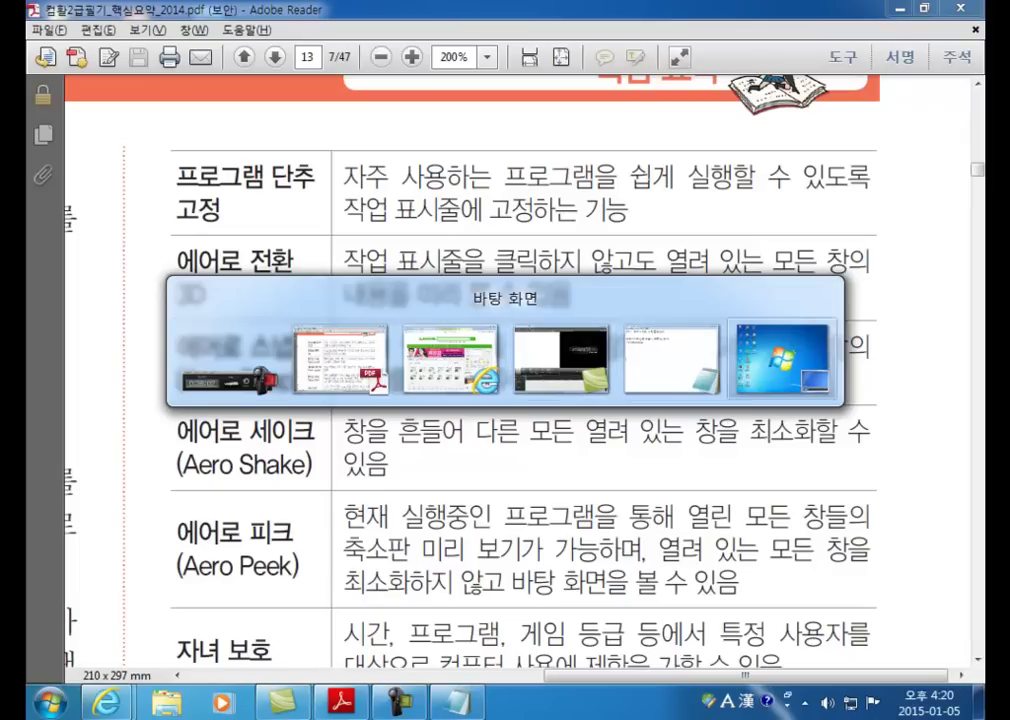
key(alt+Tab)
key(alt+Tab)
key(alt+Tab)
key(alt+Tab)
key(alt+Tab)
key(alt+Tab)
key(alt+Tab)
key(alt+Tab)
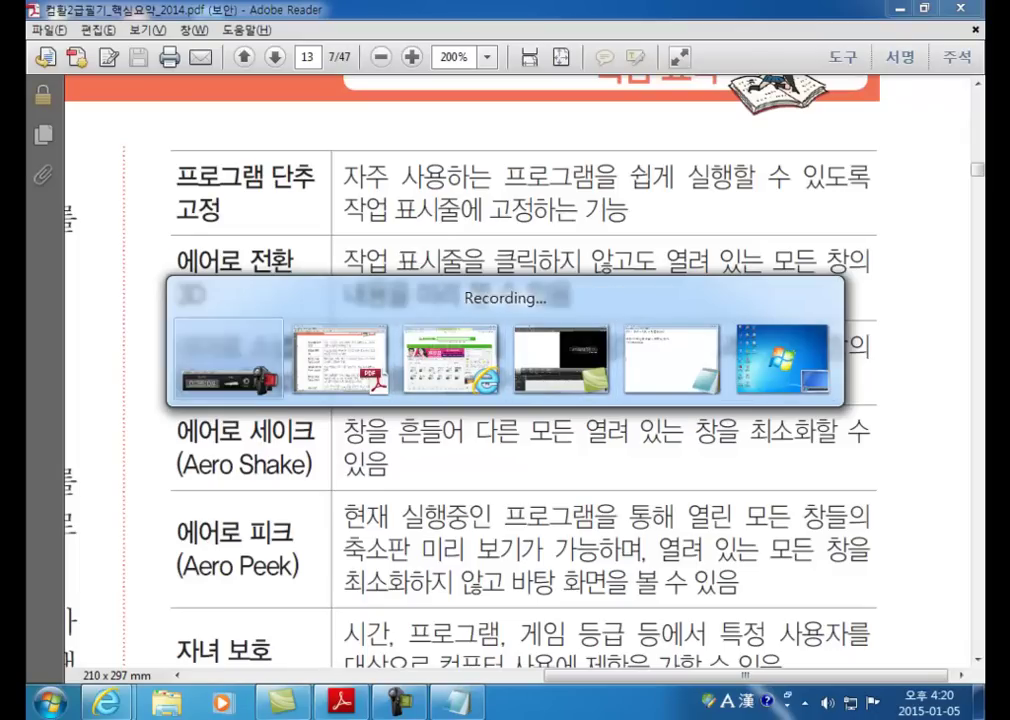
key(alt+Tab)
key(alt+Tab)
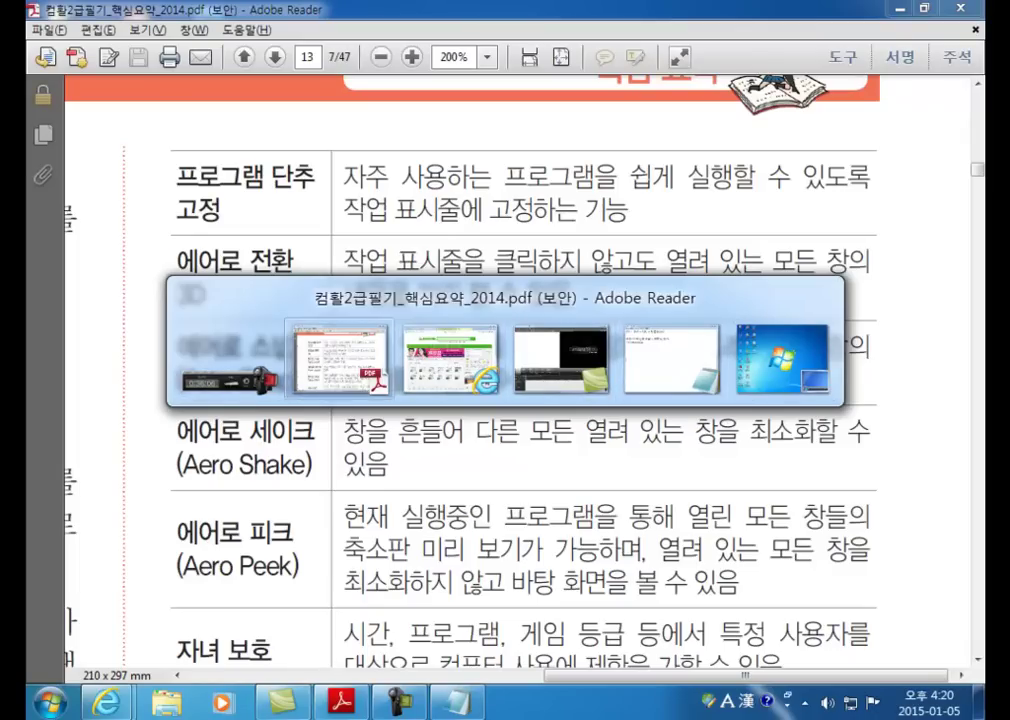
key(alt+Tab)
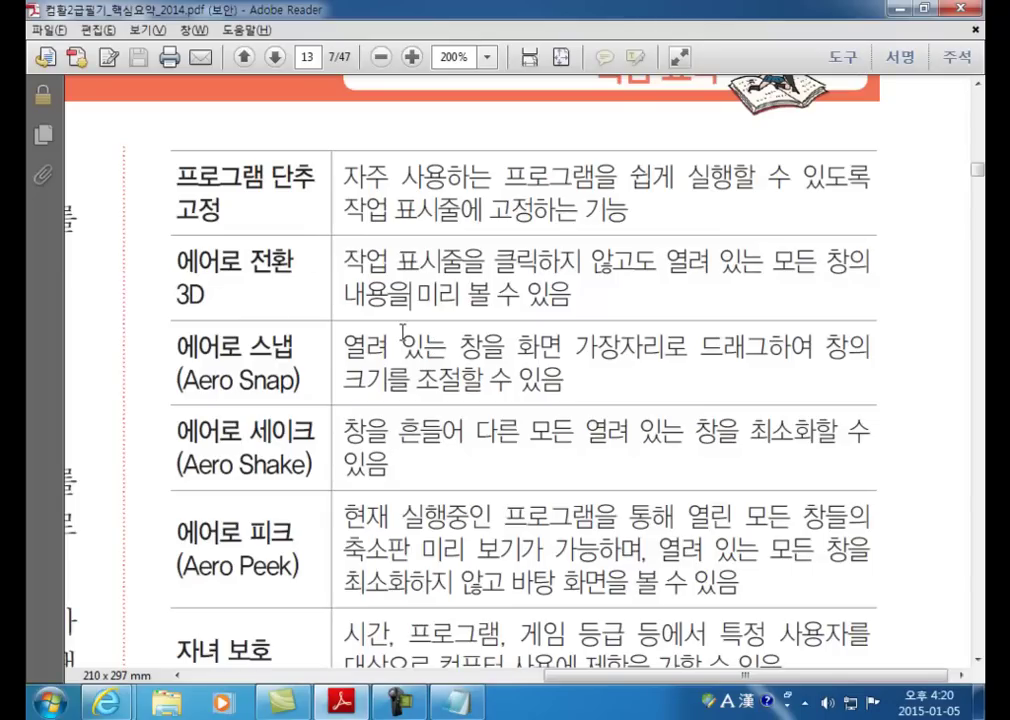
Step: Scroll the PDF to the 사용자 계정 컨트롤 row and switch to the Notepad shortcut notes
scroll(301, 531, down, 3)
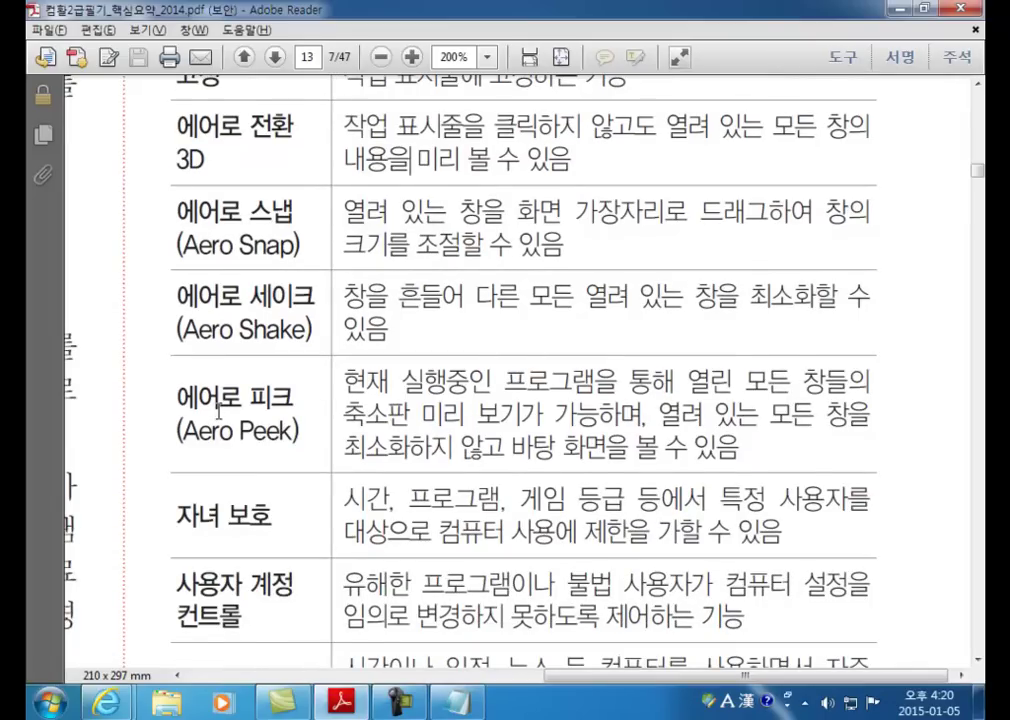
click(455, 702)
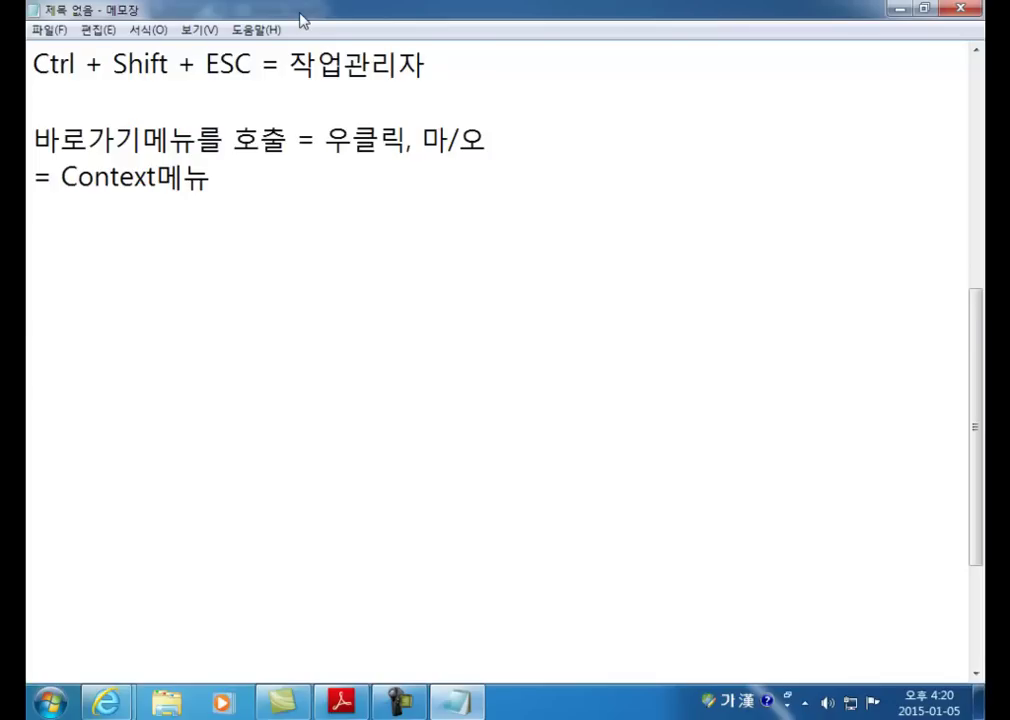
Step: Toggle Notepad between maximized and restored several times, then move it up and left
click(924, 9)
click(866, 78)
click(924, 9)
click(866, 78)
click(924, 9)
click(866, 78)
click(924, 9)
drag(528, 90, 470, 106)
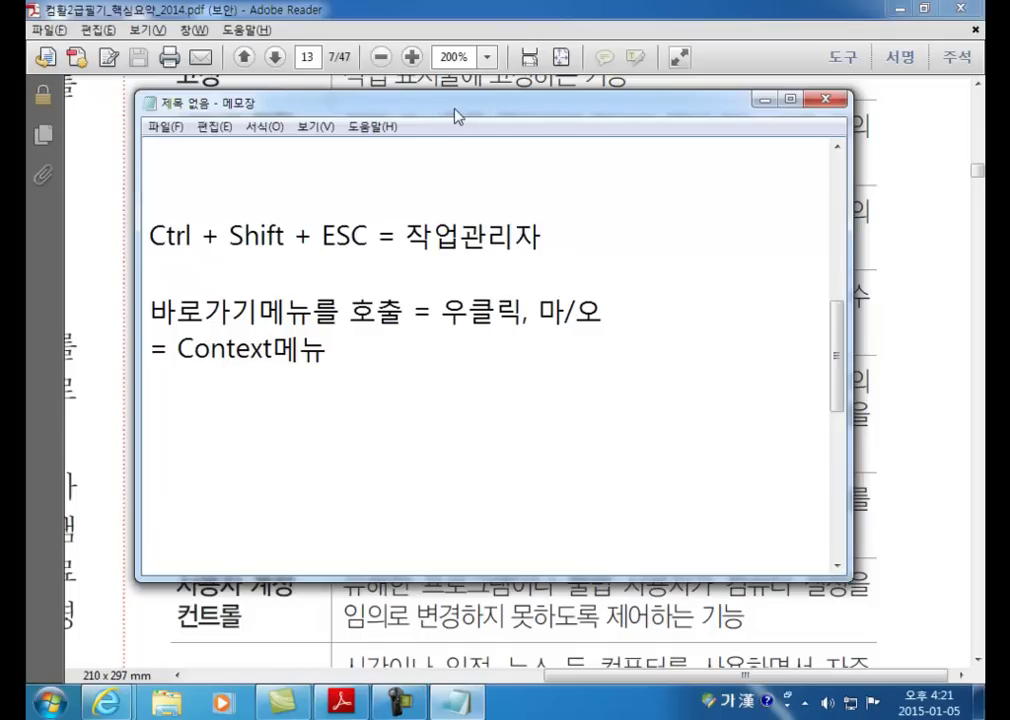
Step: Maximize Notepad by title-bar double-click and top-edge snap, then drag it back to a smaller window
double_click(455, 113)
double_click(458, 27)
drag(513, 101, 505, 8)
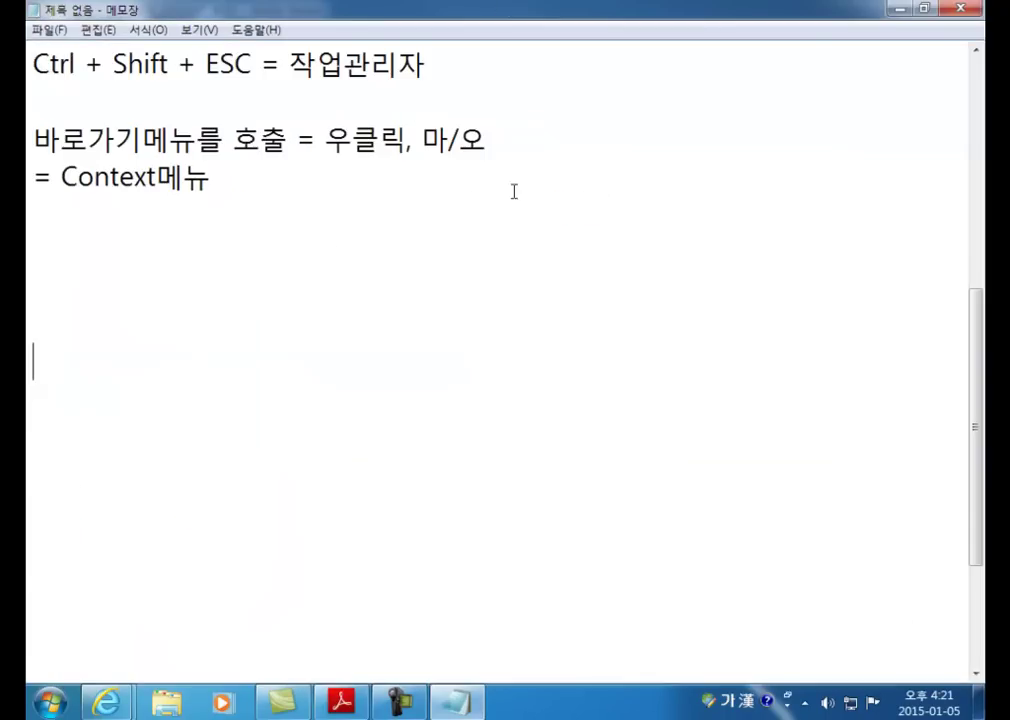
drag(397, 10, 417, 142)
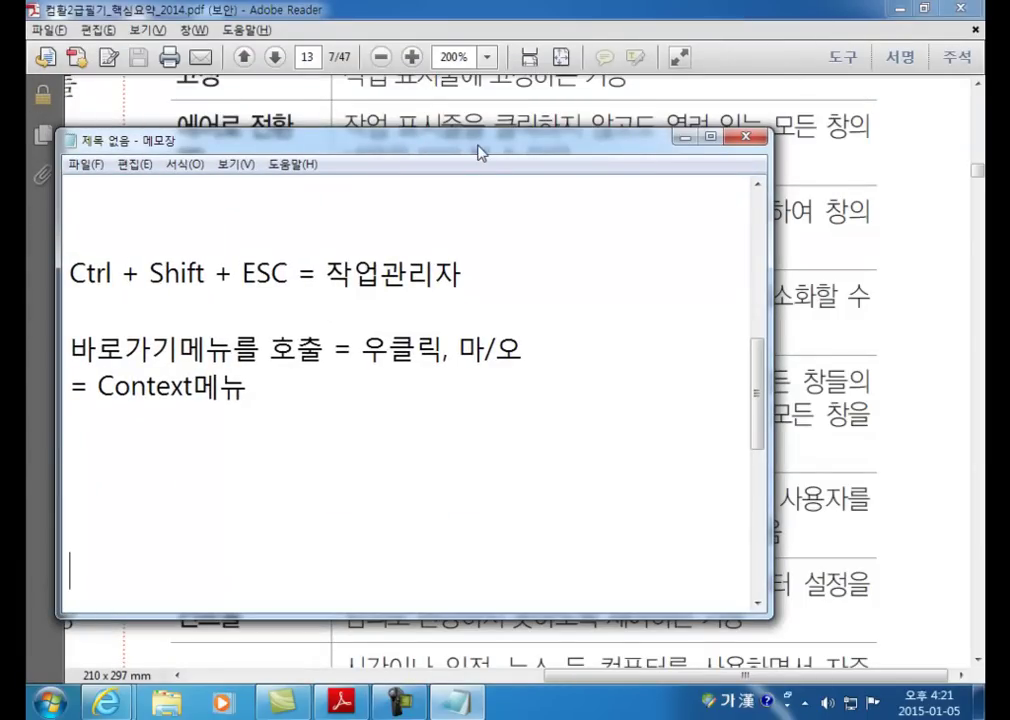
Step: Snap Notepad to the left half, unsnap and minimize it, then float it over the PDF's centre
drag(479, 152, 284, 152)
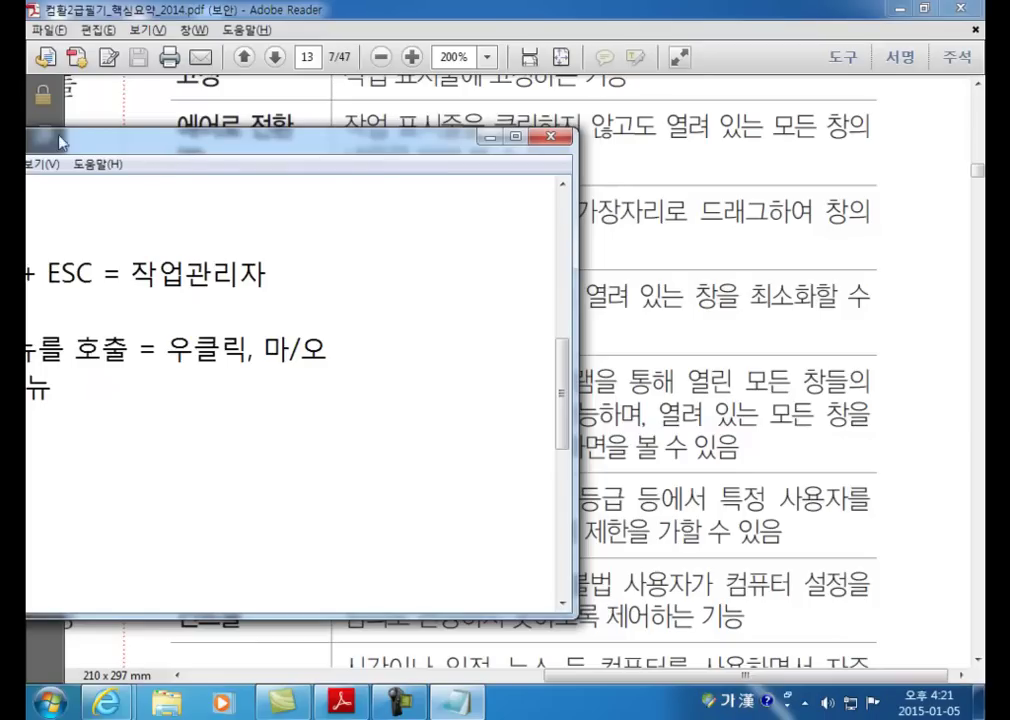
drag(219, 142, 28, 142)
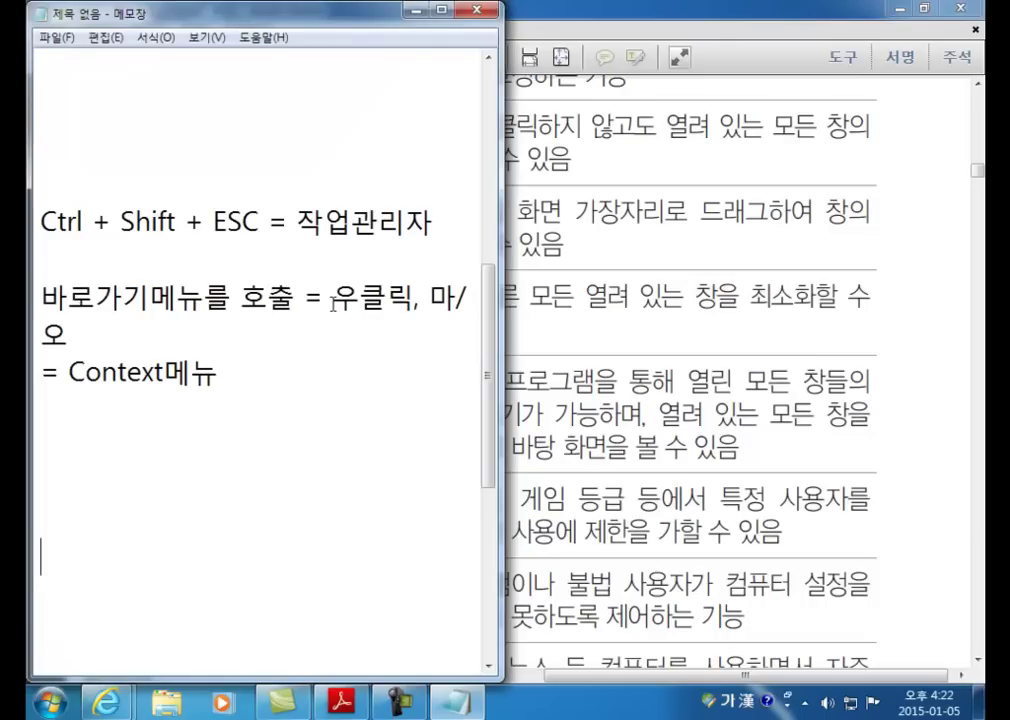
drag(325, 12, 719, 128)
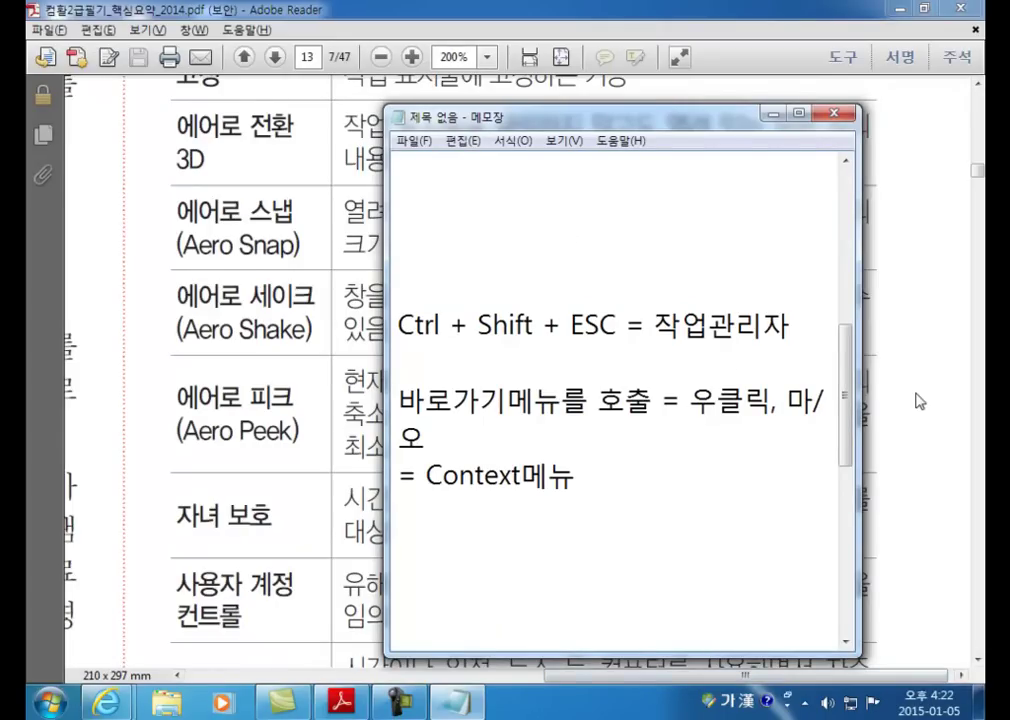
mouse_move(474, 112)
mouse_down()
mouse_move(906, 148)
mouse_move(439, 142)
mouse_move(470, 135)
mouse_up()
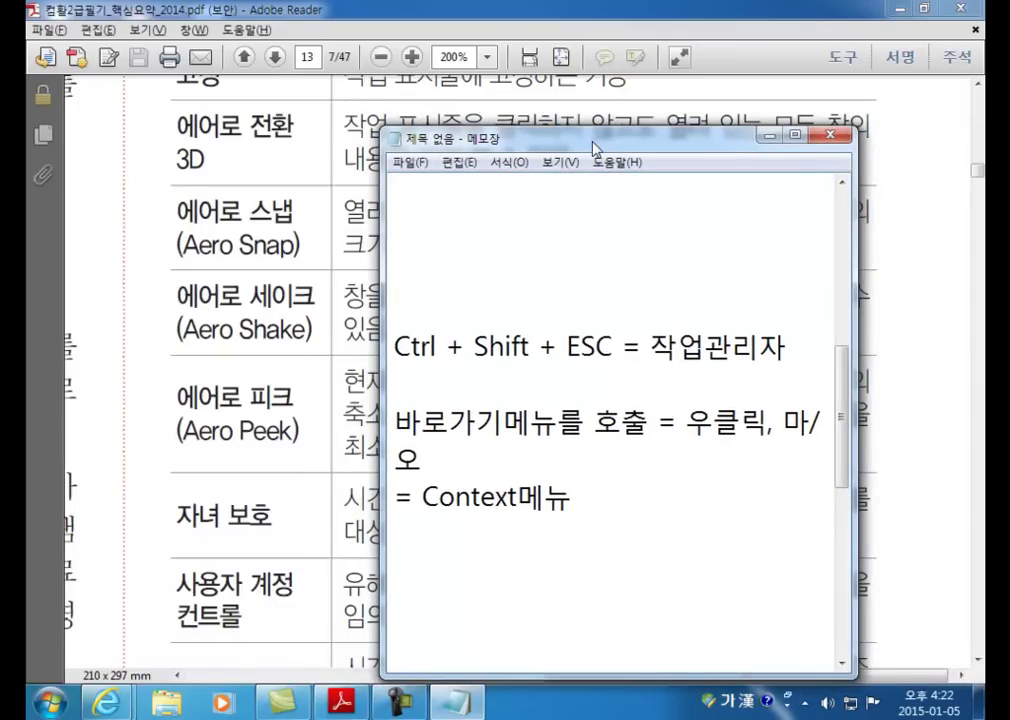
key(super+Down)
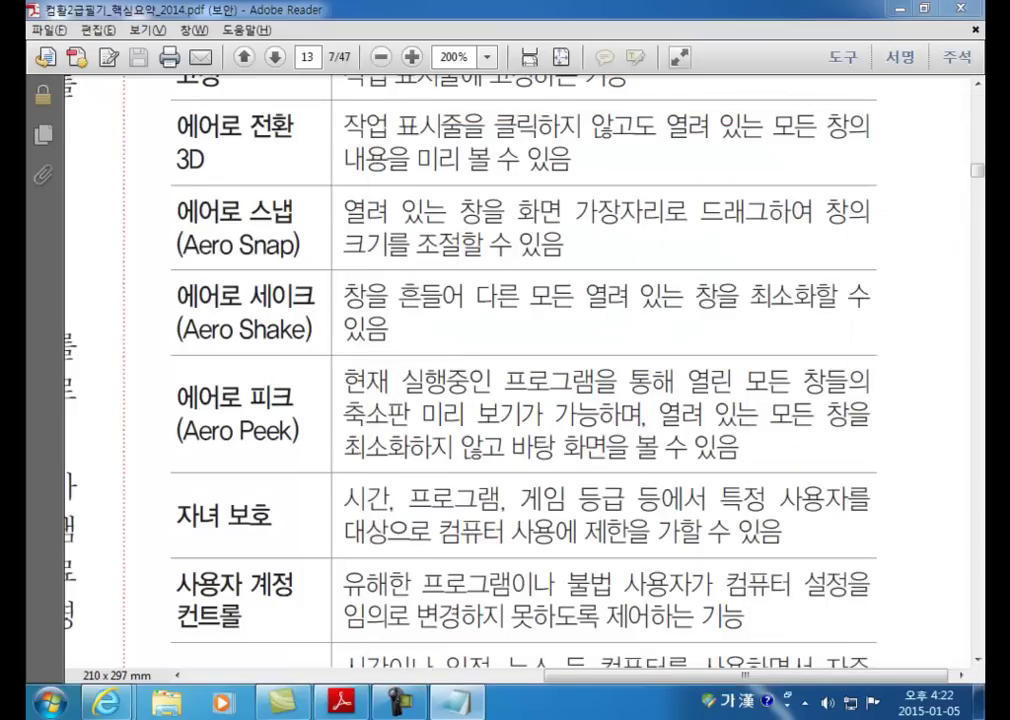
drag(1000, 50, 555, 58)
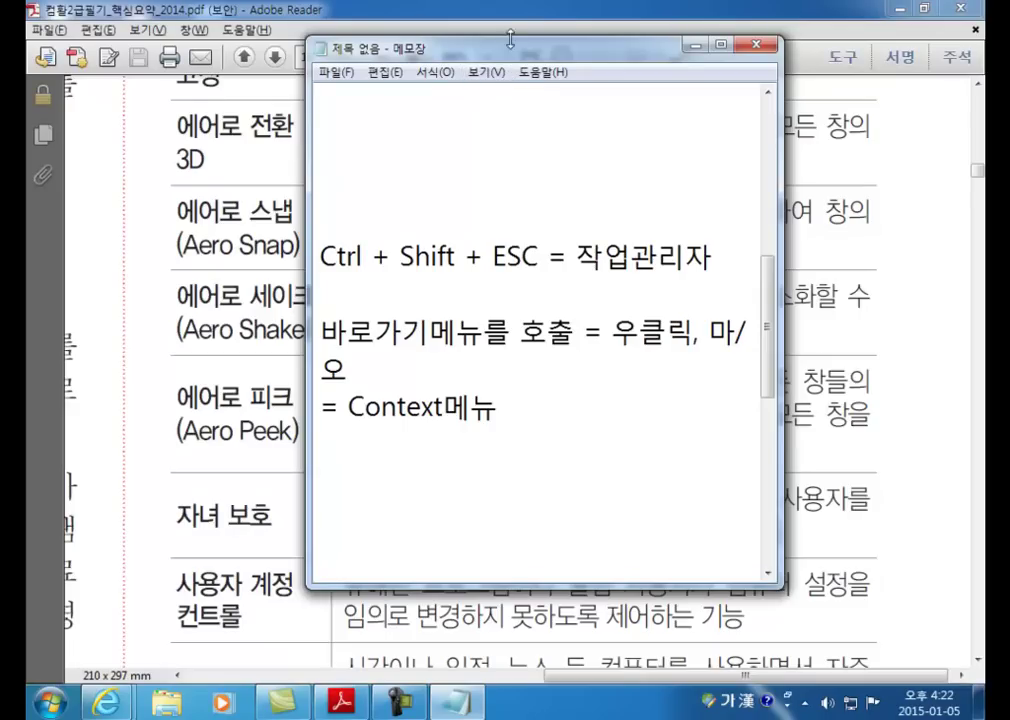
Step: Detach the NAVER tab into its own IE window, snap it left, and bring 디지털서당 forward
mouse_move(130, 710)
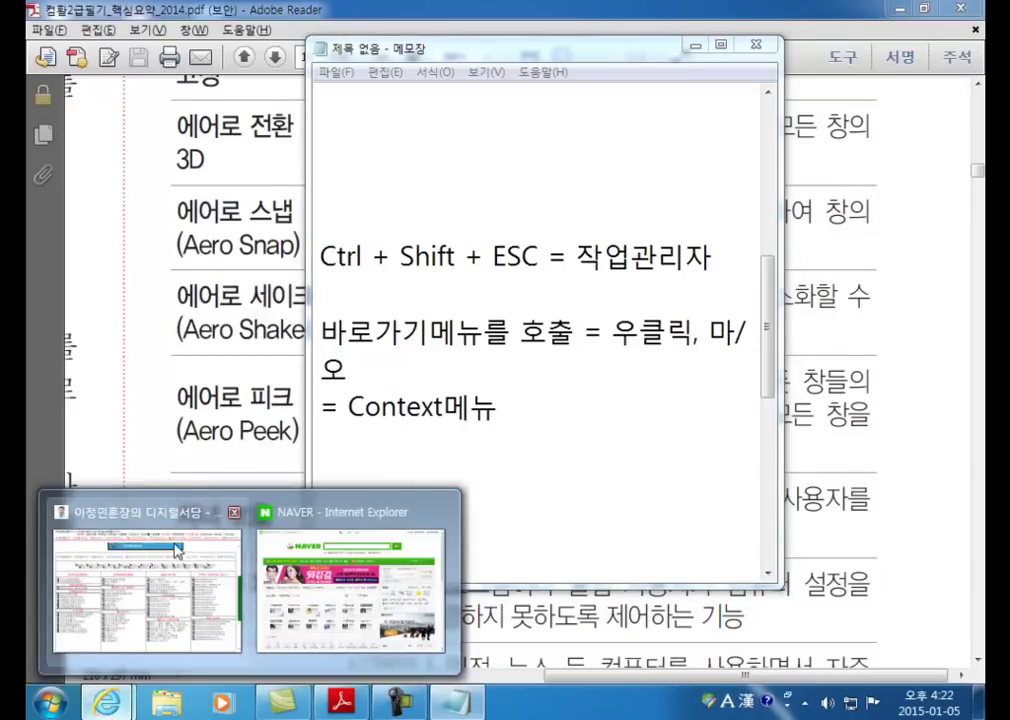
click(185, 565)
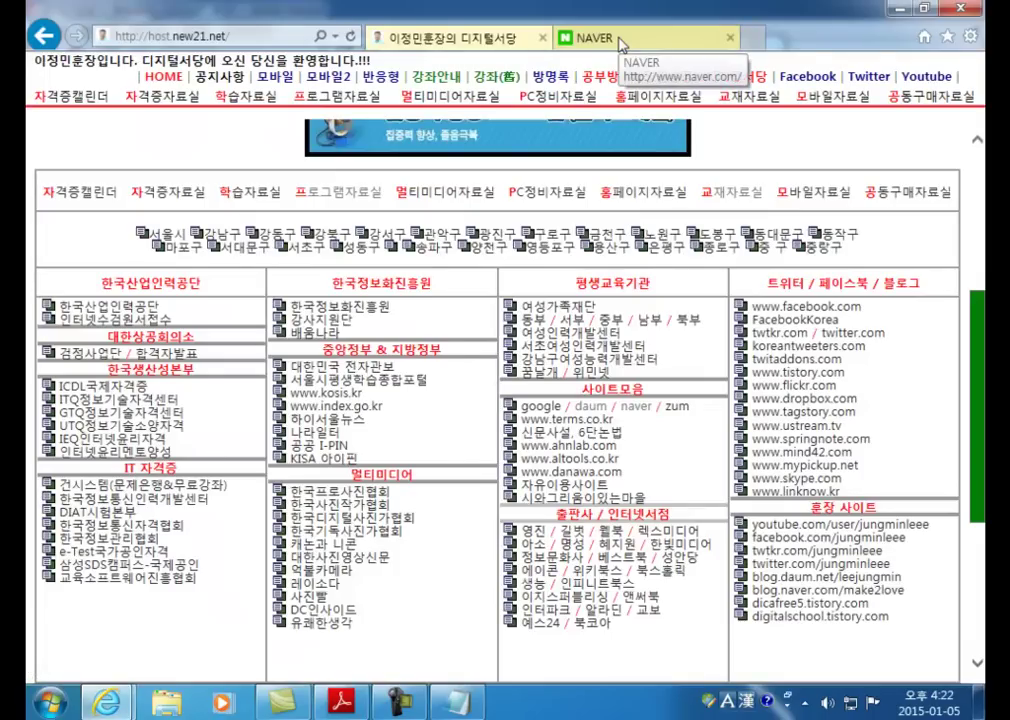
click(590, 37)
drag(647, 41, 598, 296)
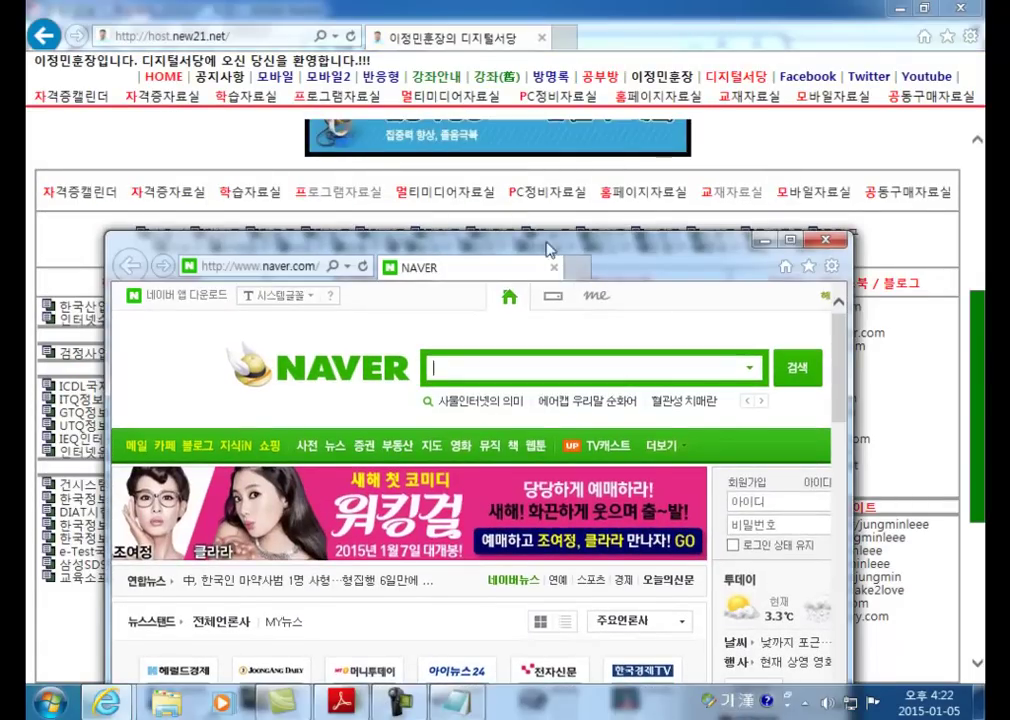
drag(399, 238, 28, 200)
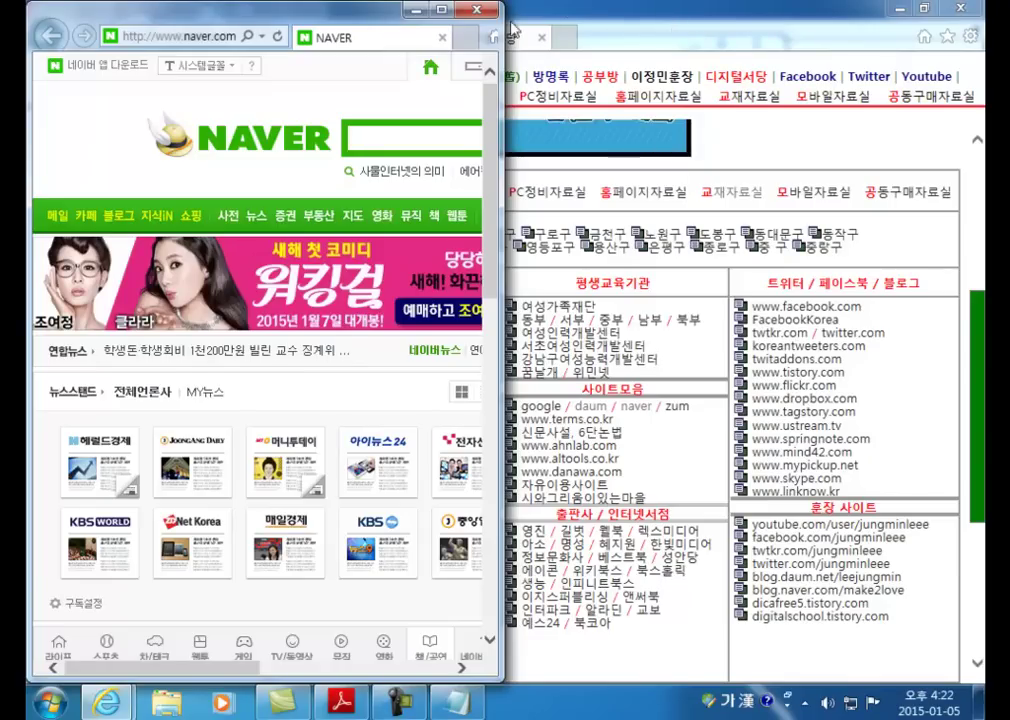
click(540, 75)
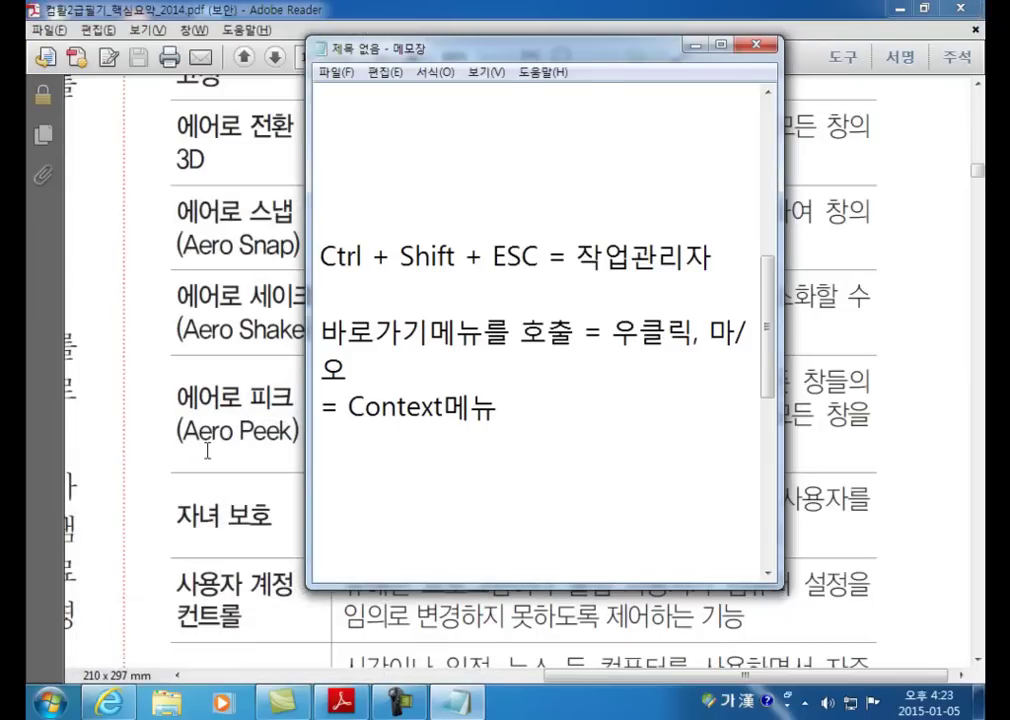
Step: Alternate between the PDF and Notepad, then Aero Shake Notepad to minimize all other windows
click(195, 440)
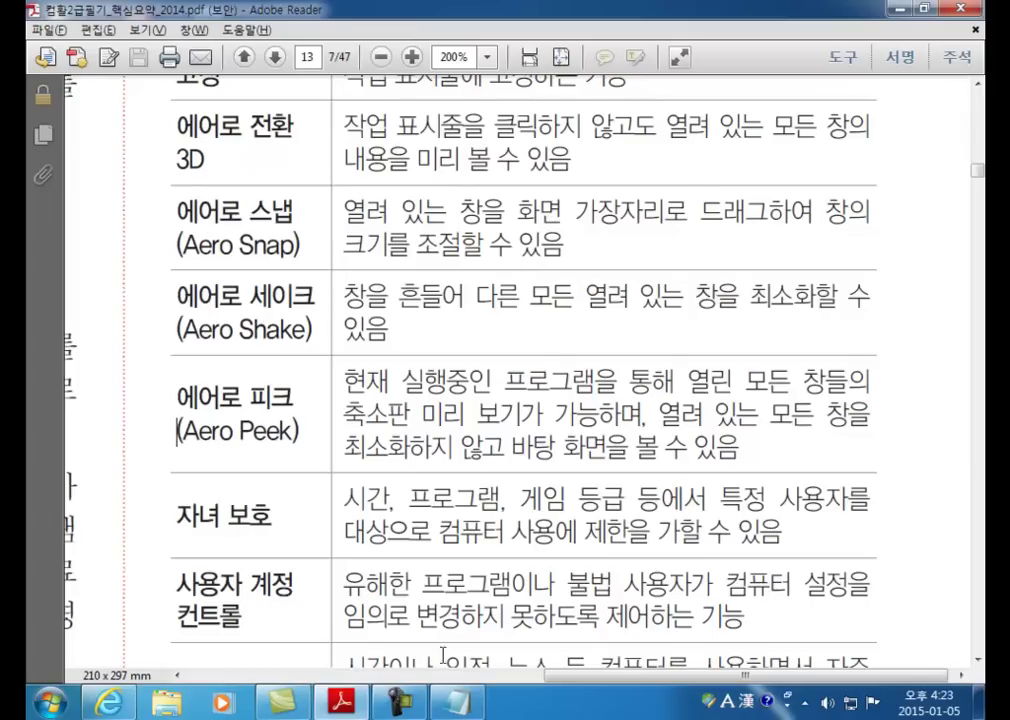
key(alt+Tab)
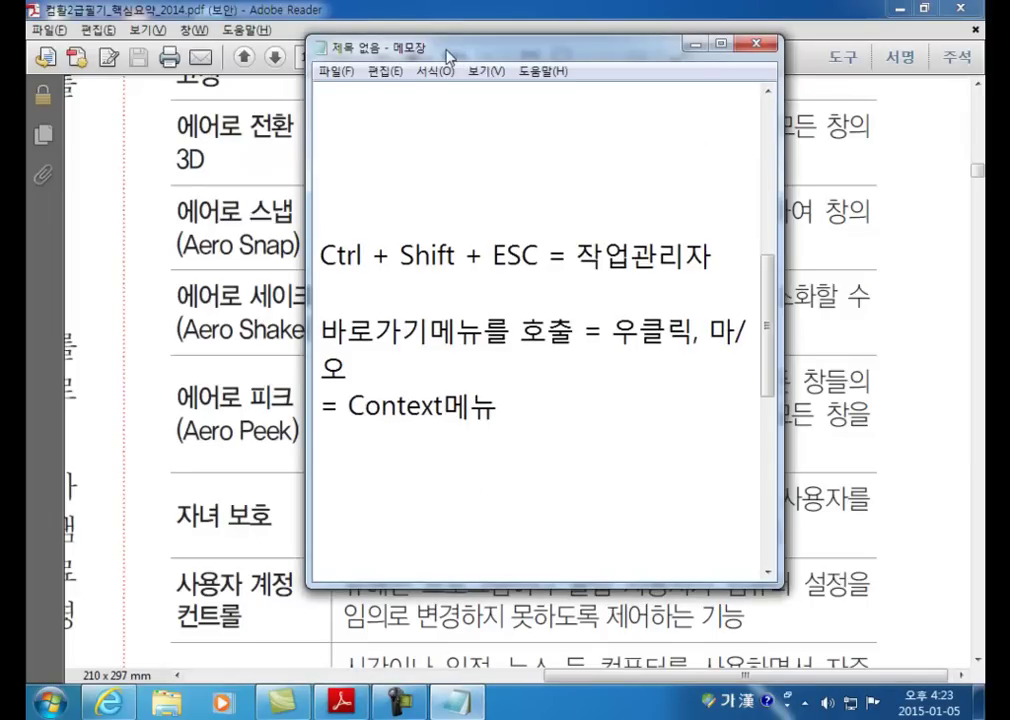
drag(461, 57, 618, 104)
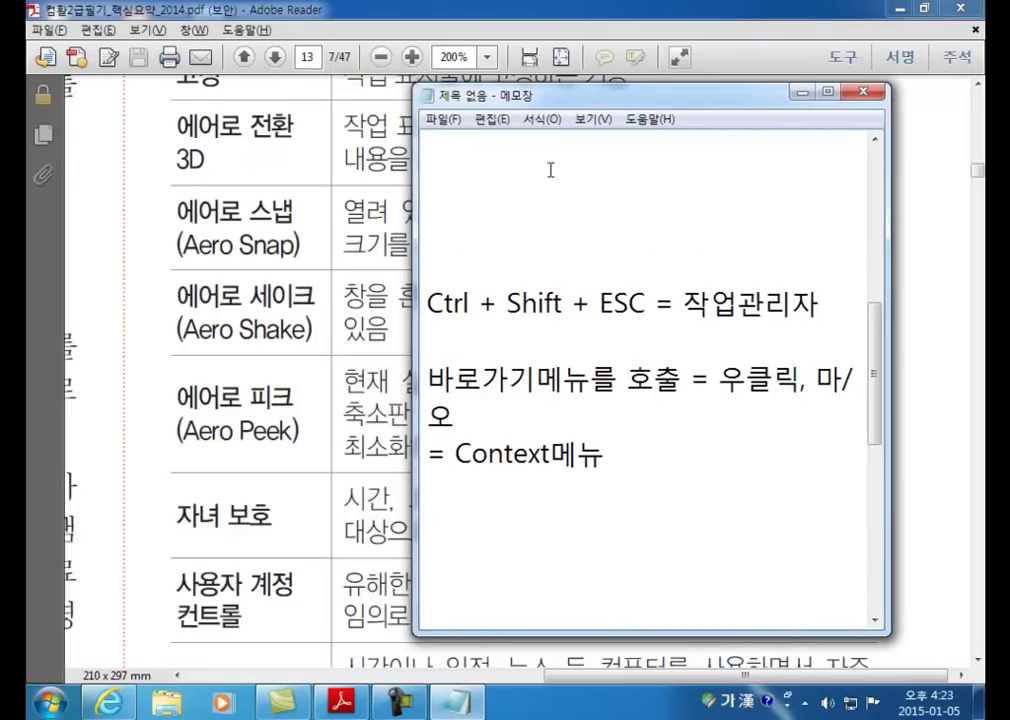
click(250, 233)
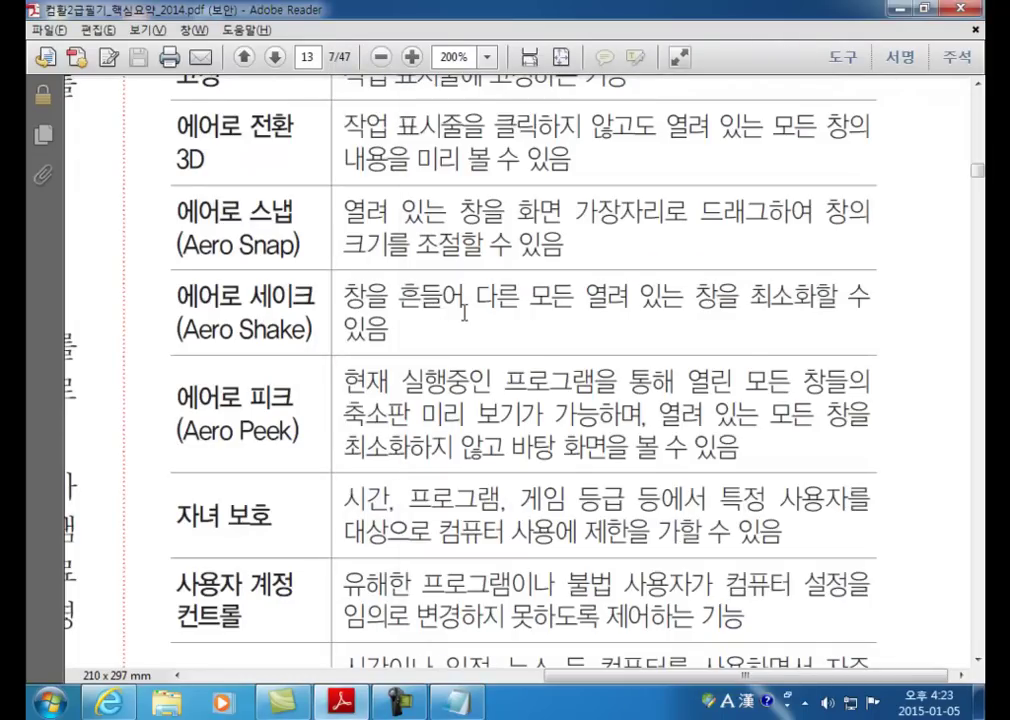
key(alt+Tab)
drag(560, 97, 418, 85)
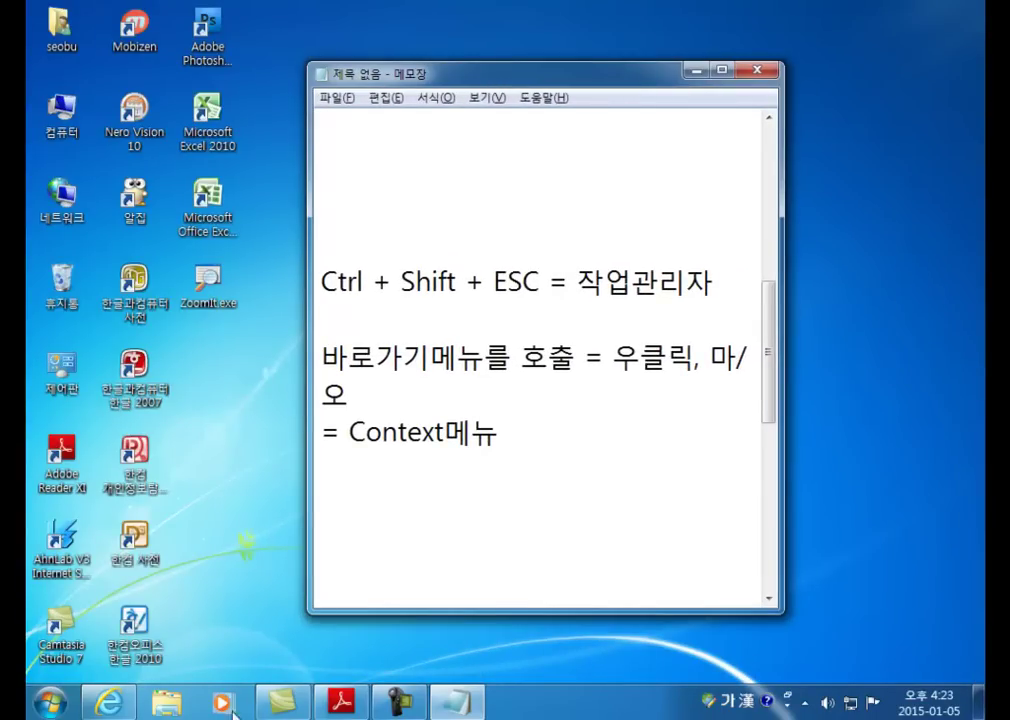
Step: Restore windows from the taskbar, switching through IE, the library, Camtasia, Adobe Reader and Notepad
click(140, 712)
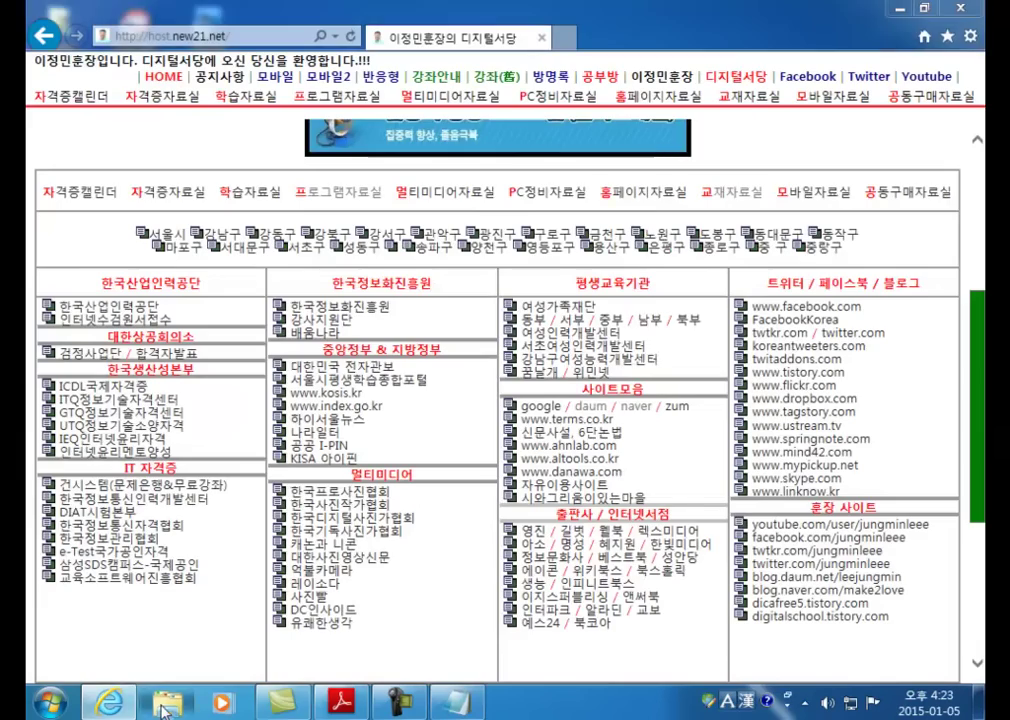
click(166, 703)
click(282, 703)
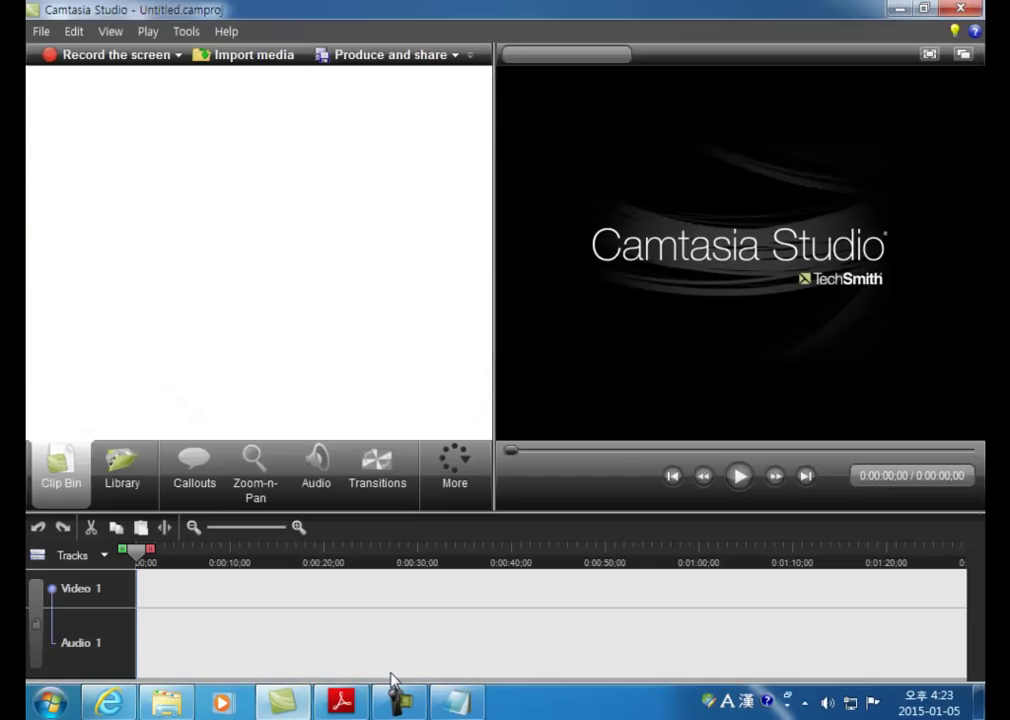
click(345, 703)
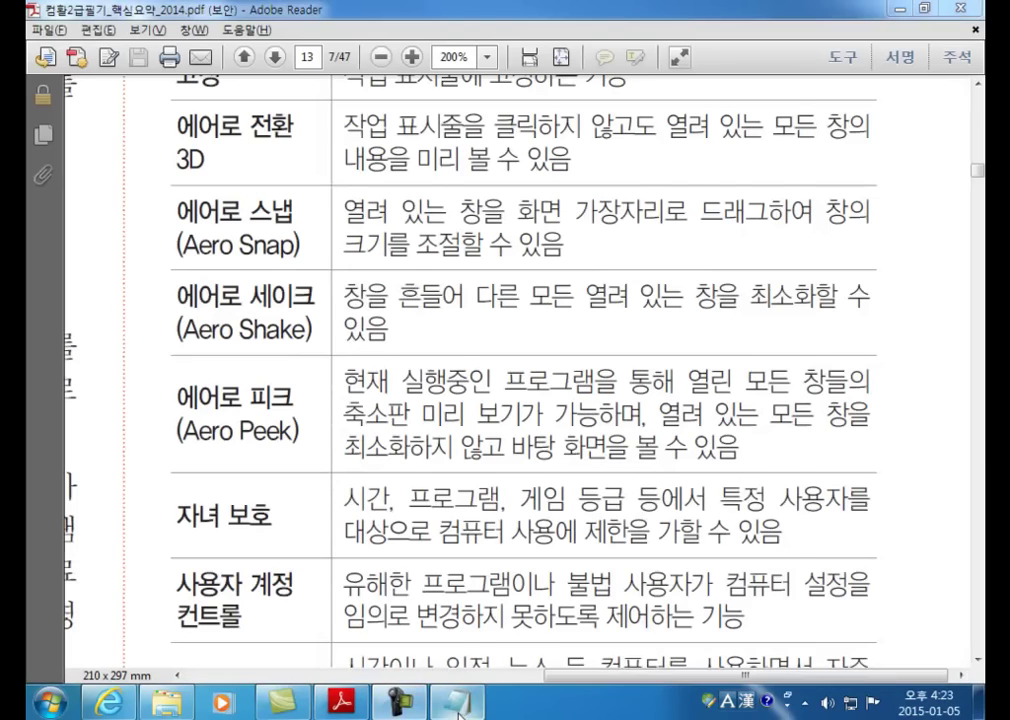
click(455, 712)
drag(500, 84, 480, 68)
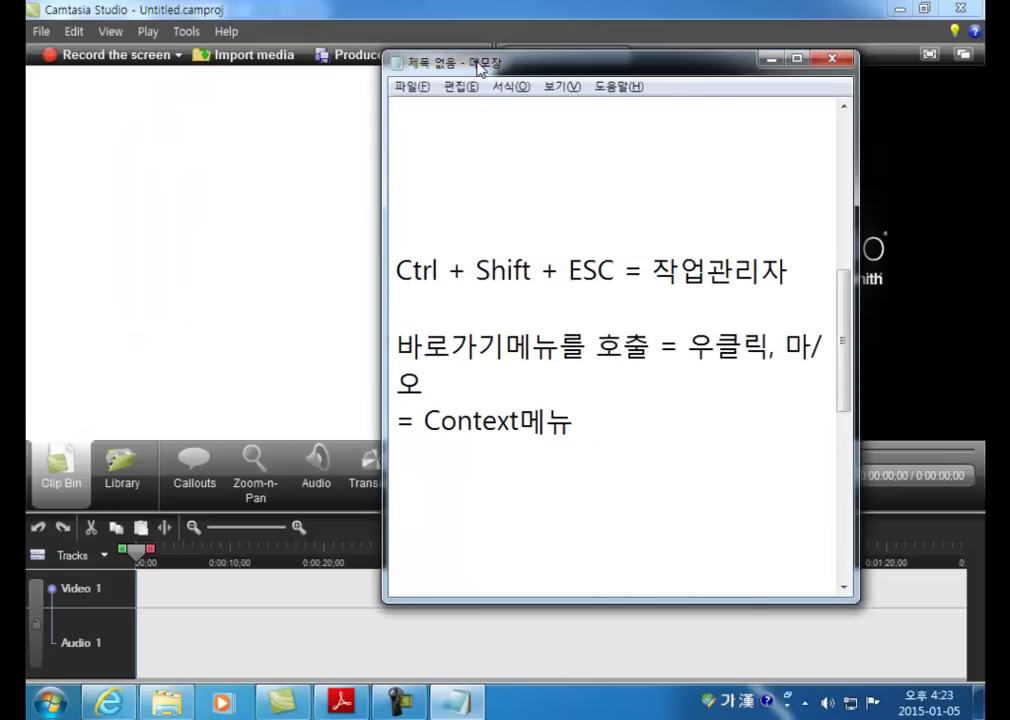
Step: Alt+Tab between Adobe Reader and Notepad, then show and dismiss Notepad's jump list
key(alt+Tab)
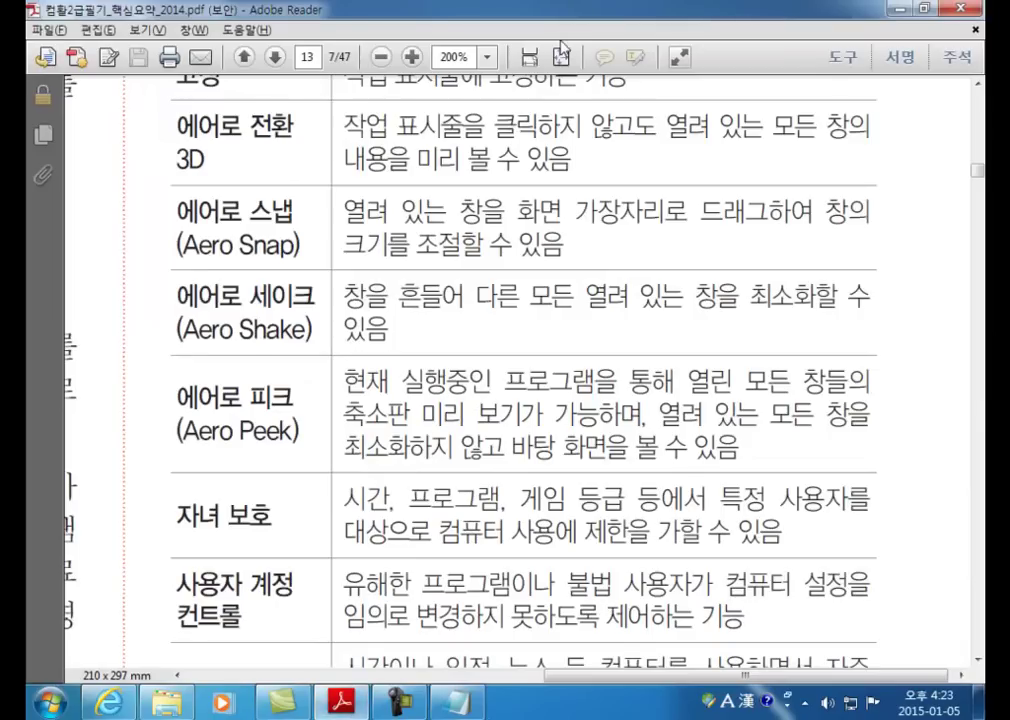
key(alt+Tab)
drag(522, 70, 461, 20)
key(alt+Tab)
key(alt+Tab)
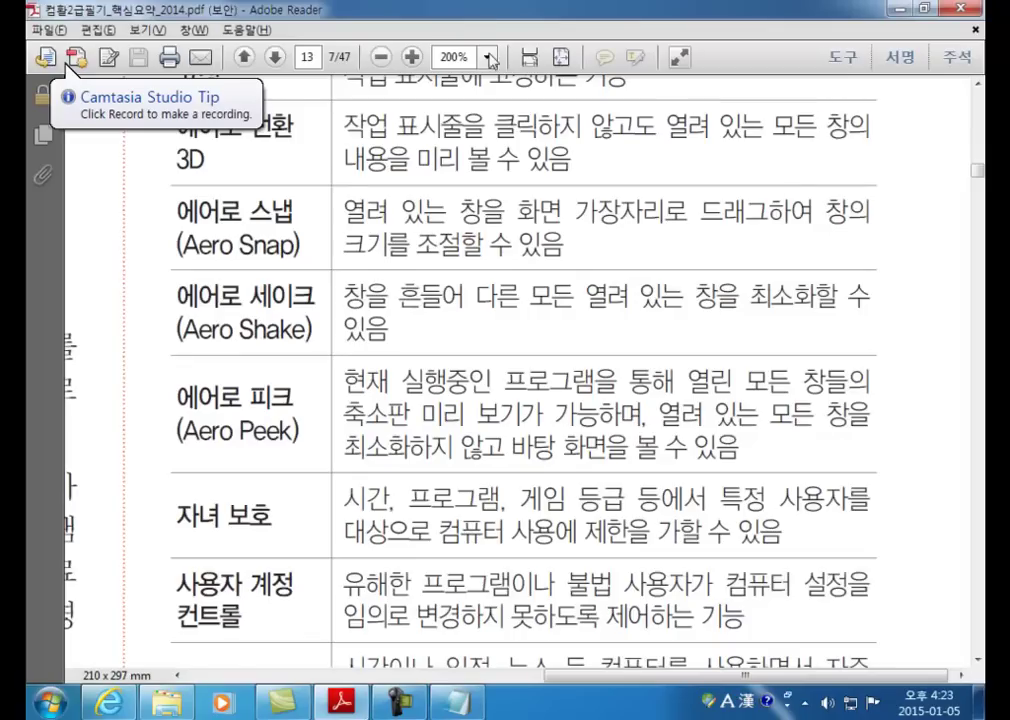
right_click(444, 711)
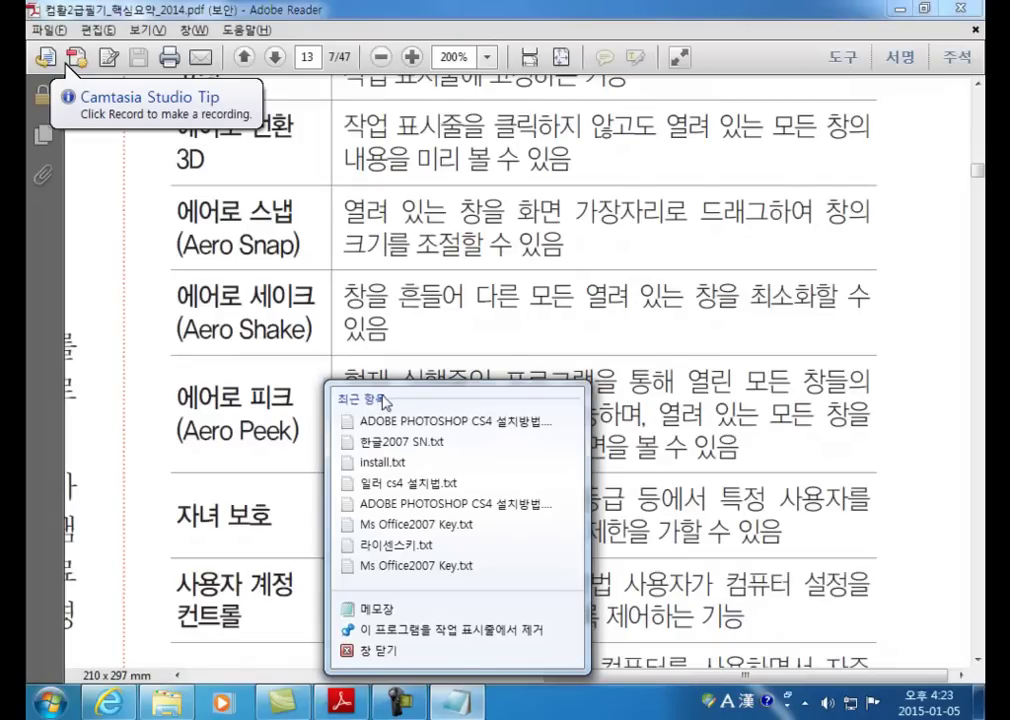
key(Escape)
Step: Widen and resize the Notepad window, then snap it to the left half of the screen
click(446, 711)
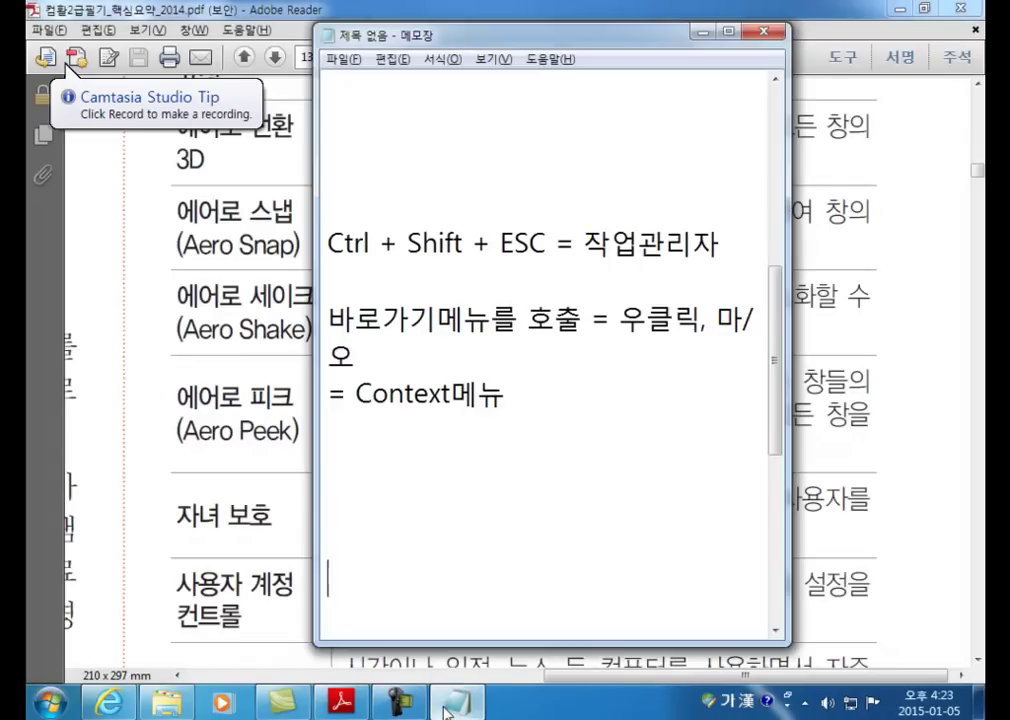
drag(317, 115, 169, 115)
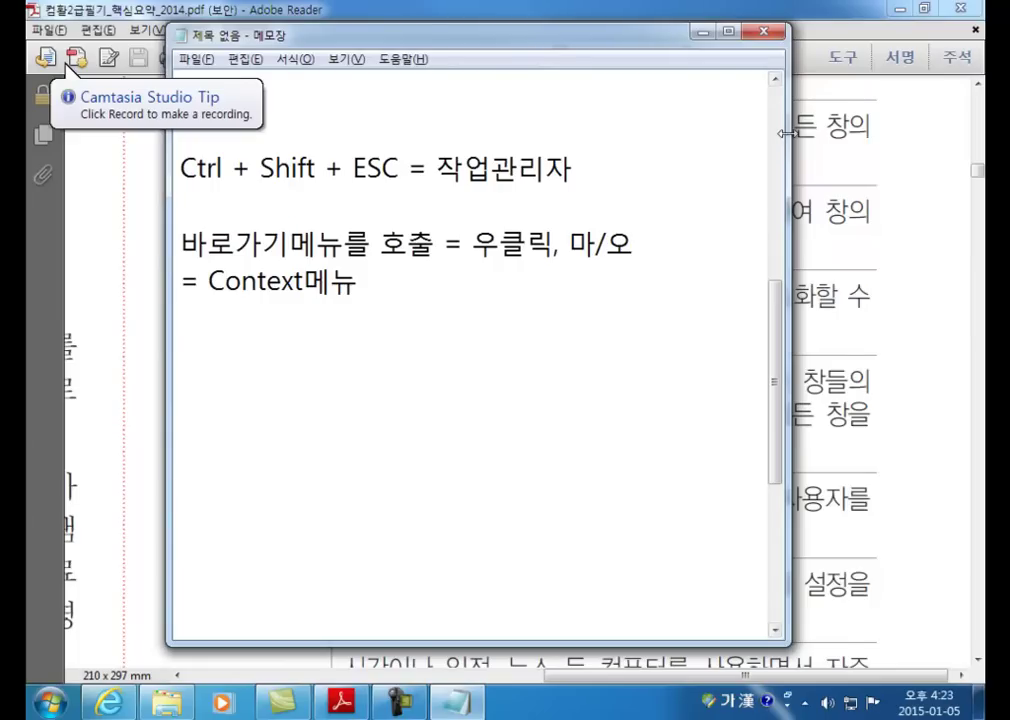
drag(783, 140, 838, 140)
drag(522, 25, 449, 2)
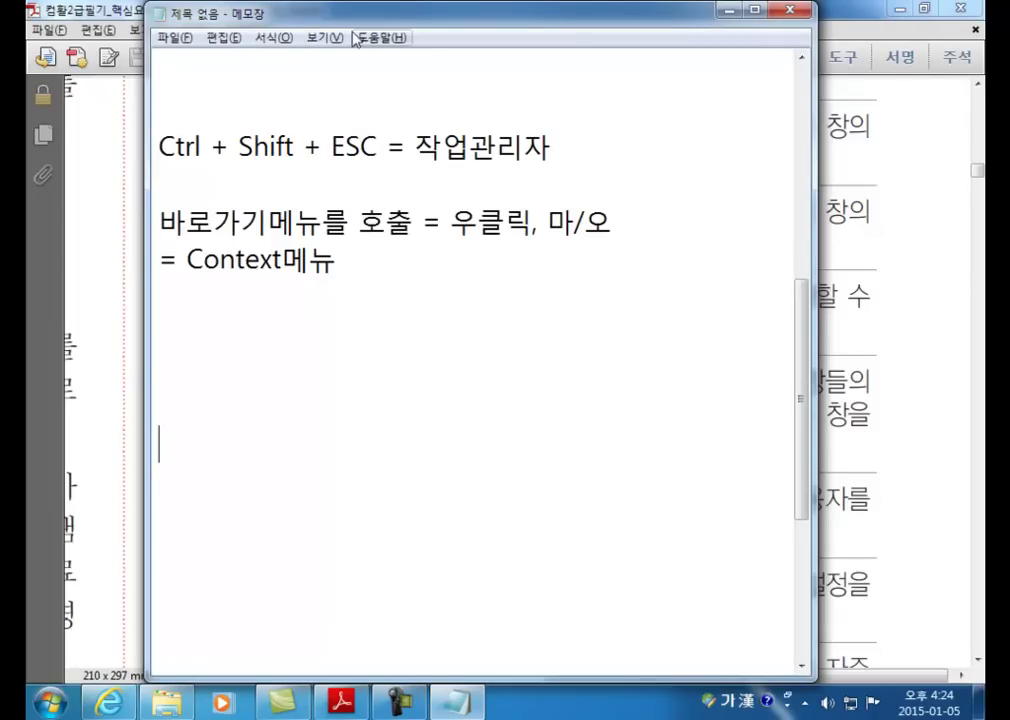
drag(354, 22, 33, 118)
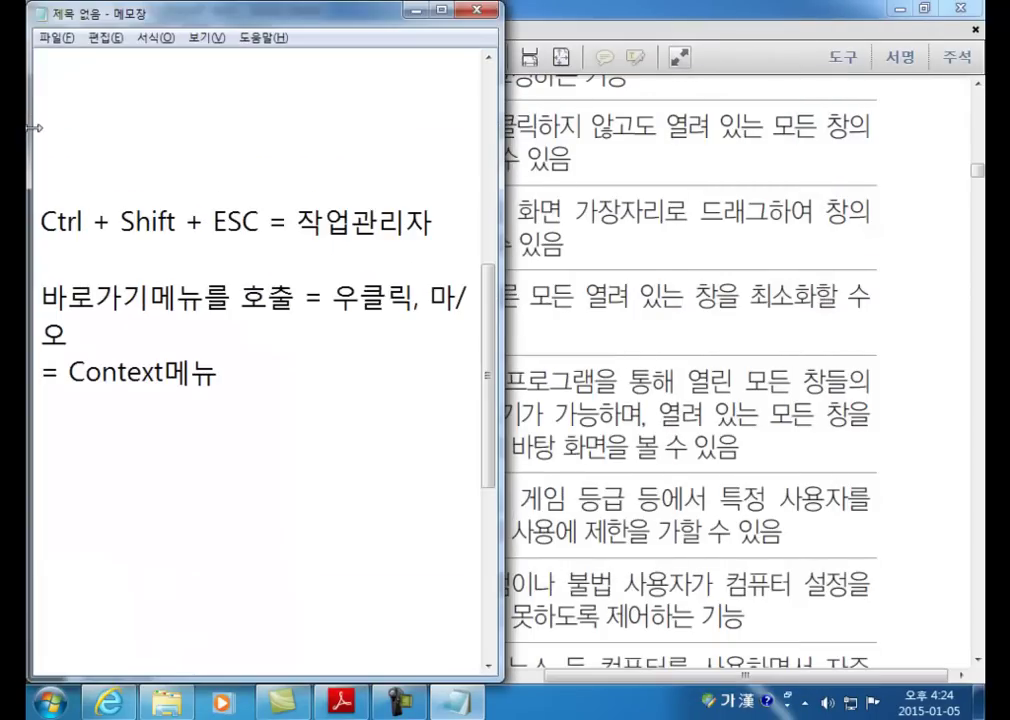
Step: Switch between Adobe Reader and Notepad, ending with the Aero table PDF on page 7 in front
click(729, 315)
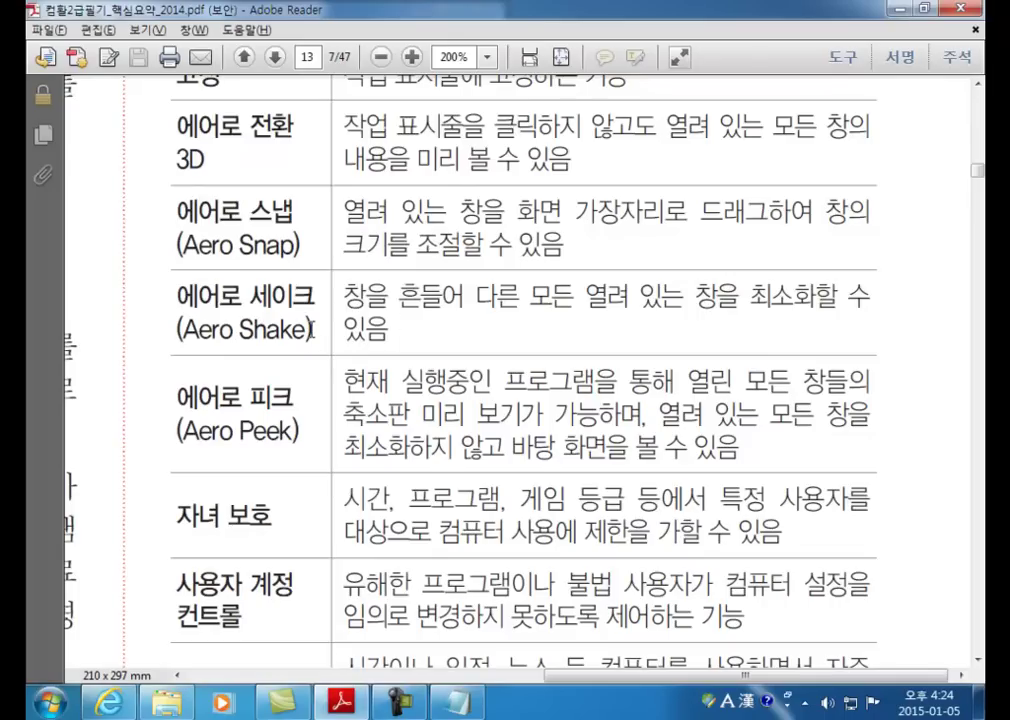
key(alt+Tab)
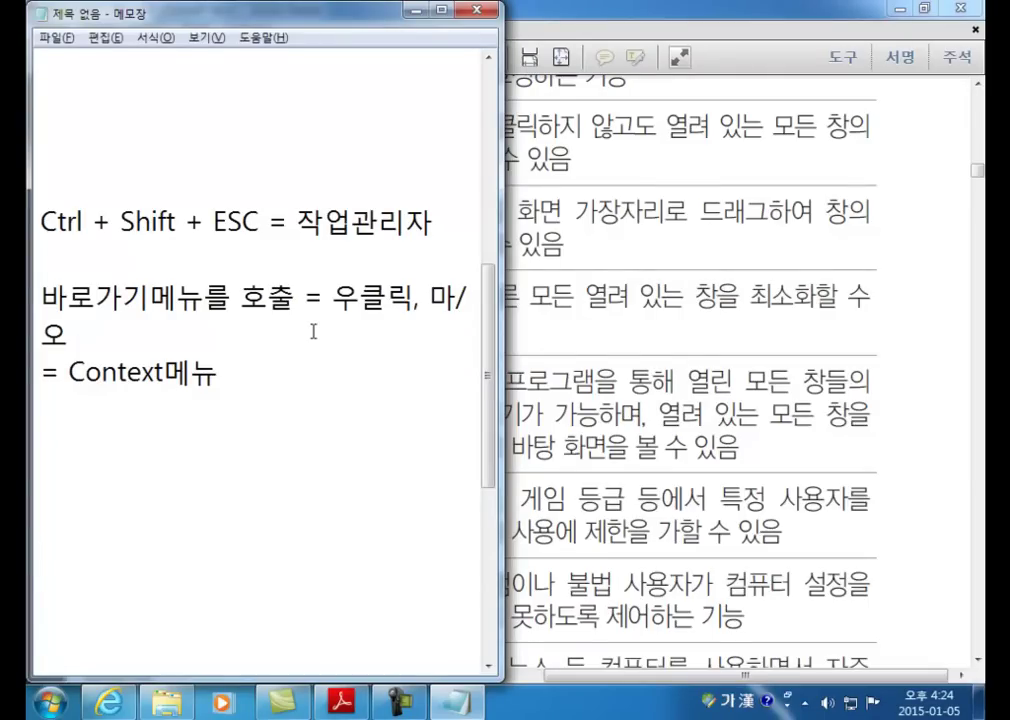
click(706, 390)
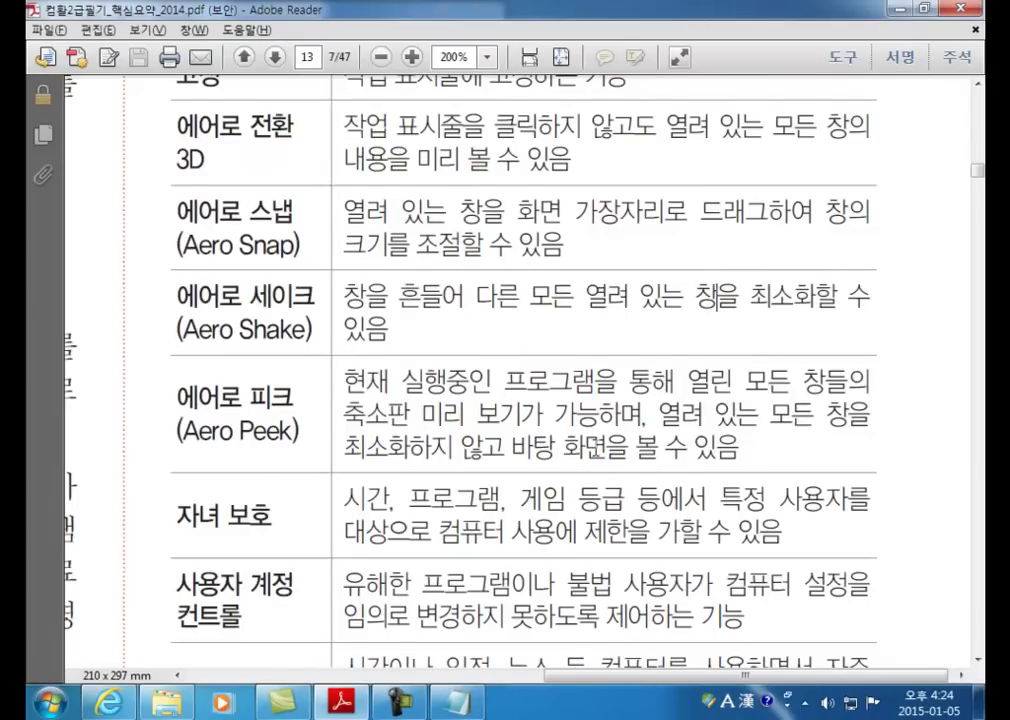
mouse_move(120, 690)
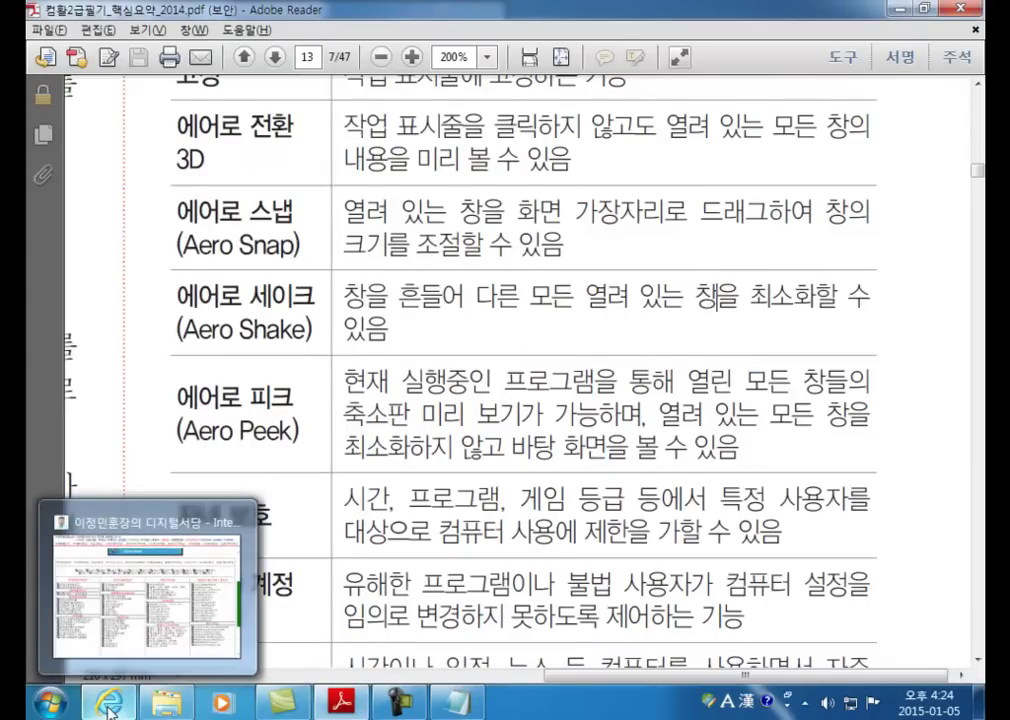
mouse_move(341, 700)
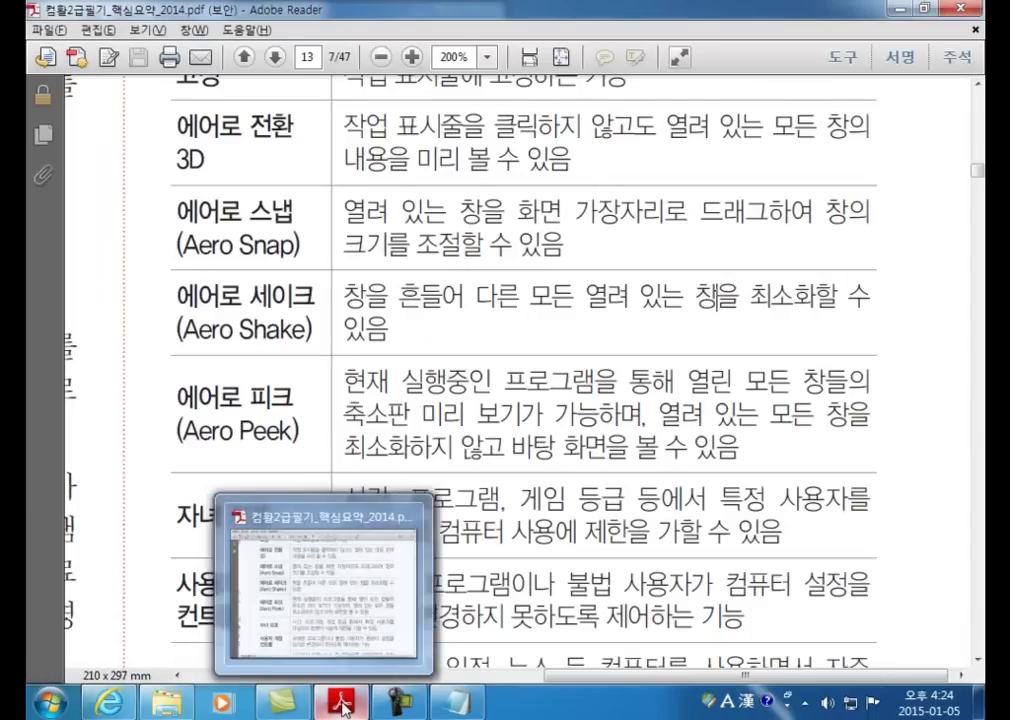
mouse_move(471, 715)
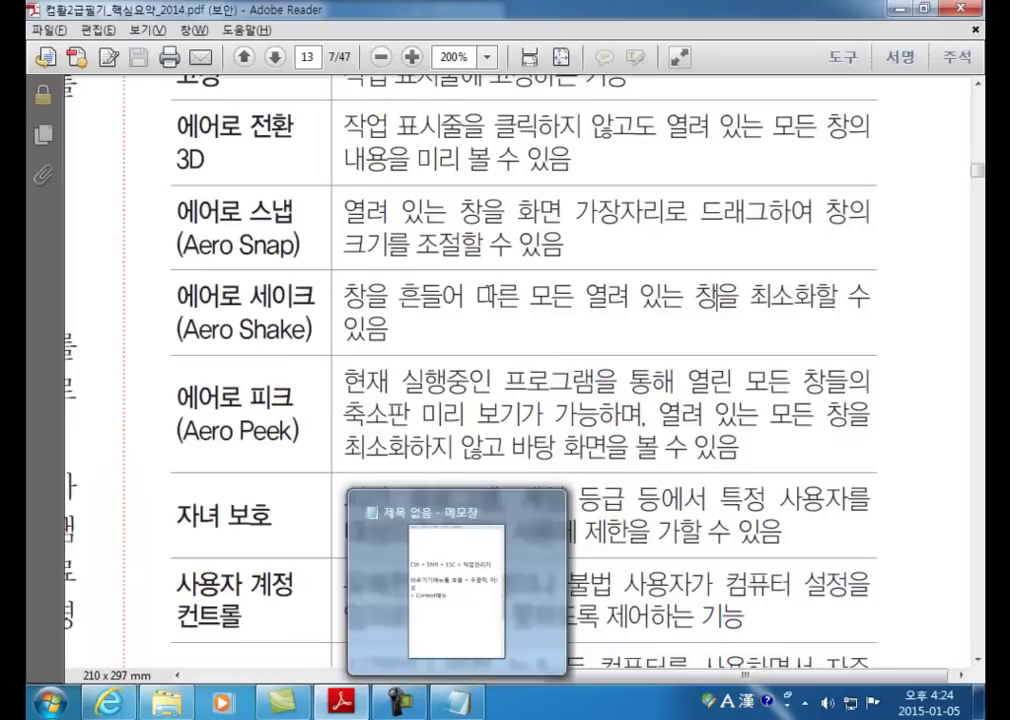
click(690, 310)
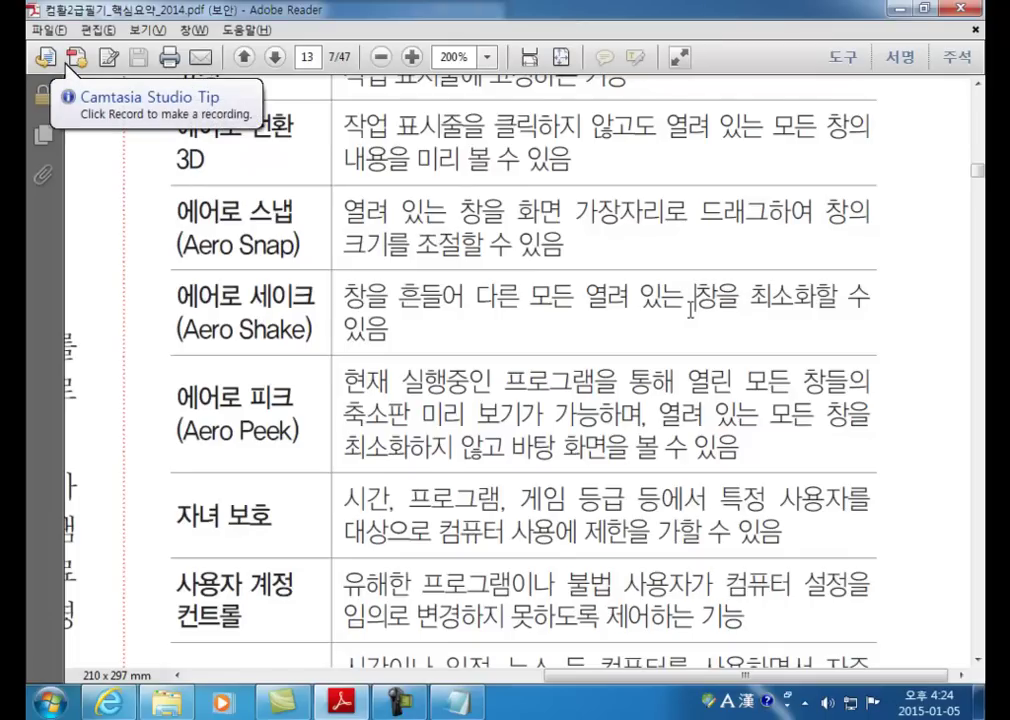
click(690, 310)
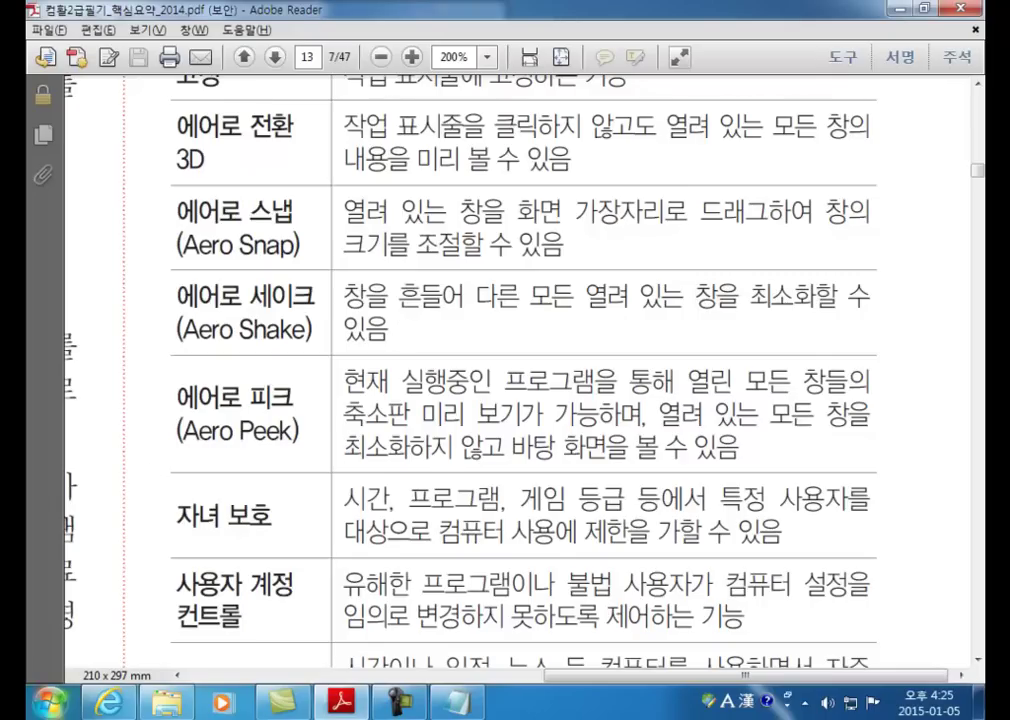
Step: Open All Programs, show the desktop with Win+D, then Ctrl+scroll to enlarge the desktop icons
click(45, 710)
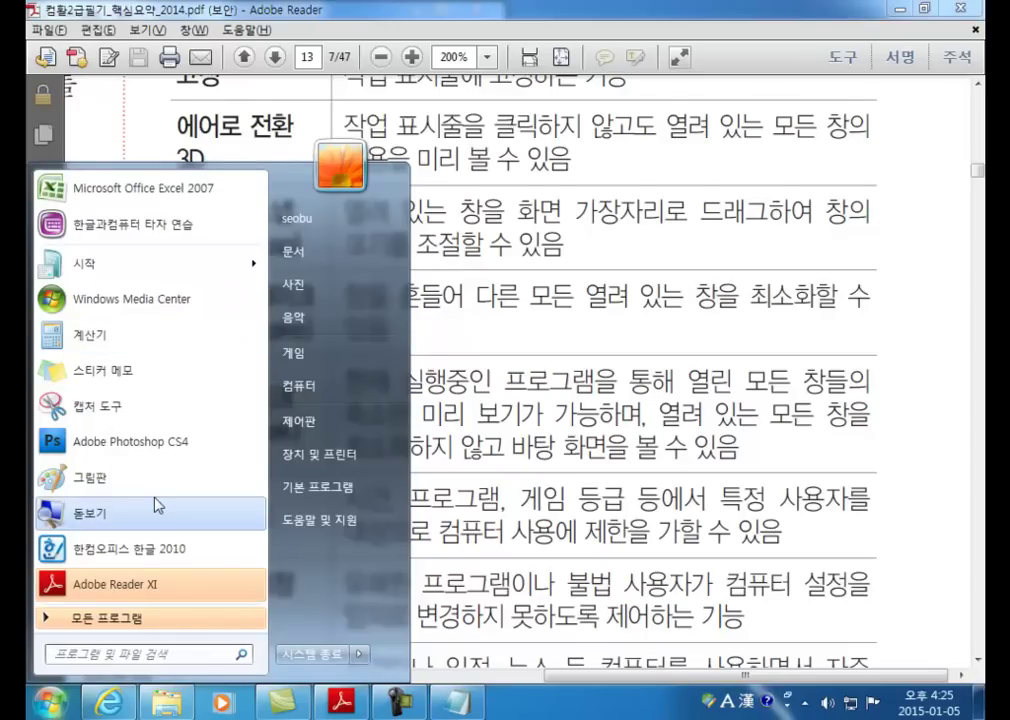
click(127, 618)
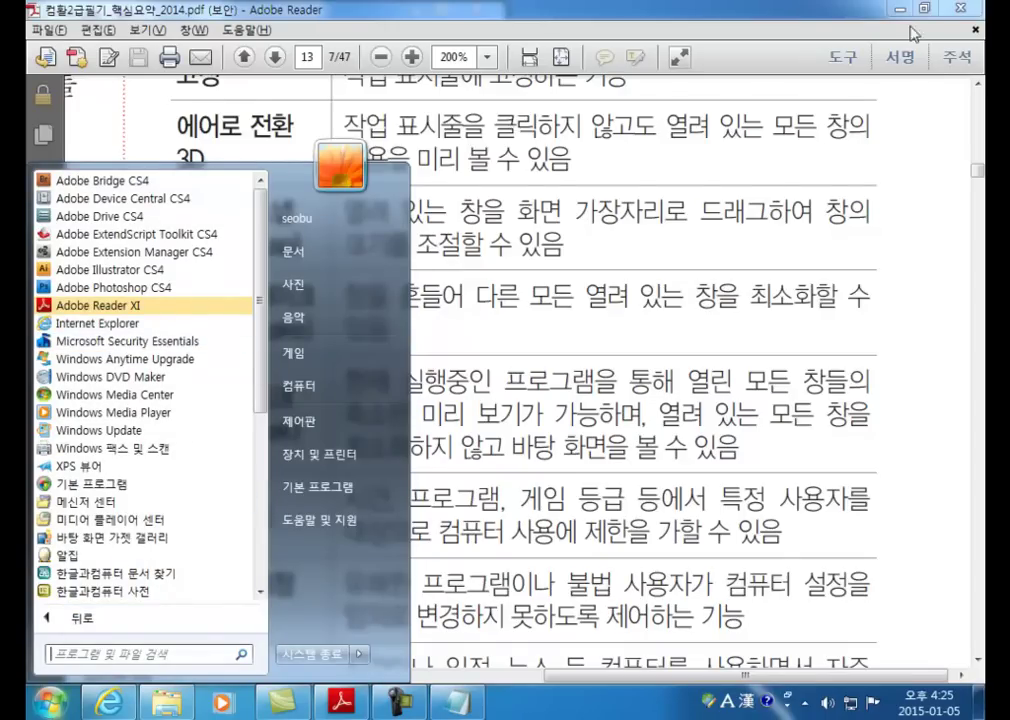
key(super+d)
drag(290, 72, 471, 236)
ctrl+scroll(407, 342, up, 5)
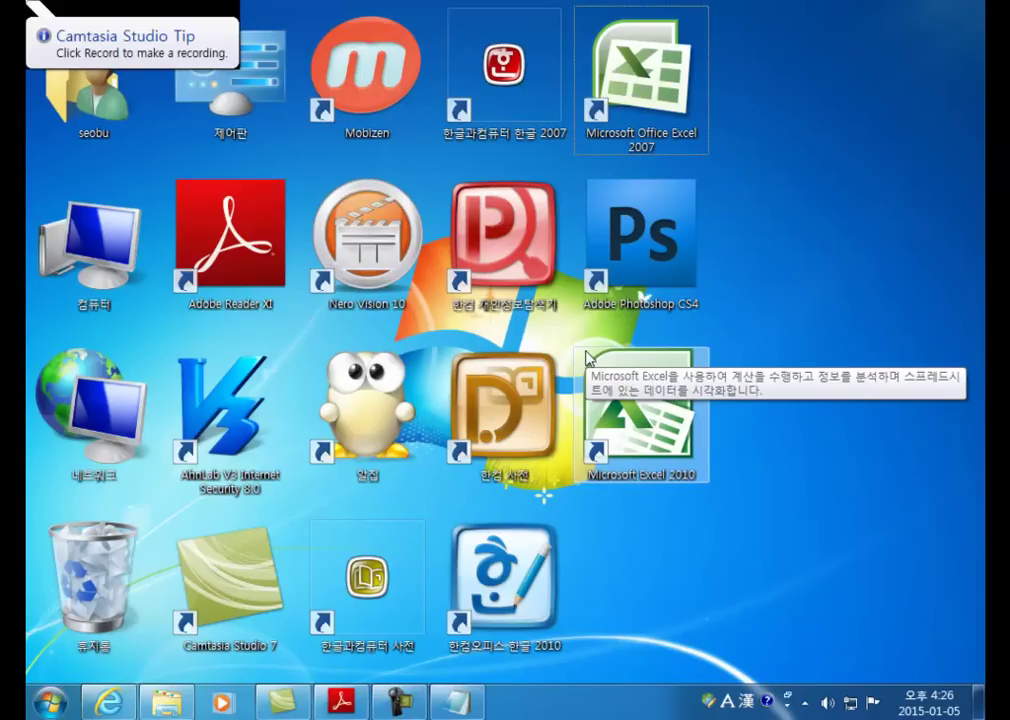
Step: Restore Notepad, delete the stray Korean characters and switch input to English
click(455, 702)
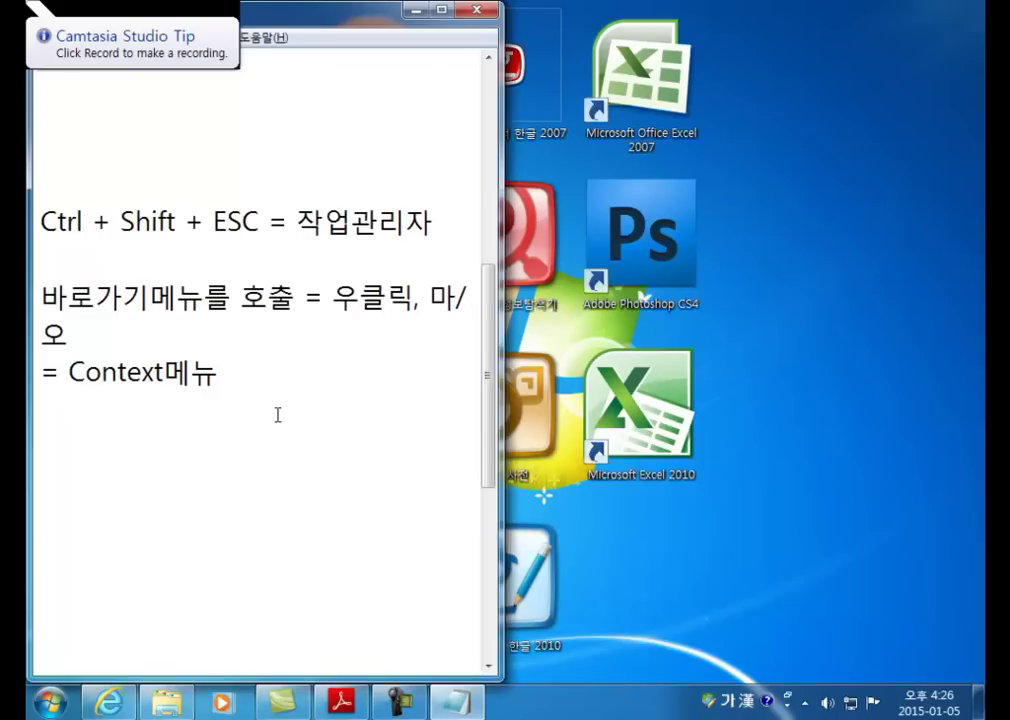
scroll(269, 357, down, 5)
key(Up)
key(Up)
key(Up)
key(Up)
key(Up)
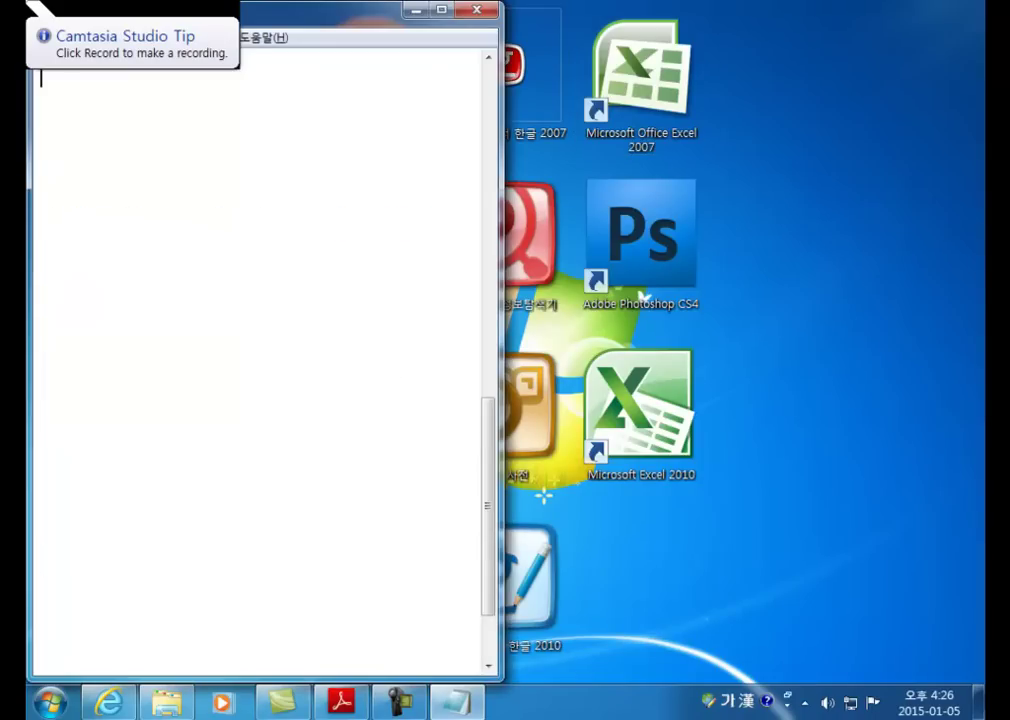
text(데)
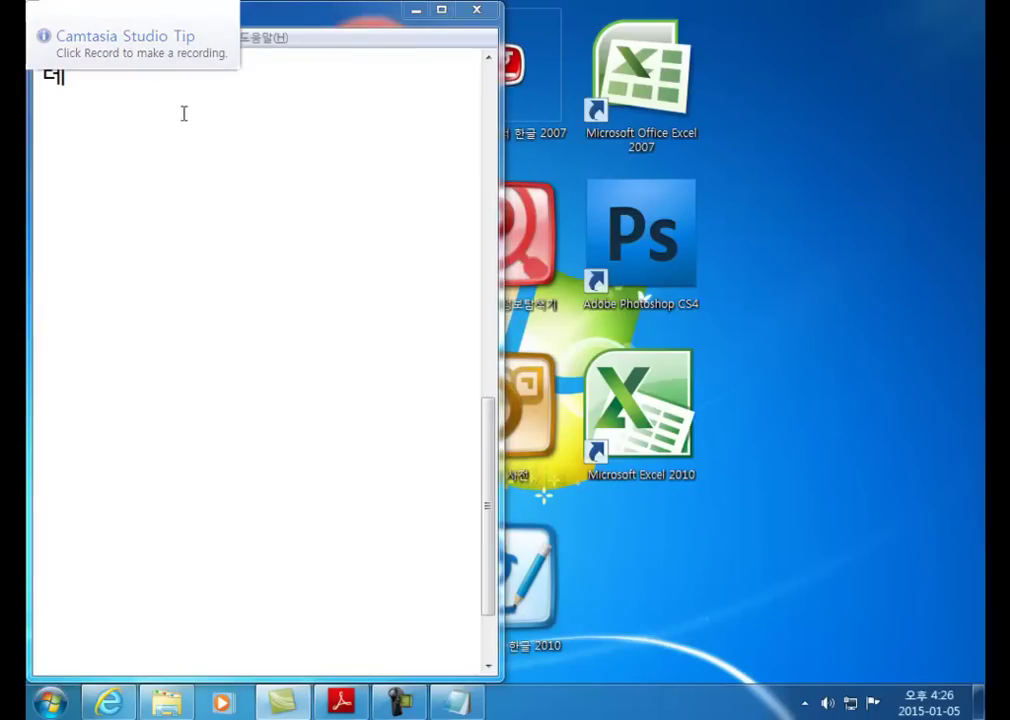
click(345, 14)
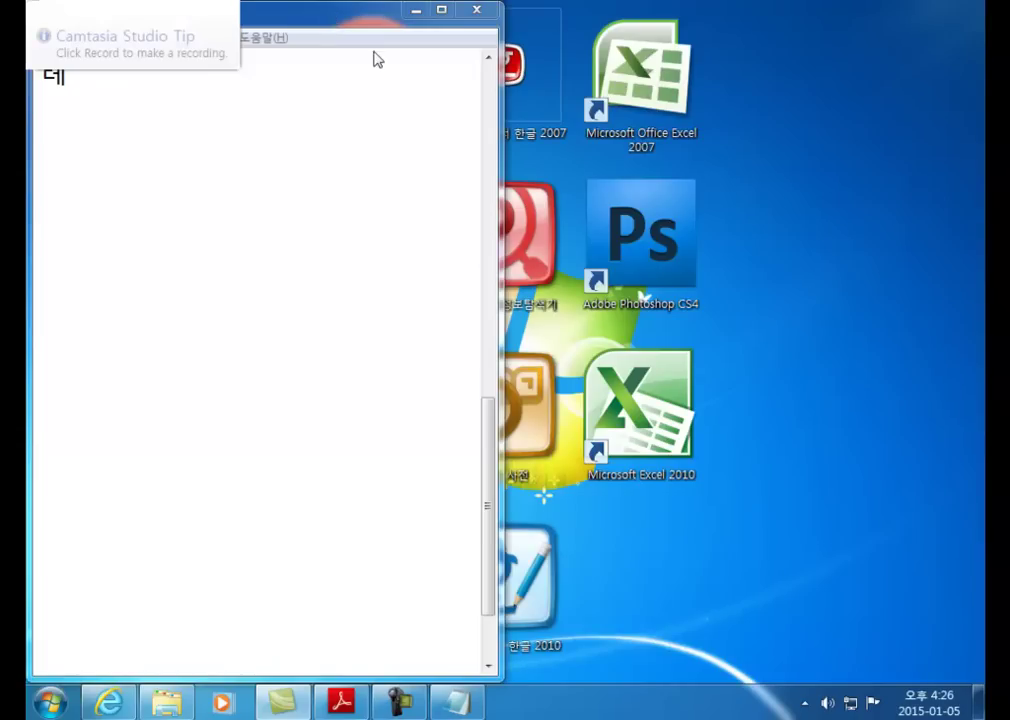
drag(459, 20, 428, 23)
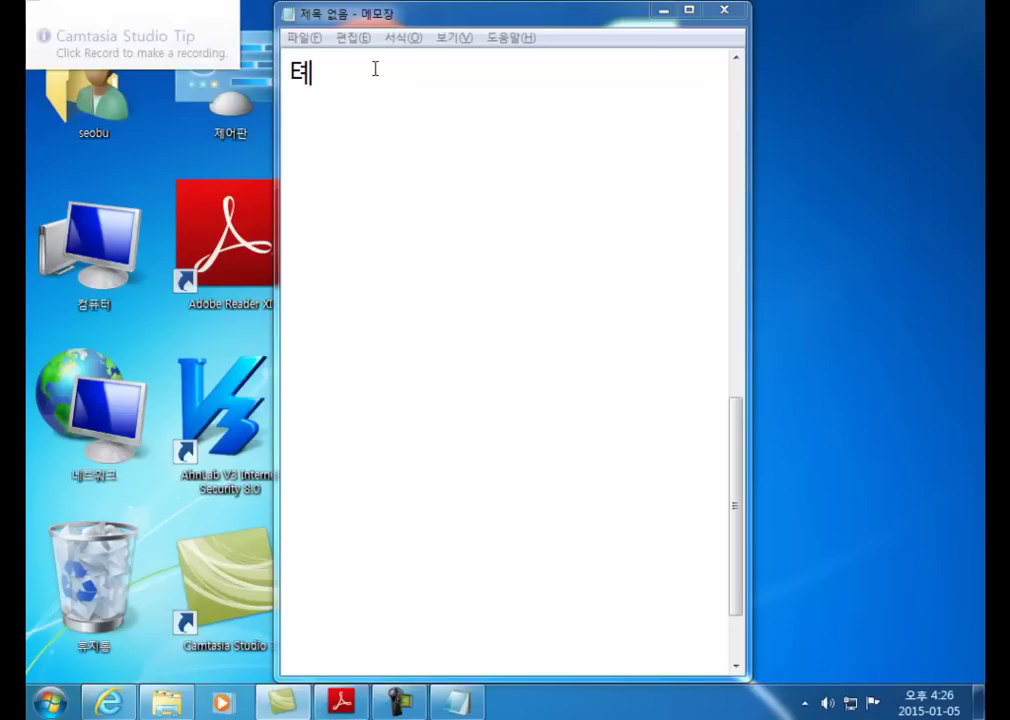
key(BackSpace)
text(테)
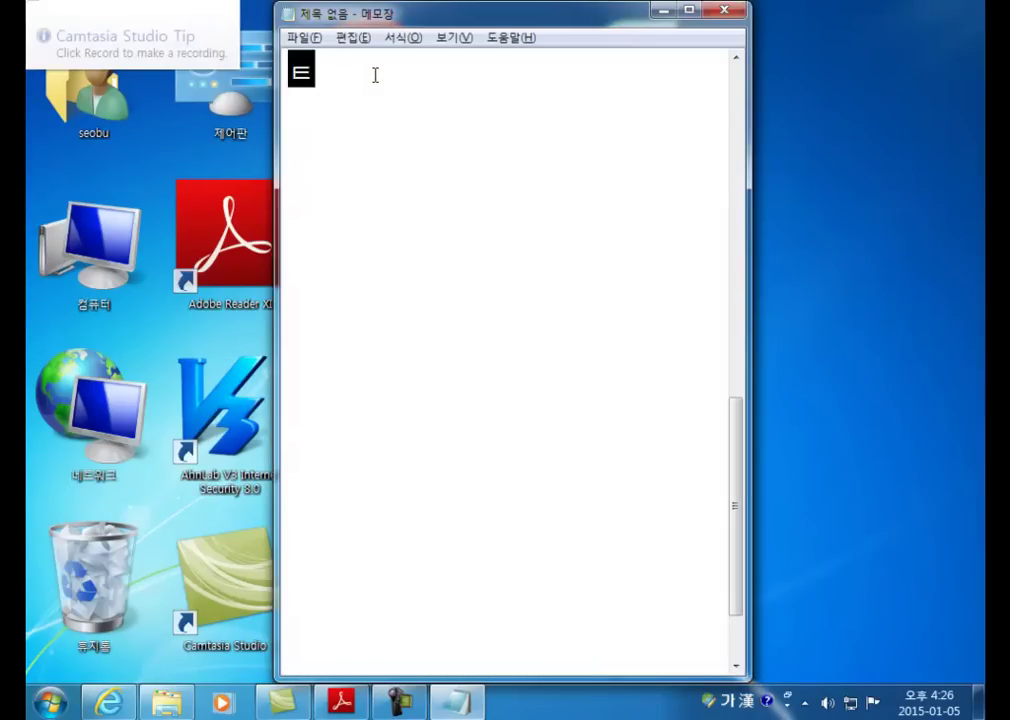
key(BackSpace)
key(BackSpace)
key(Hangul)
Step: Type XP, then add lines 95, 98 and Me above it
text(XP)
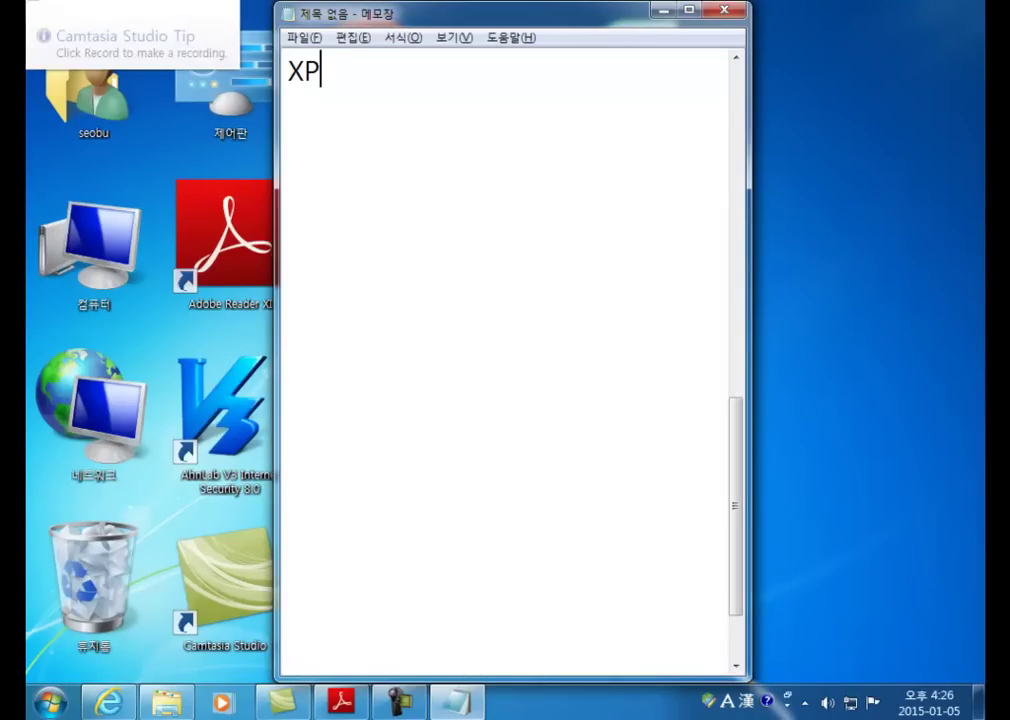
key(Home)
key(Return)
click(375, 75)
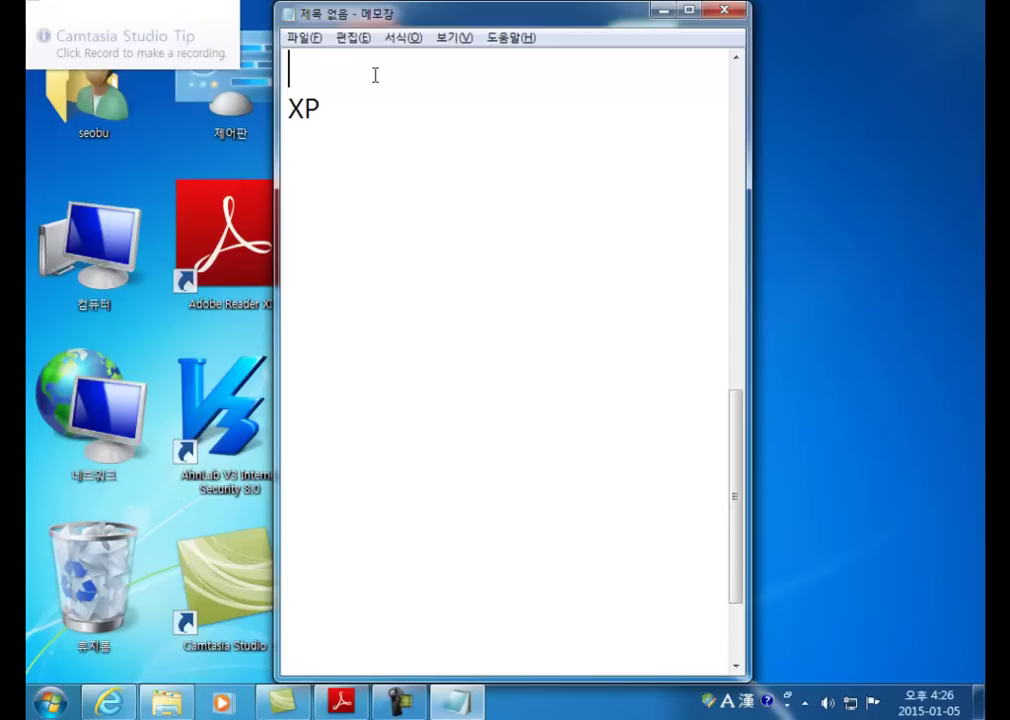
text(95)
key(Return)
text(98)
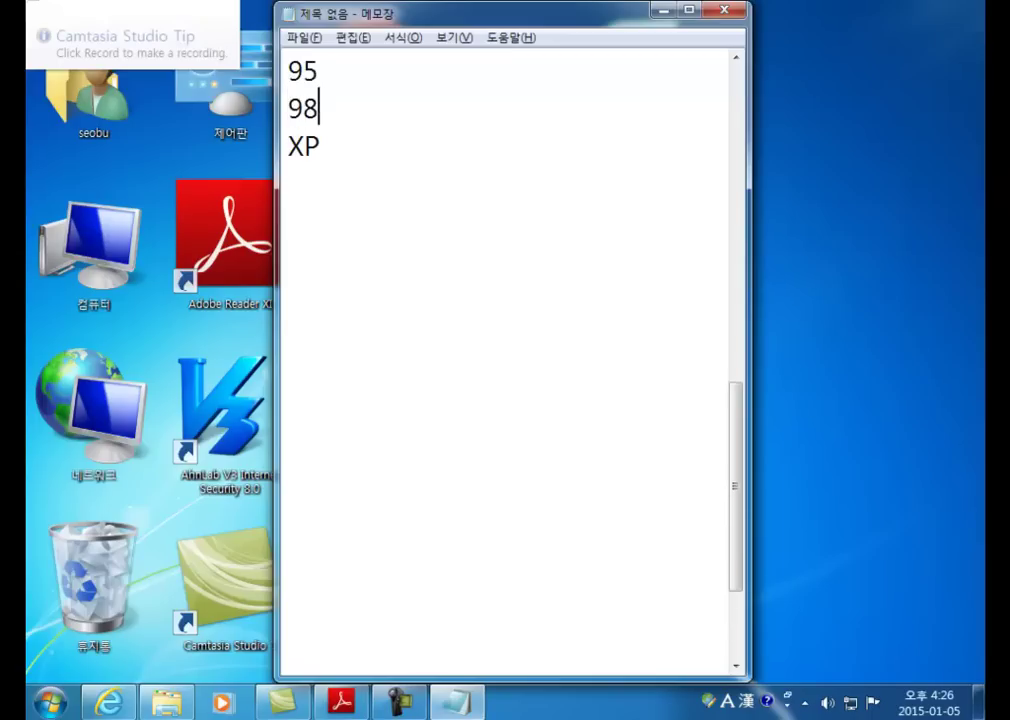
key(Return)
text(Me)
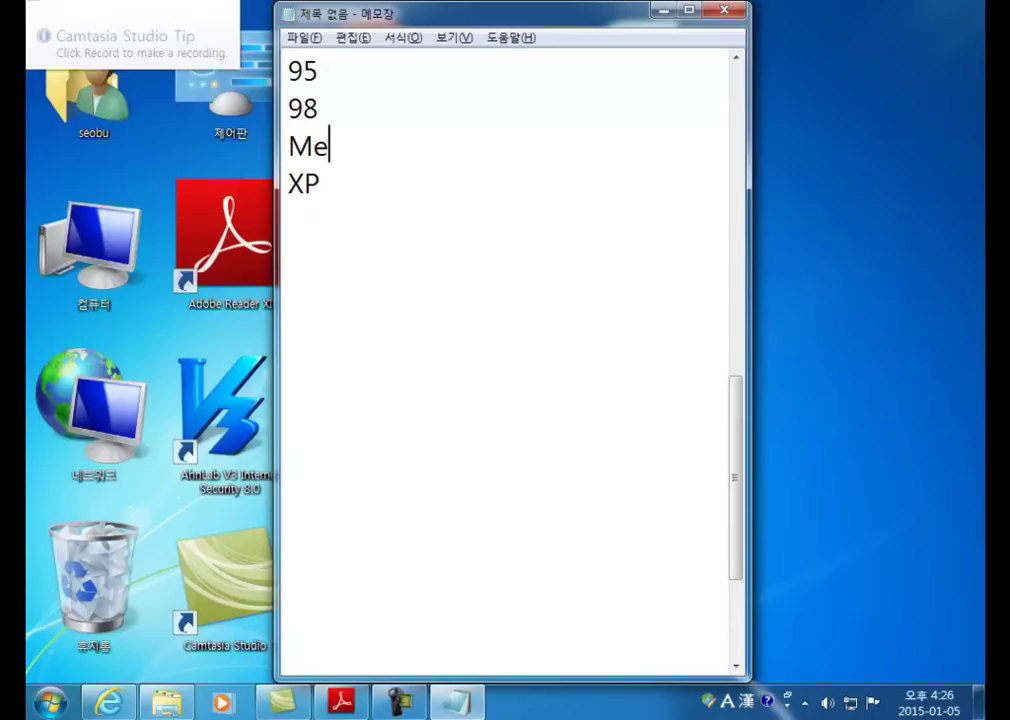
Step: Append ? to 95 and 98 and ! to Me
click(375, 75)
key(shift+Home)
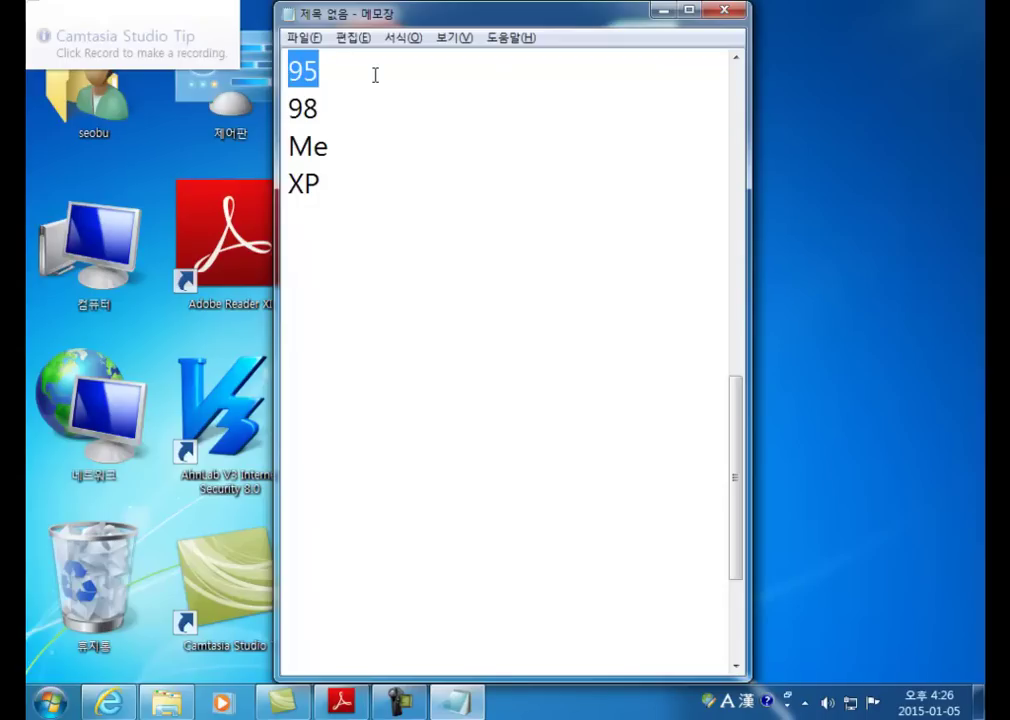
key(Down)
key(shift+End)
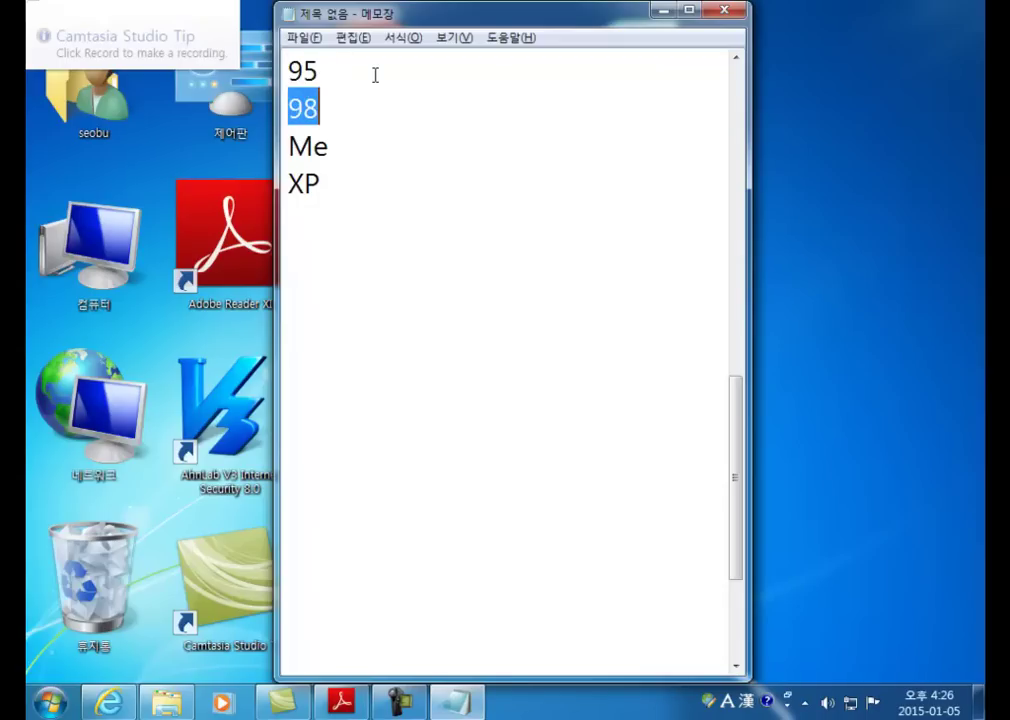
key(Up)
text(?)
key(Down)
key(Down)
text(?)
key(Down)
text(!)
Step: Add the lines Vista ?, 7 ! and 8 ?, ending with X !!!!!
key(Return)
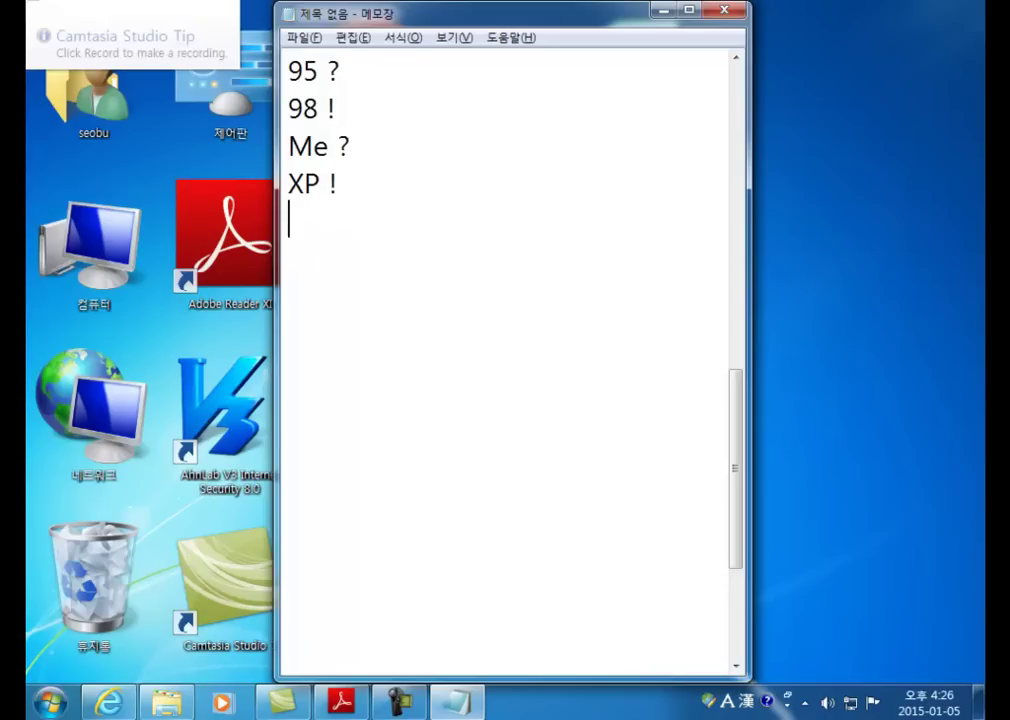
text(Vista)
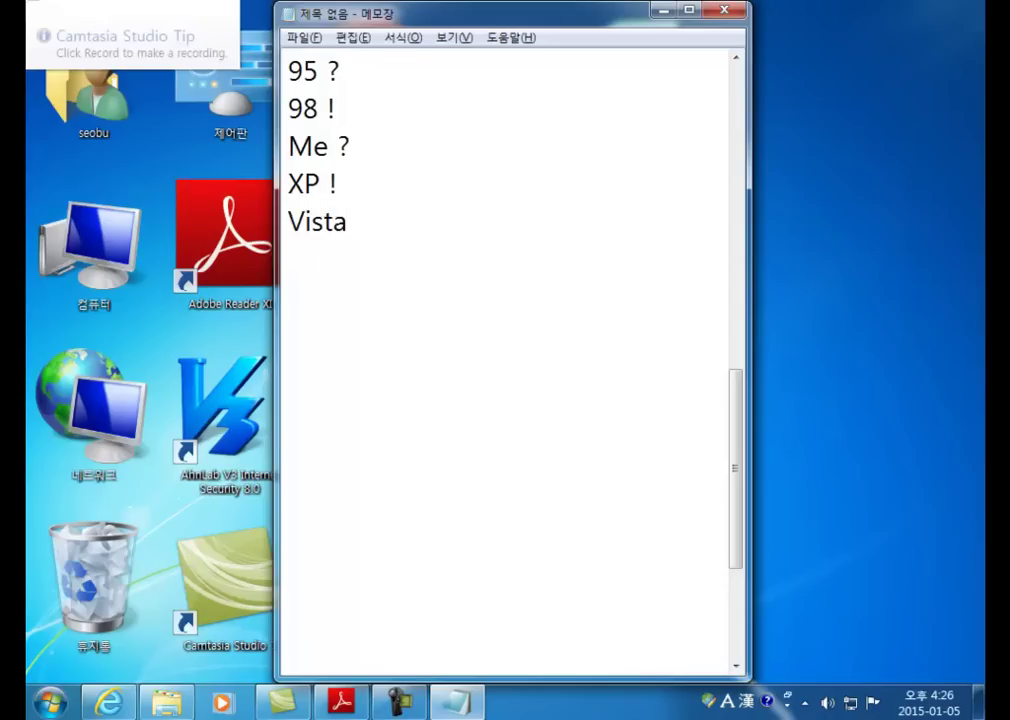
text( ?)
key(Return)
text(7 !)
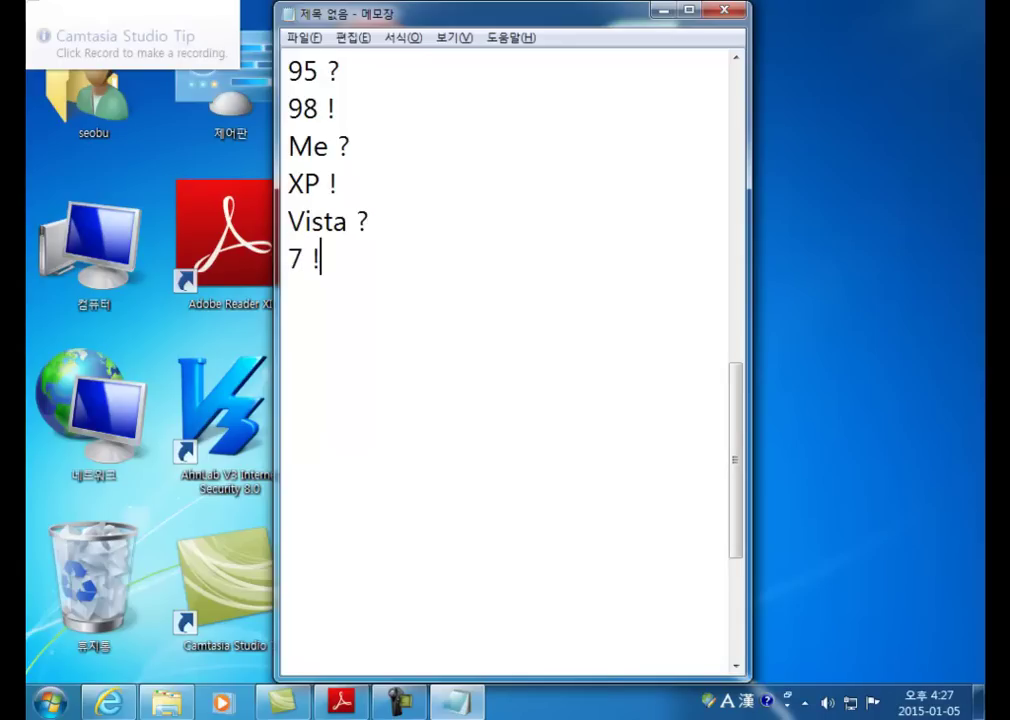
key(Return)
text(8 ?)
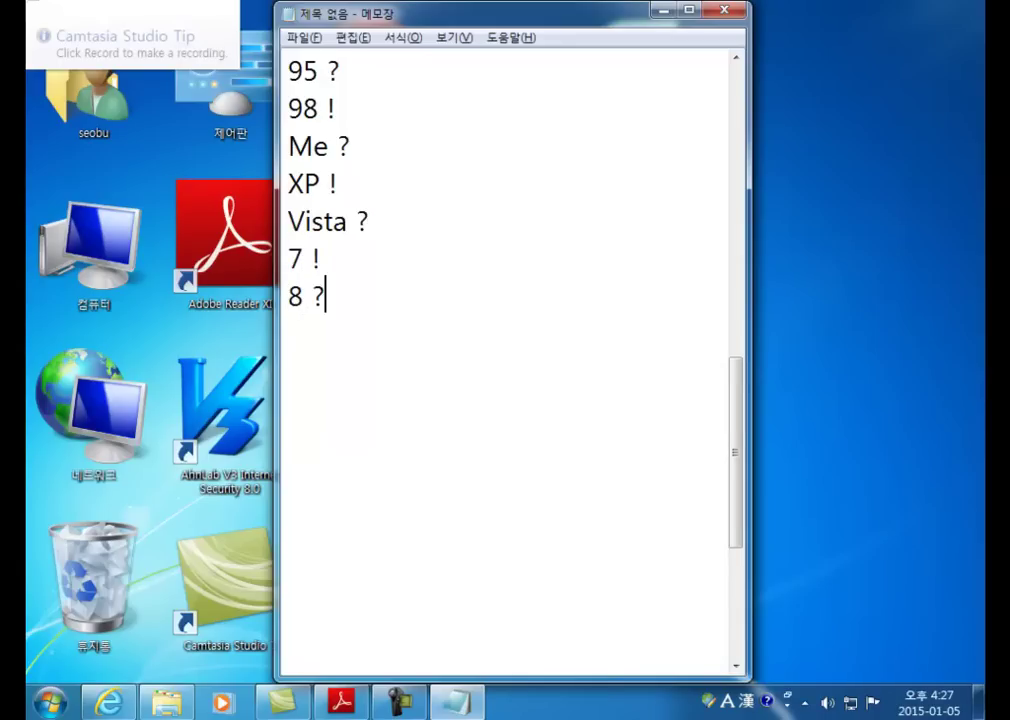
key(Return)
text(9)
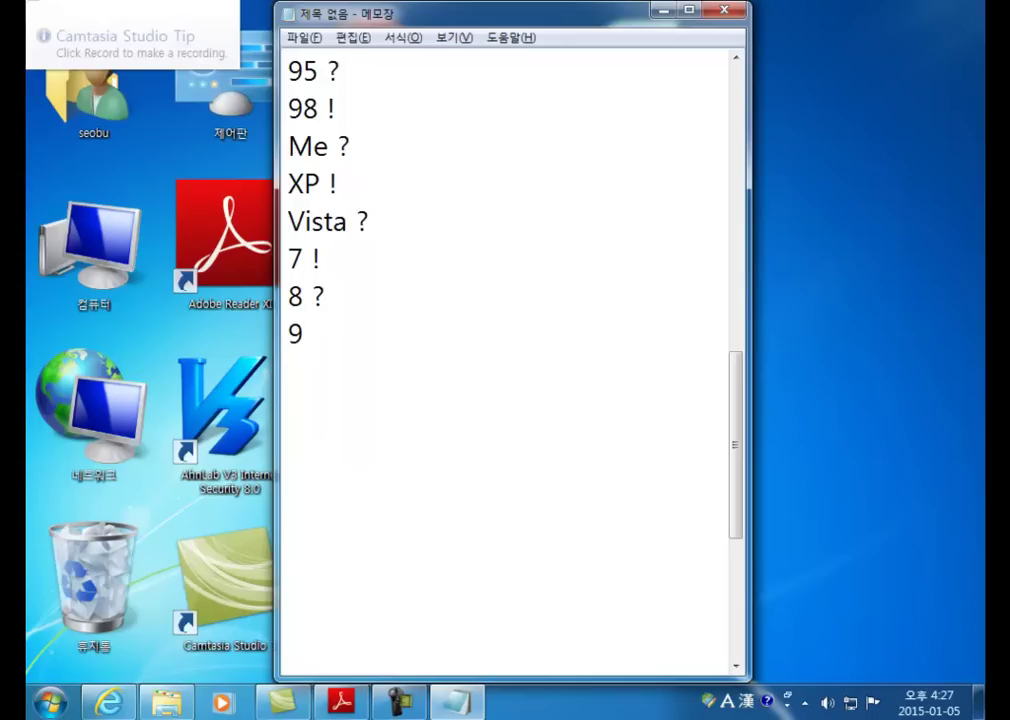
key(BackSpace)
text(X)
text(!!!!!)
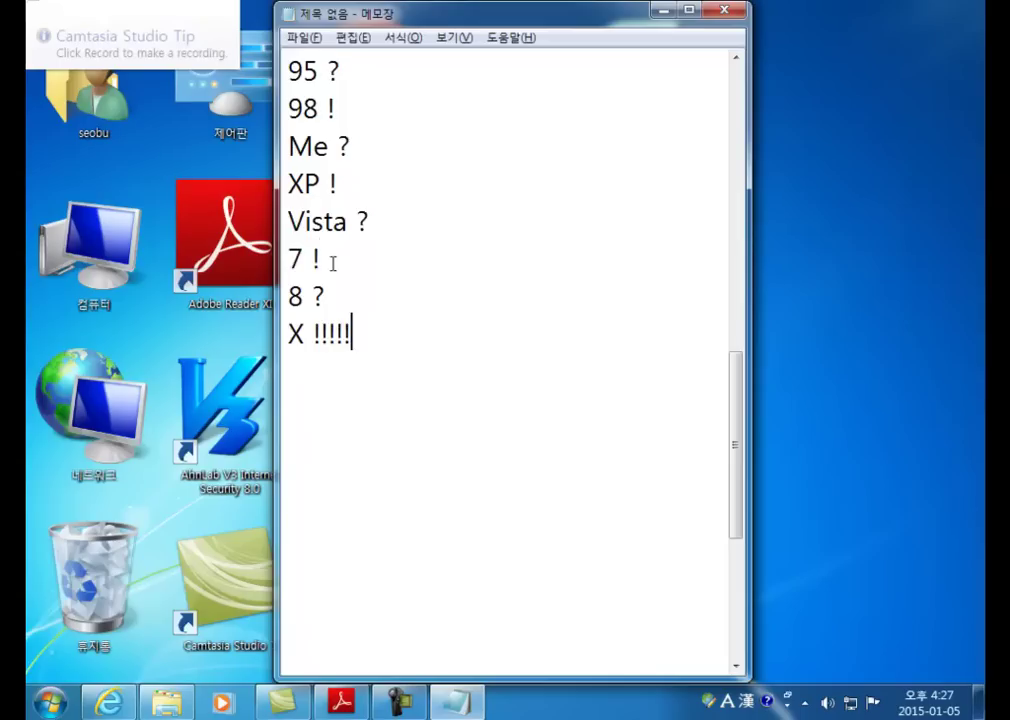
Step: Drag the Notepad window further to the right
drag(331, 262, 275, 262)
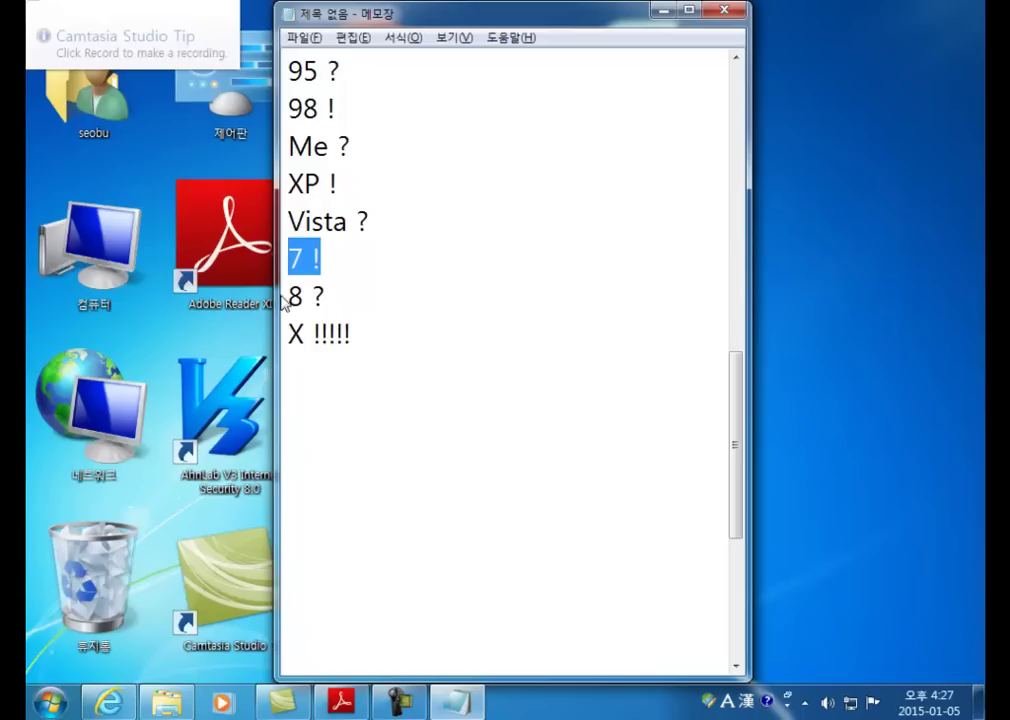
click(290, 294)
drag(577, 18, 675, 18)
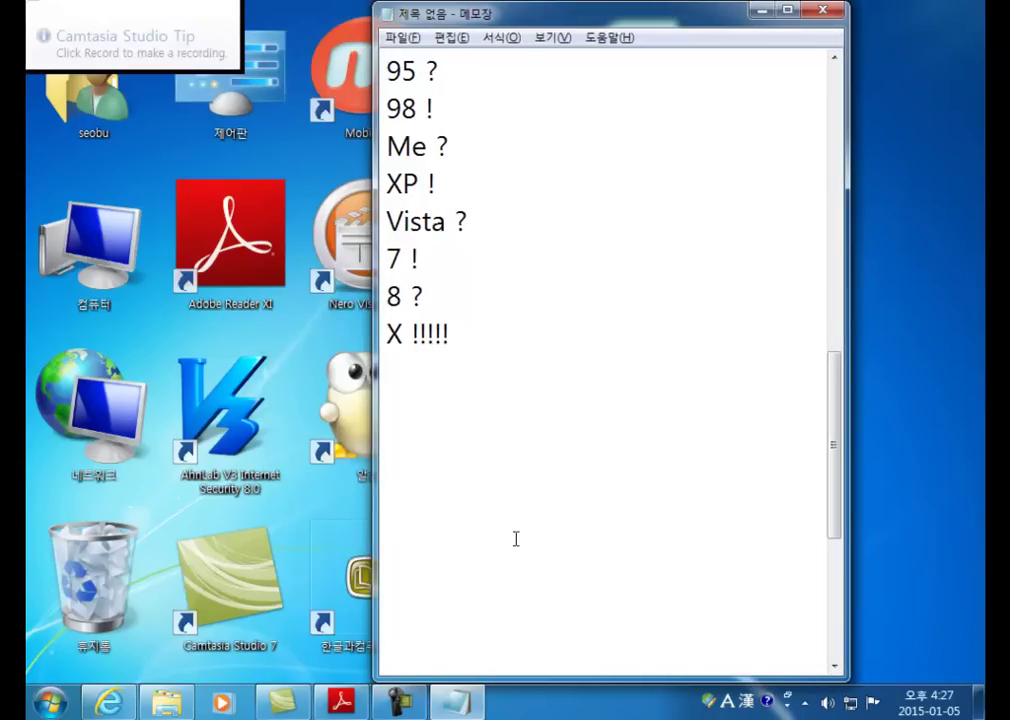
Step: Show the Adobe Reader features table, then bring Notepad back on top with the caret below X !!!!!
click(160, 710)
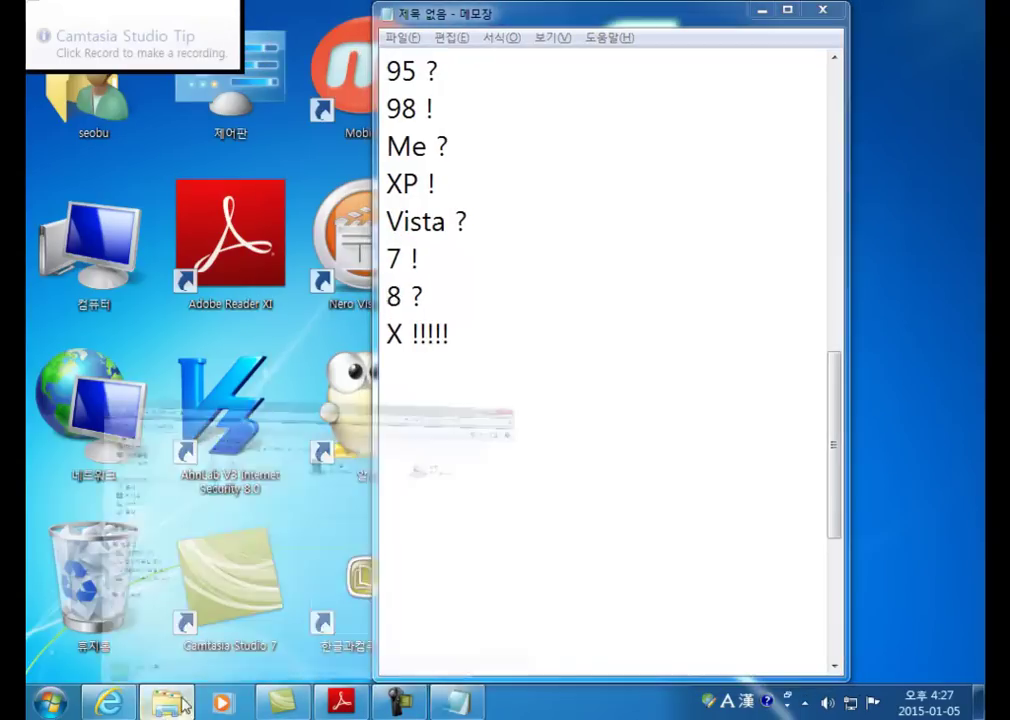
click(345, 705)
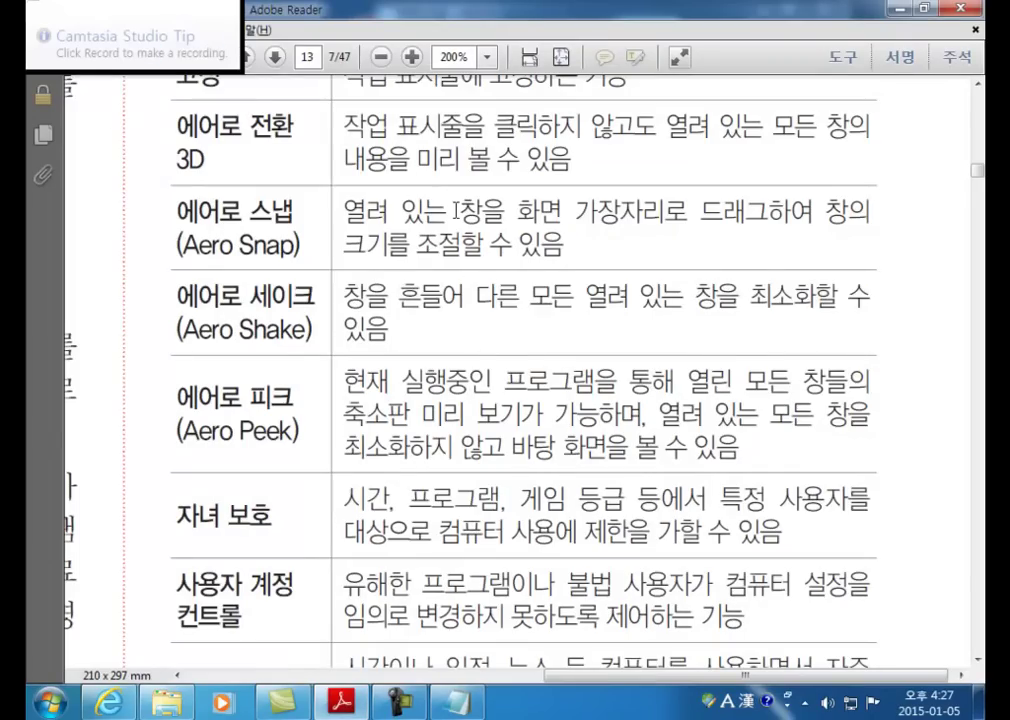
scroll(381, 180, down, 2)
scroll(482, 230, up, 1)
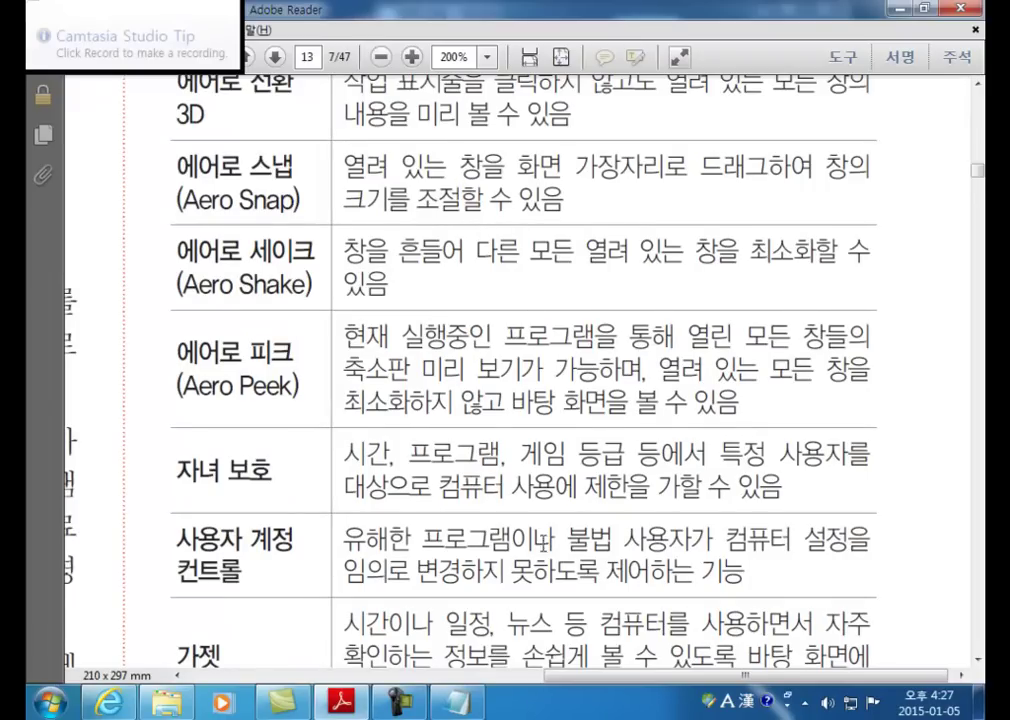
click(458, 700)
click(437, 384)
scroll(437, 380, down, 2)
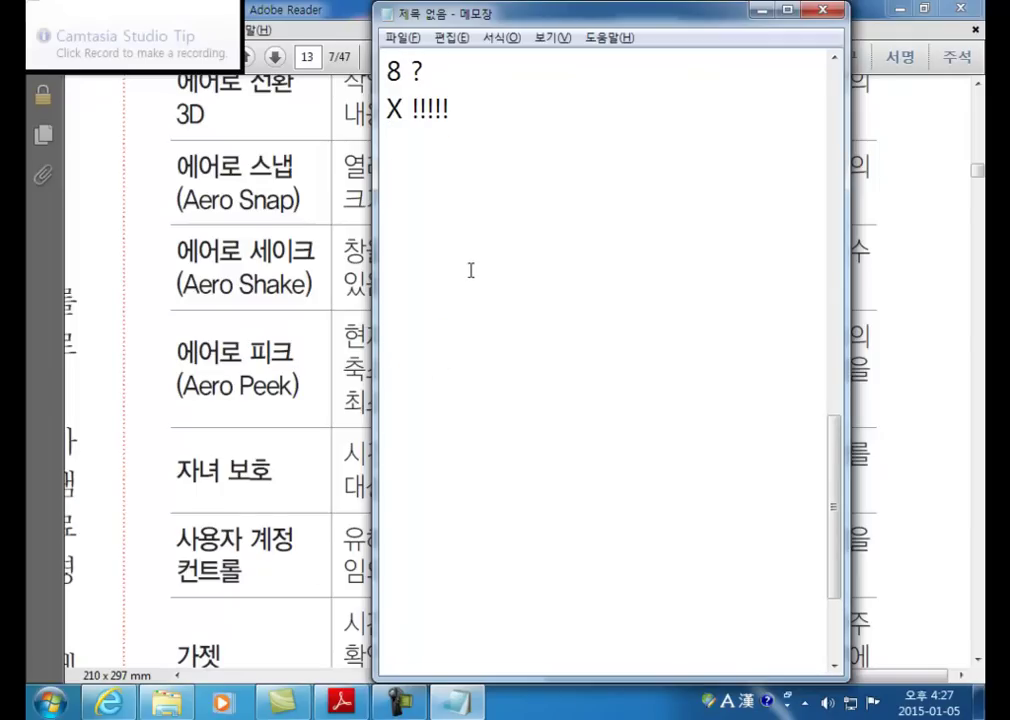
Step: Use Alt+Tab to leave Notepad and bring Adobe Reader's features table to the front
key(alt+Tab)
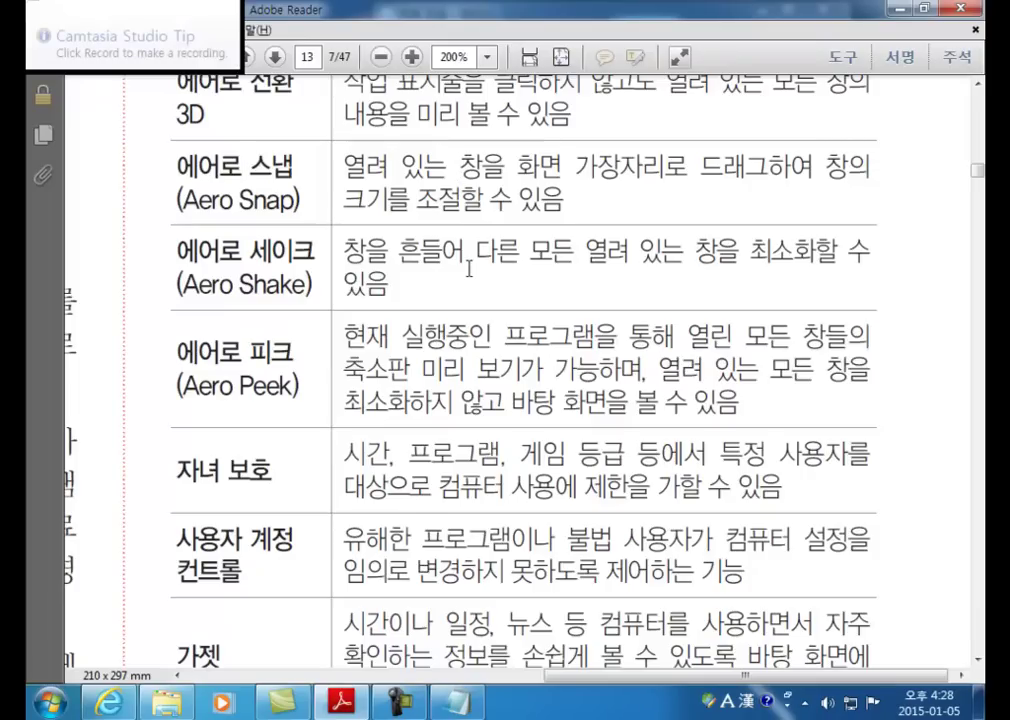
Step: Visit the 2014년 4사분기 공부방 board in Internet Explorer, then return to Adobe Reader
click(469, 268)
scroll(400, 250, down, 3)
scroll(245, 207, up, 3)
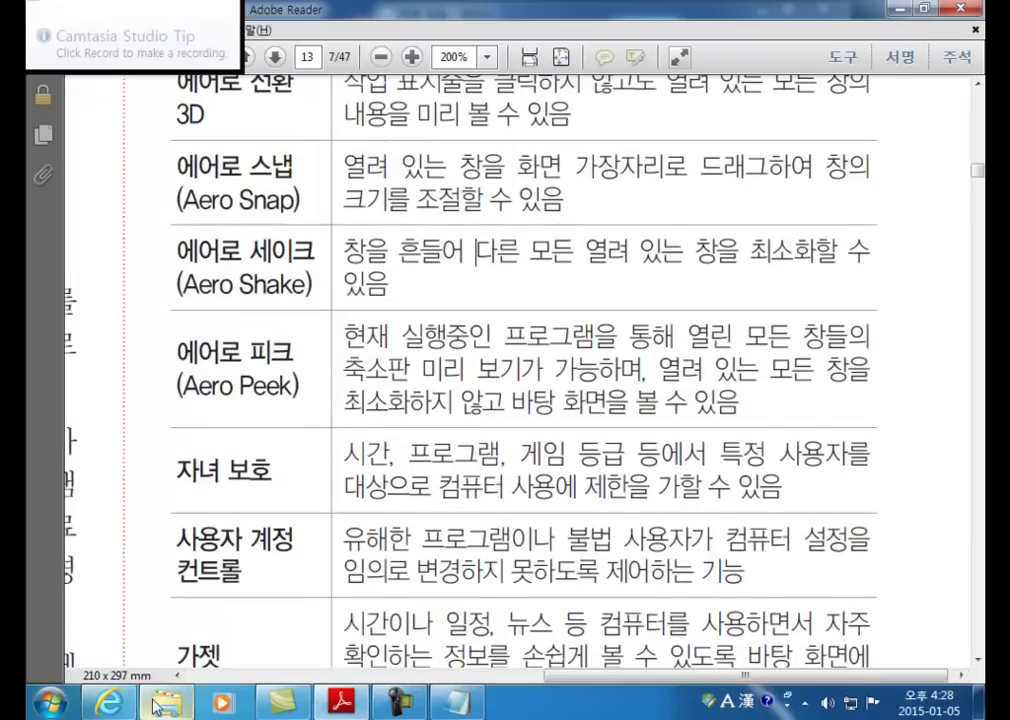
click(108, 703)
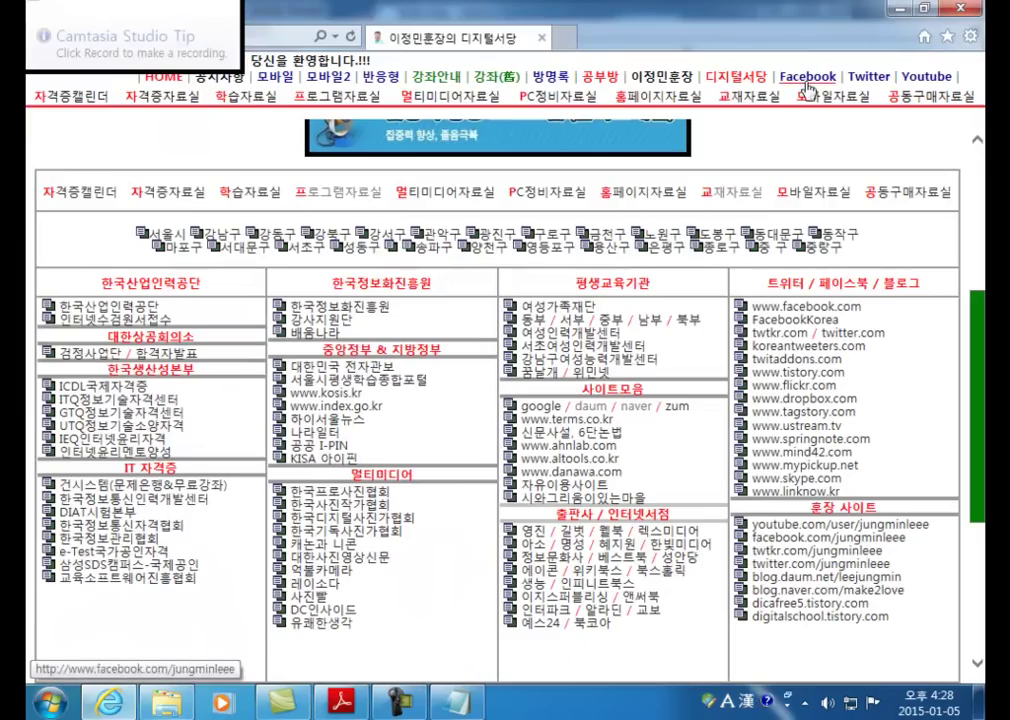
click(600, 76)
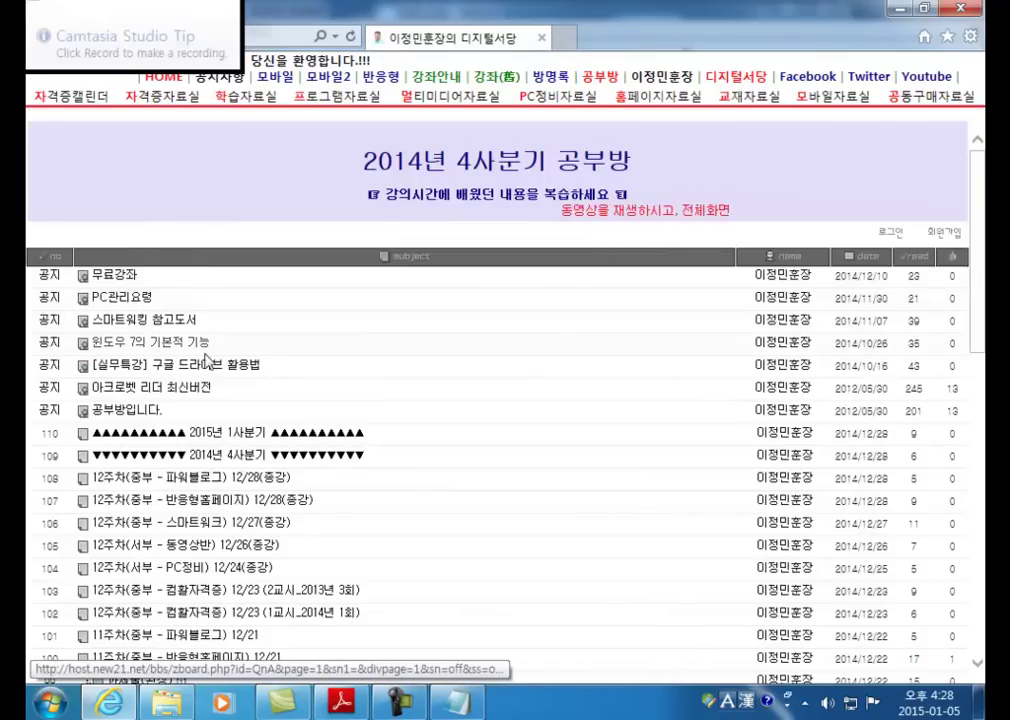
scroll(207, 360, down, 1)
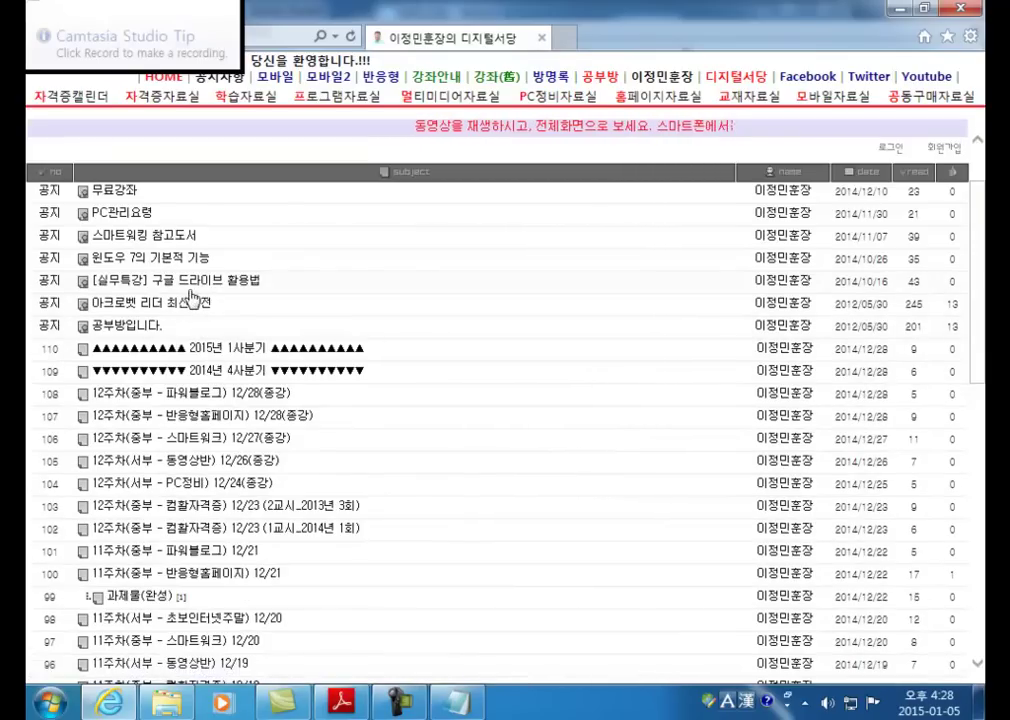
key(alt+Tab)
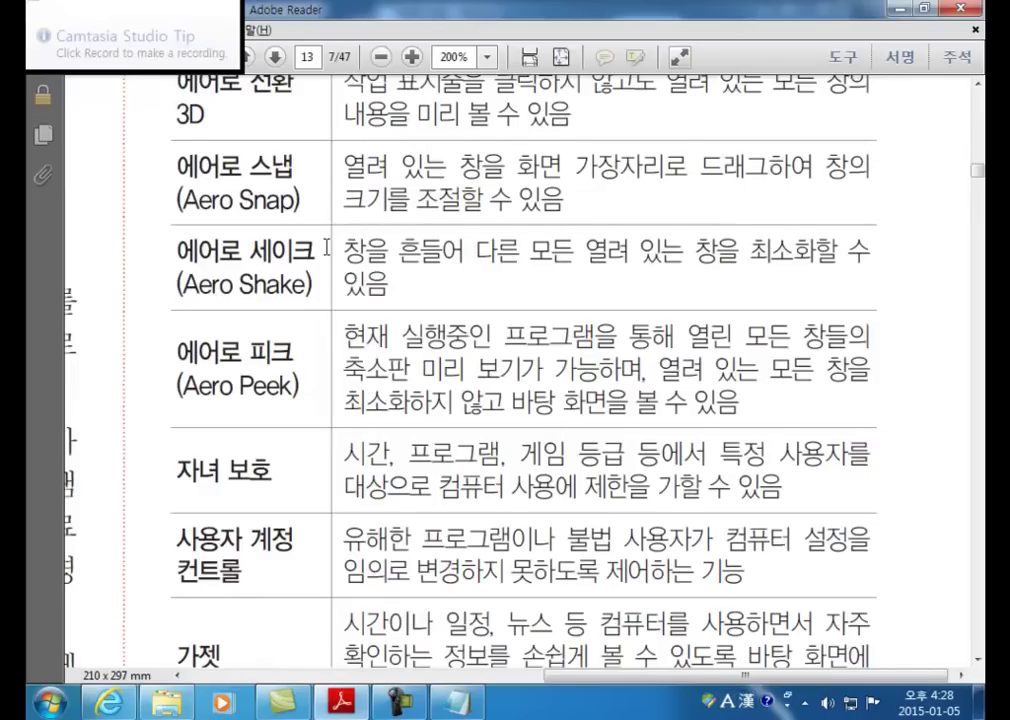
Step: Open S00872-12.pdf from Z: > 강의자료 > PC유틸리티_윈도우7(서울디지털대학교)
scroll(326, 256, up, 1)
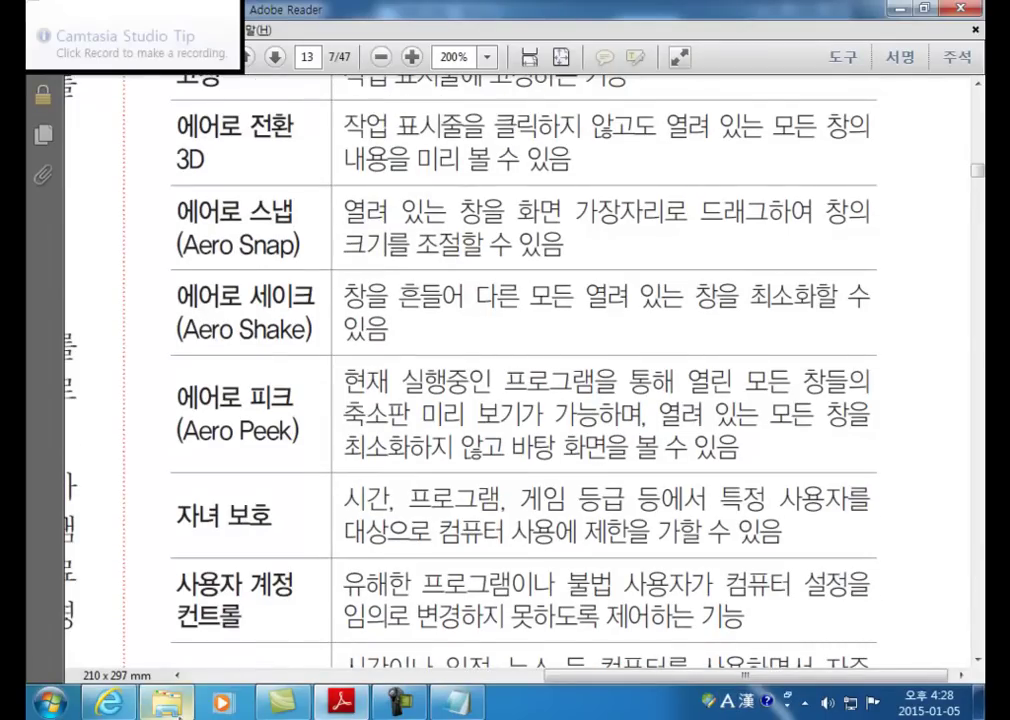
click(167, 703)
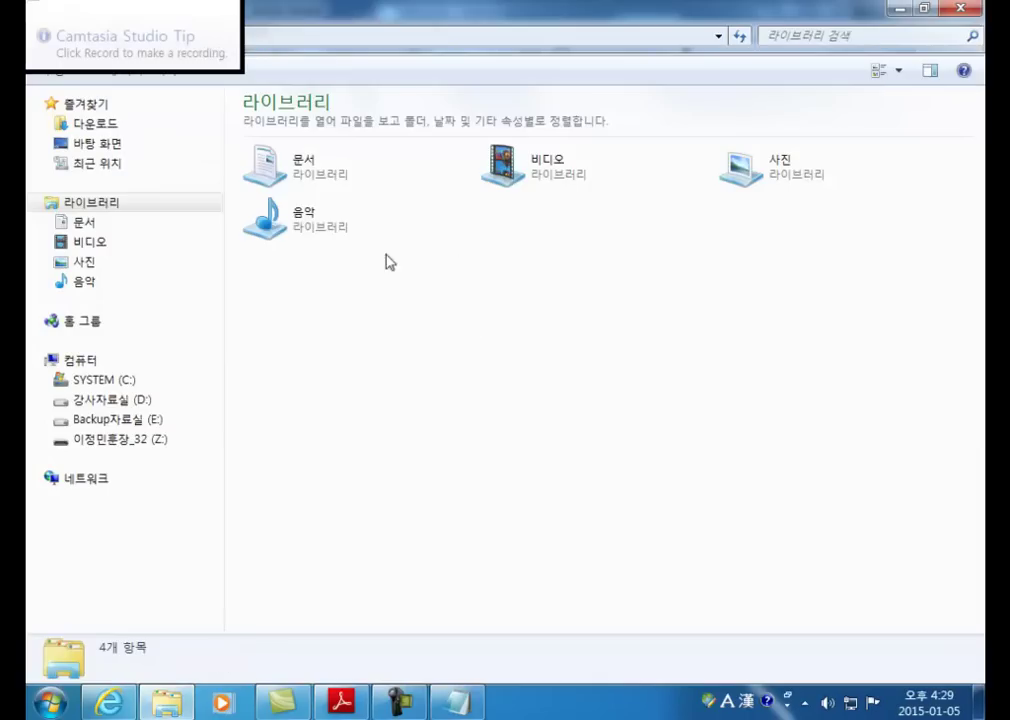
click(137, 441)
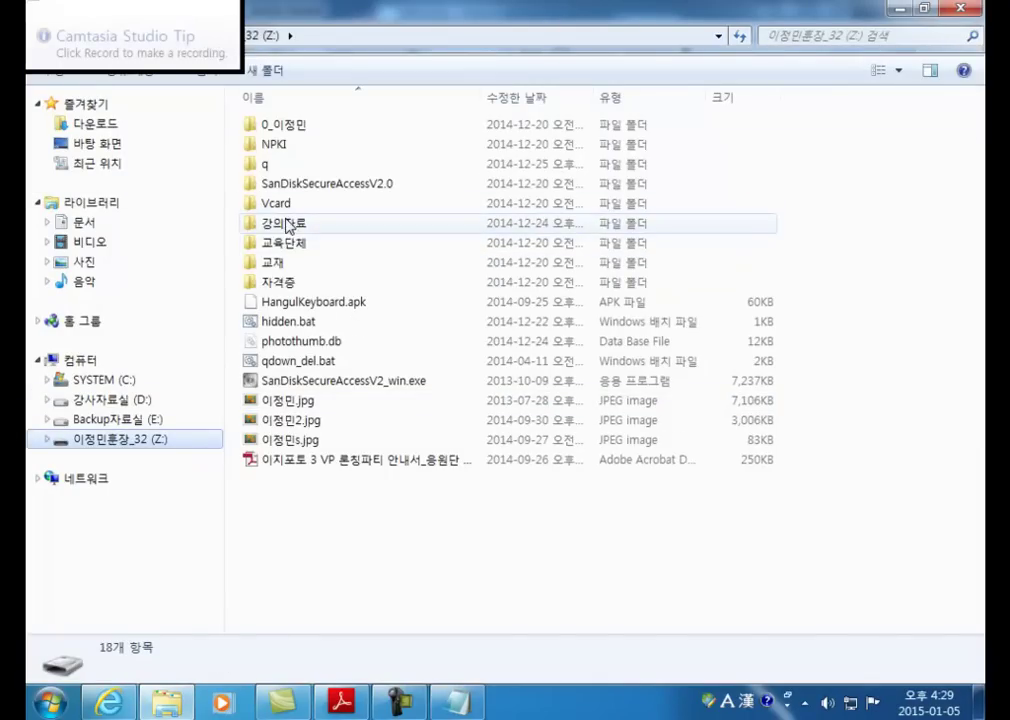
double_click(288, 222)
double_click(428, 190)
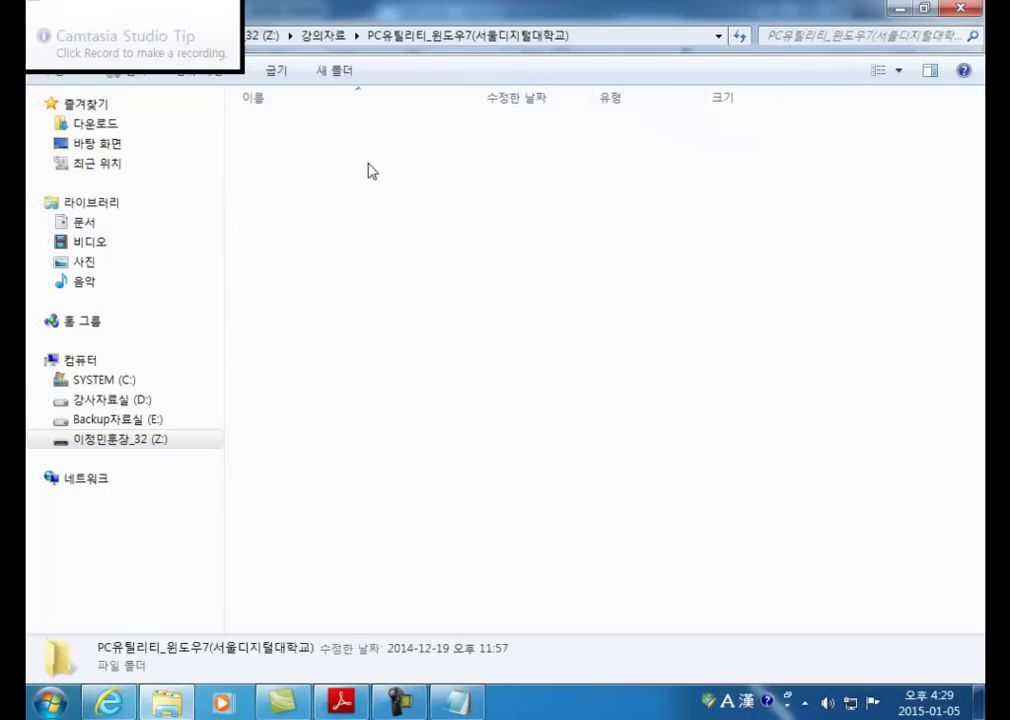
double_click(304, 126)
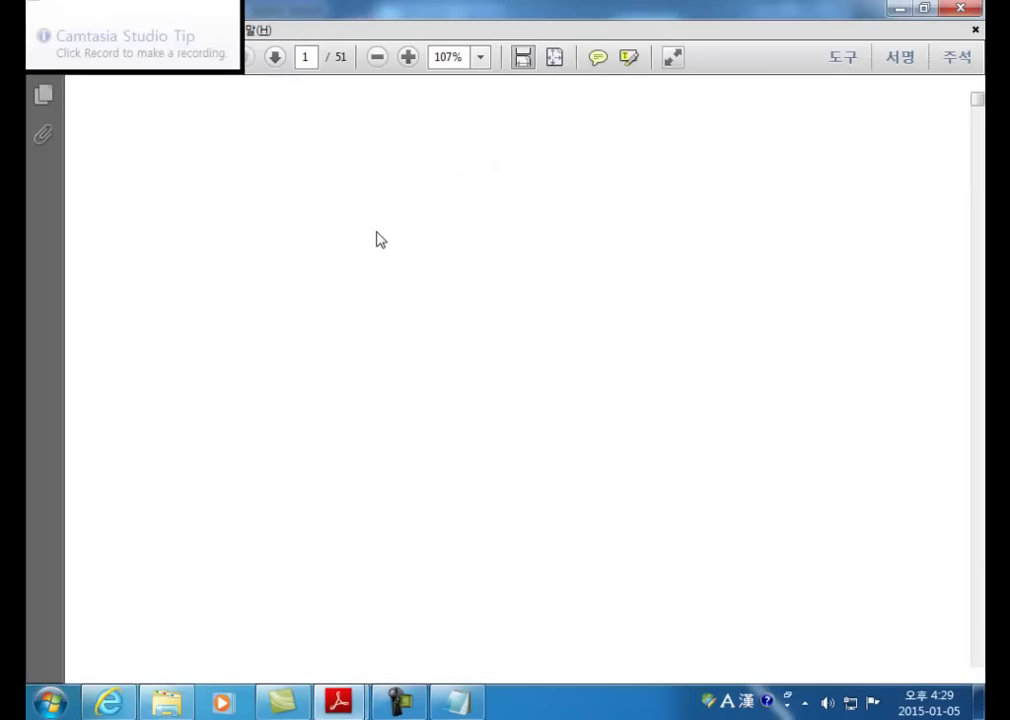
Step: Scroll through the lecture slides and briefly select the term 에어로 셰이크
scroll(643, 385, down, 3)
scroll(790, 410, down, 15)
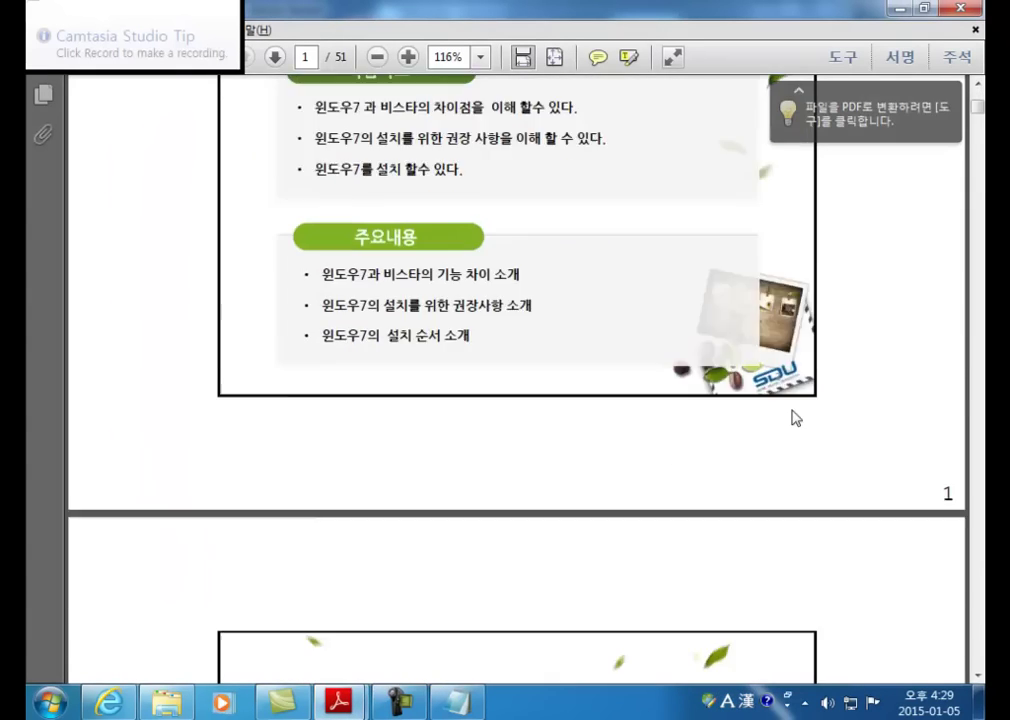
scroll(753, 403, down, 10)
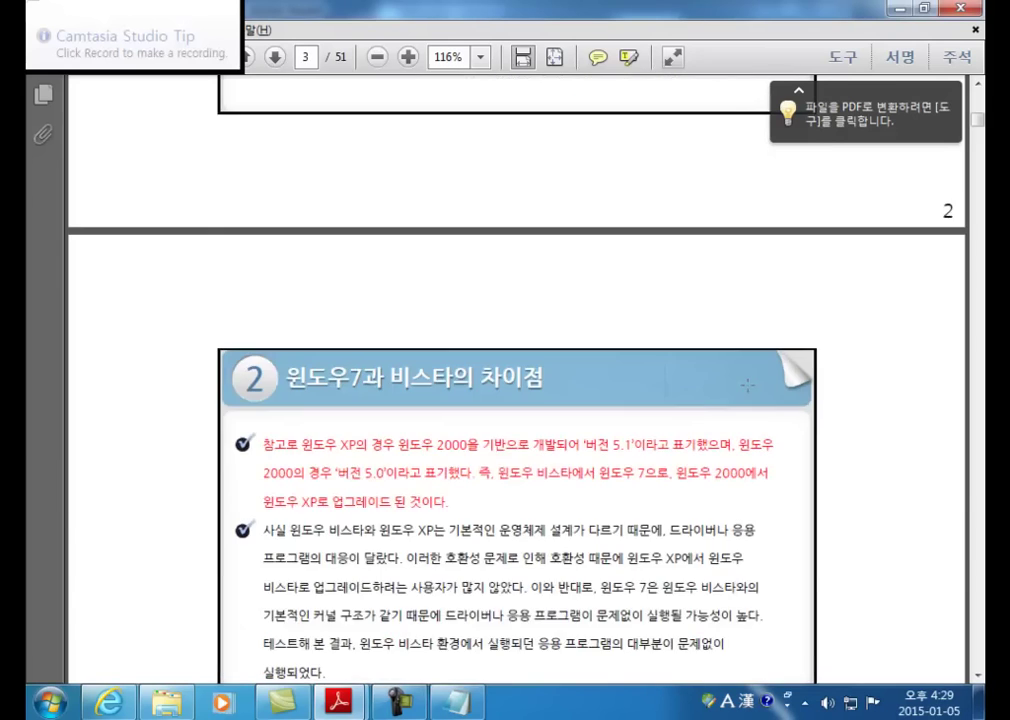
scroll(747, 378, down, 20)
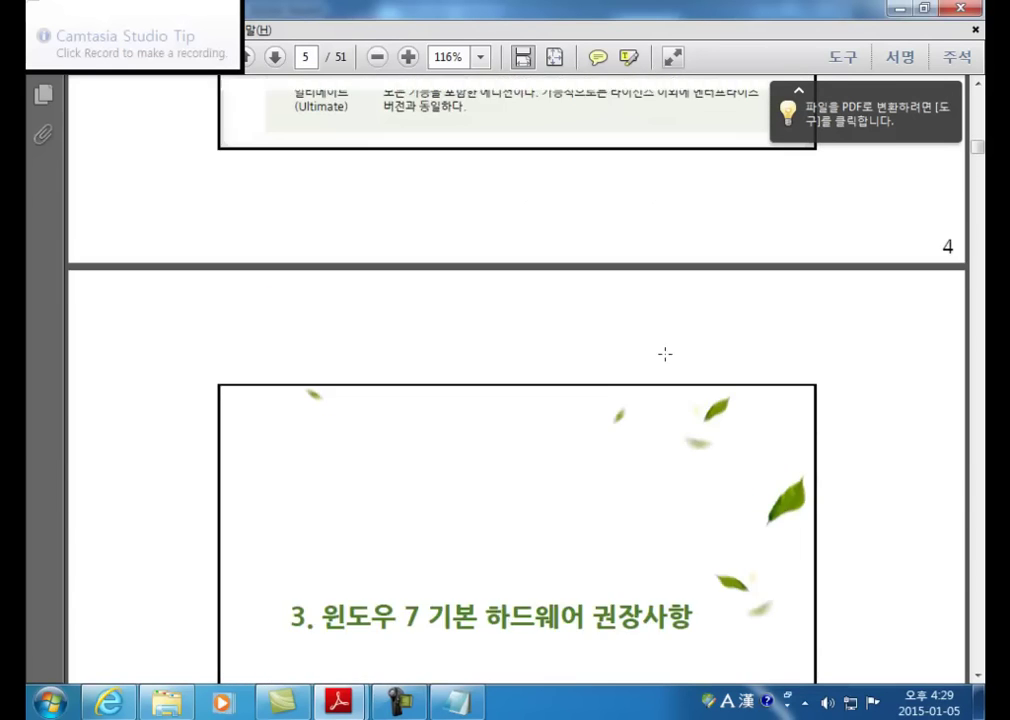
scroll(658, 352, down, 20)
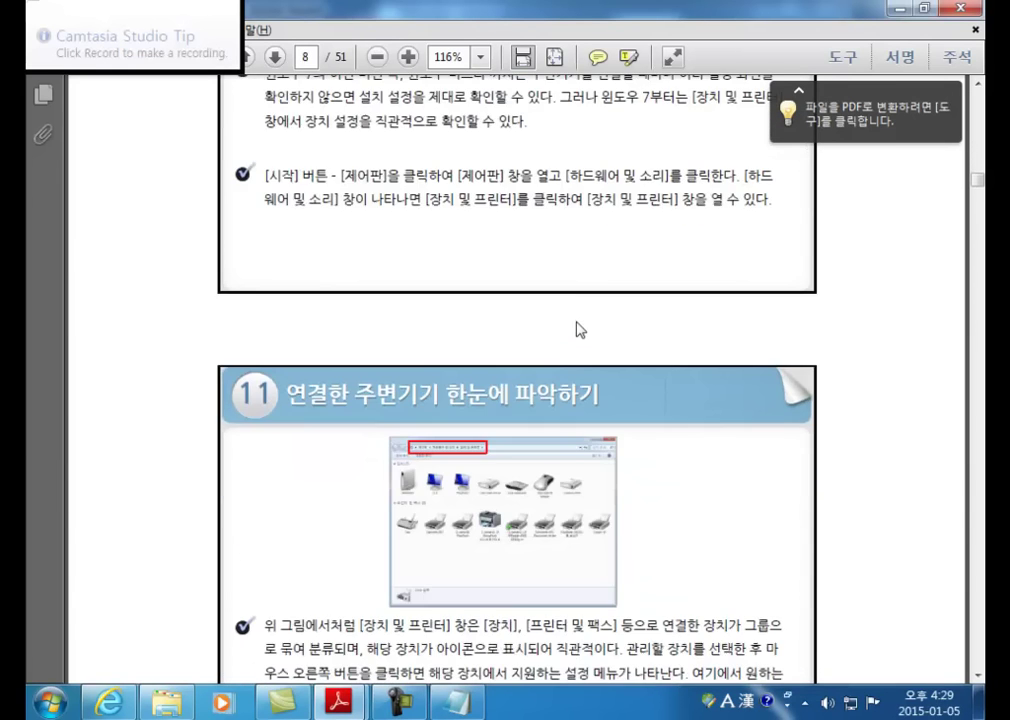
scroll(579, 327, up, 2)
scroll(572, 310, up, 15)
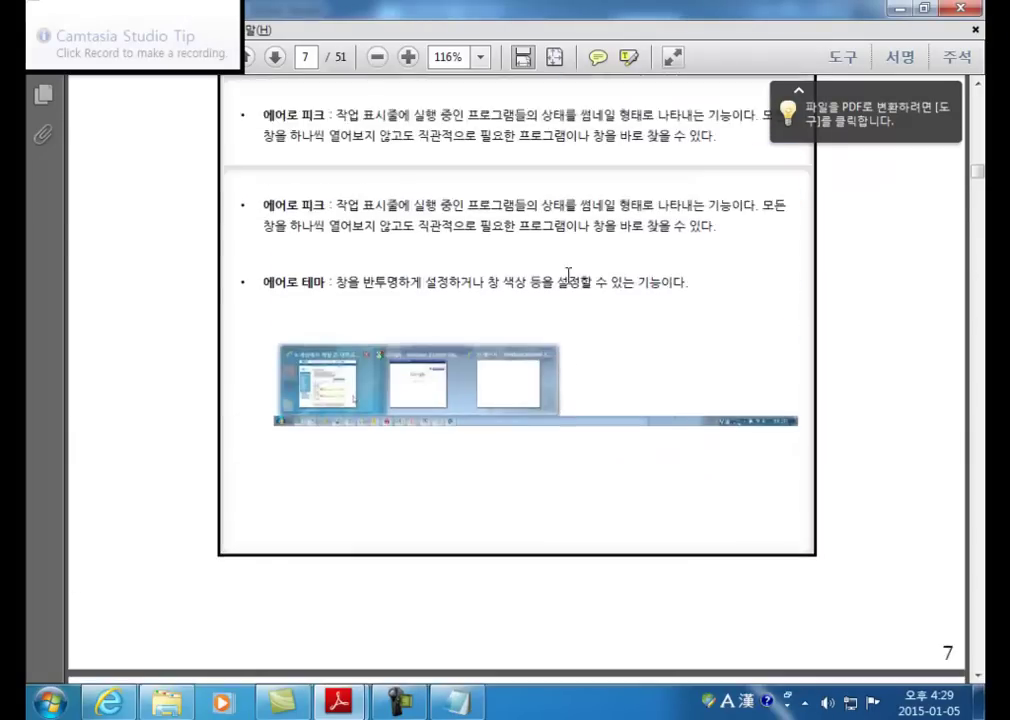
scroll(567, 277, up, 3)
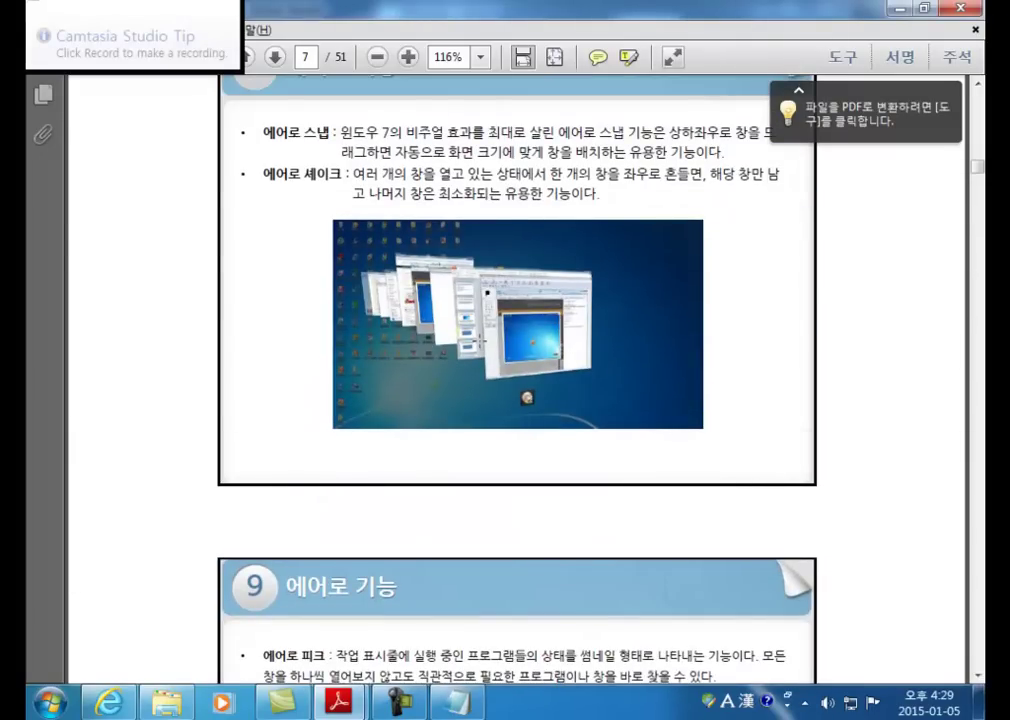
scroll(378, 267, up, 1)
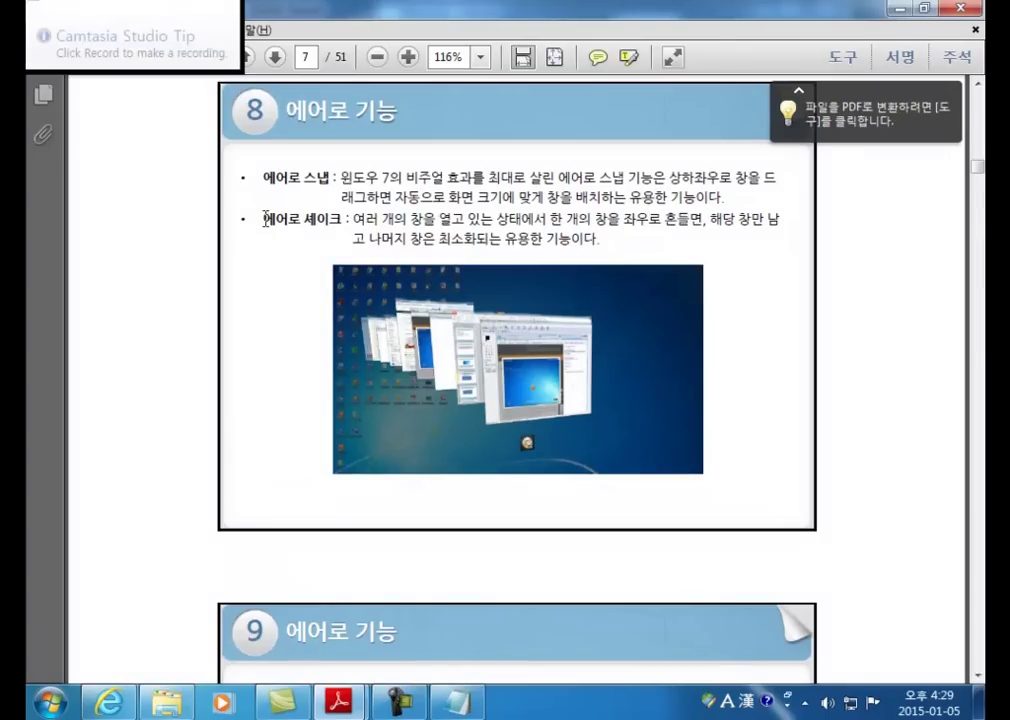
drag(263, 218, 343, 218)
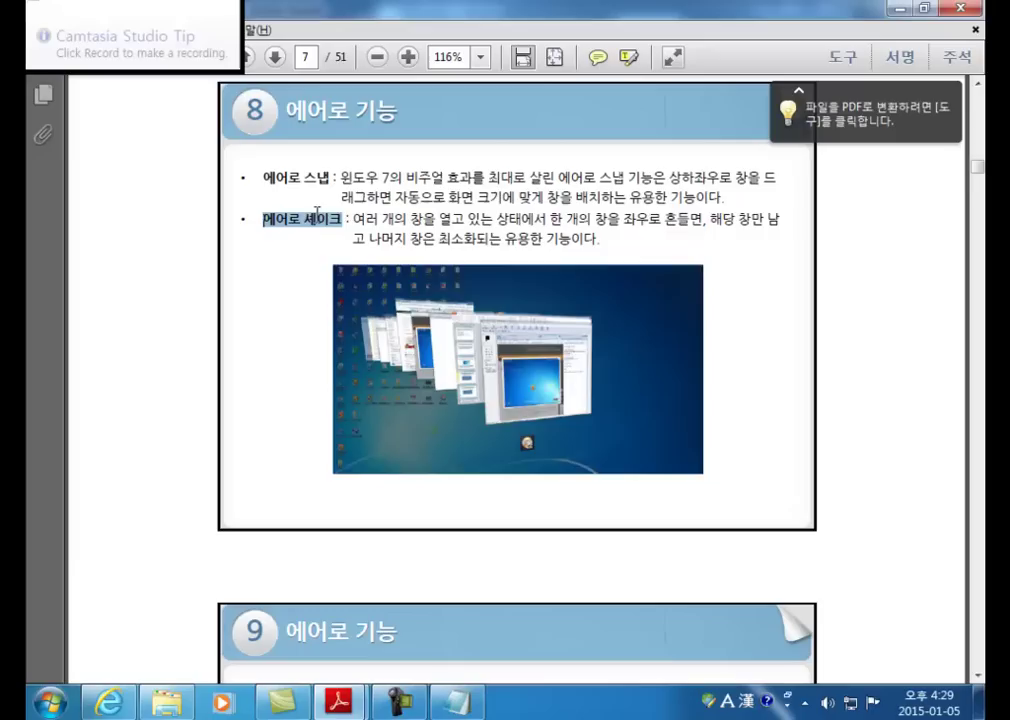
click(574, 422)
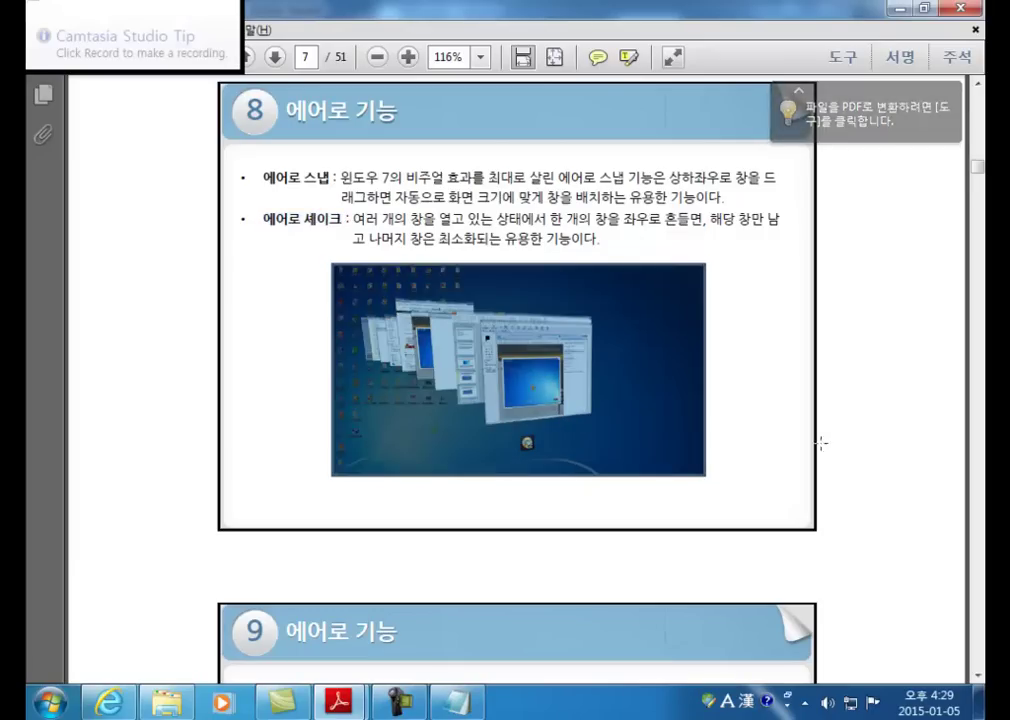
Step: Scroll further through the lecture, then switch to the summary PDF's Aero table on page 7
scroll(655, 299, down, 10)
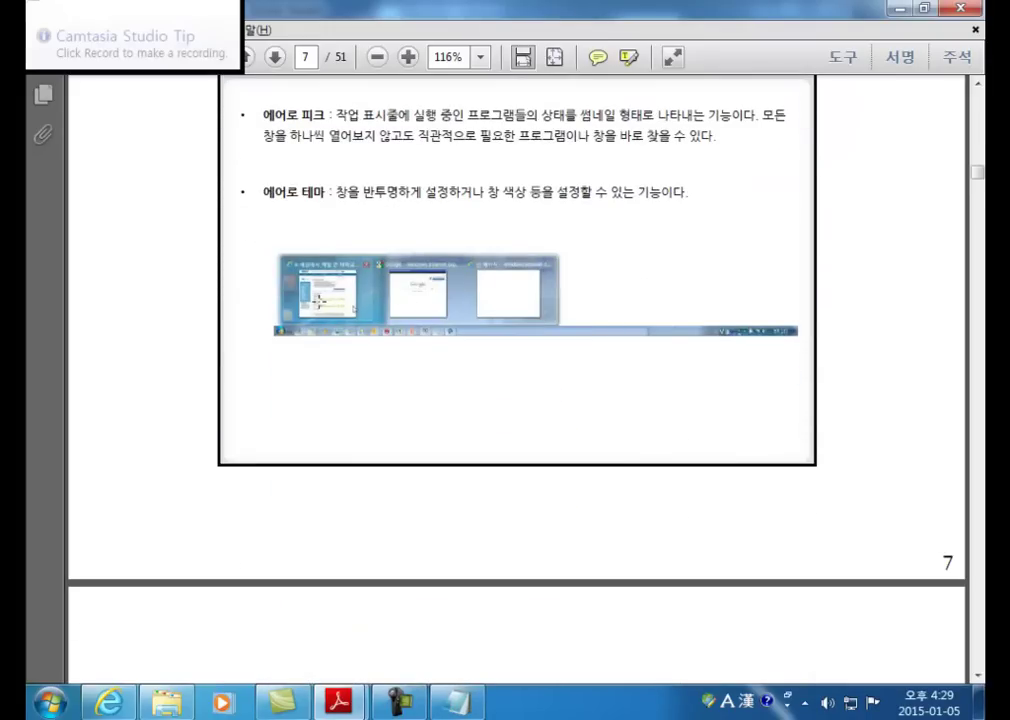
scroll(245, 226, up, 1)
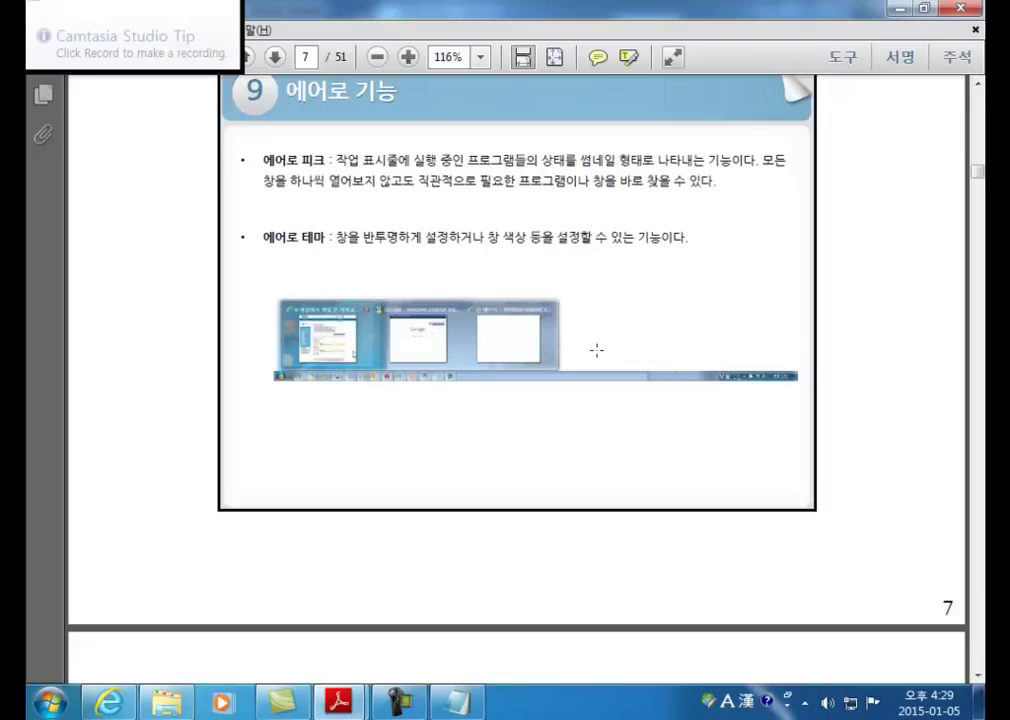
scroll(444, 352, down, 18)
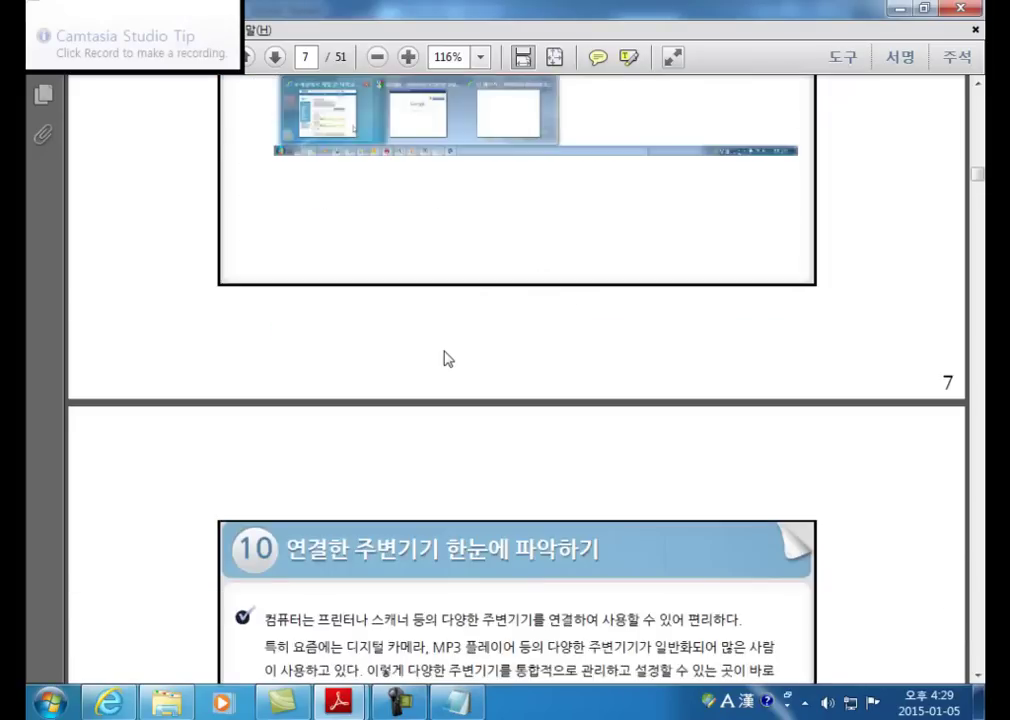
scroll(433, 352, down, 16)
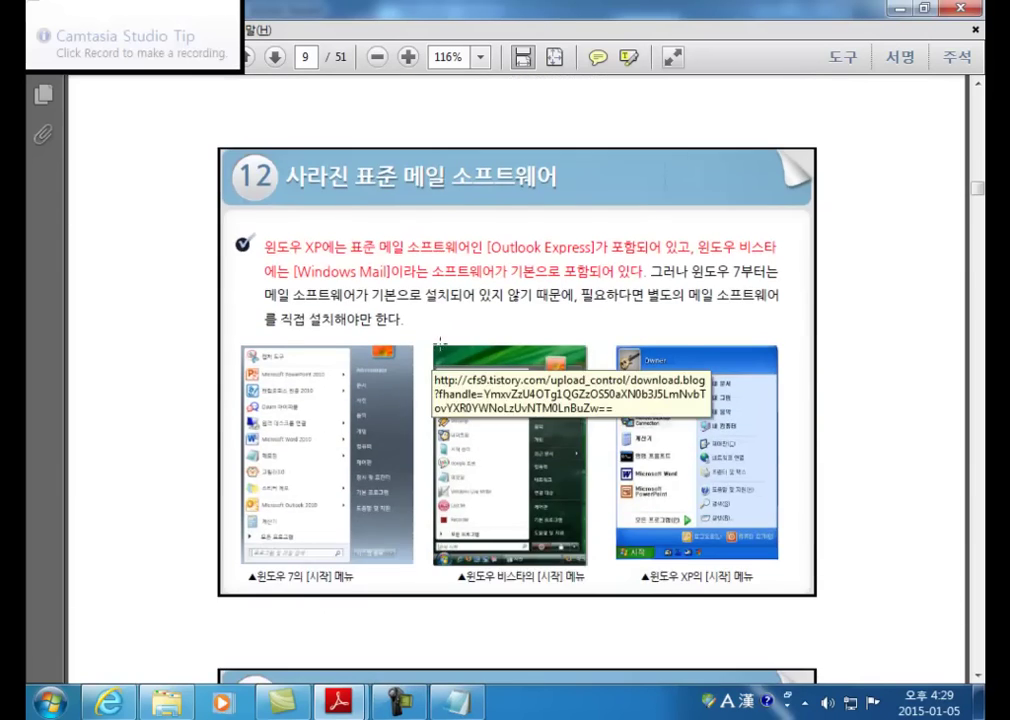
scroll(483, 290, down, 12)
scroll(483, 292, down, 13)
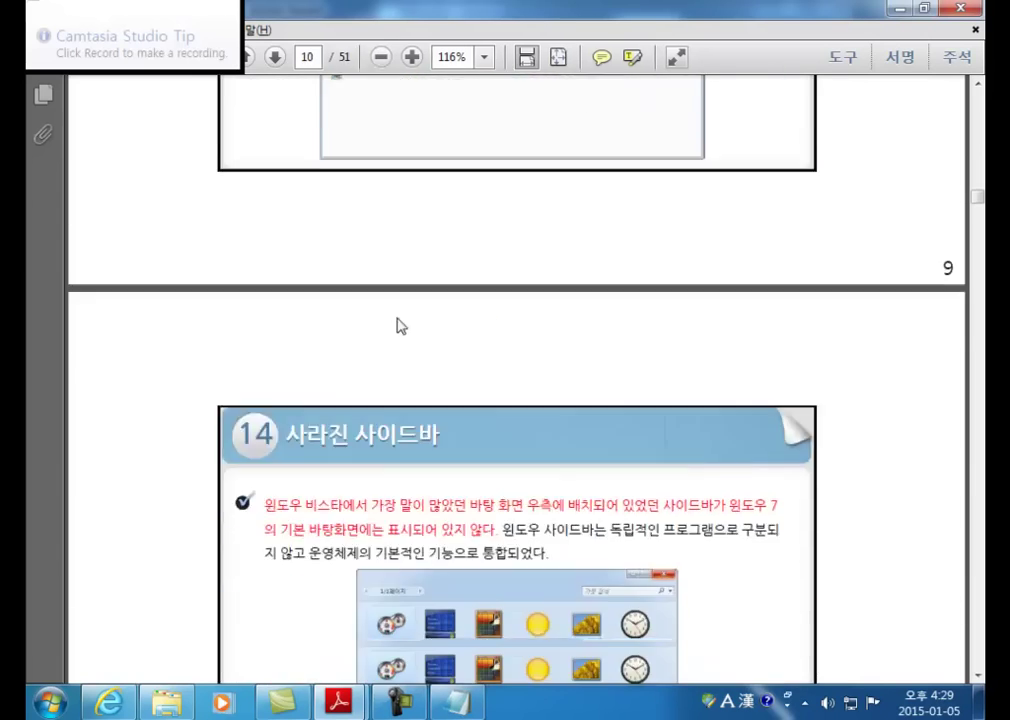
scroll(428, 318, down, 20)
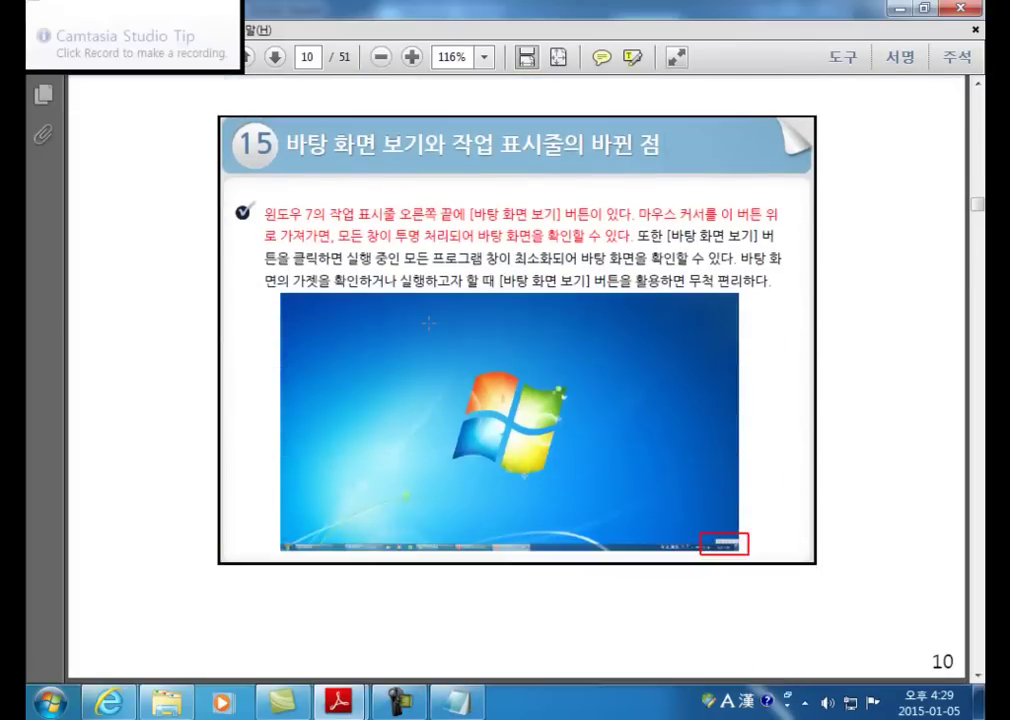
scroll(428, 322, down, 6)
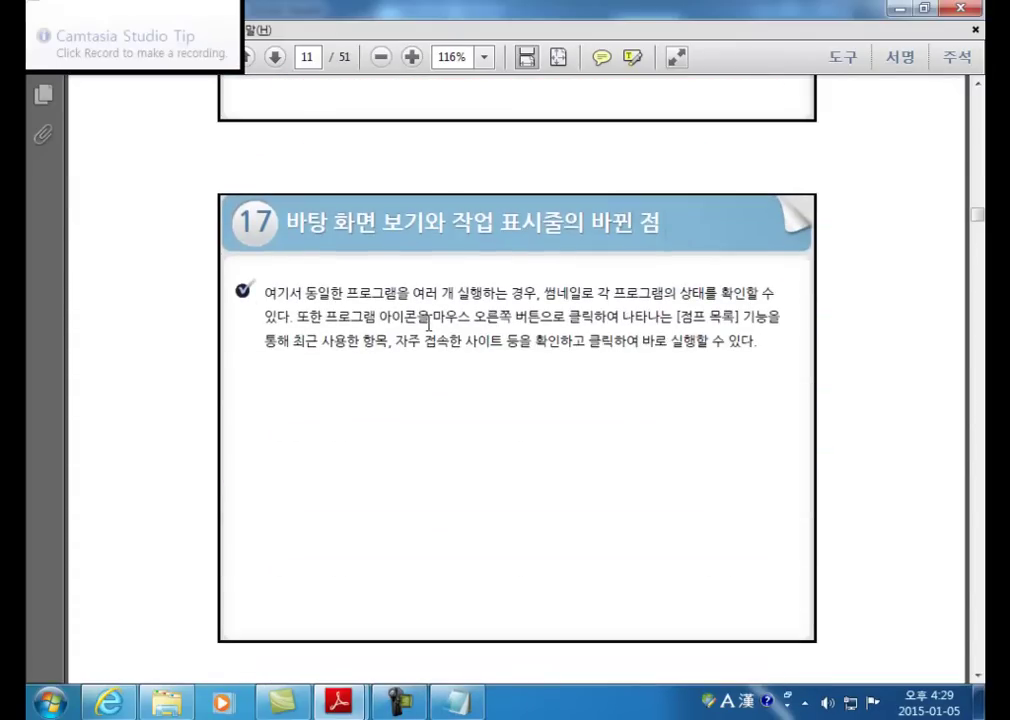
scroll(428, 322, down, 20)
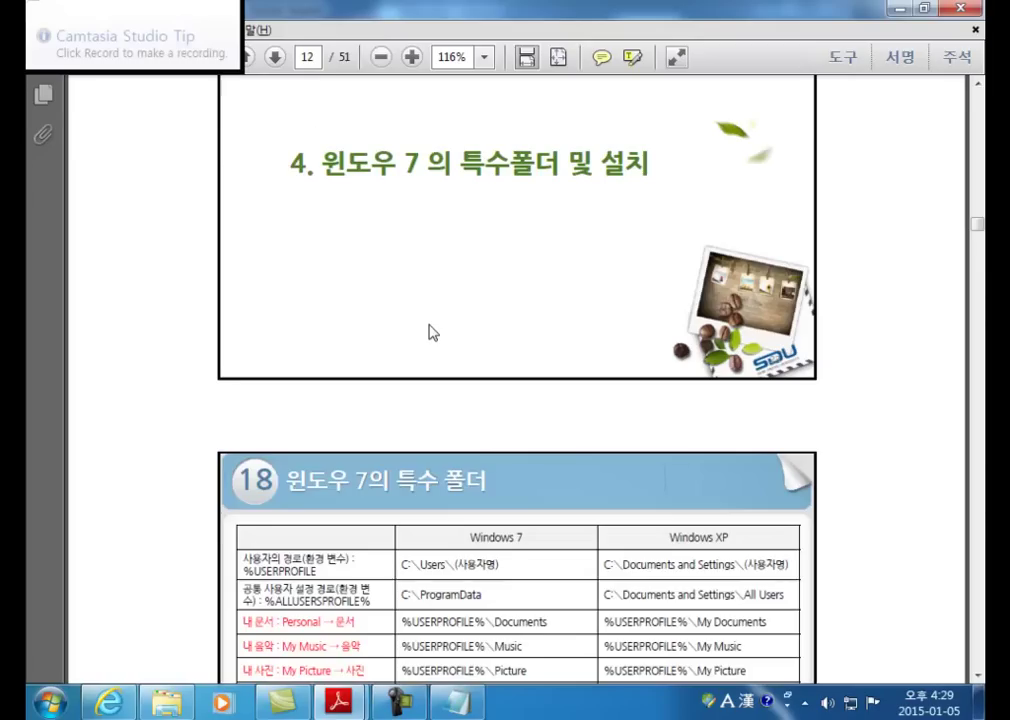
scroll(432, 332, down, 20)
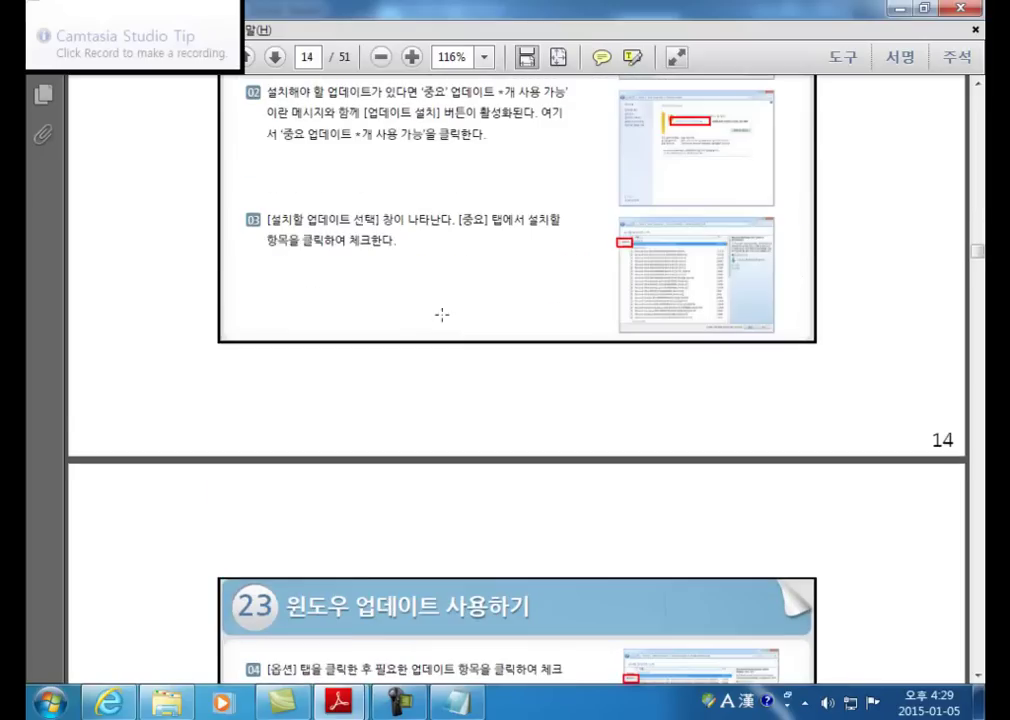
key(alt+Tab)
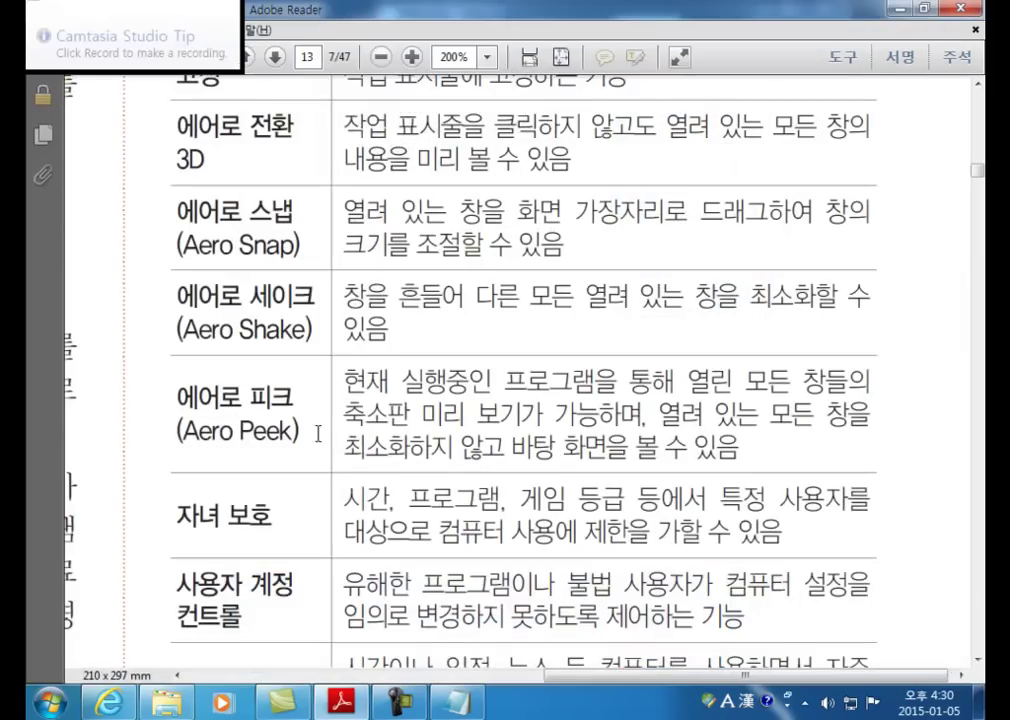
click(166, 703)
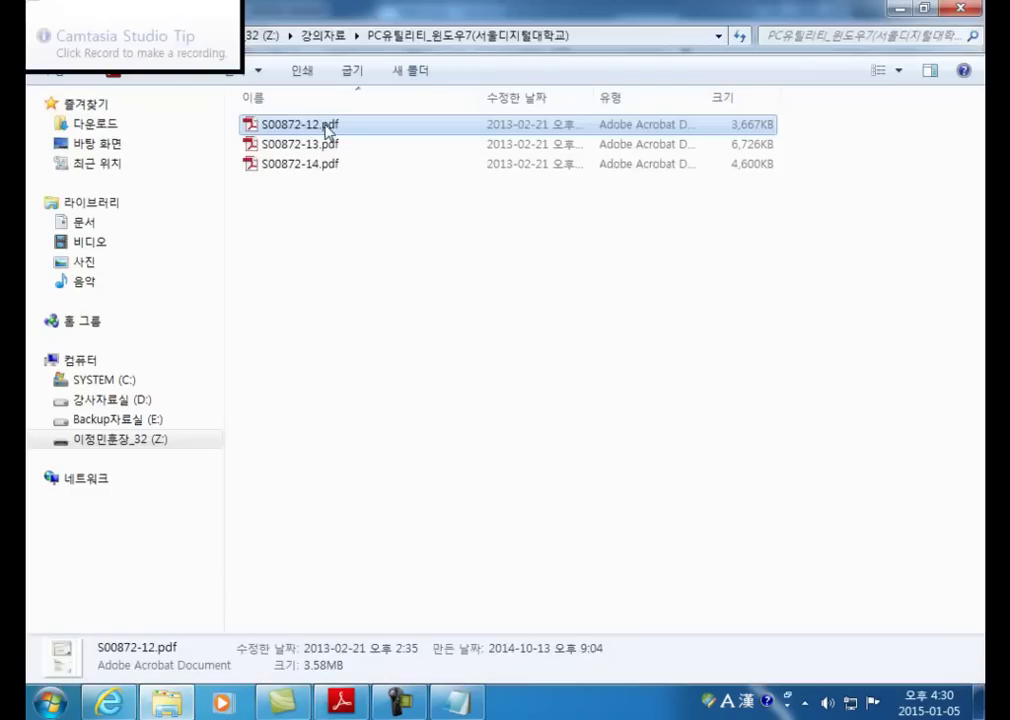
double_click(306, 148)
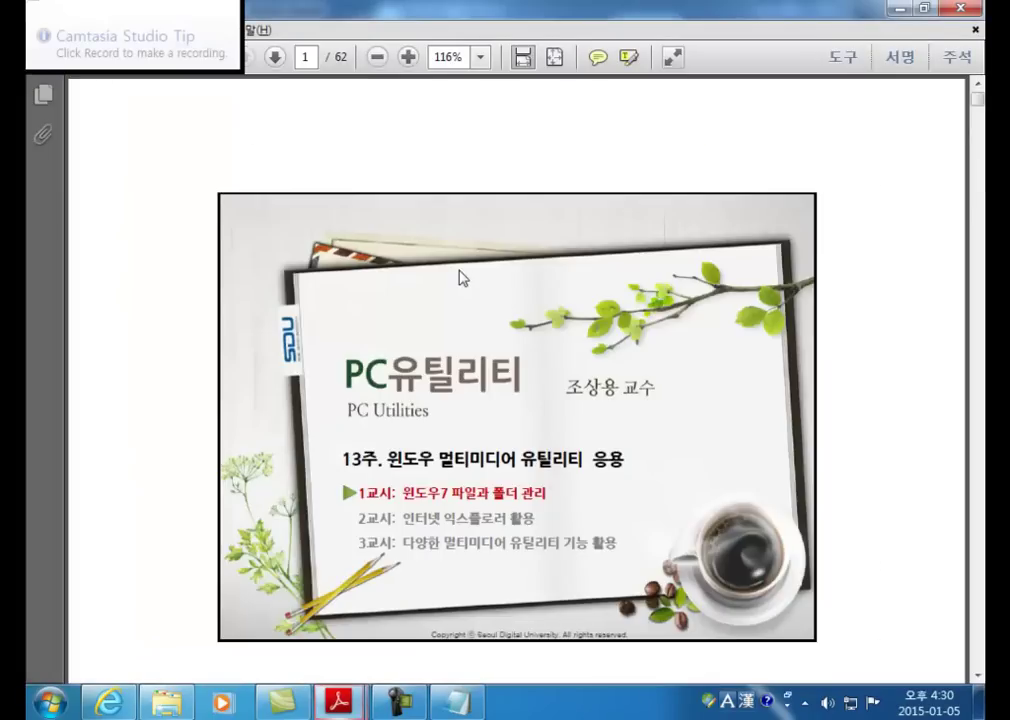
scroll(459, 265, down, 15)
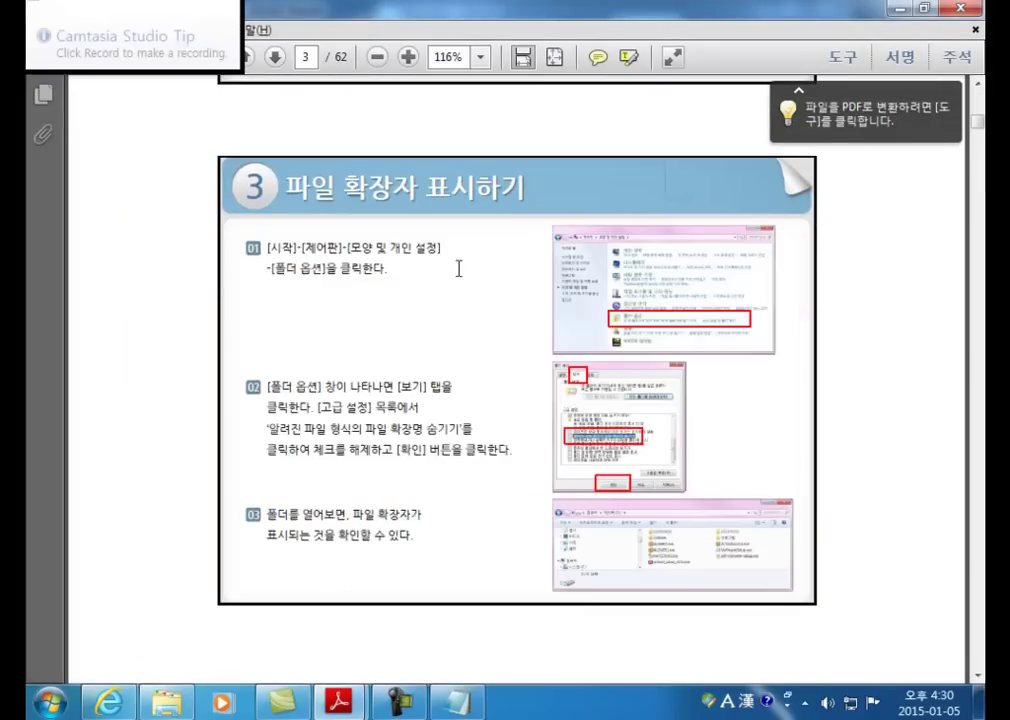
scroll(459, 265, down, 10)
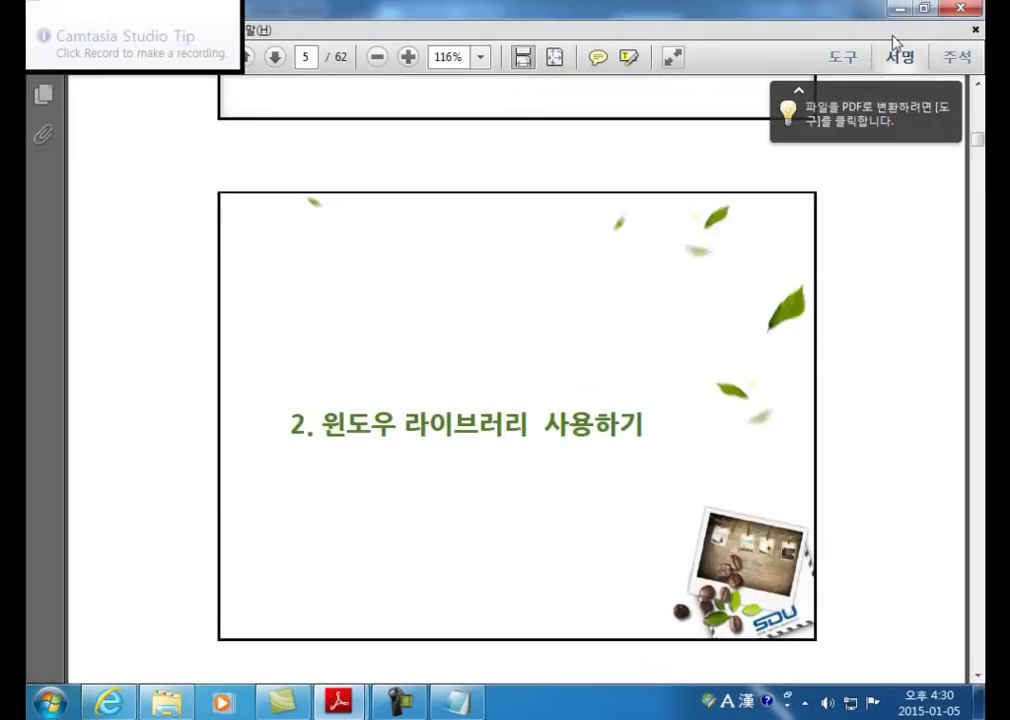
click(957, 9)
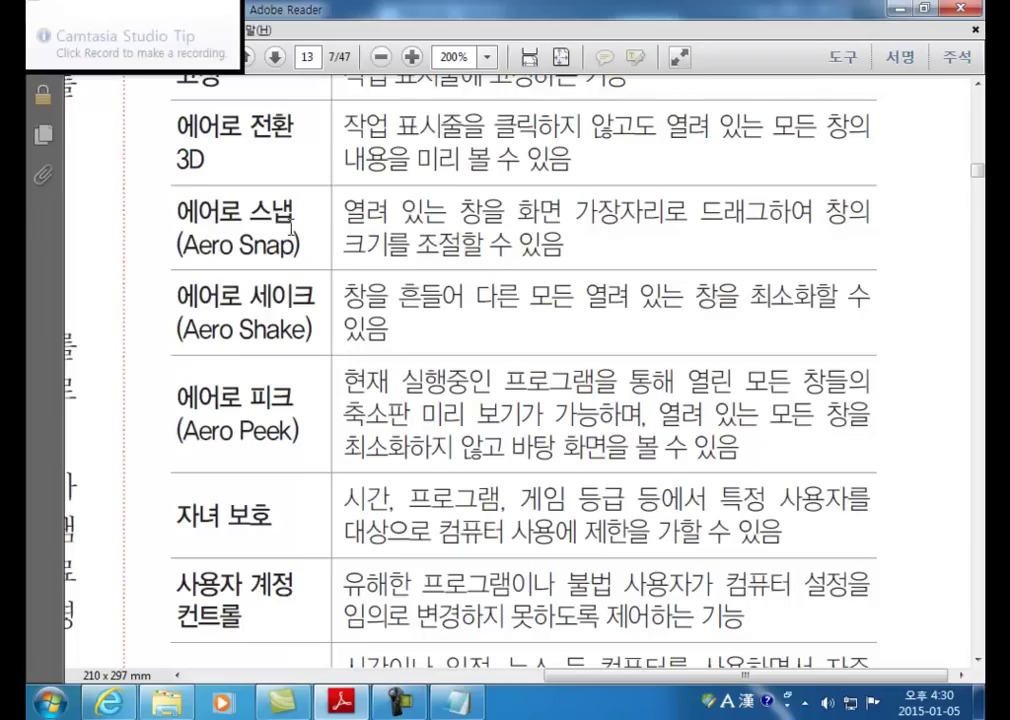
scroll(350, 245, down, 3)
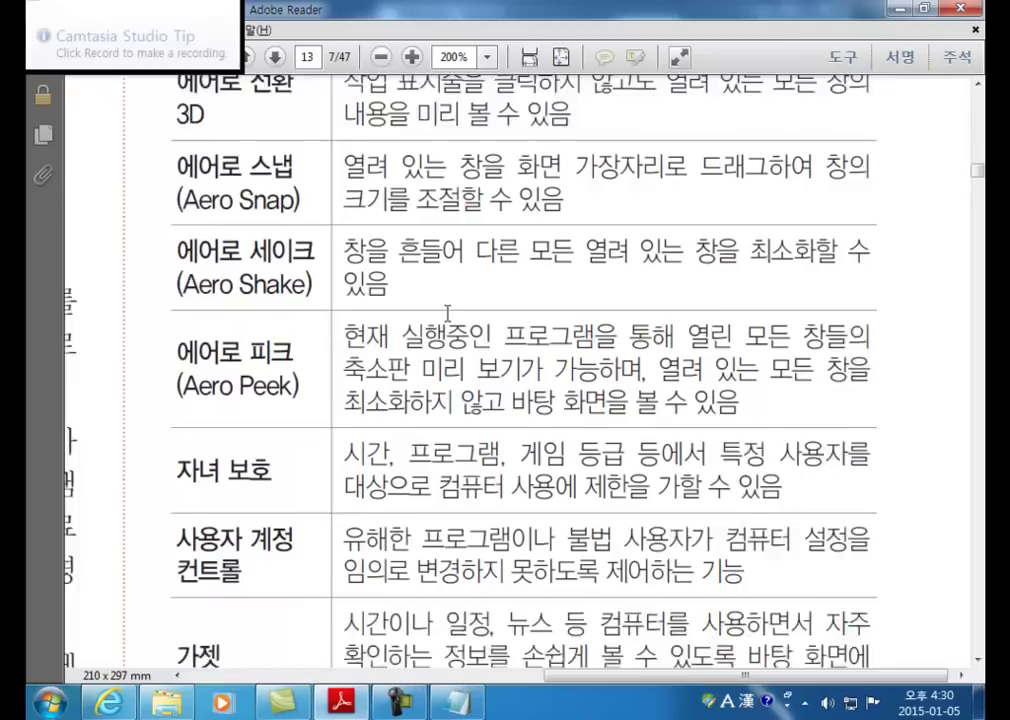
drag(343, 320, 785, 352)
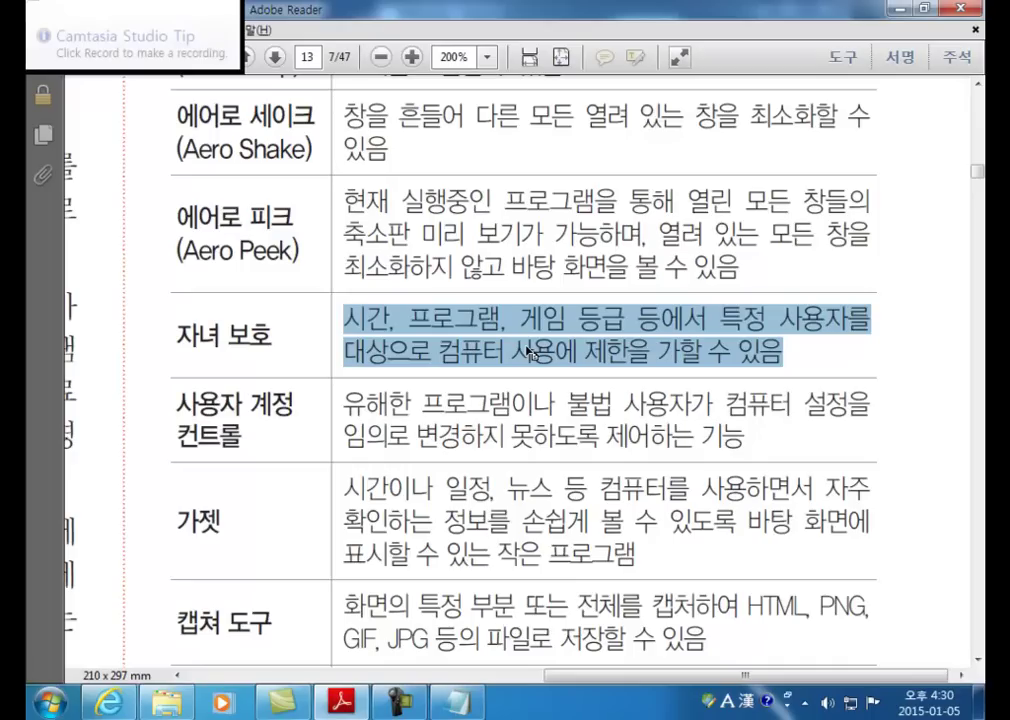
click(385, 327)
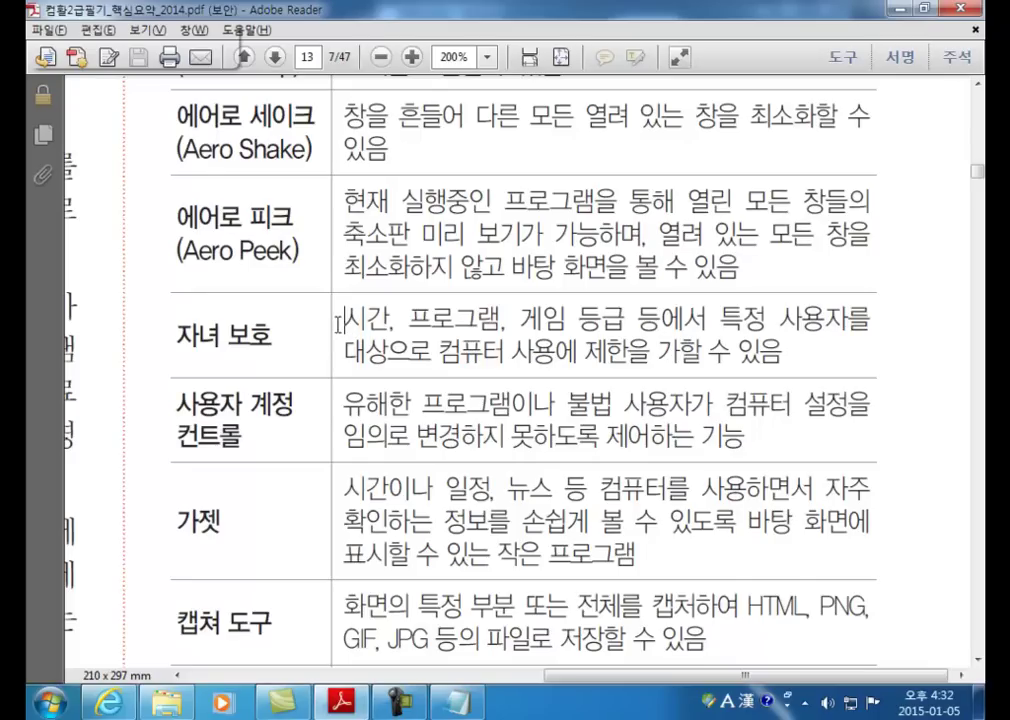
Step: Read past the 사용자 계정 컨트롤 and 스티커 메모 rows, close Reader, minimize the PDF folder
scroll(390, 362, down, 2)
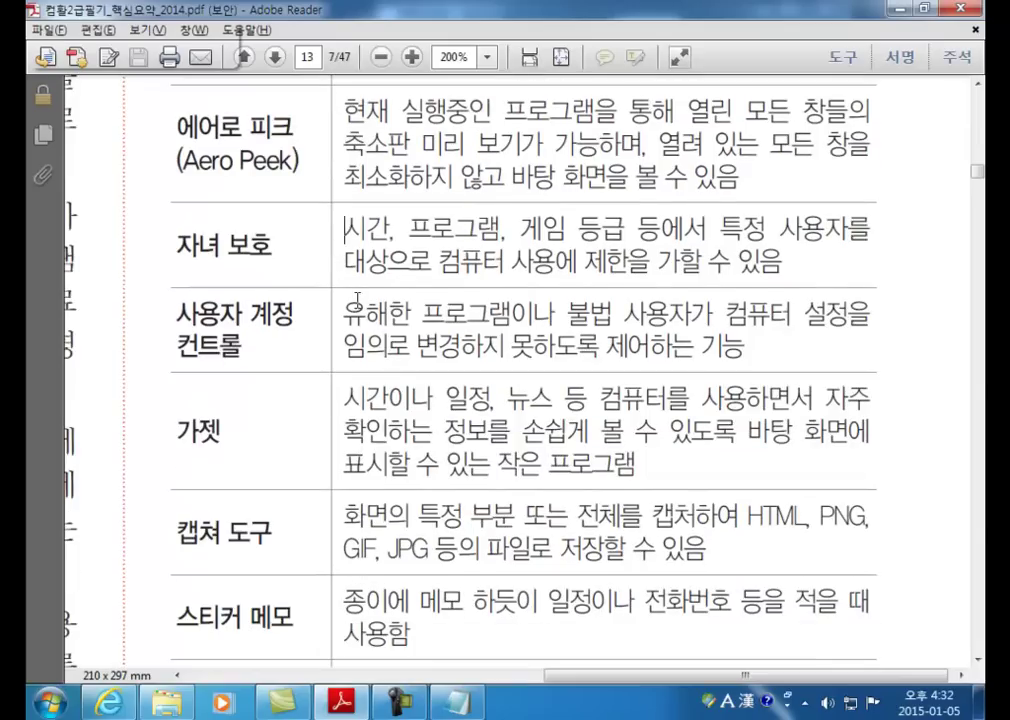
drag(343, 318, 706, 335)
click(470, 347)
scroll(425, 362, down, 5)
scroll(431, 364, down, 1)
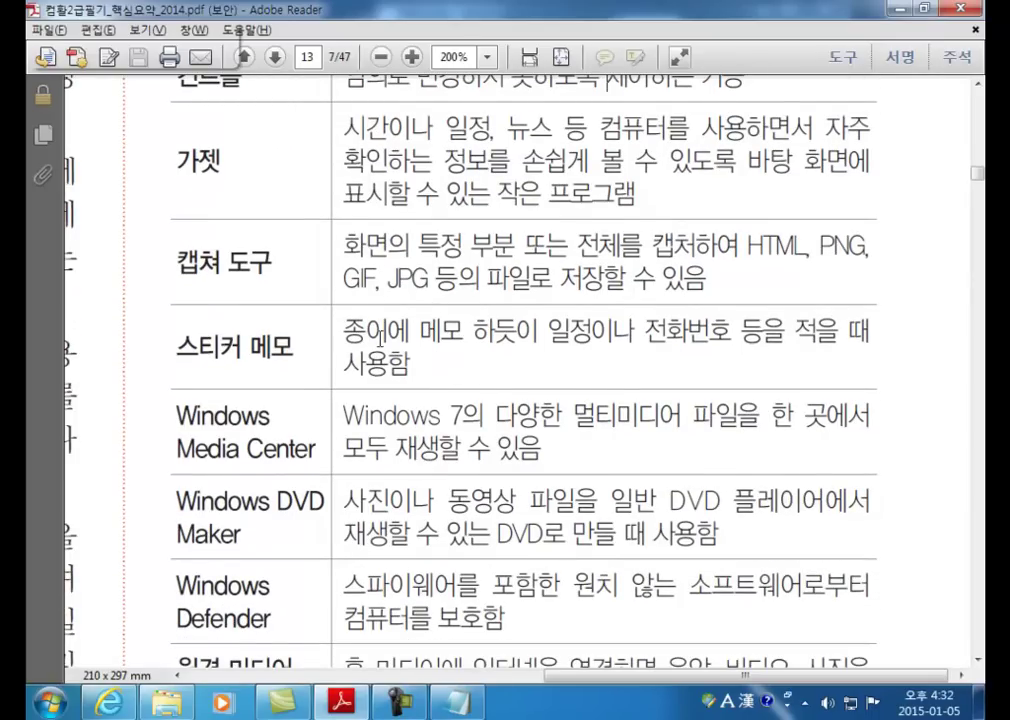
drag(644, 332, 732, 332)
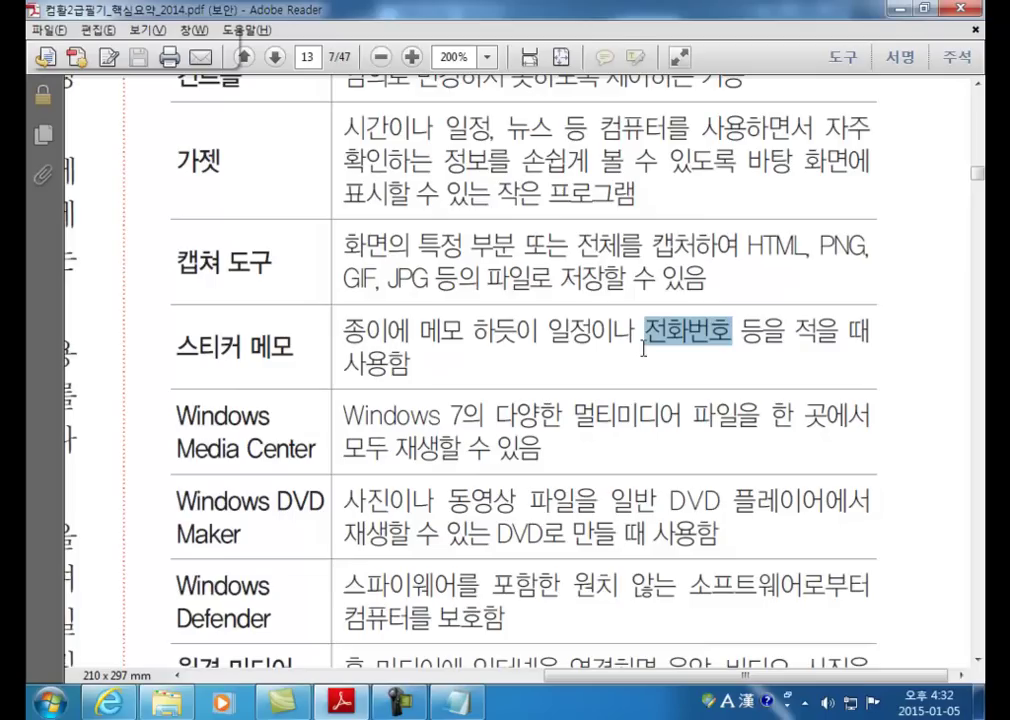
key(alt+F4)
click(900, 9)
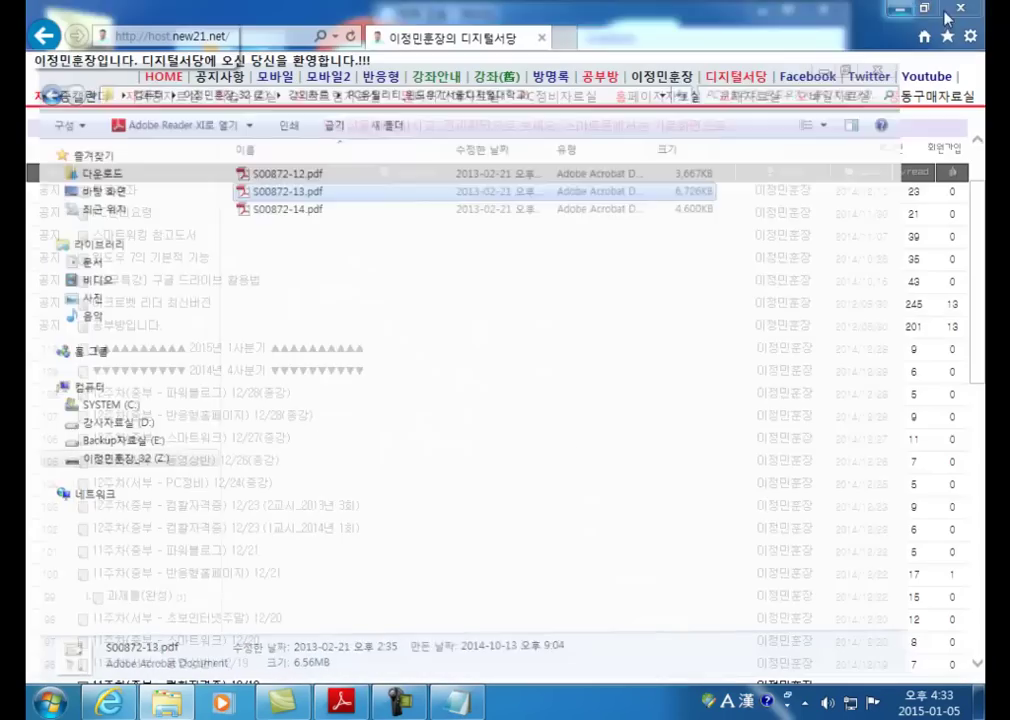
Step: Minimize the browser to reveal the desktop and shift the Notepad version list right
click(900, 9)
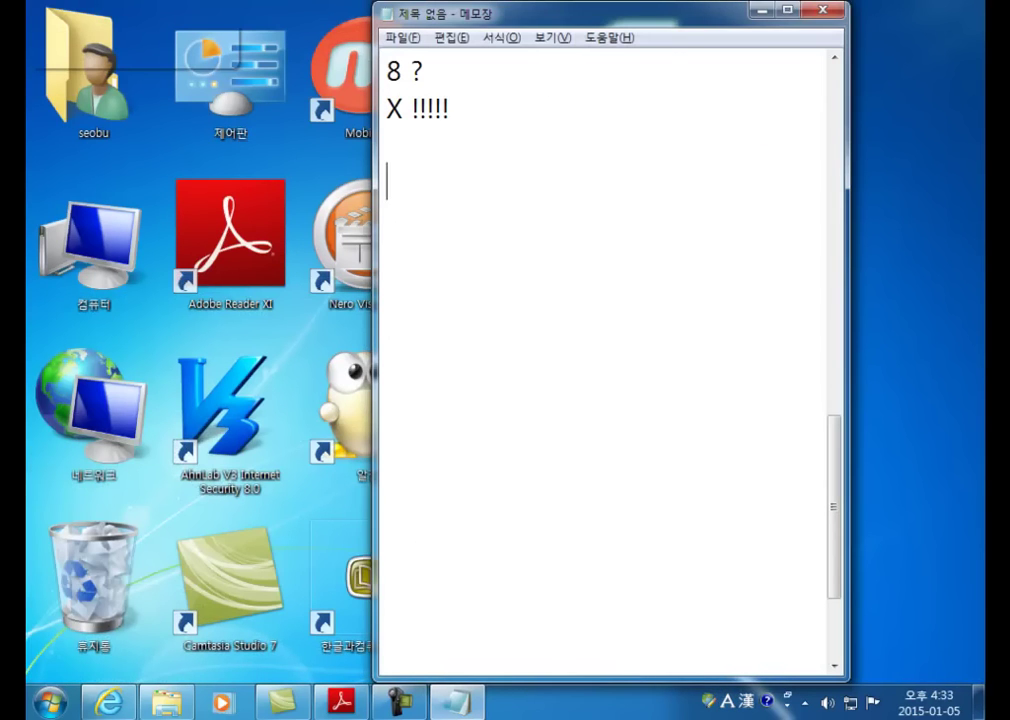
click(922, 148)
ctrl+scroll(919, 143, down, 5)
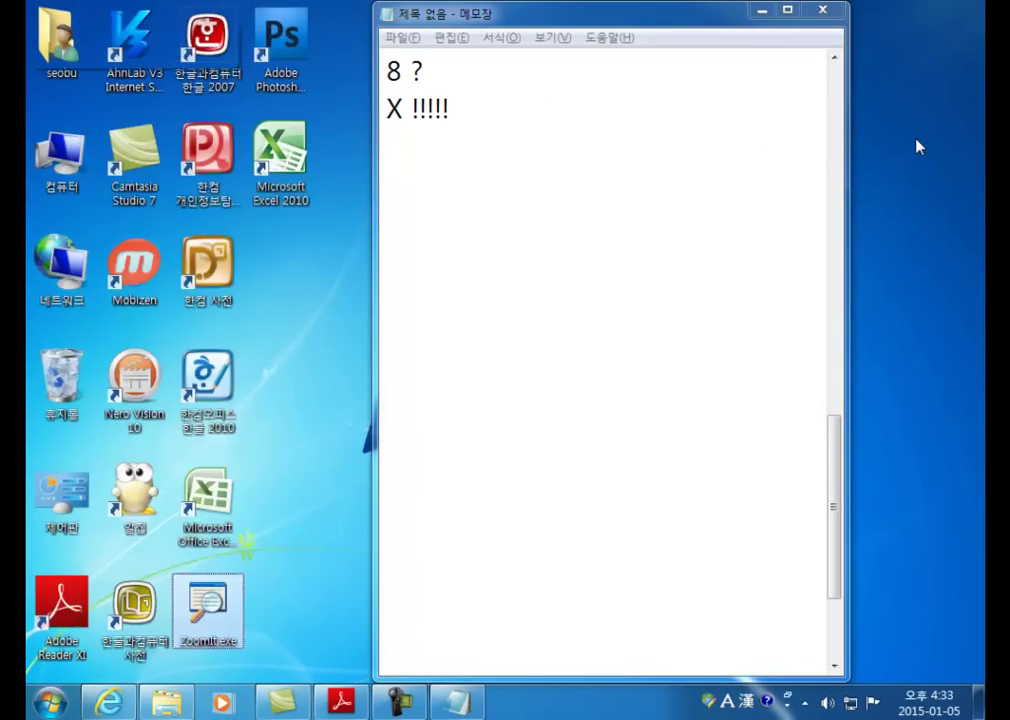
drag(283, 52, 336, 122)
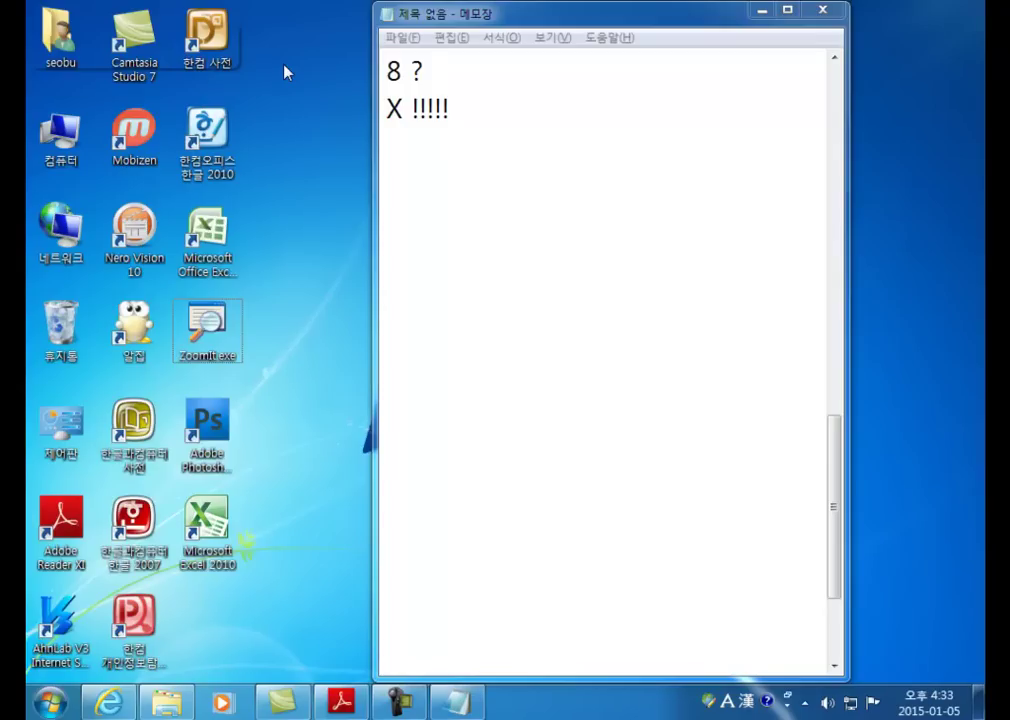
drag(268, 41, 333, 142)
drag(522, 20, 623, 22)
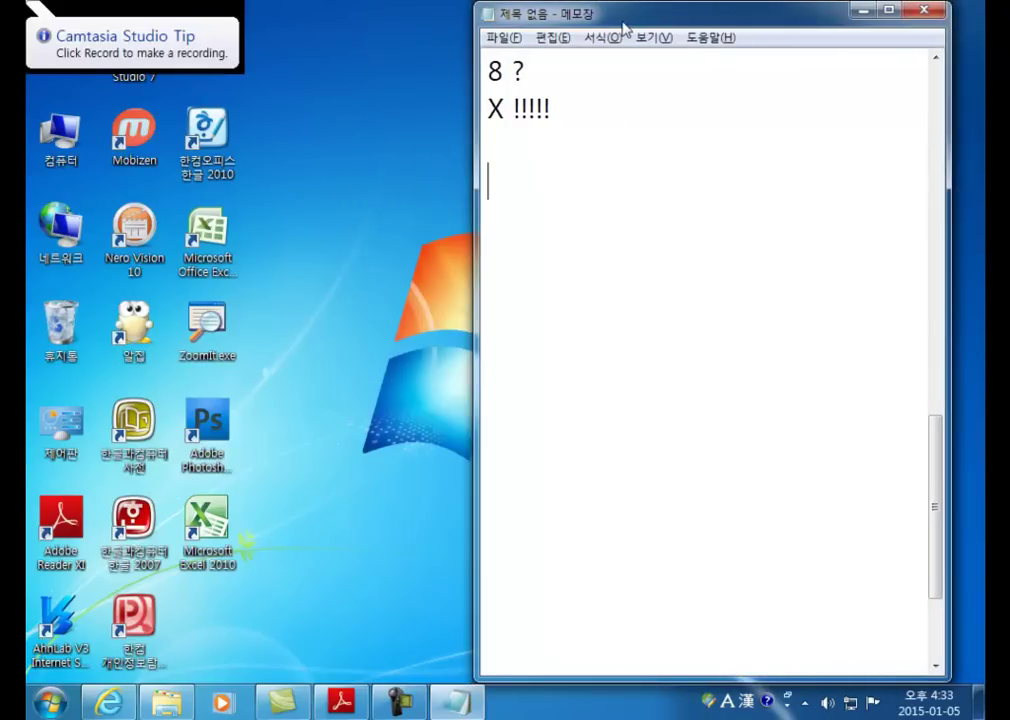
drag(331, 79, 320, 252)
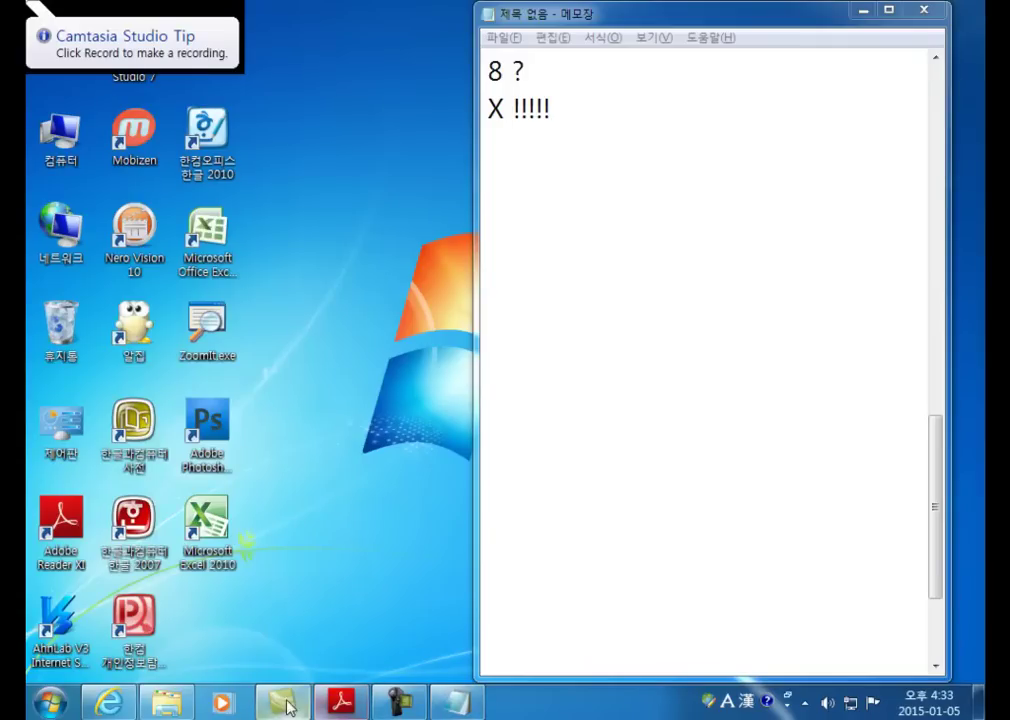
Step: Scroll the features table past Windows Defender to ReadyBoost, then close Reader with Alt+F4
click(340, 703)
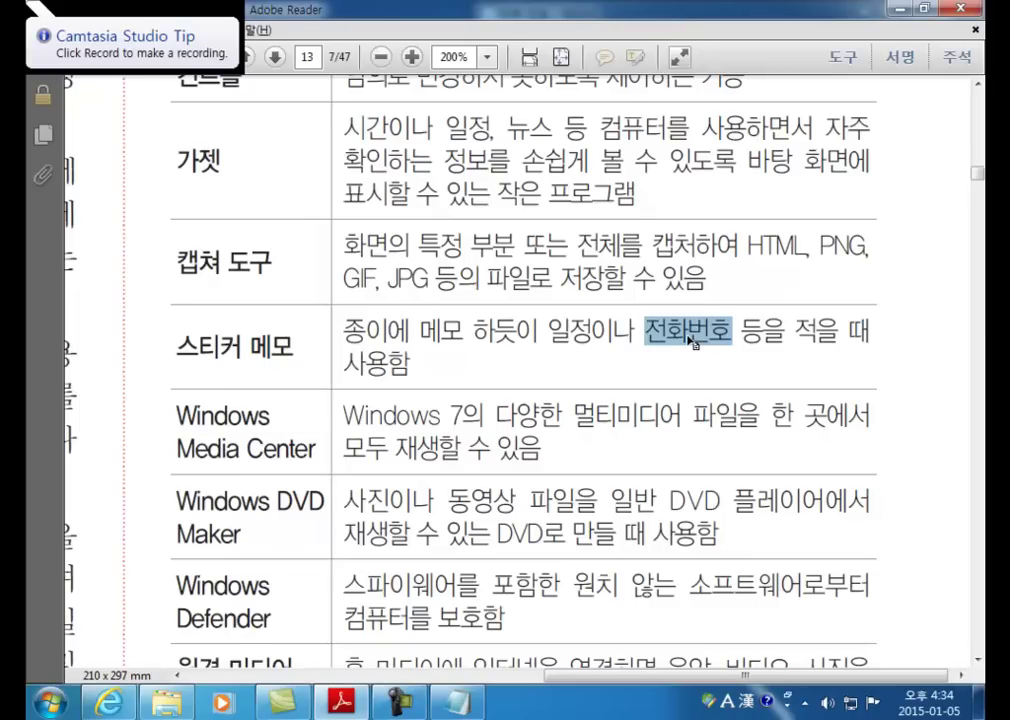
click(360, 420)
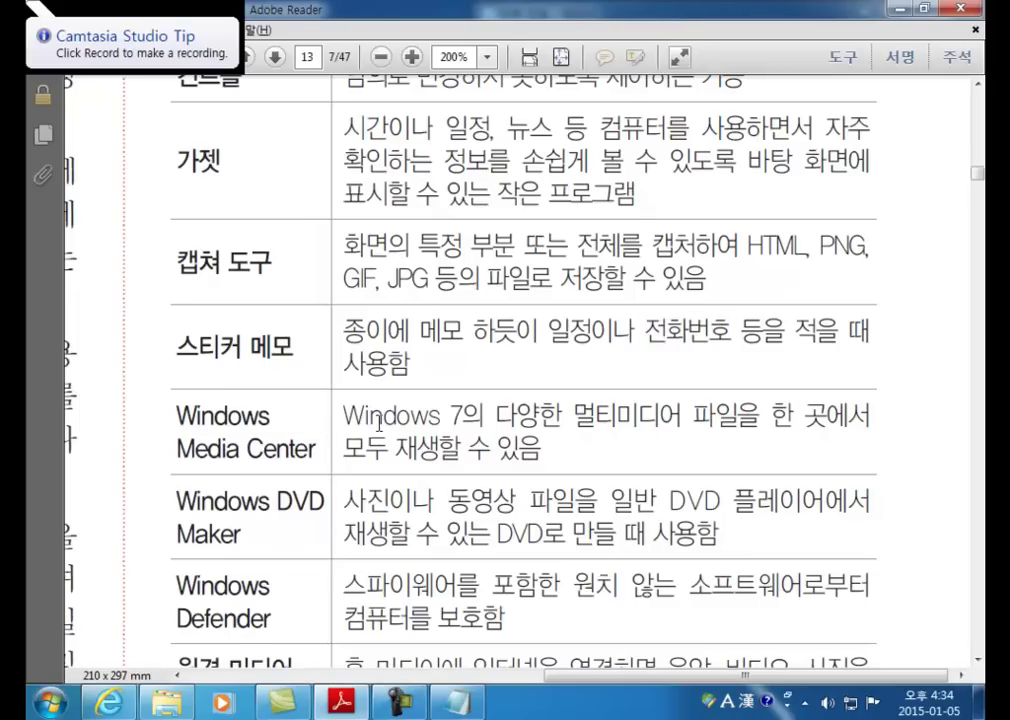
scroll(386, 452, down, 3)
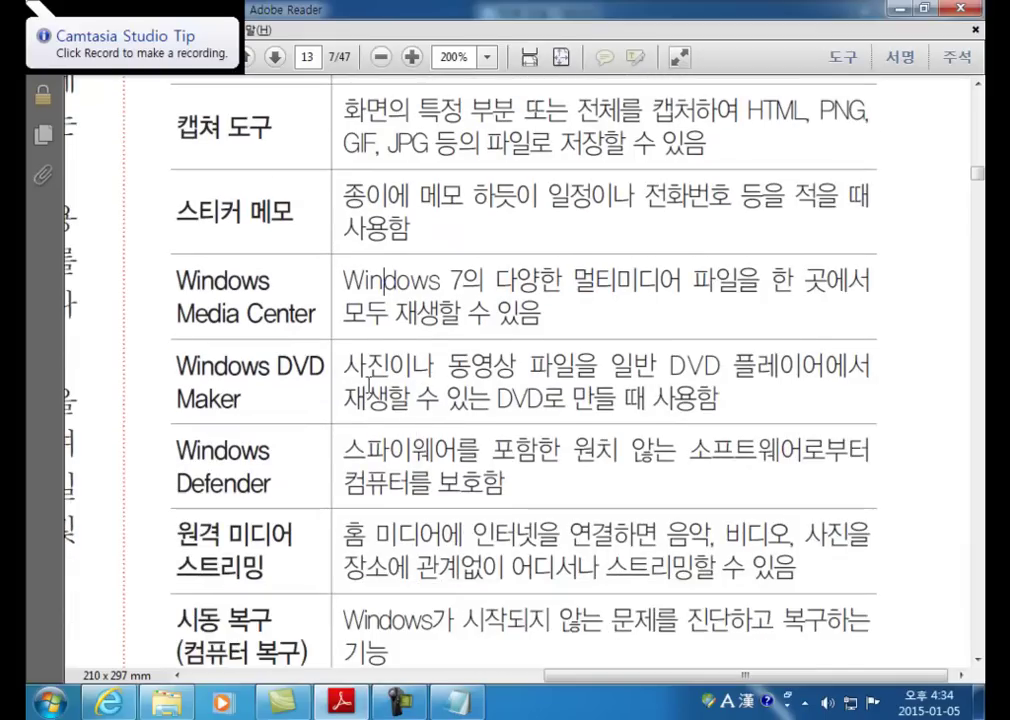
scroll(398, 383, down, 3)
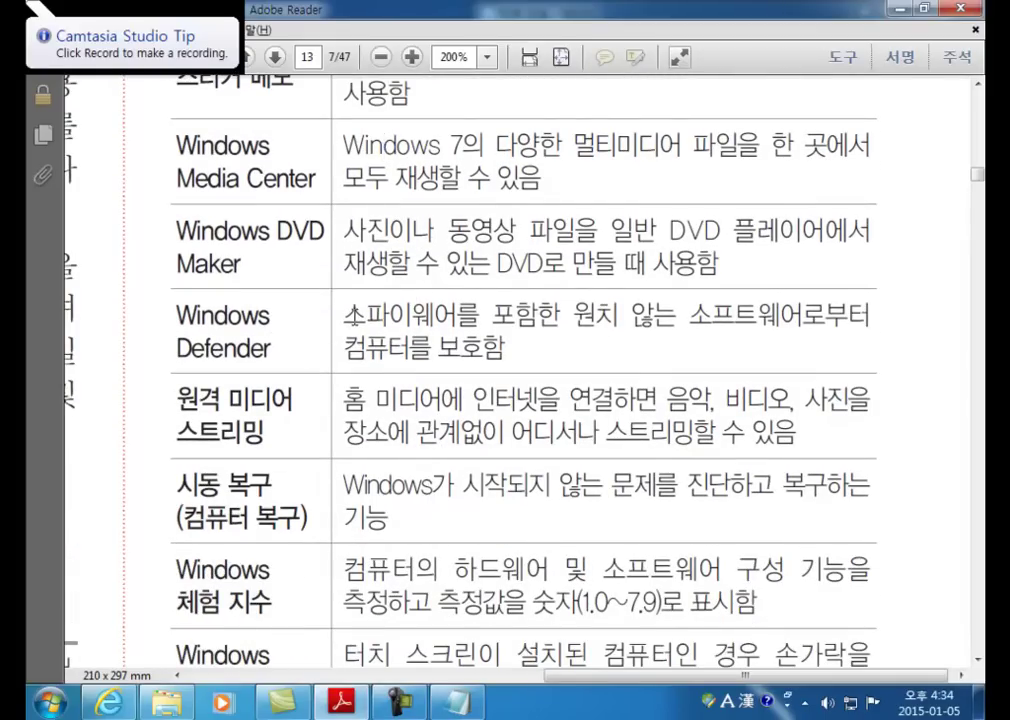
drag(344, 305, 509, 348)
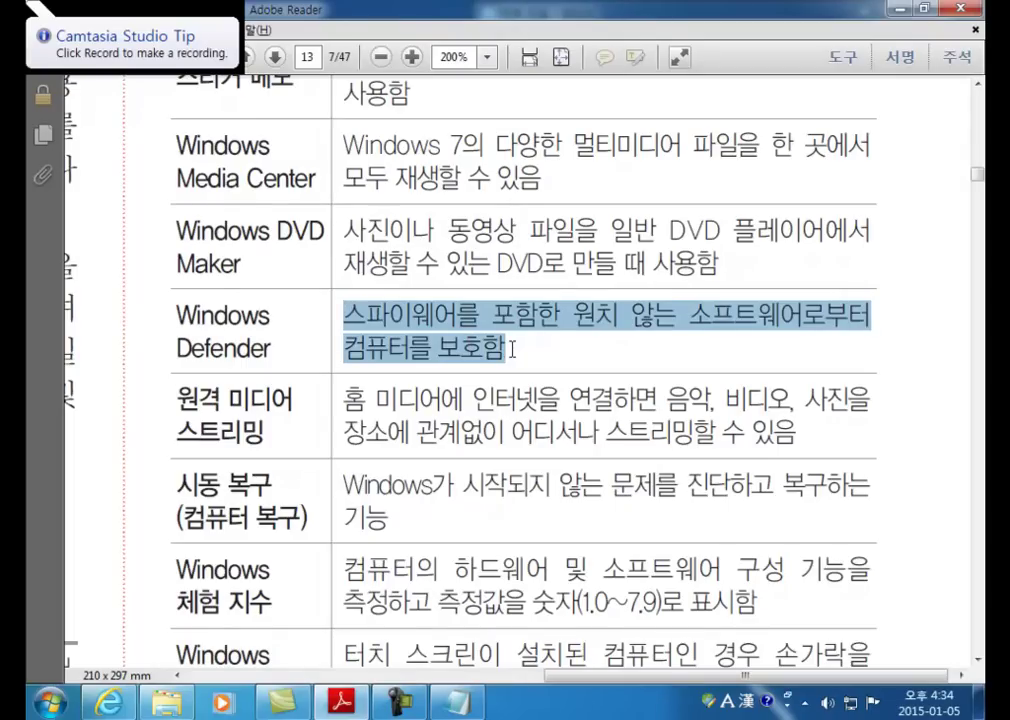
scroll(512, 348, down, 5)
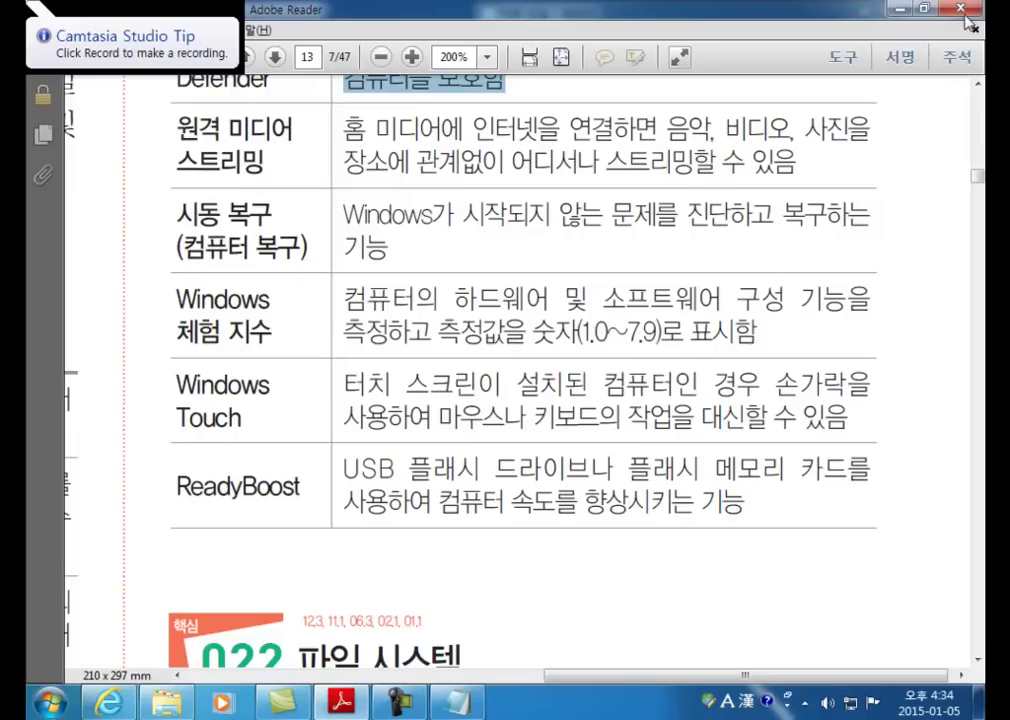
key(alt+F4)
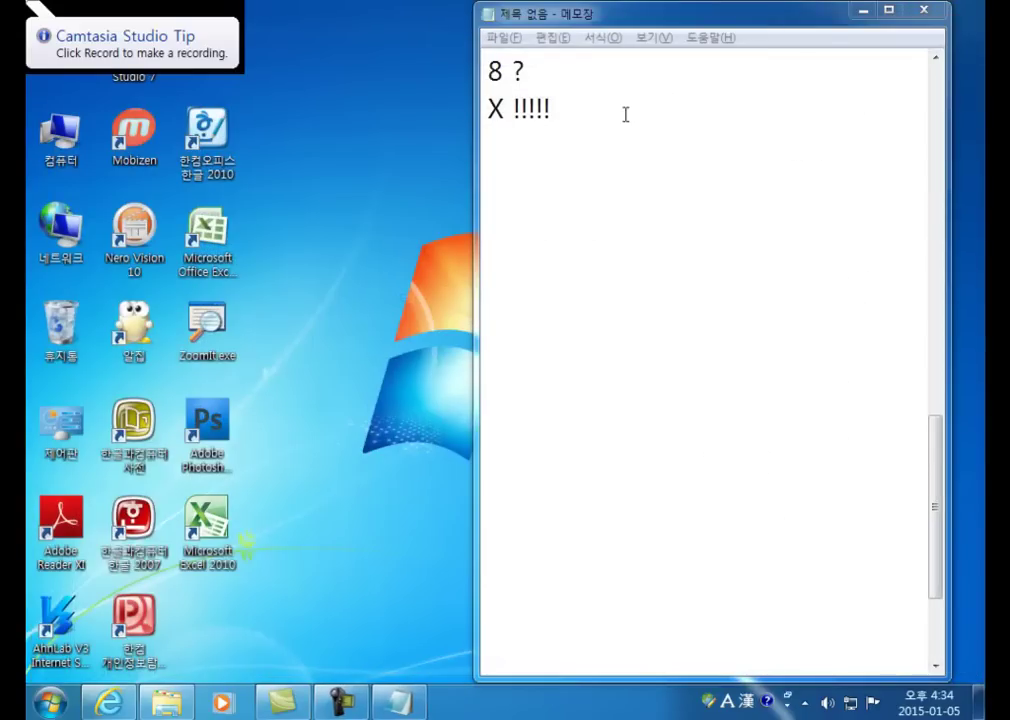
Step: Close the untitled Notepad version list, choosing 저장 안 함 to discard it
click(622, 112)
click(924, 12)
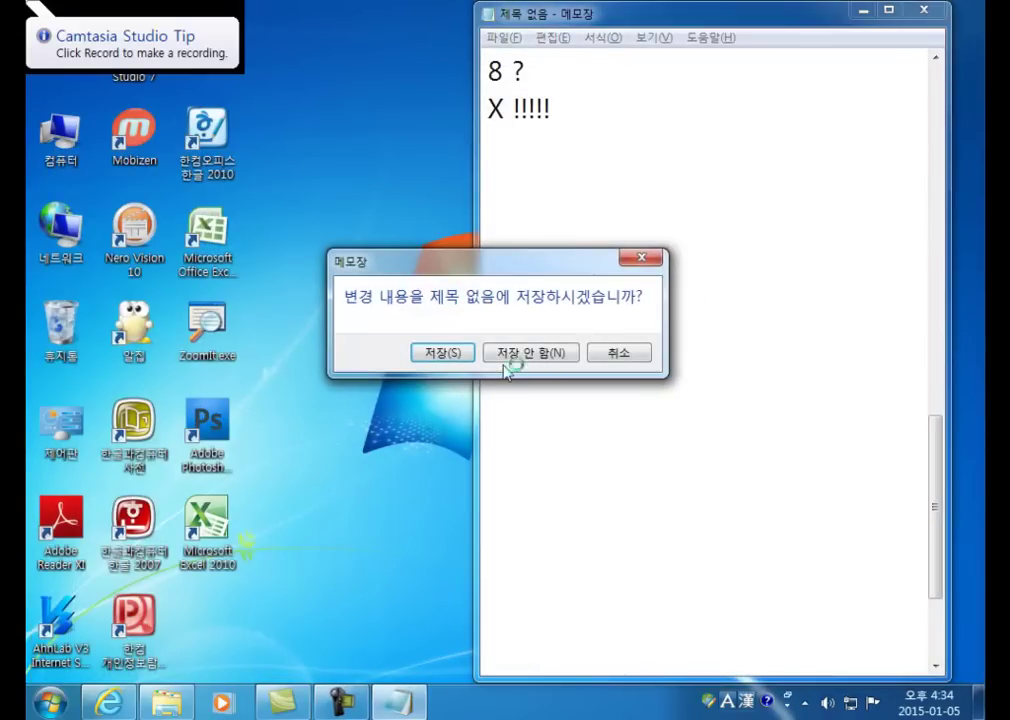
click(518, 355)
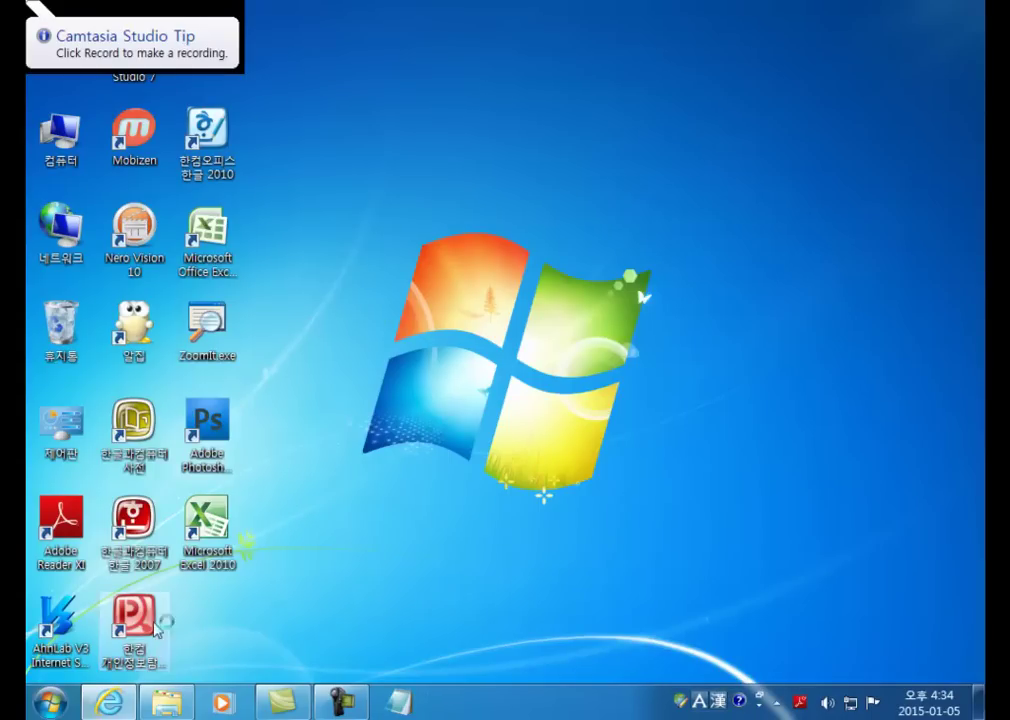
Step: Sort the desktop icons by name (정렬 기준 > 이름) twice
right_click(343, 228)
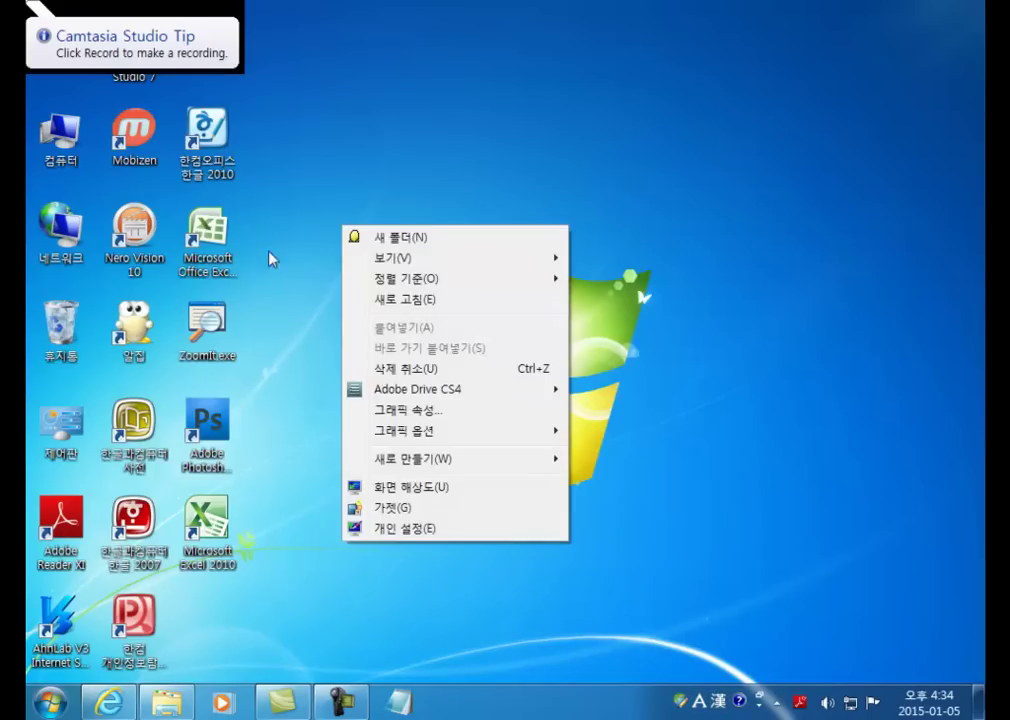
mouse_move(424, 280)
click(585, 279)
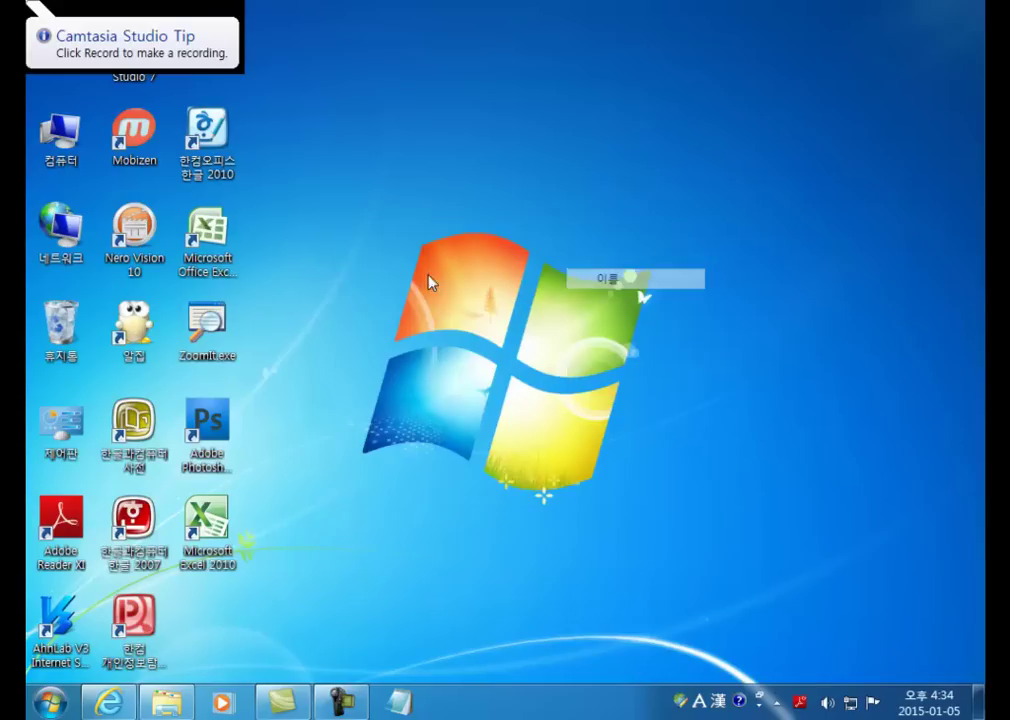
right_click(330, 244)
mouse_move(424, 295)
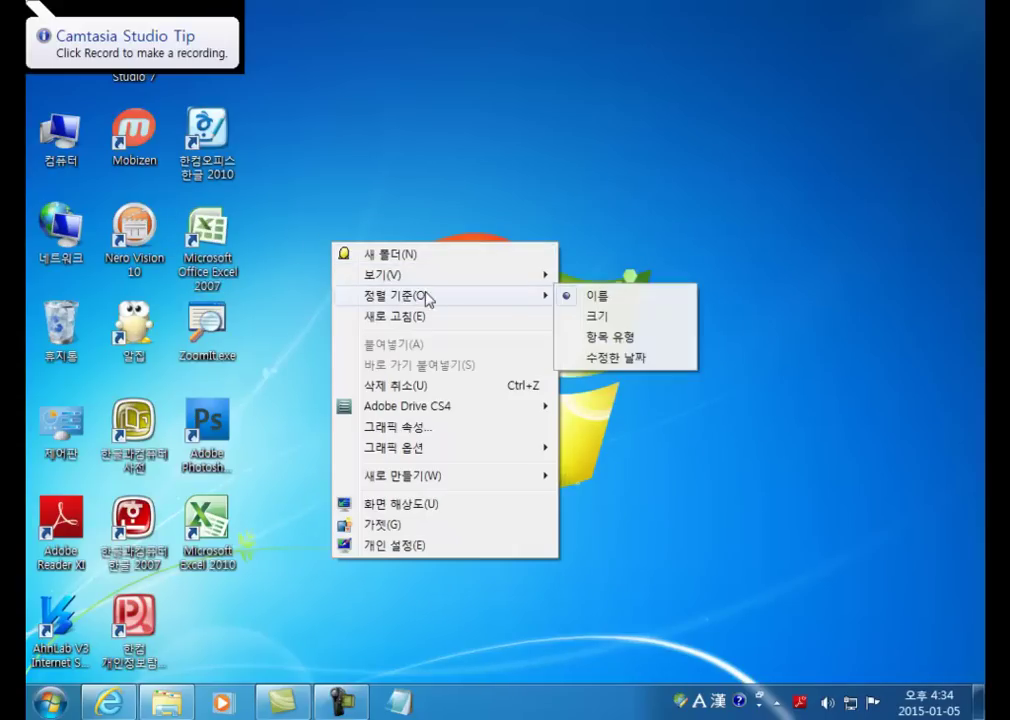
click(604, 292)
Step: Sort the desktop icons by name once more, then start Microsoft Excel 2010
right_click(357, 226)
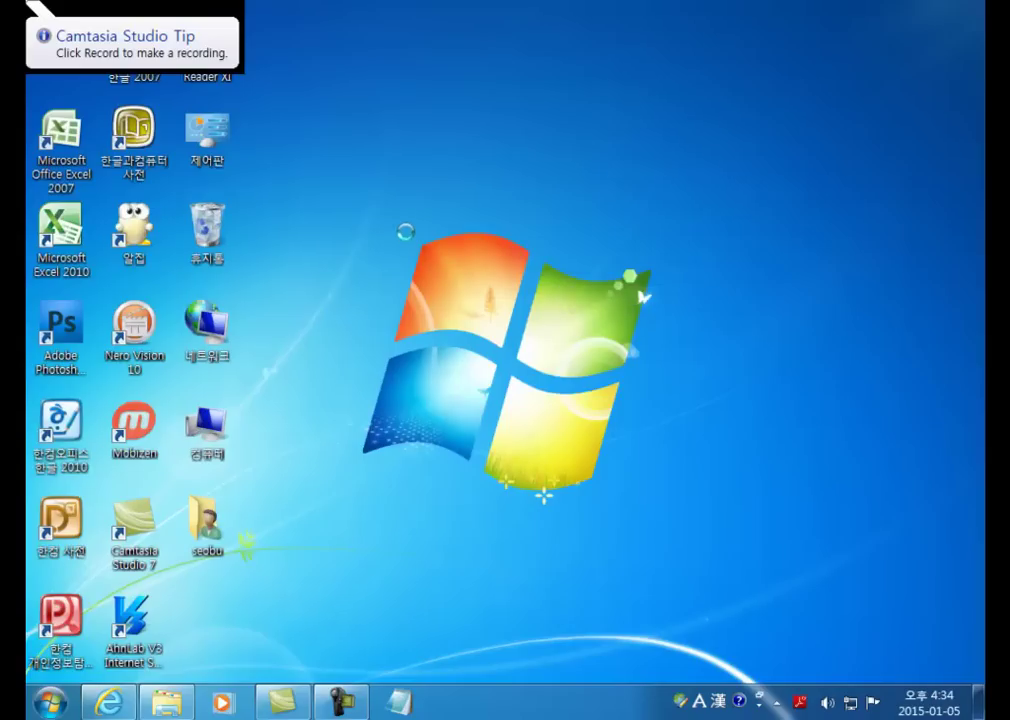
mouse_move(428, 277)
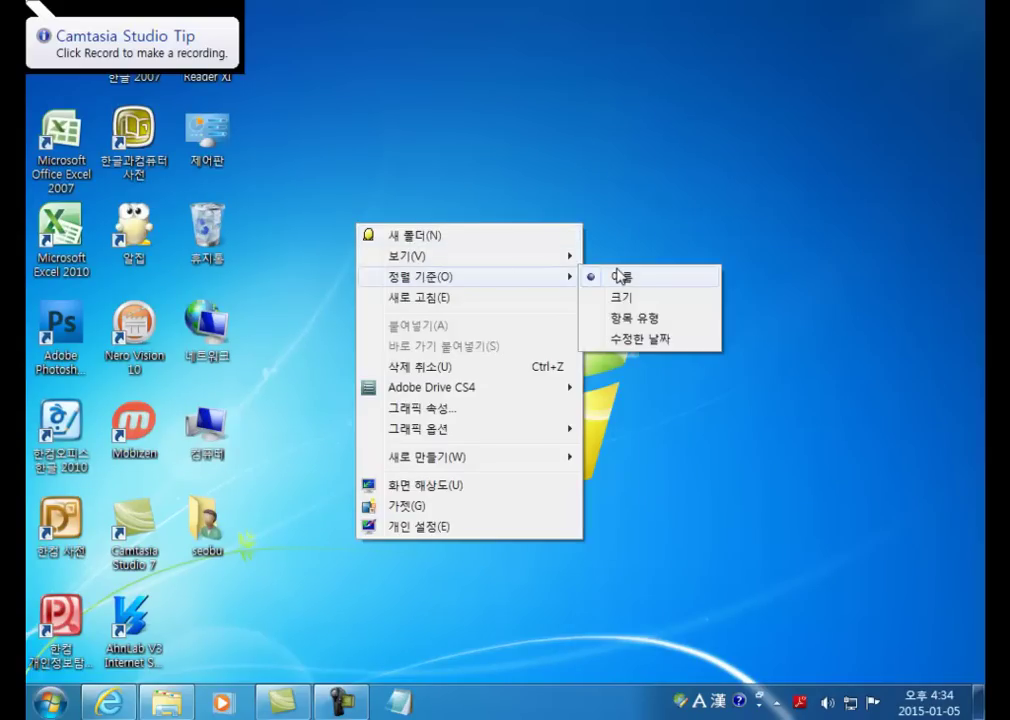
click(620, 273)
double_click(233, 338)
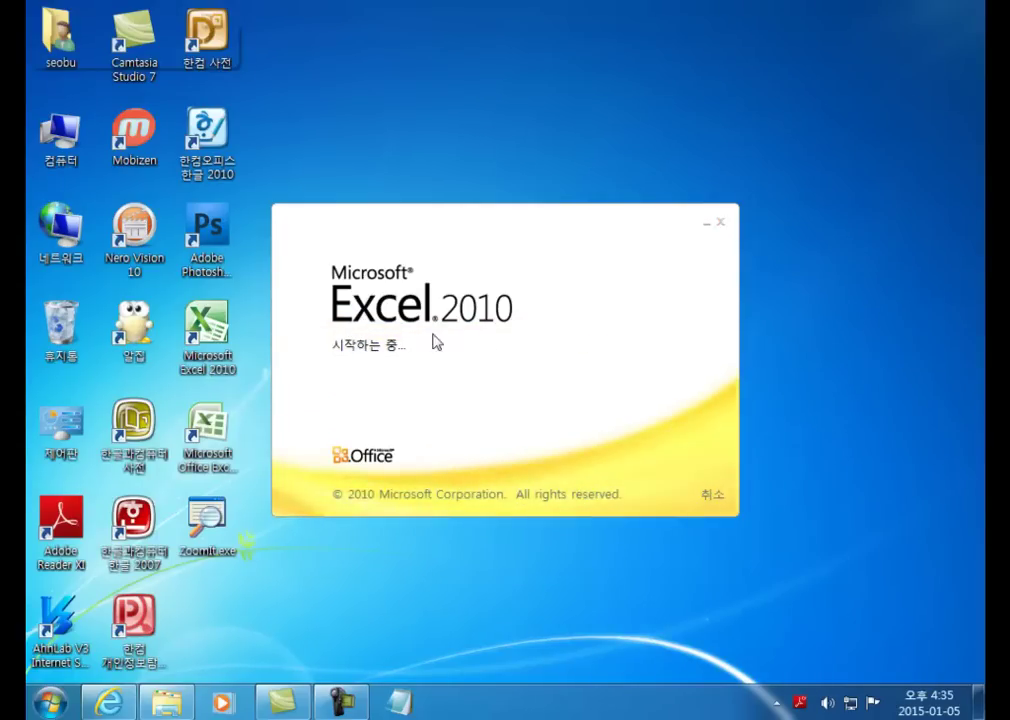
Step: Close Excel 2010, then launch Excel 2007 and close its blank Book1 workbook
click(213, 437)
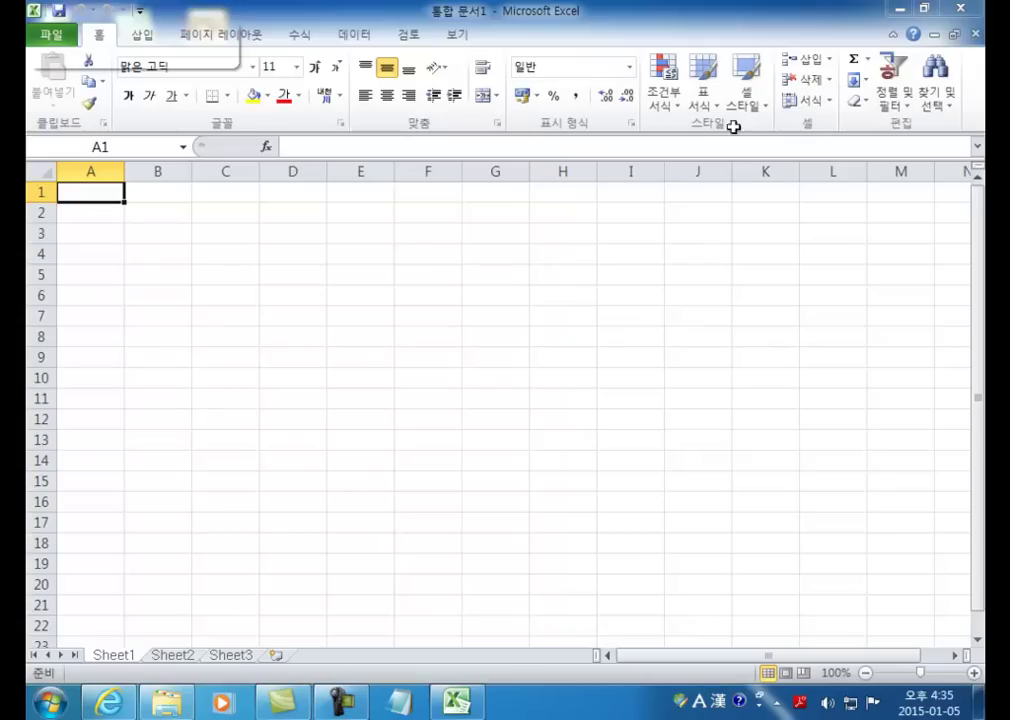
click(962, 10)
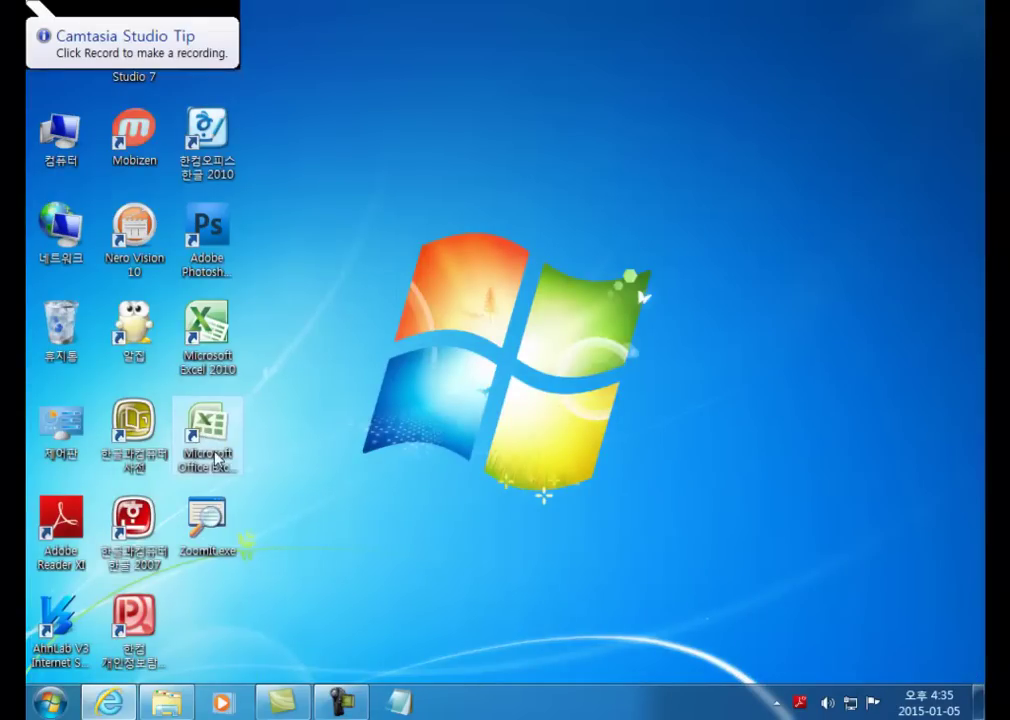
click(214, 452)
double_click(214, 452)
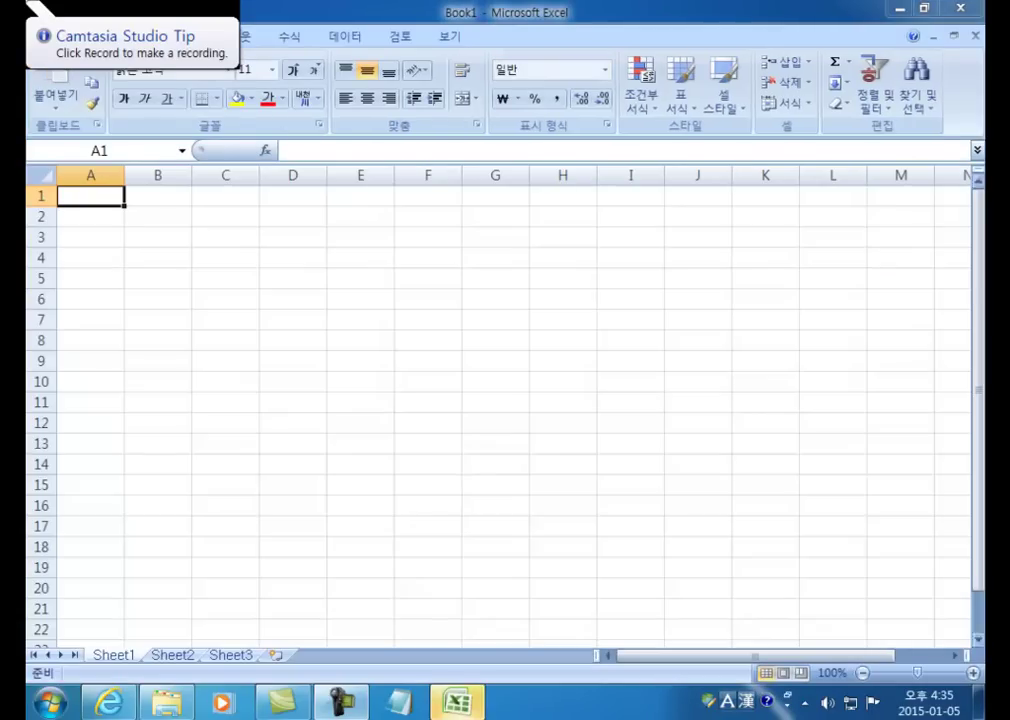
click(956, 10)
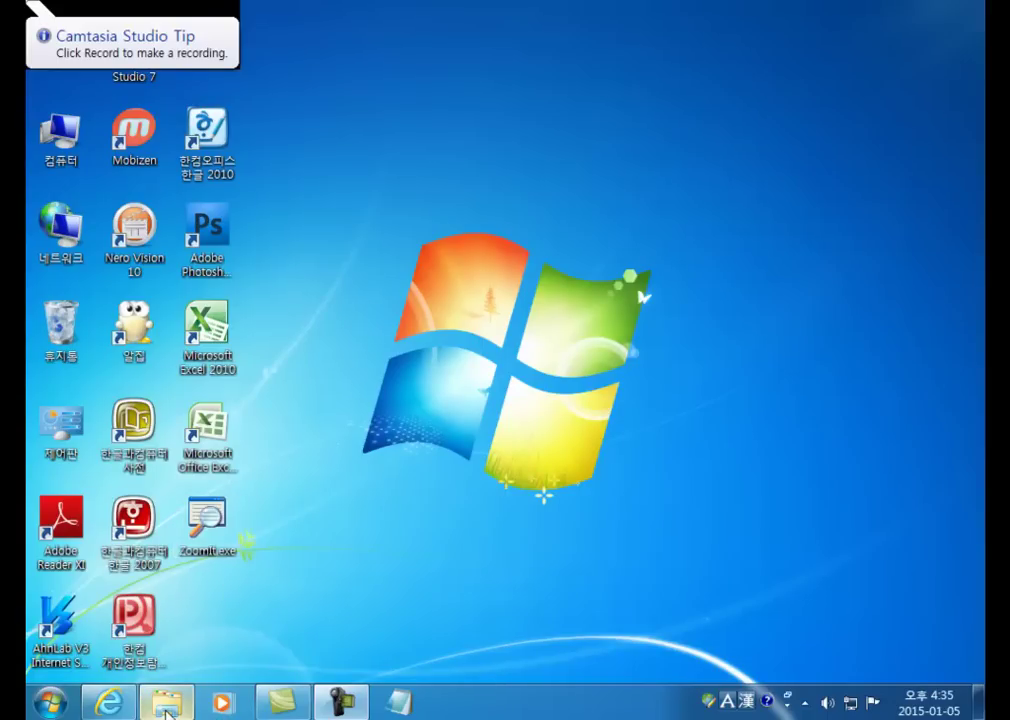
Step: In Internet Explorer, open the 교재자료실 post 컴퓨터활용능력자격증2급(길벗출판사) to see its 모의고사, 부록CD and 정오표 downloads
mouse_move(168, 713)
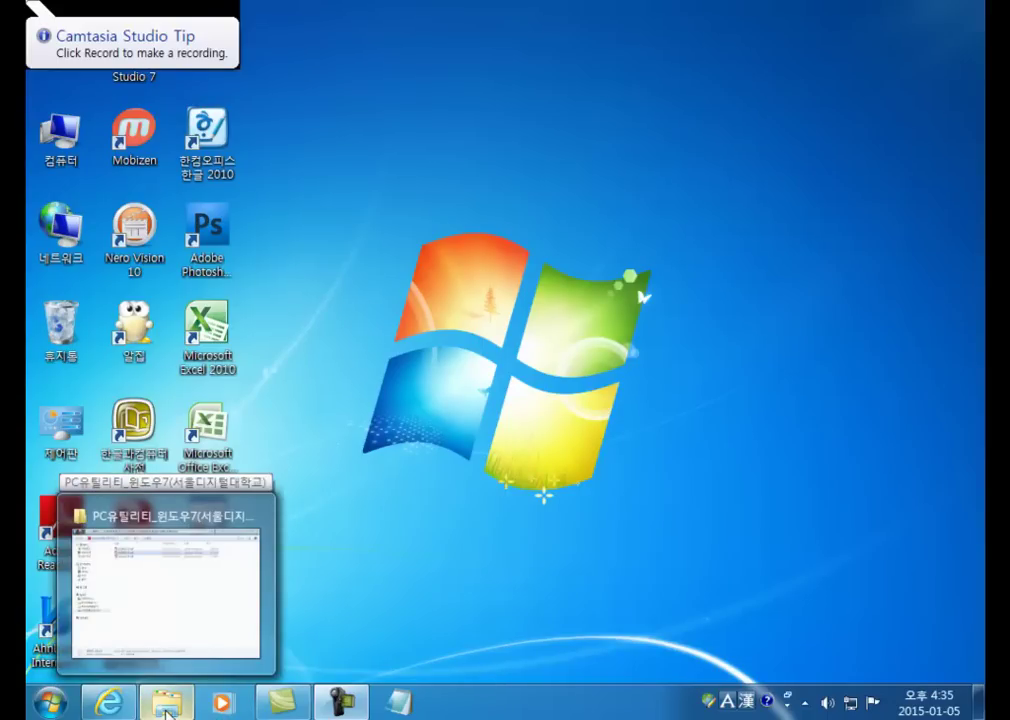
click(108, 703)
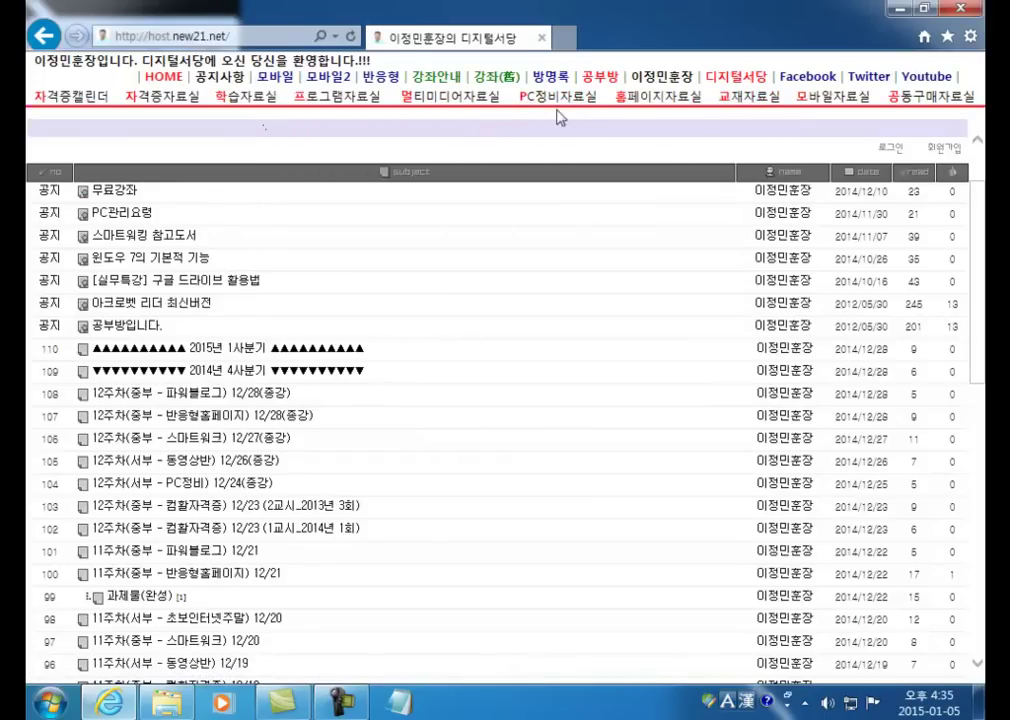
click(746, 112)
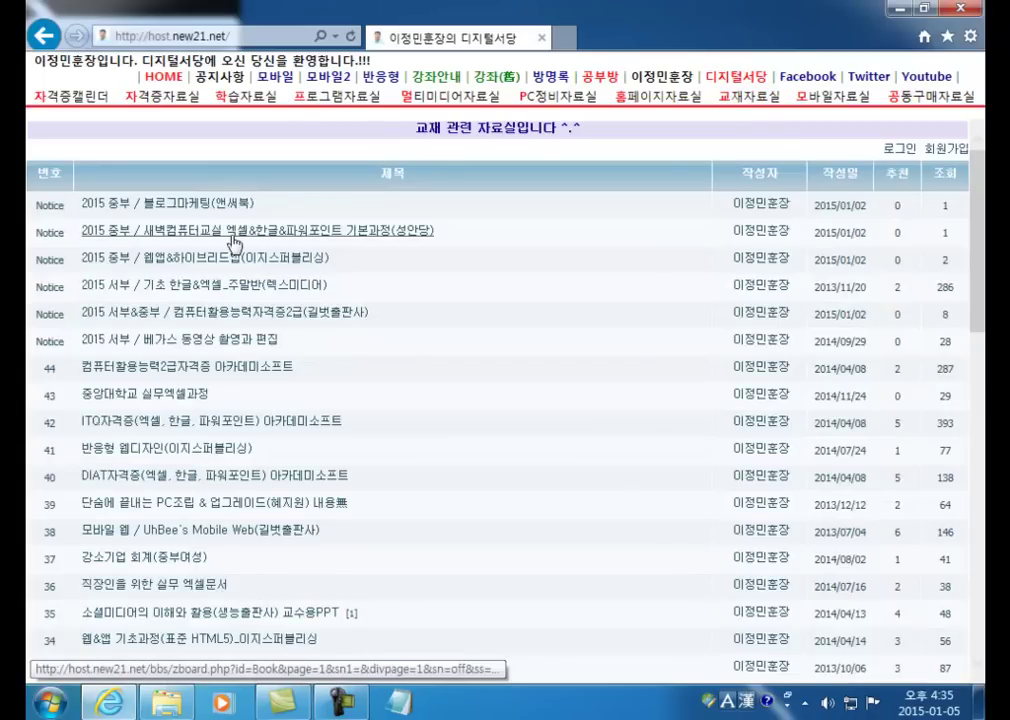
click(316, 312)
scroll(420, 355, down, 8)
scroll(430, 355, up, 1)
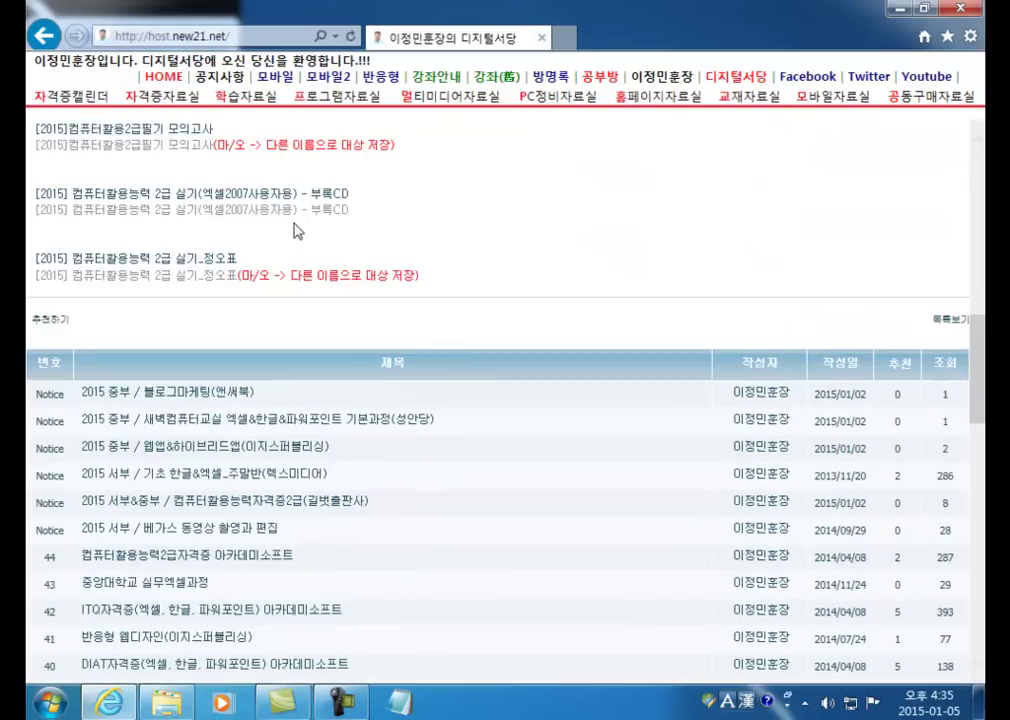